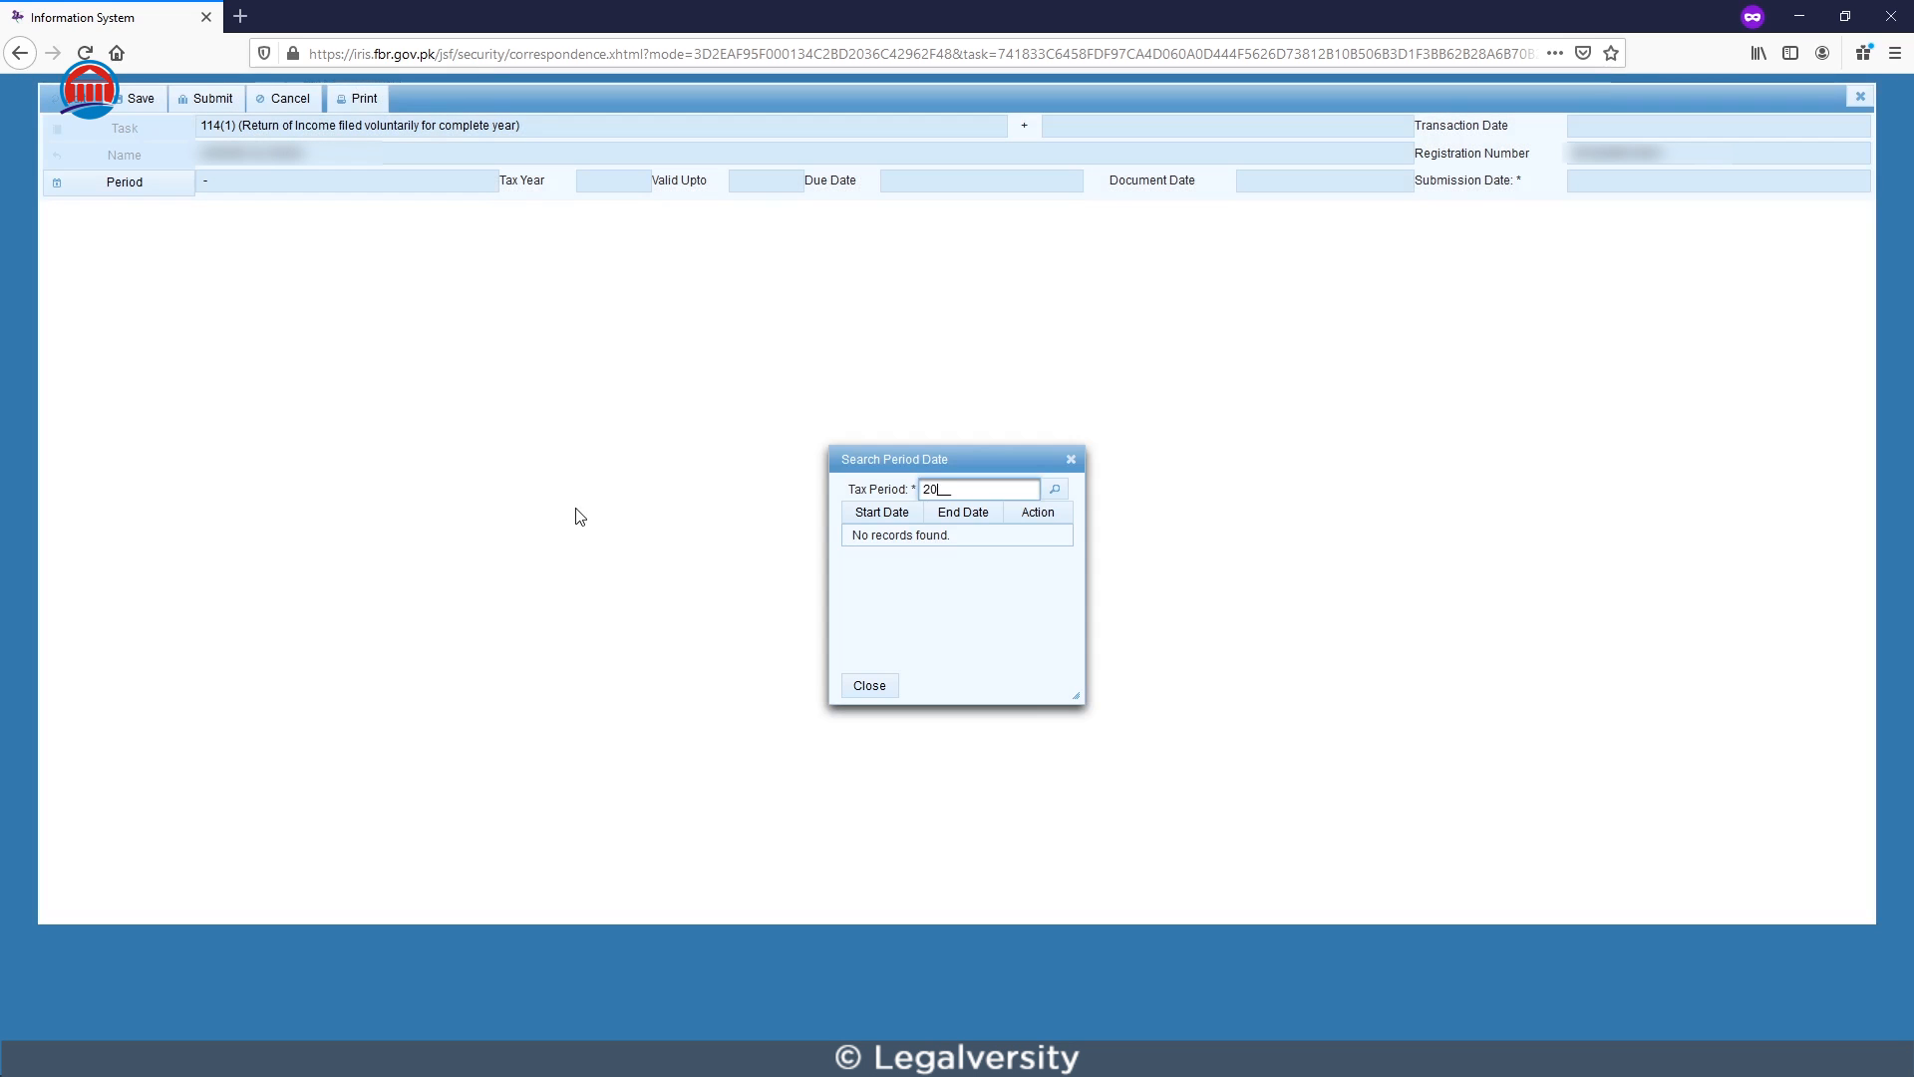
Find the 2020 tax period and select 01-Jul-2019 to 30-Jun-2020 for the income tax return.
left_click(1057, 492)
left_click(1040, 534)
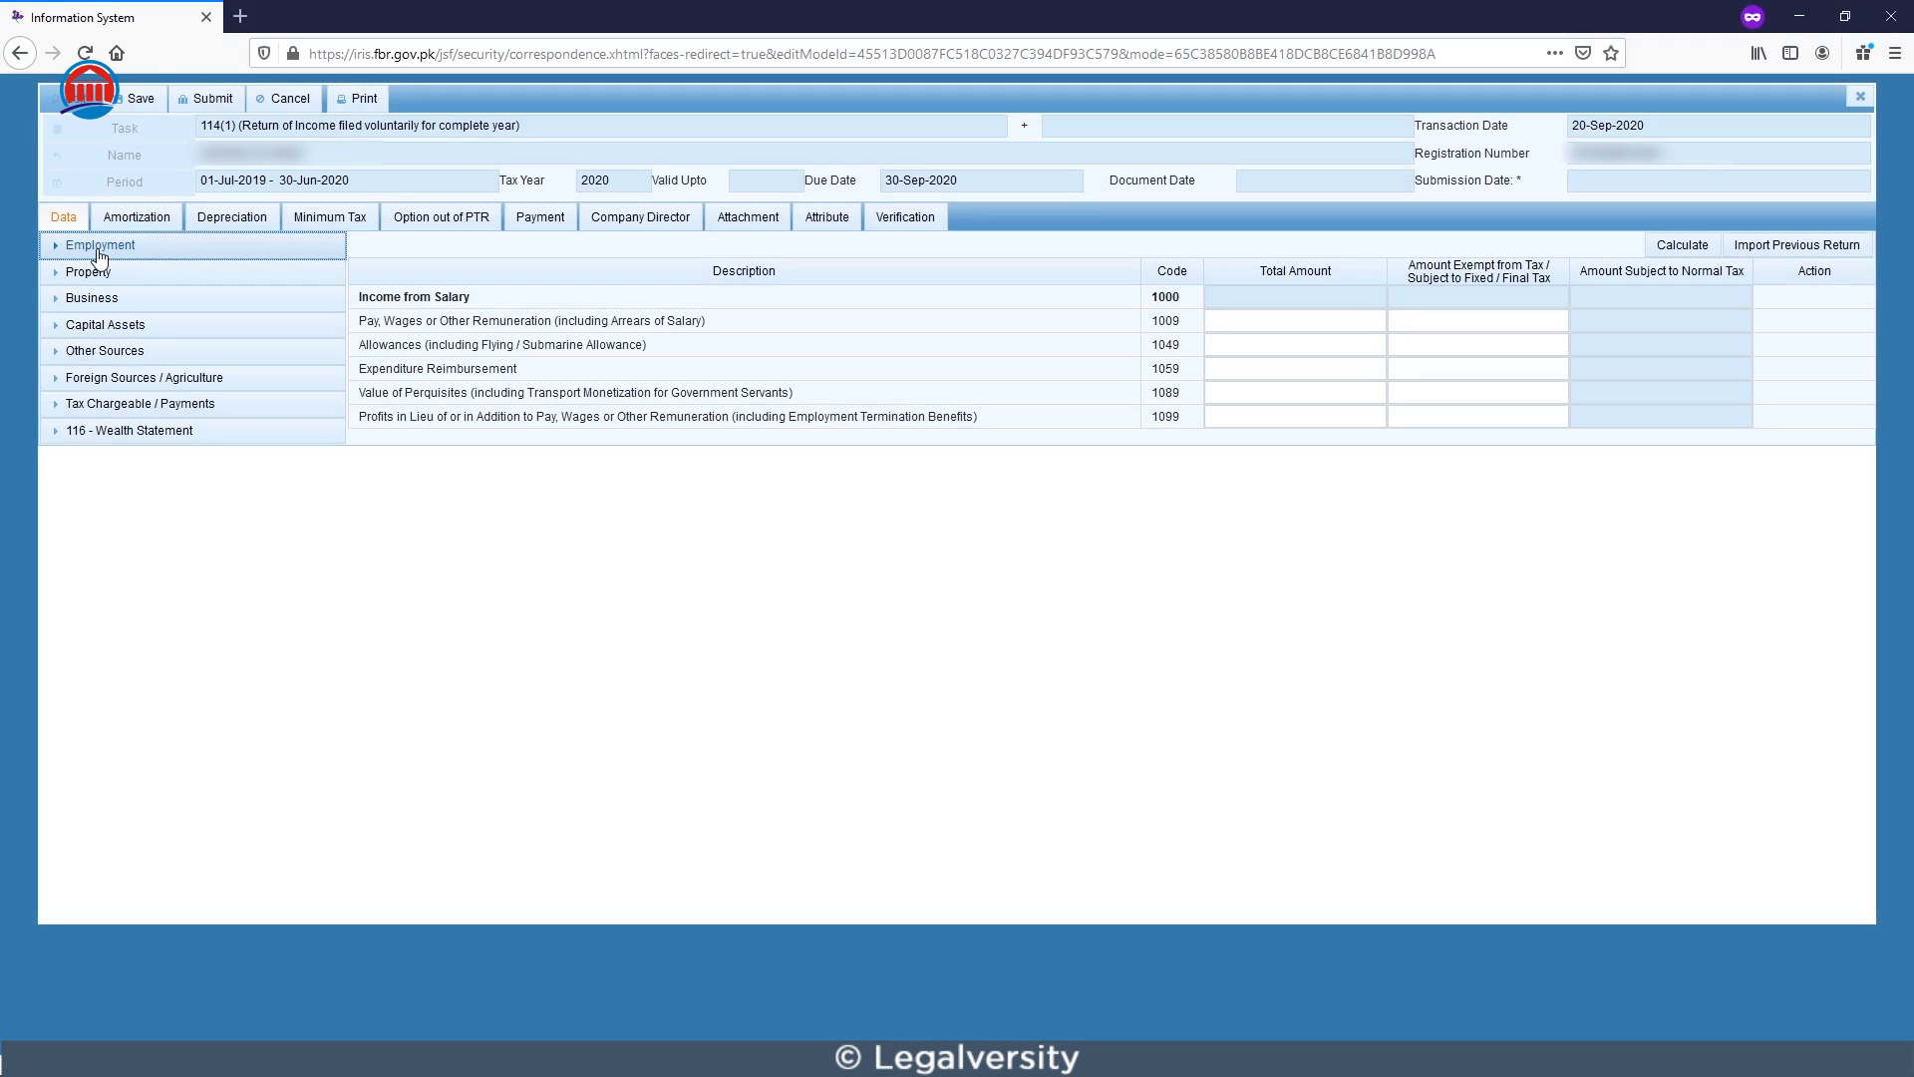
Look at the Employment section and open the Receipts / Deductions page under Property.
left_click(56, 249)
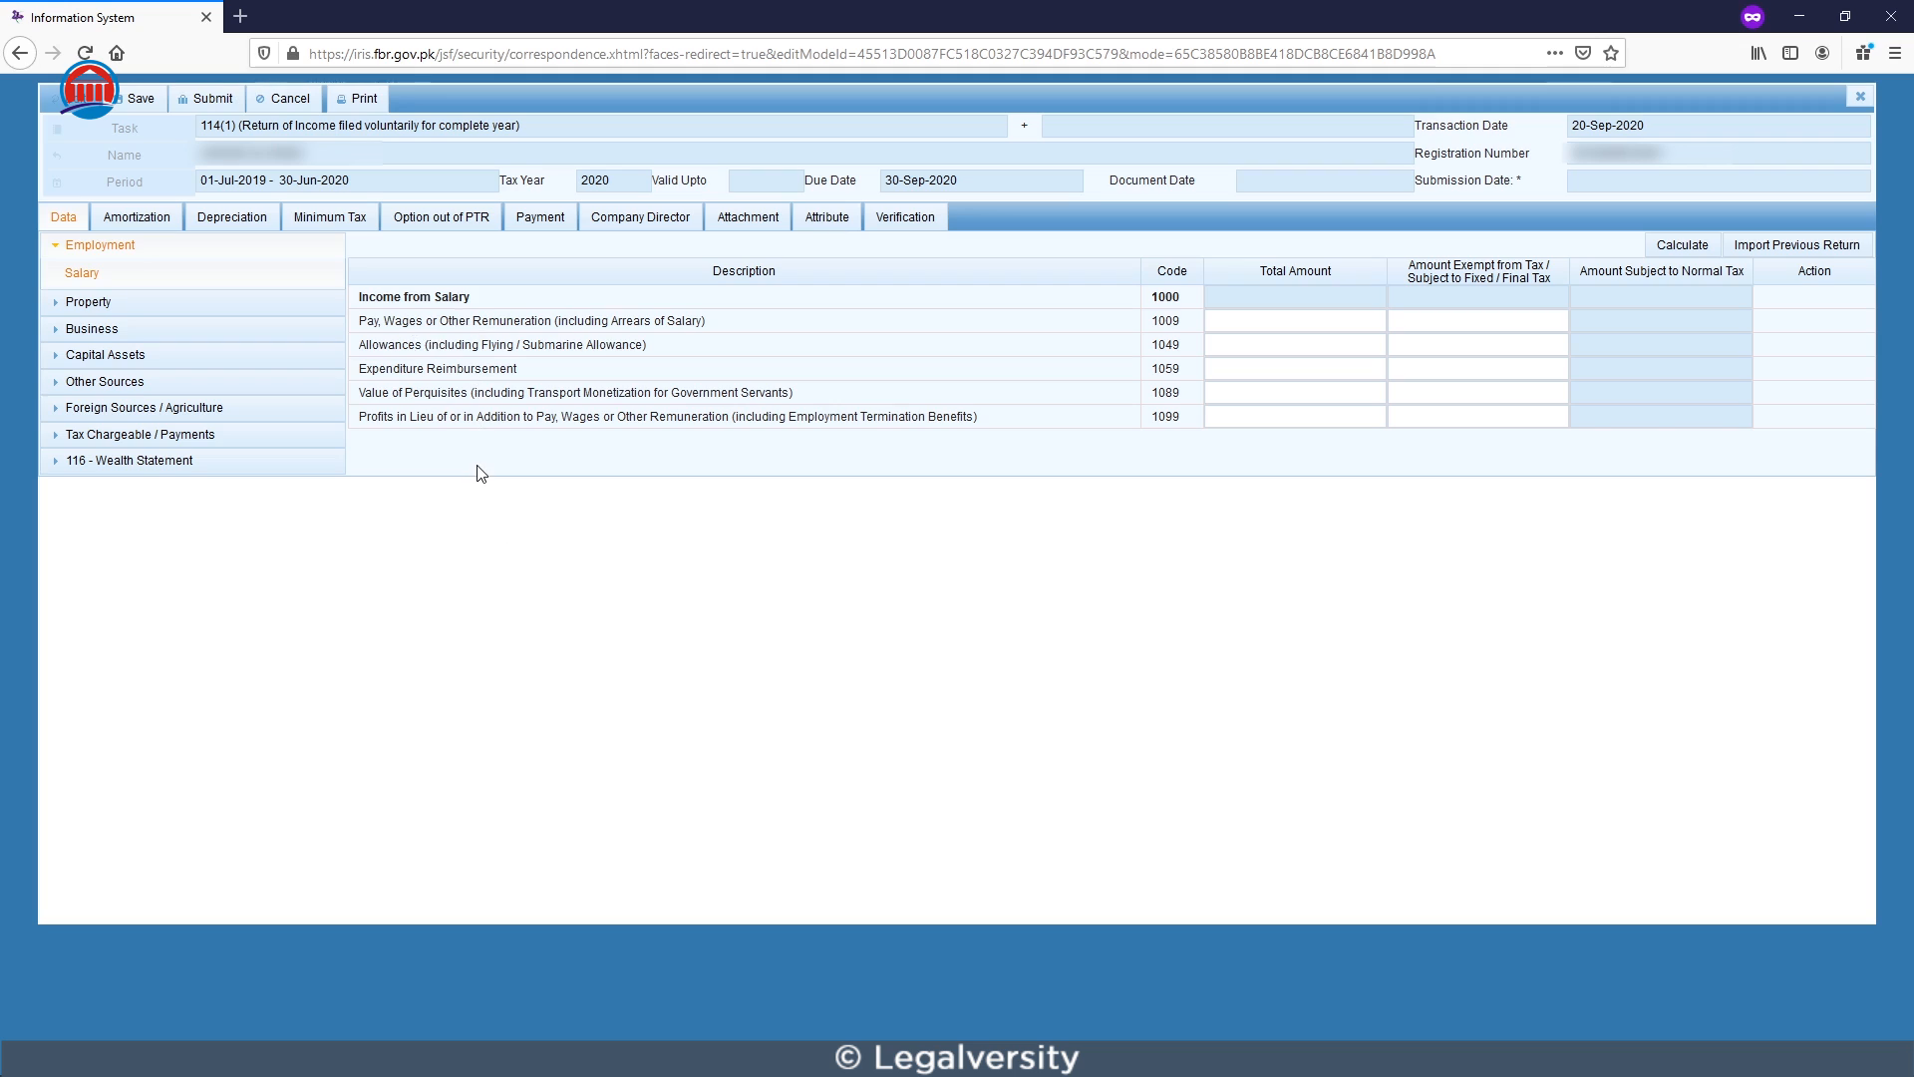
left_click(109, 302)
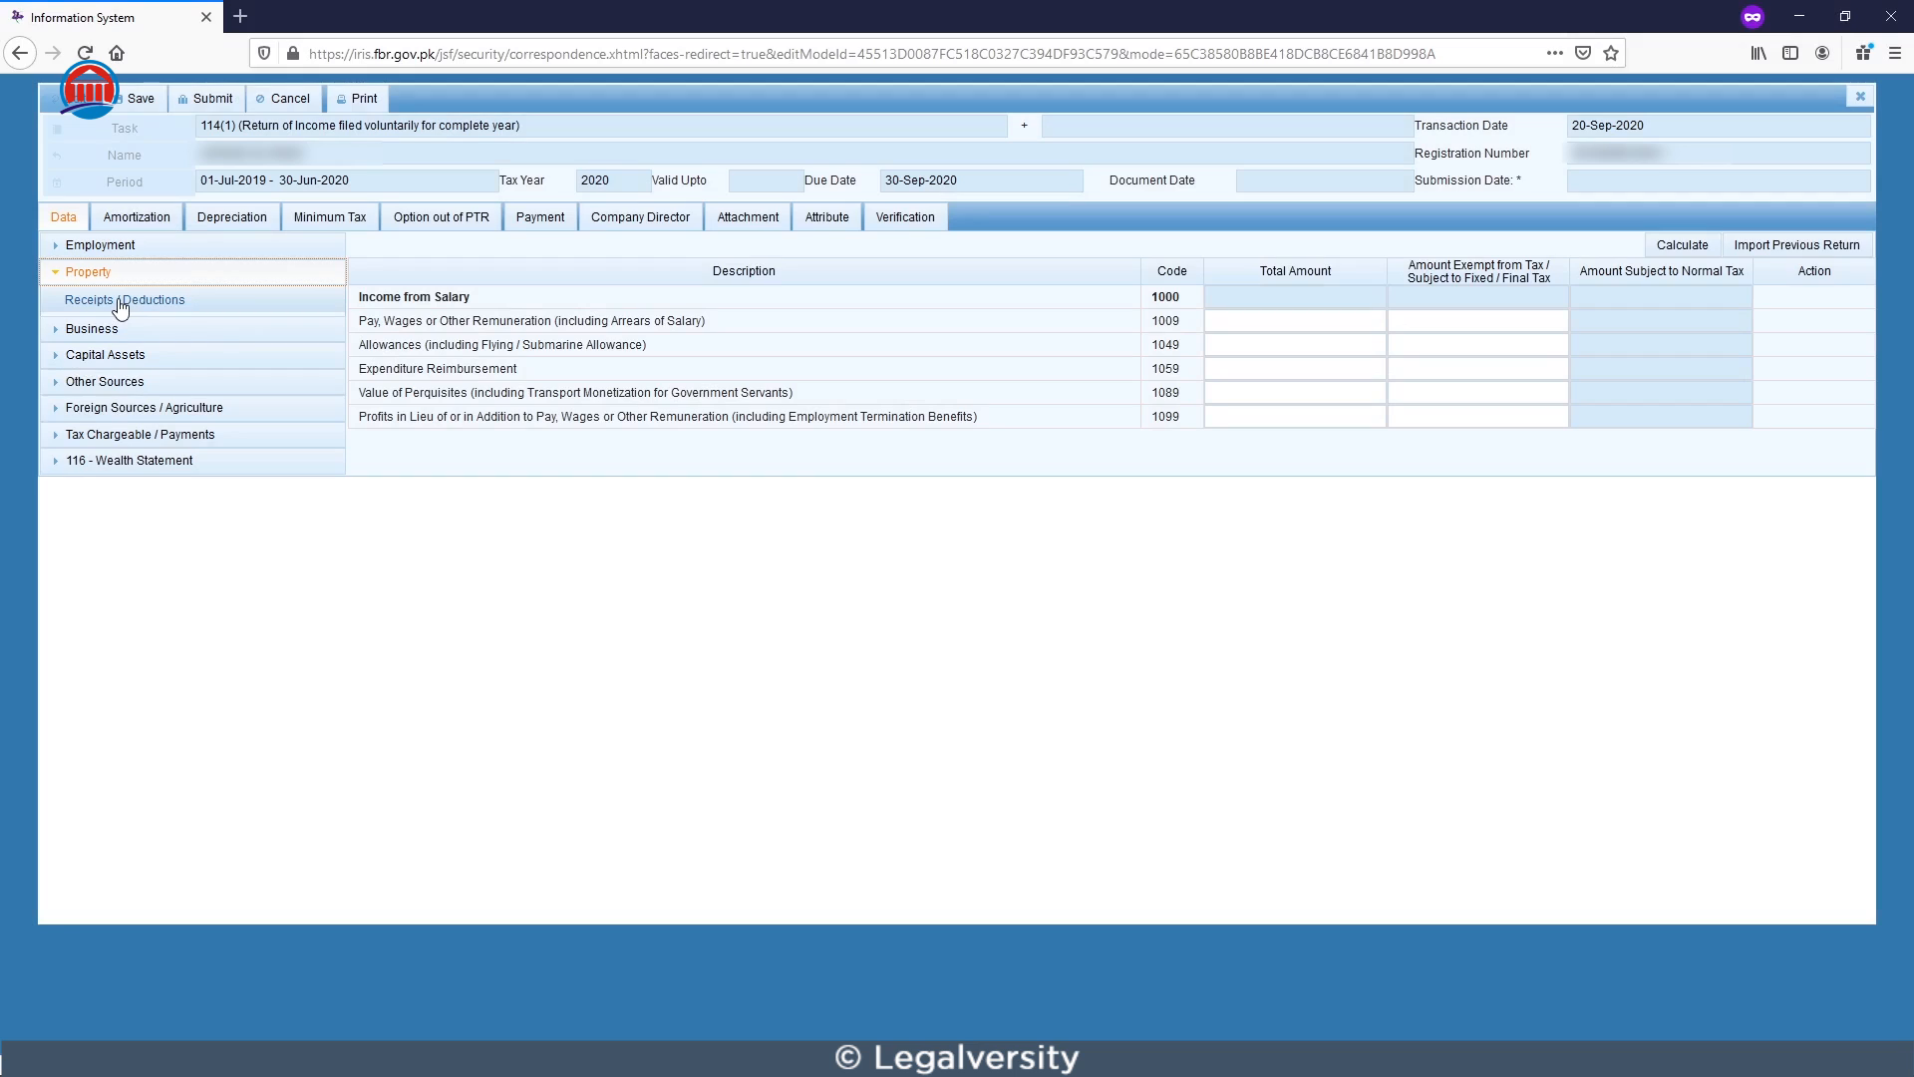
left_click(114, 301)
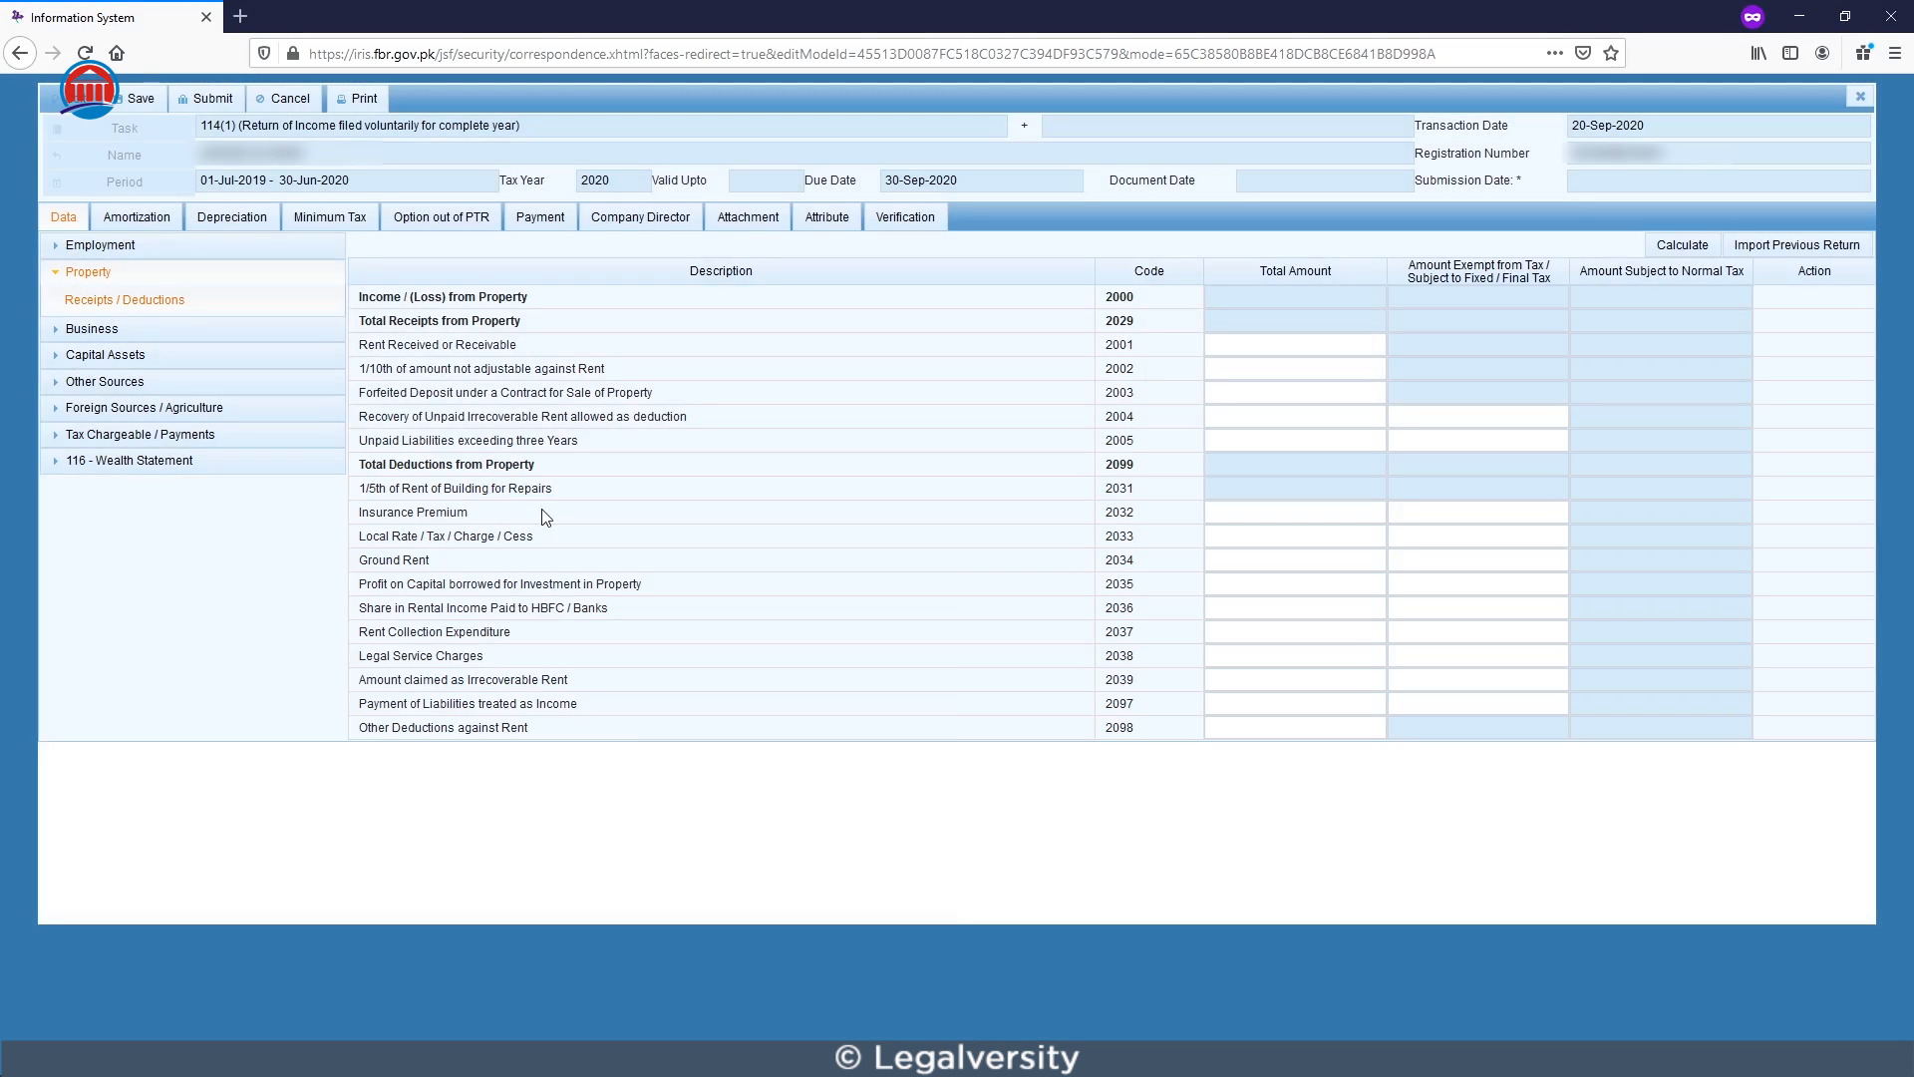
Examine the property receipt rows from Rent Received or Receivable and deduction rows such as Insurance Premium, Ground Rent and Legal Service Charges.
left_click_drag(359, 344, 579, 444)
left_click(588, 441)
left_click(1245, 344)
left_click(703, 419)
left_click_drag(476, 514, 343, 511)
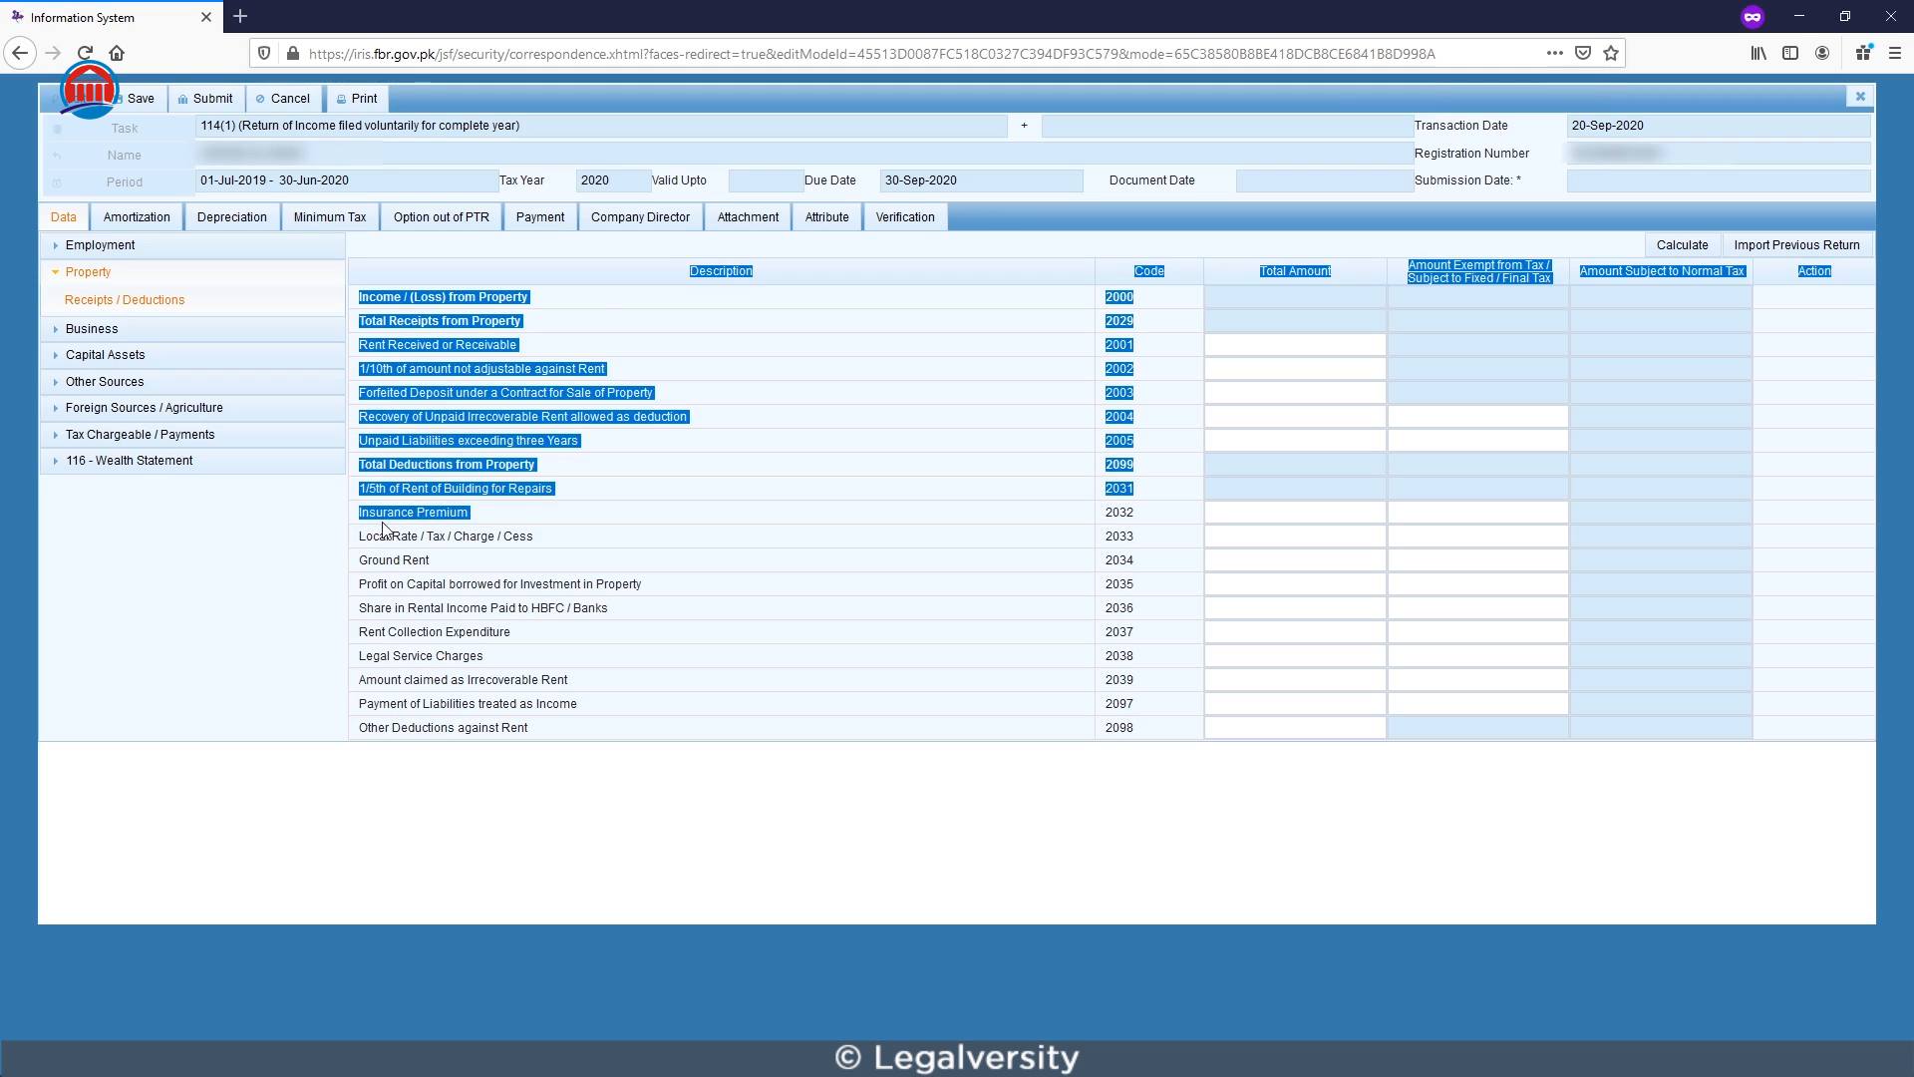
left_click(490, 513)
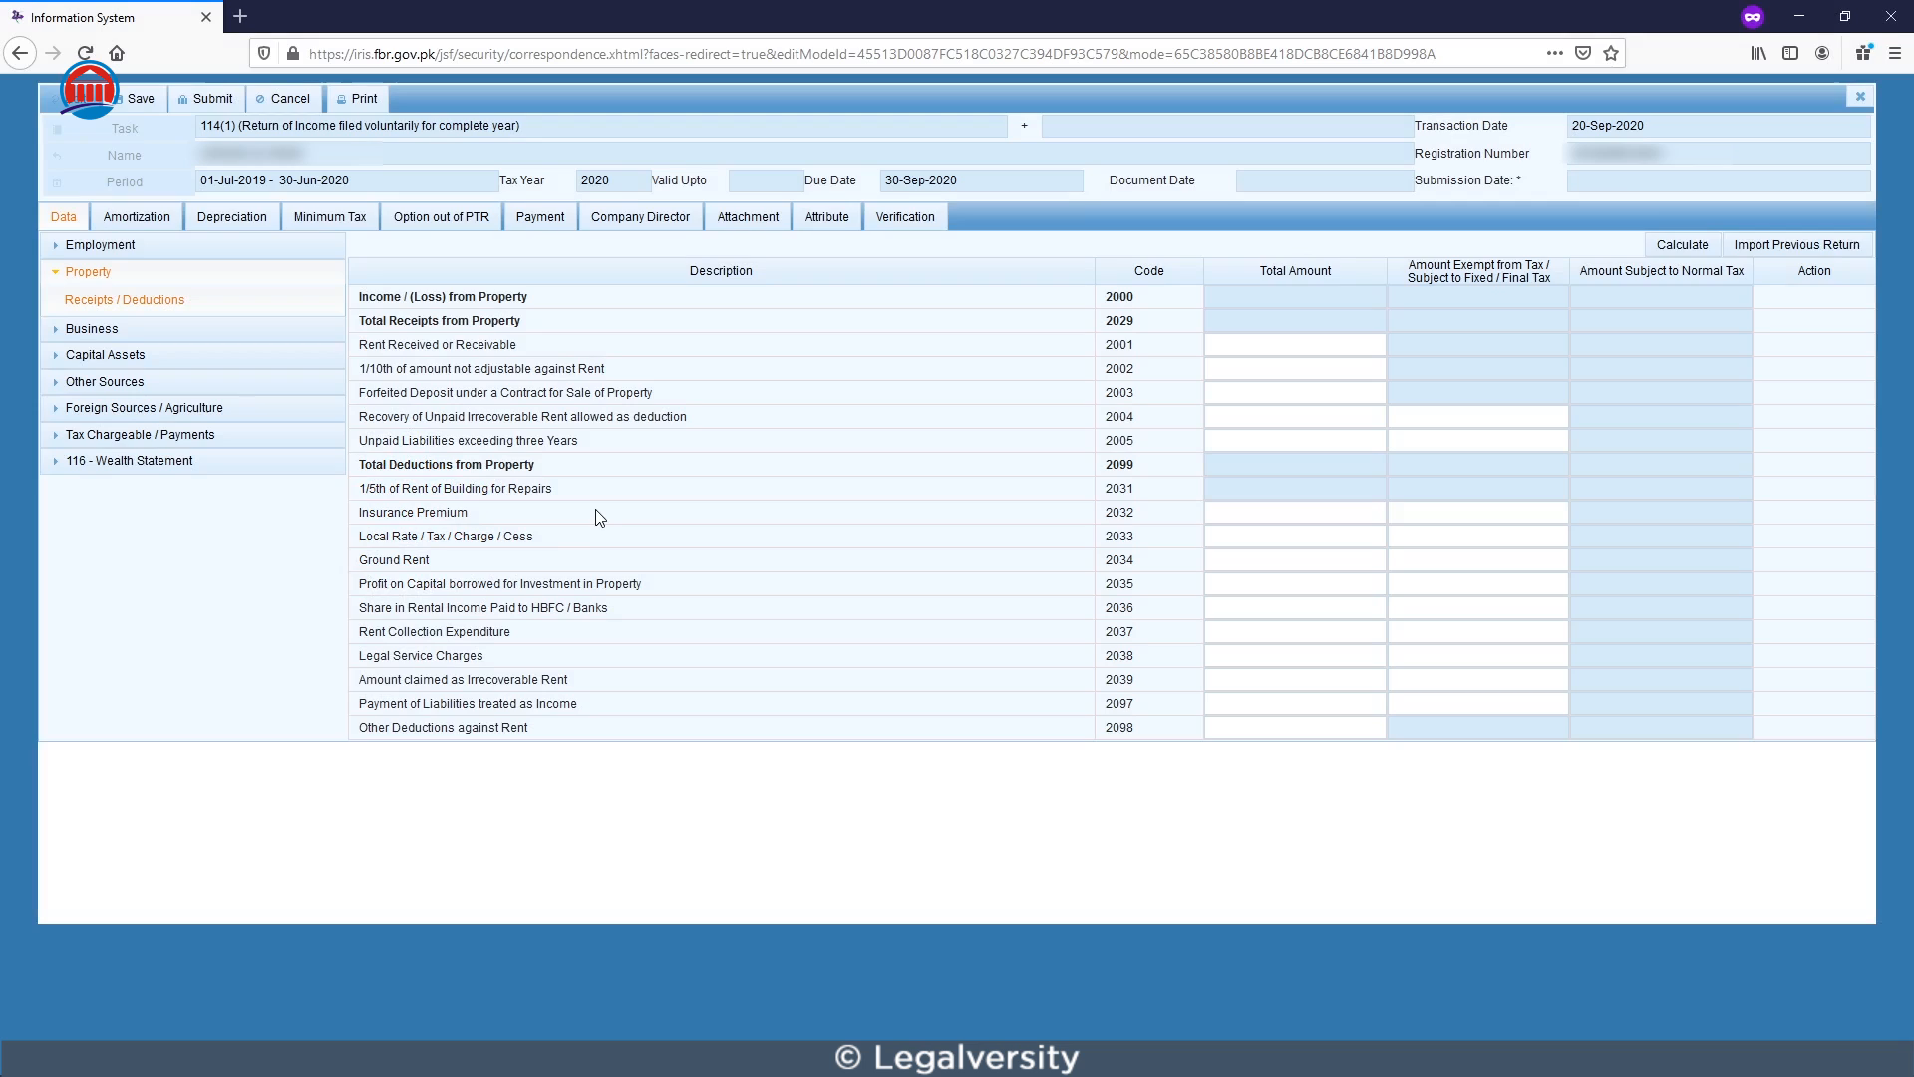
left_click_drag(435, 560, 356, 560)
left_click(448, 560)
left_click(1264, 655)
Enter 200,000 as the total Fee for Technical / Professional Services under business Other Revenues and calculate the page.
left_click(56, 271)
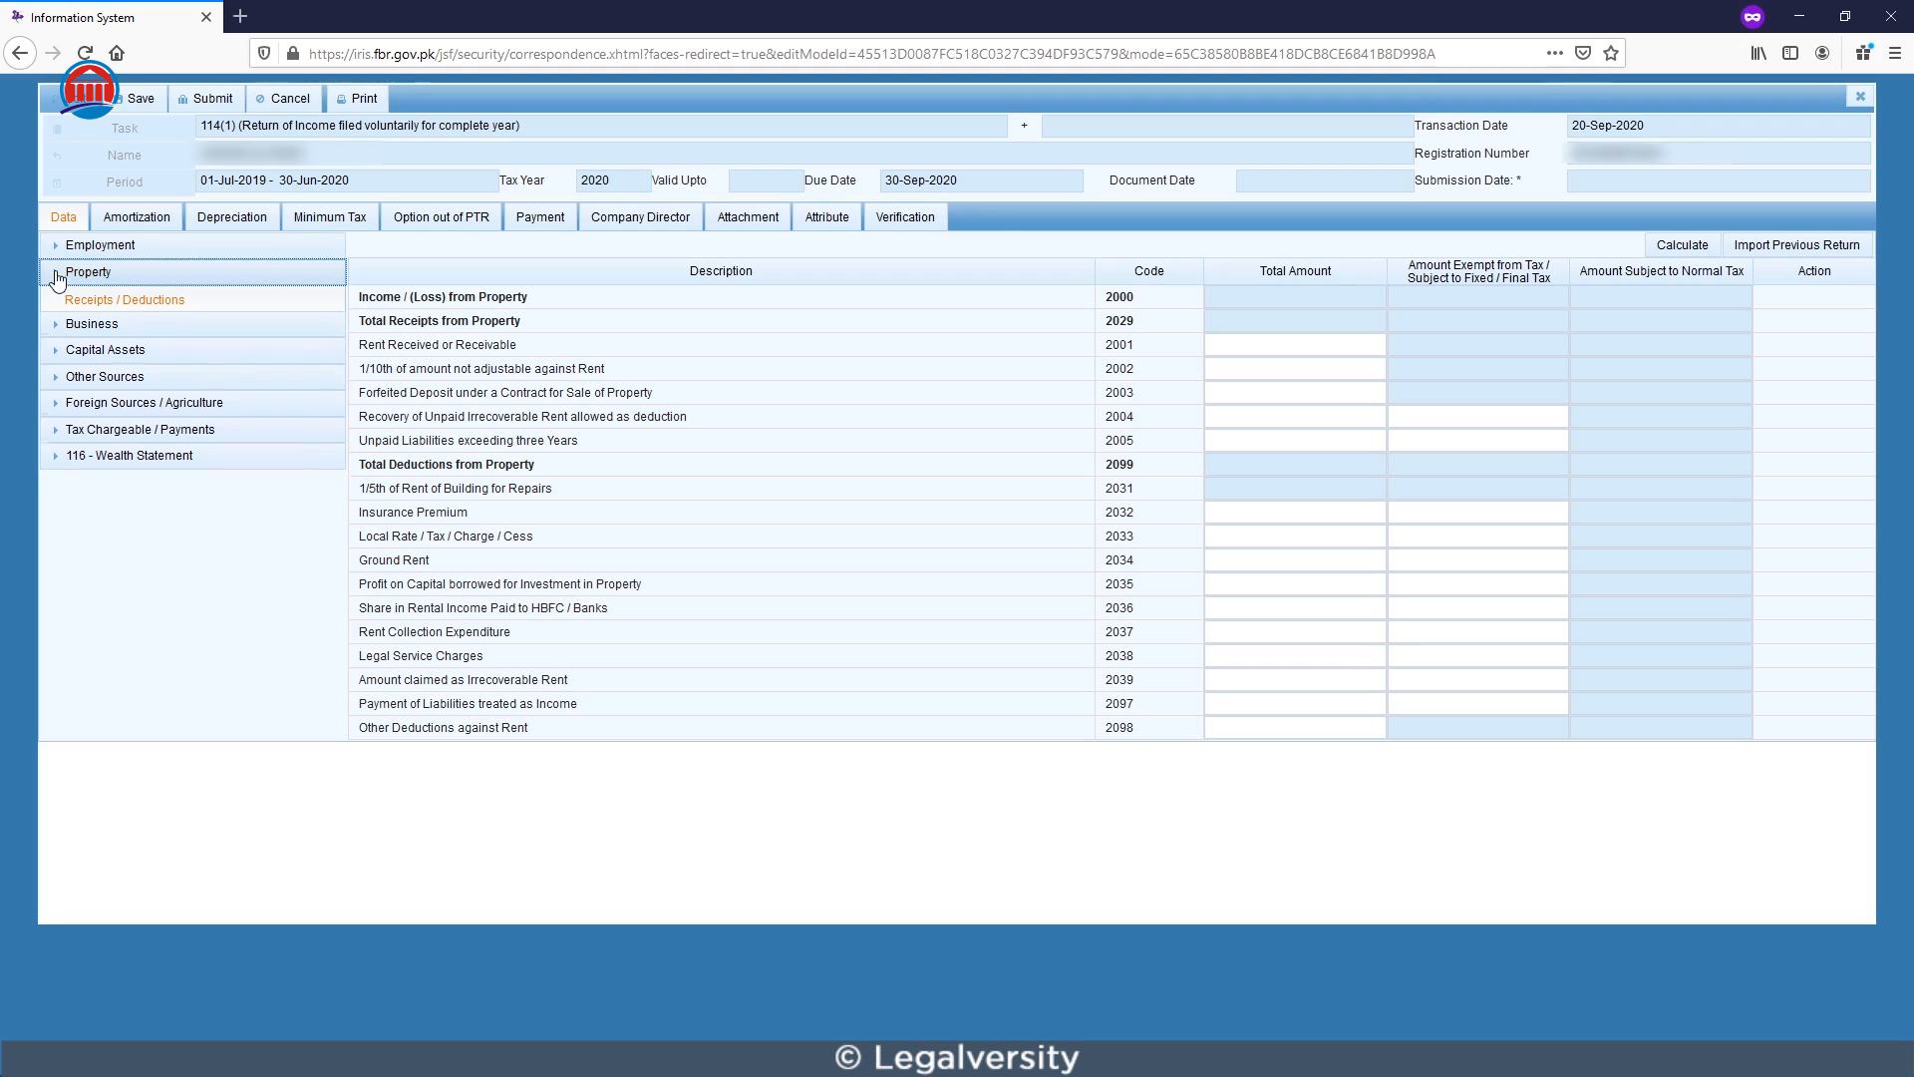
left_click(54, 298)
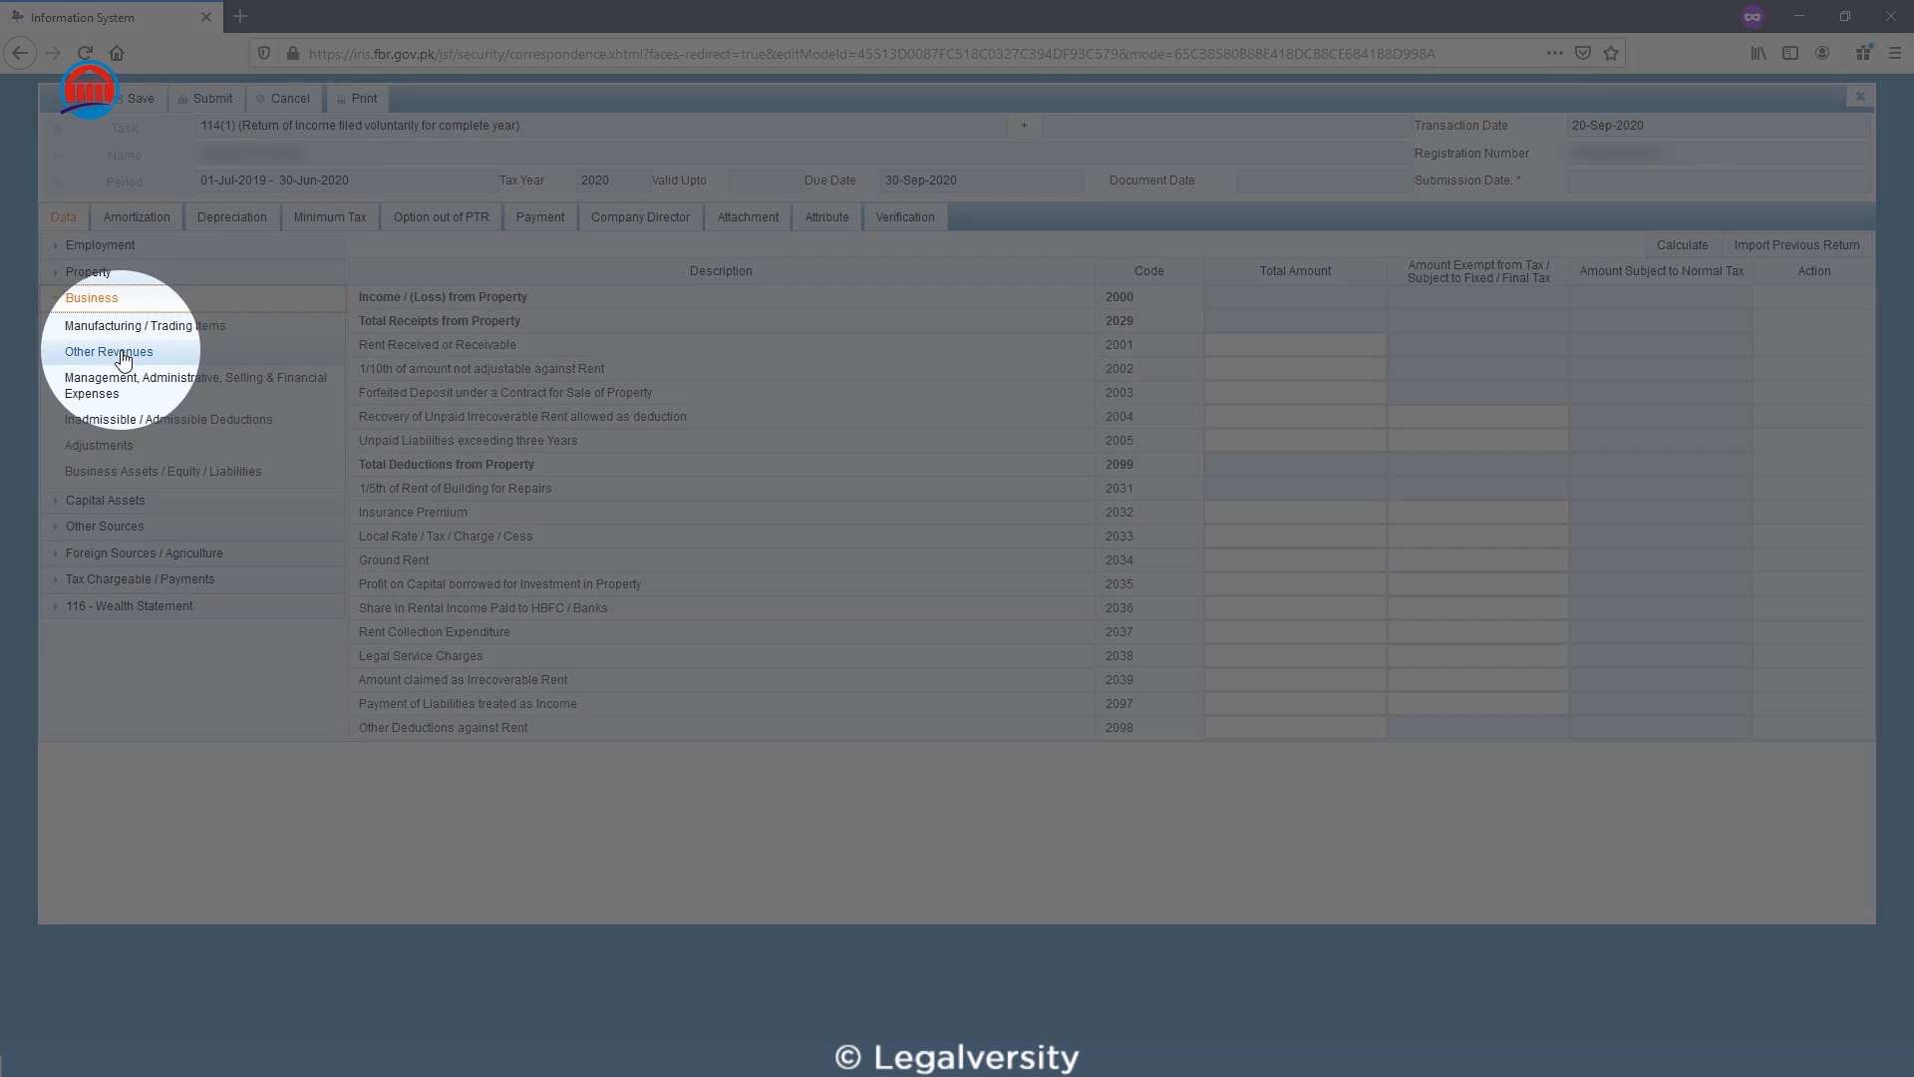
left_click(122, 355)
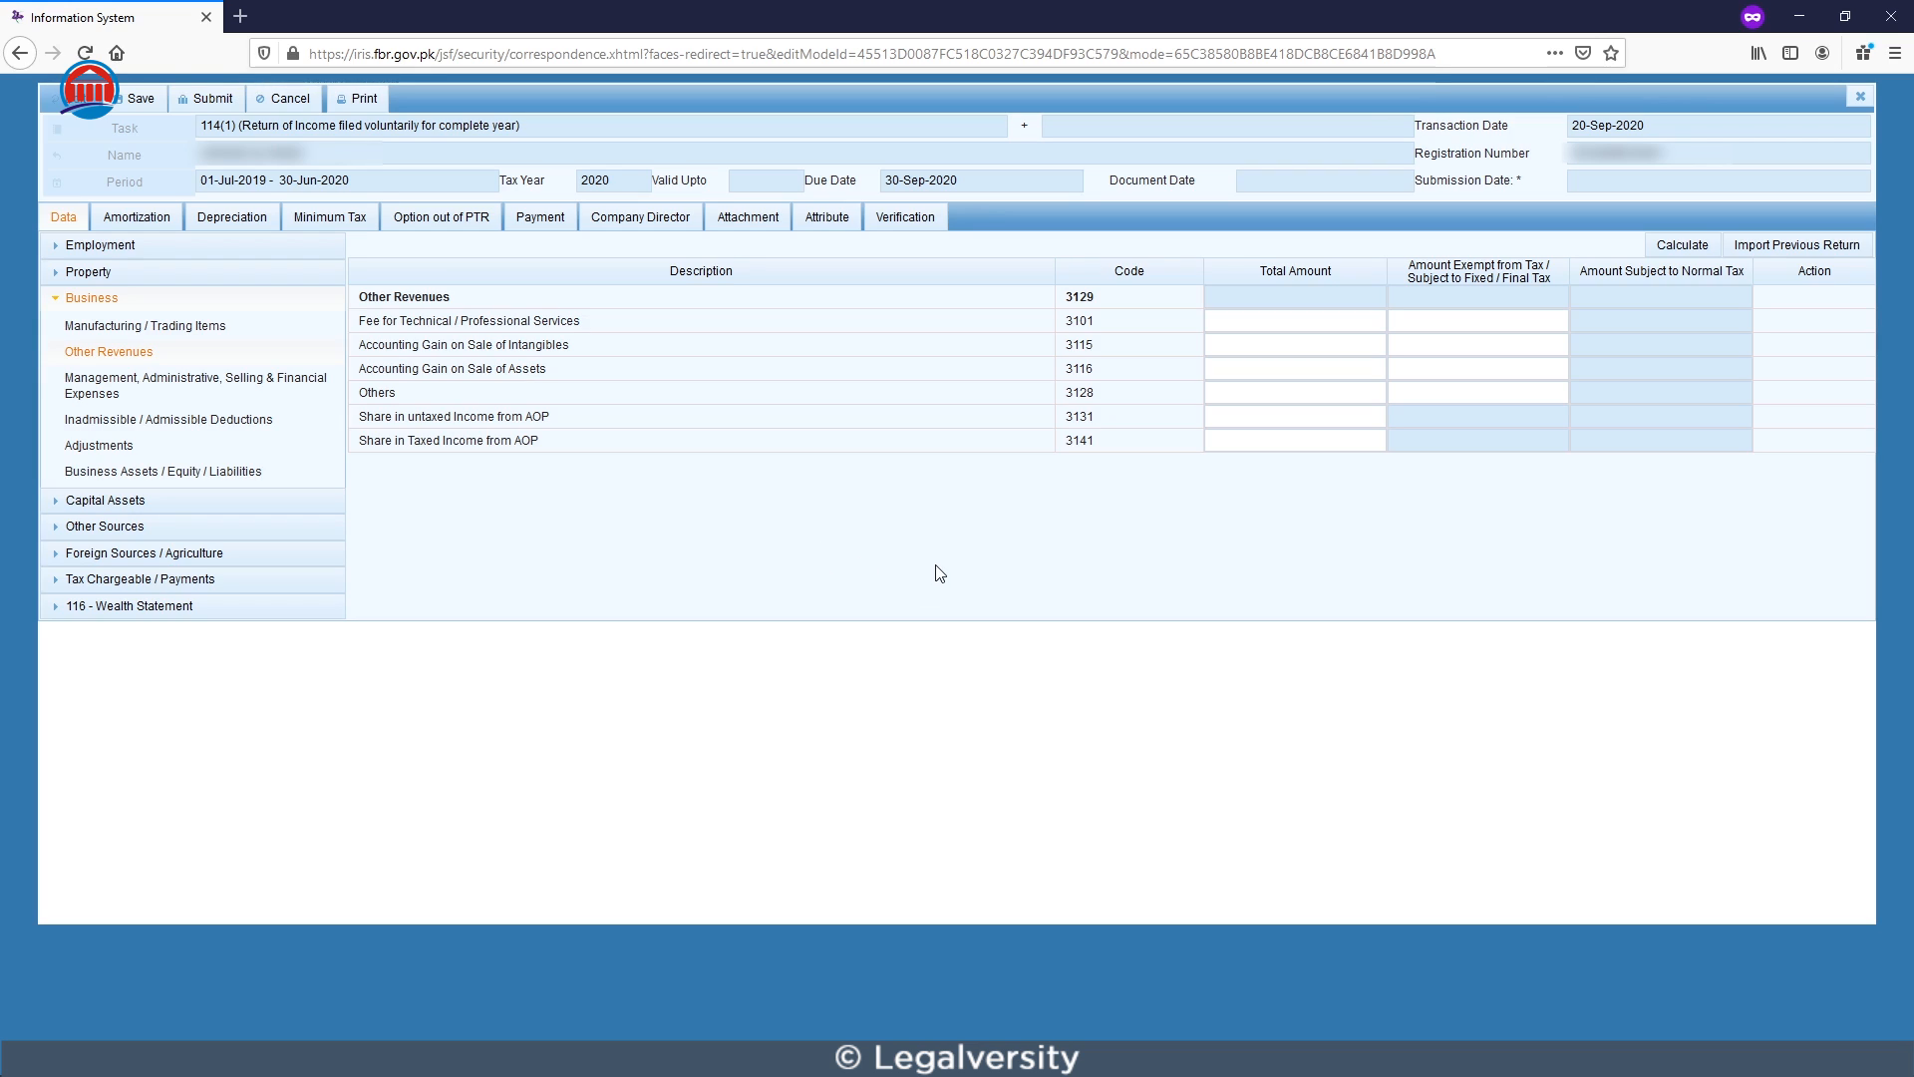
left_click(1286, 320)
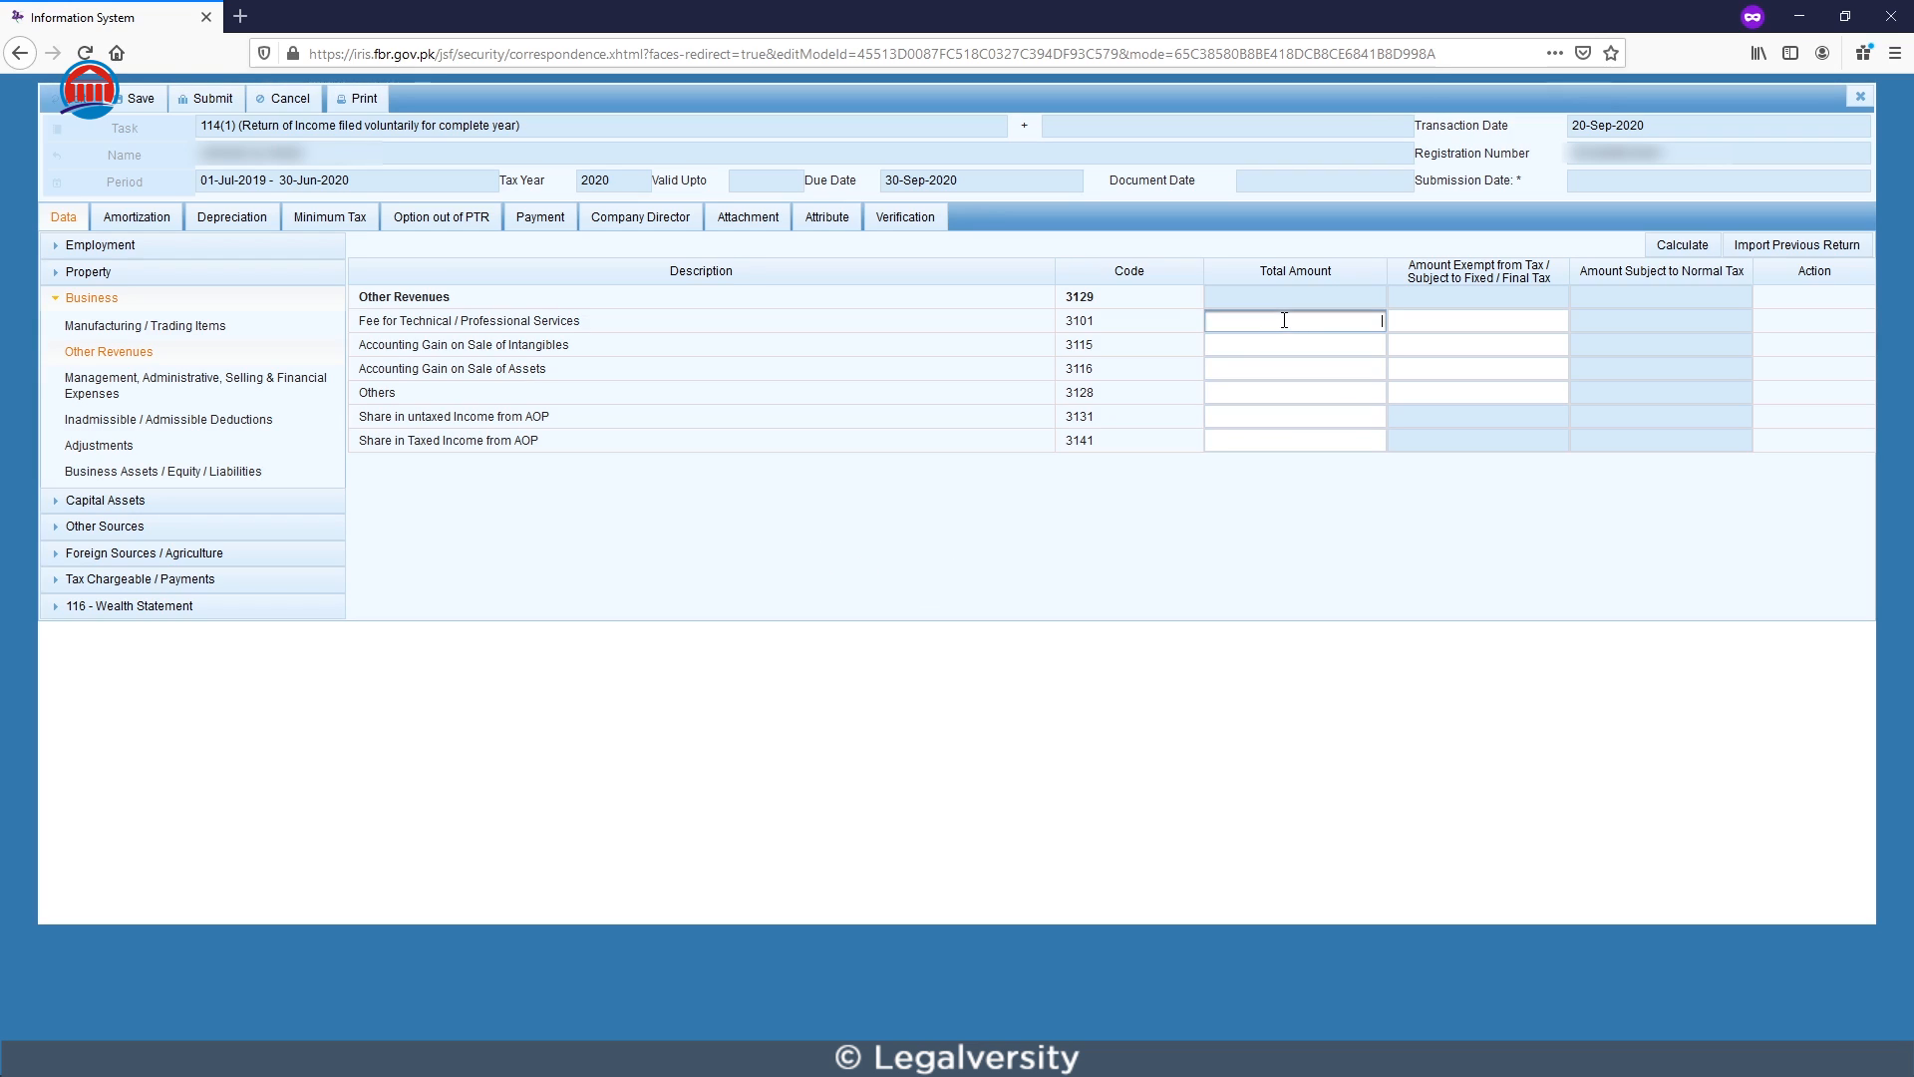
type("200000")
left_click(1661, 248)
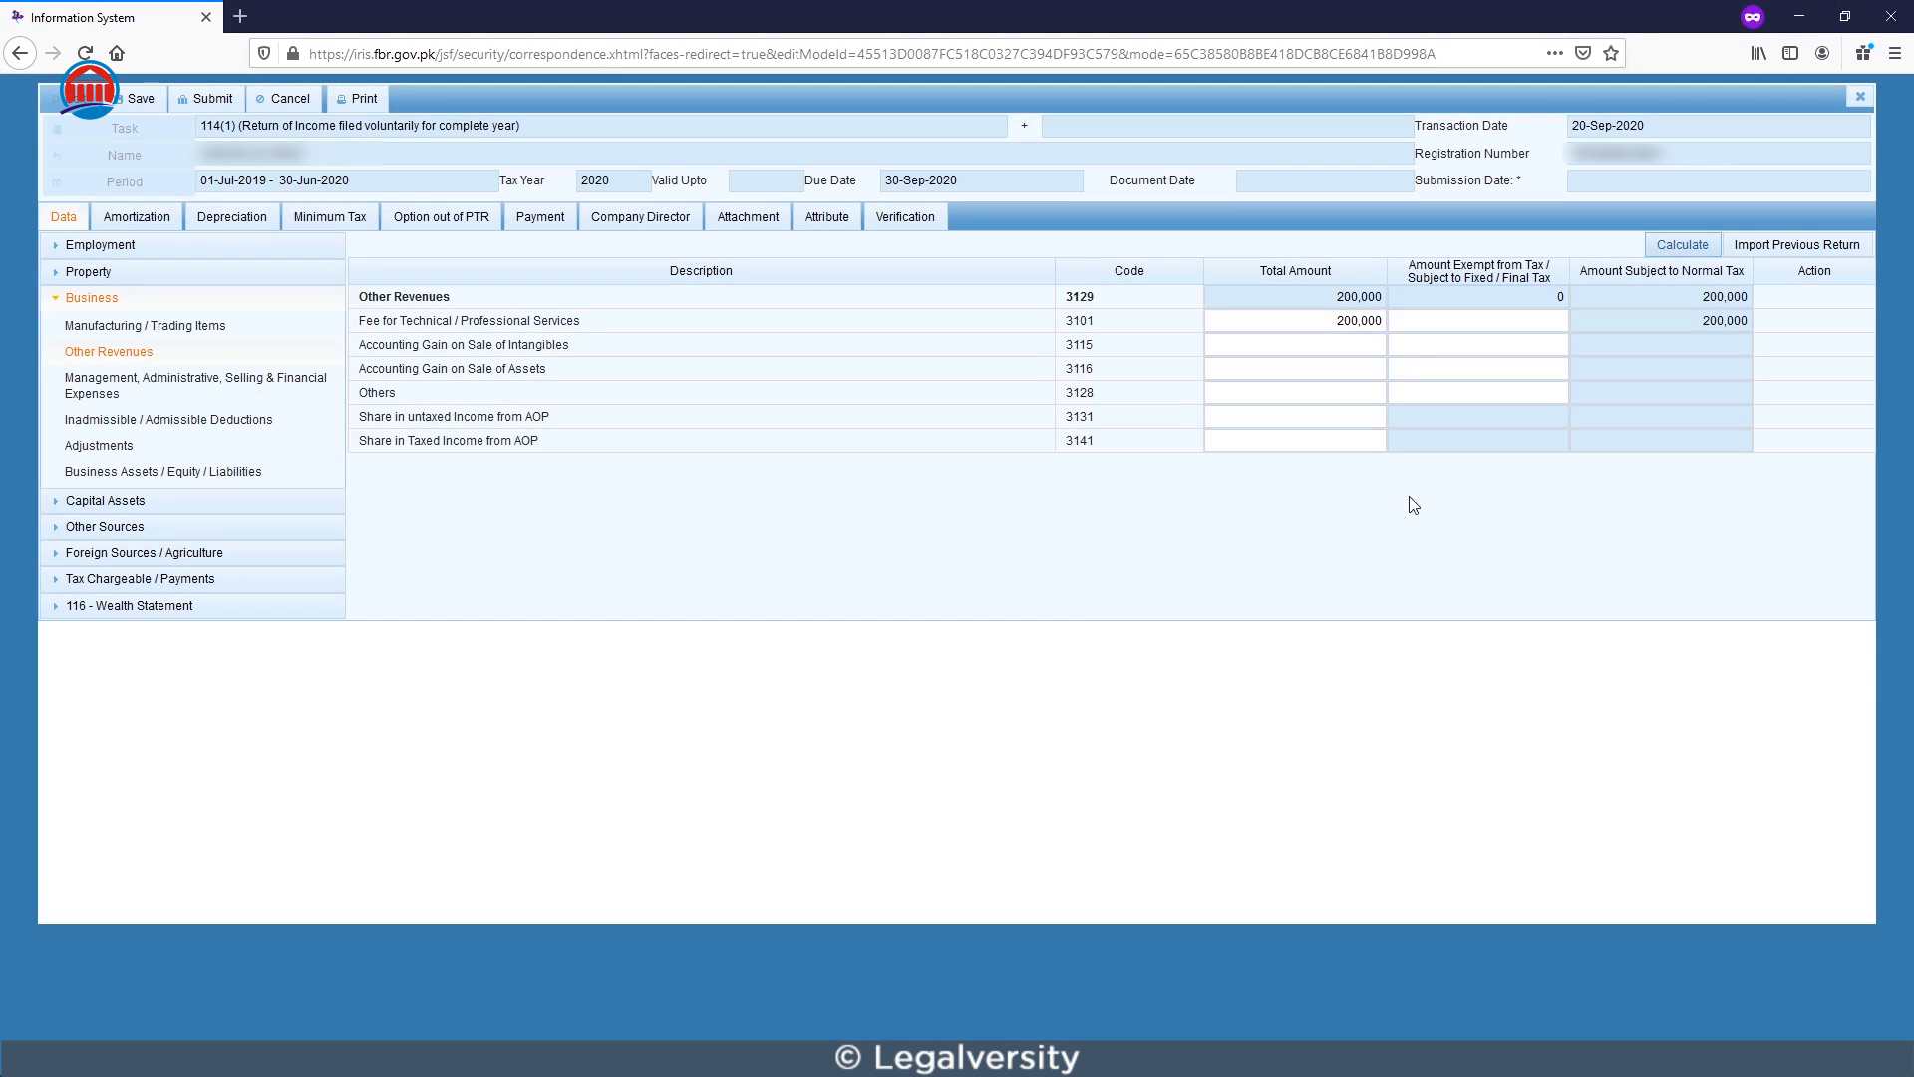
left_click(1354, 374)
Clear the Cash (Non-Business) amount in the wealth statement's Personal Assets / Liabilities and recalculate.
left_click(149, 606)
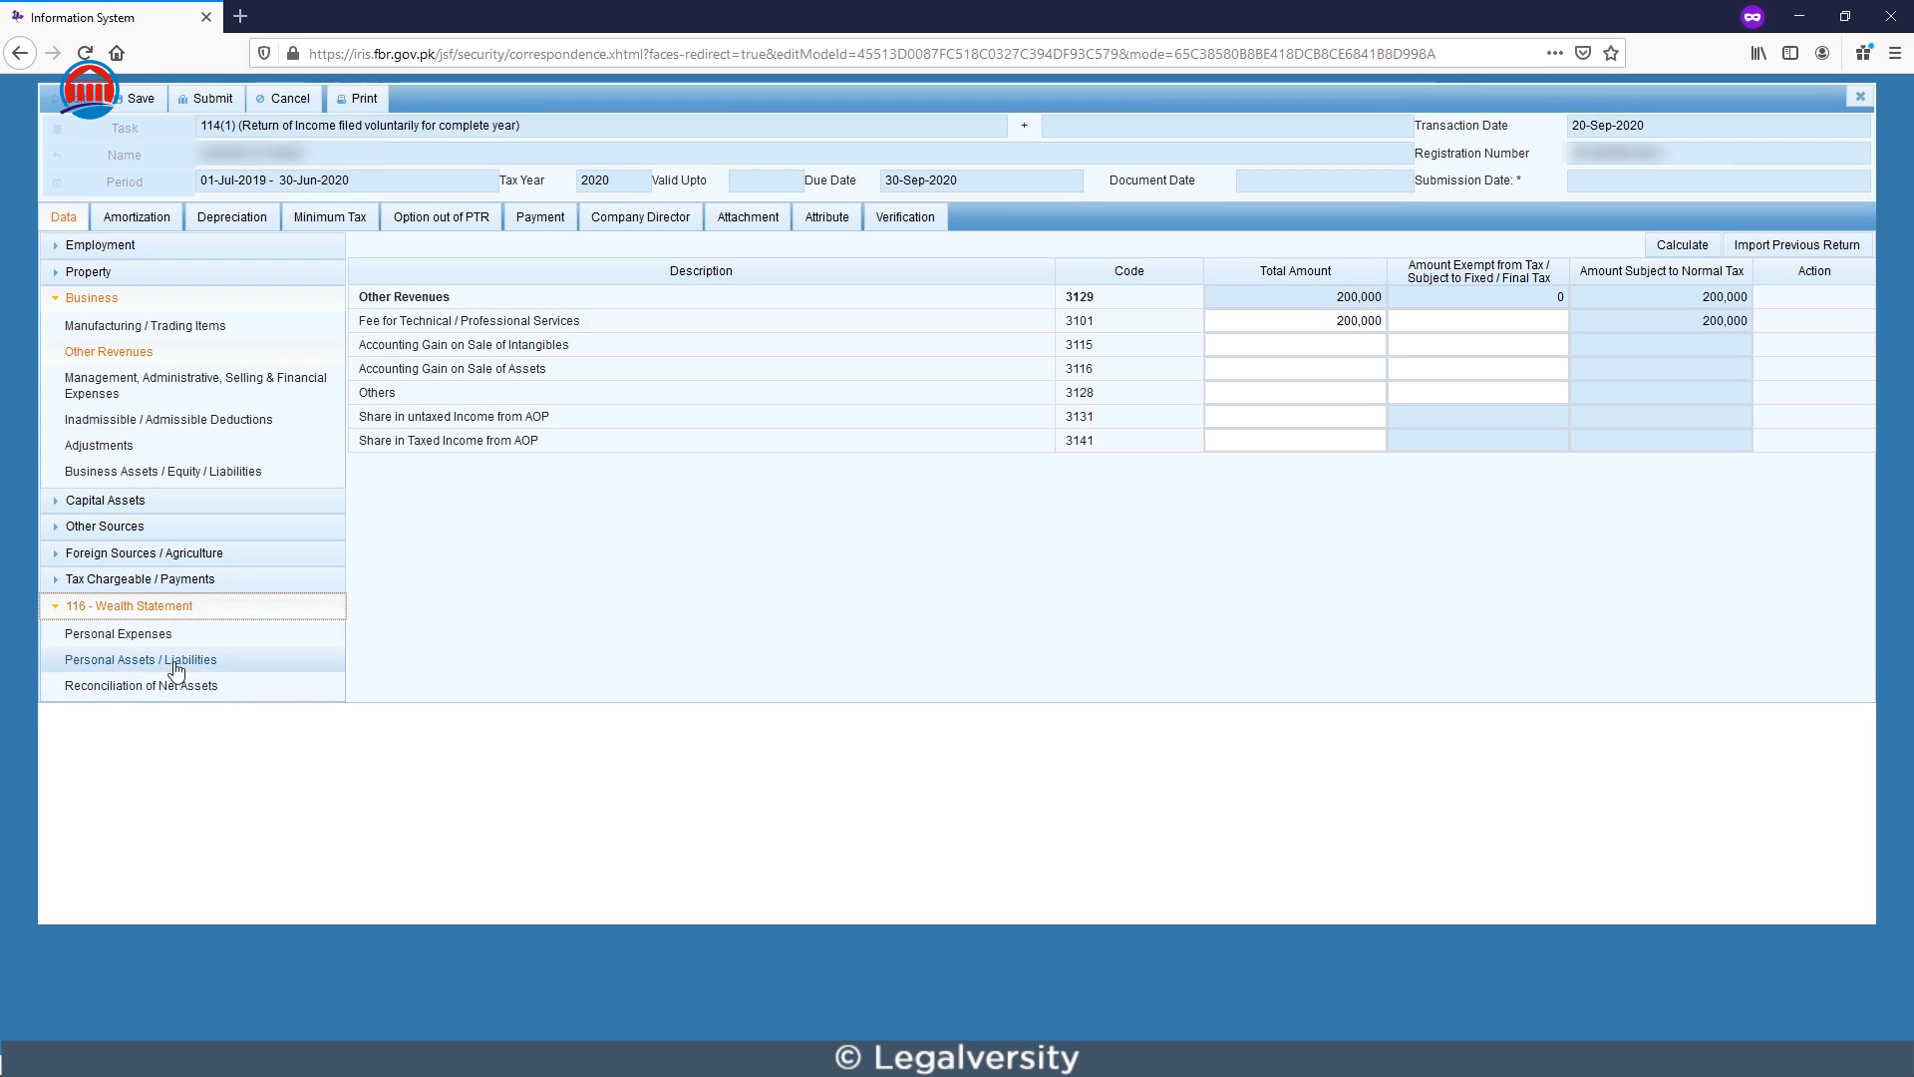
left_click(178, 662)
left_click(1287, 562)
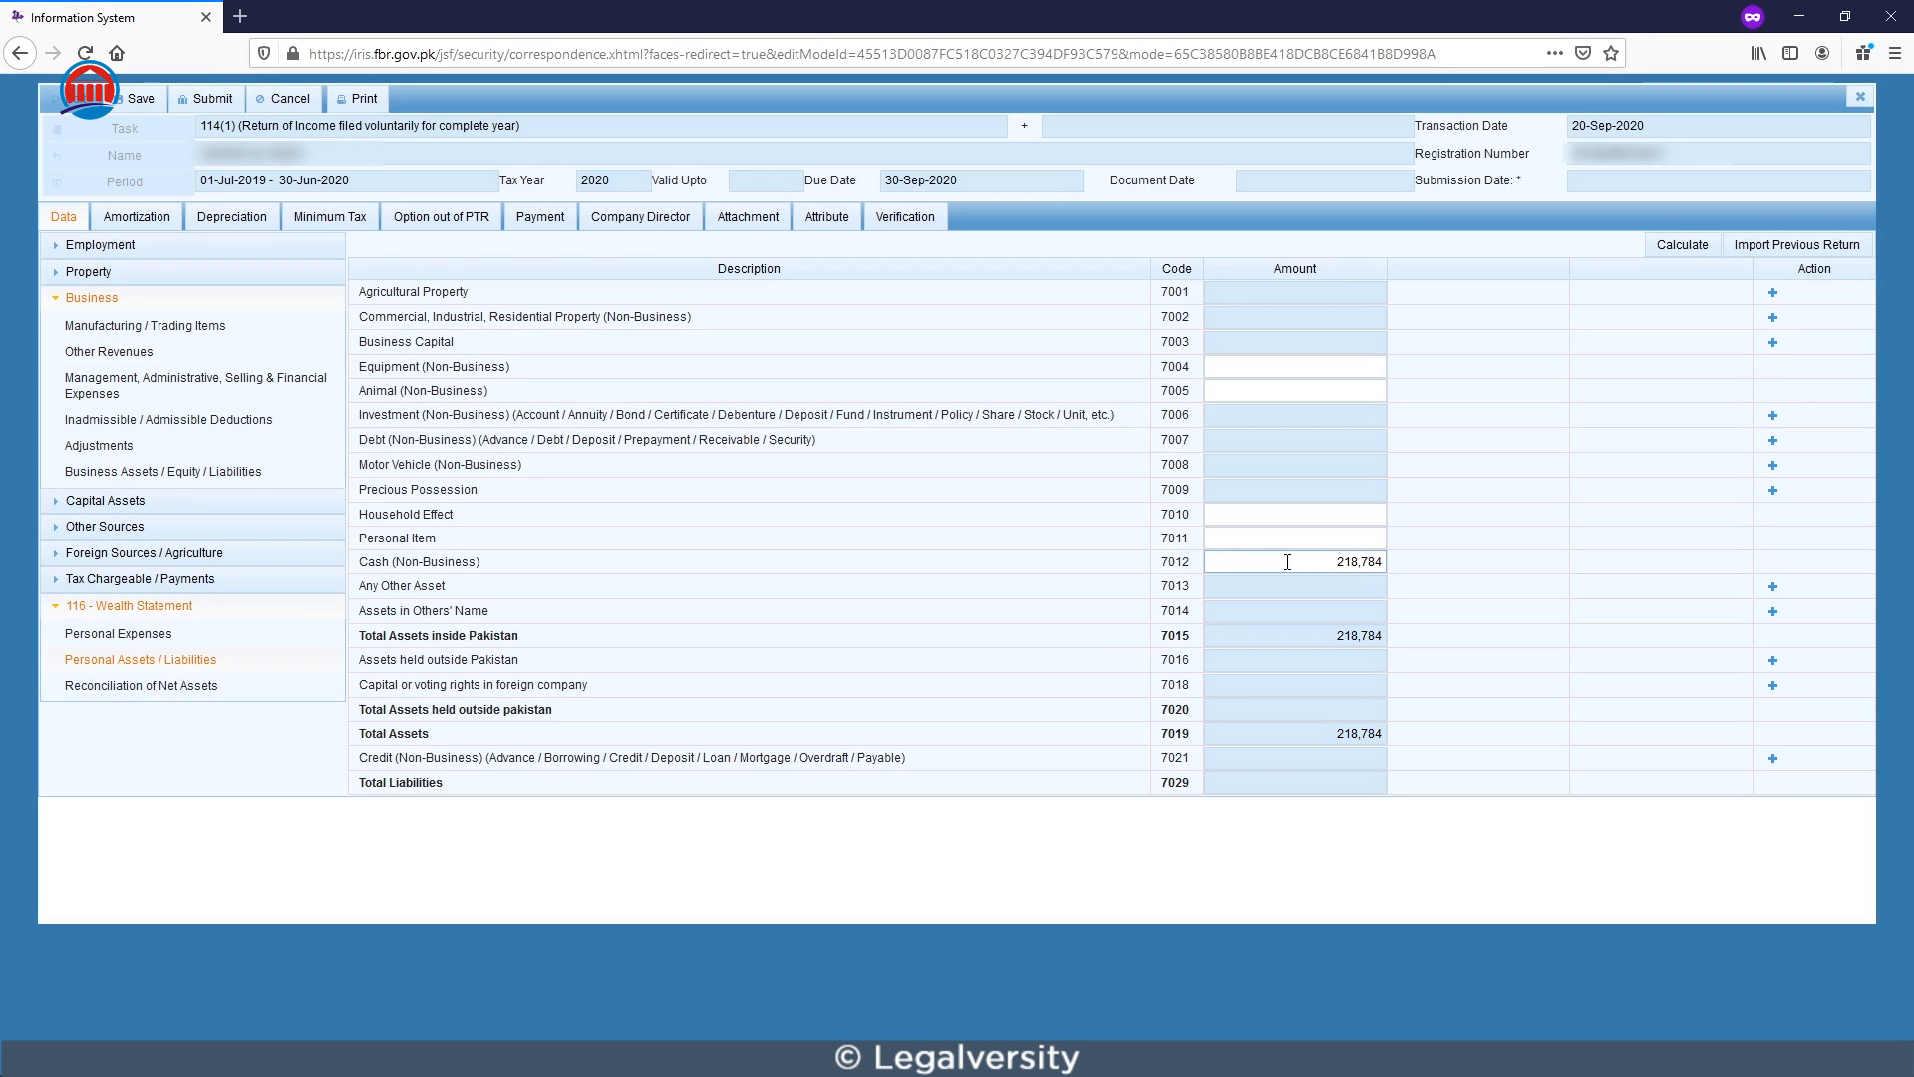
left_click_drag(1305, 562, 1420, 562)
left_click(1677, 246)
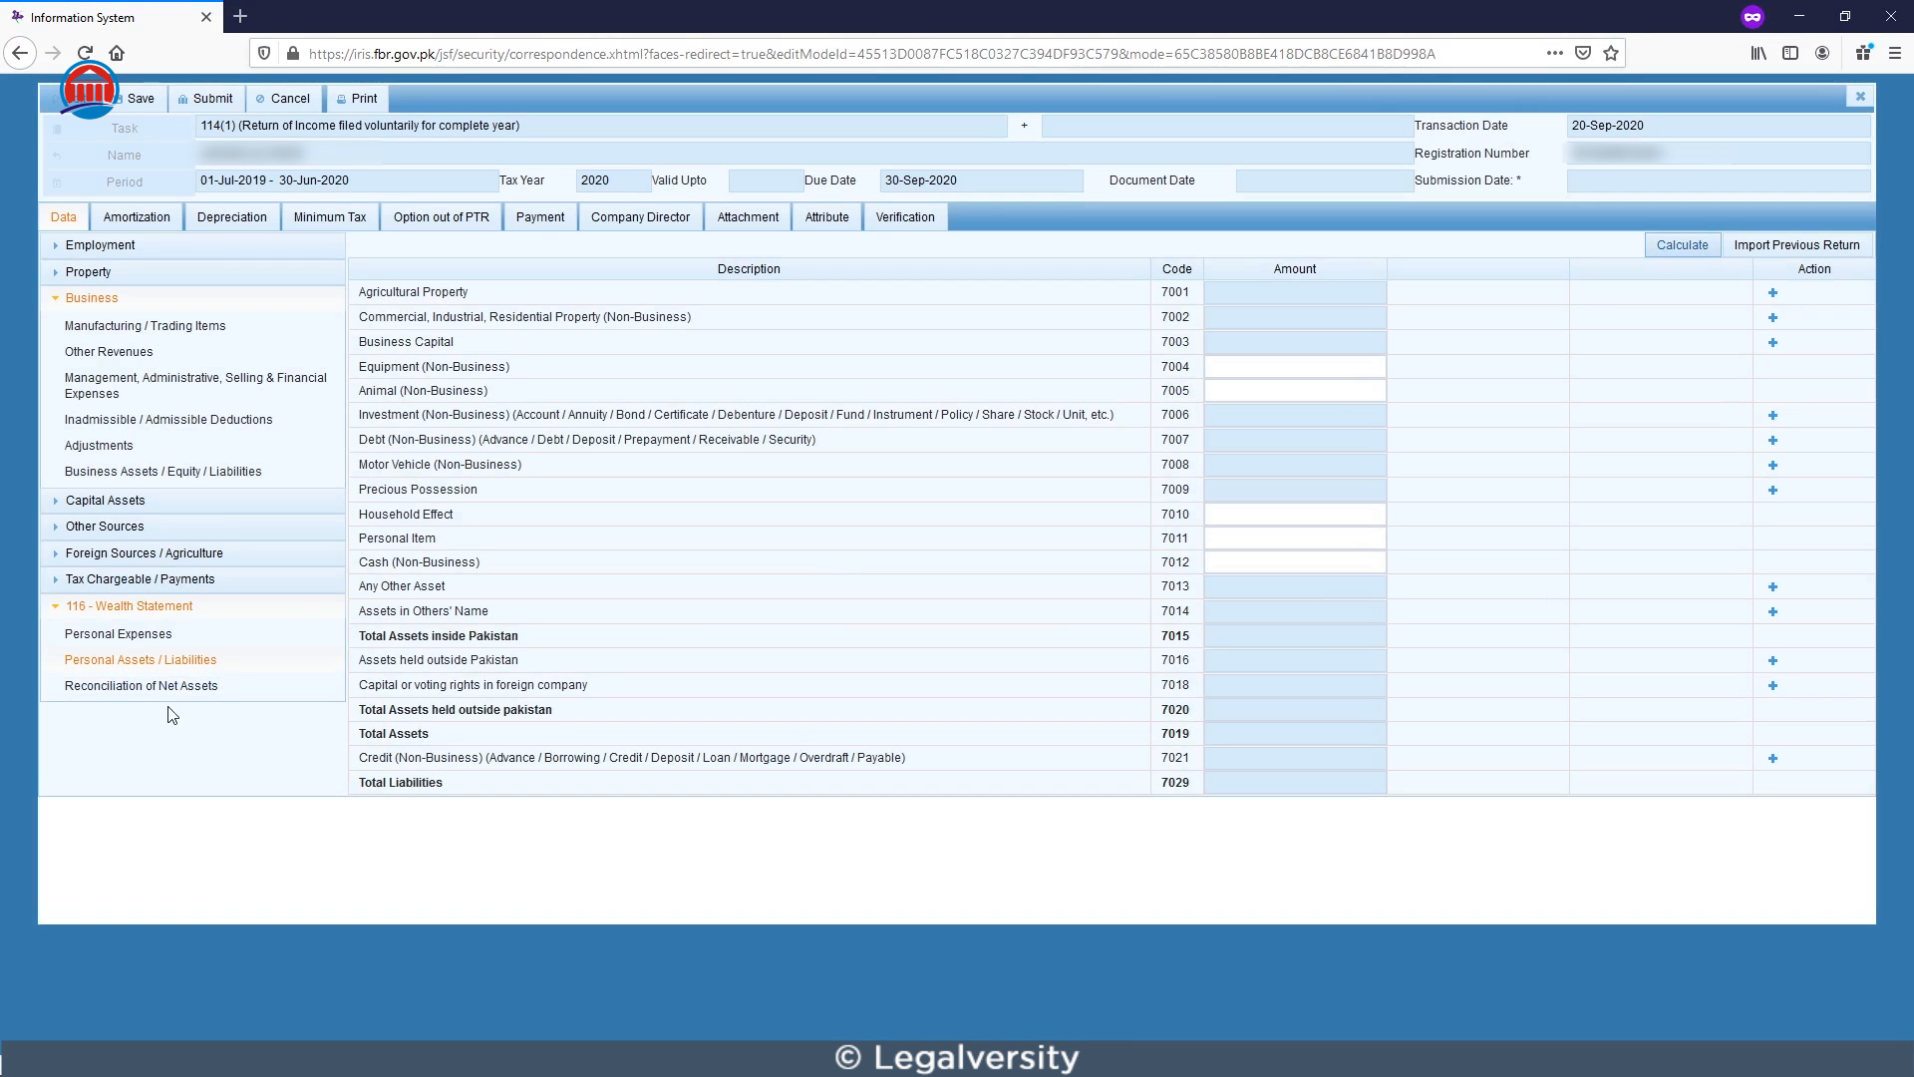
Clear the Net Assets Previous Year amount in the Reconciliation of Net Assets and recalculate.
left_click(139, 686)
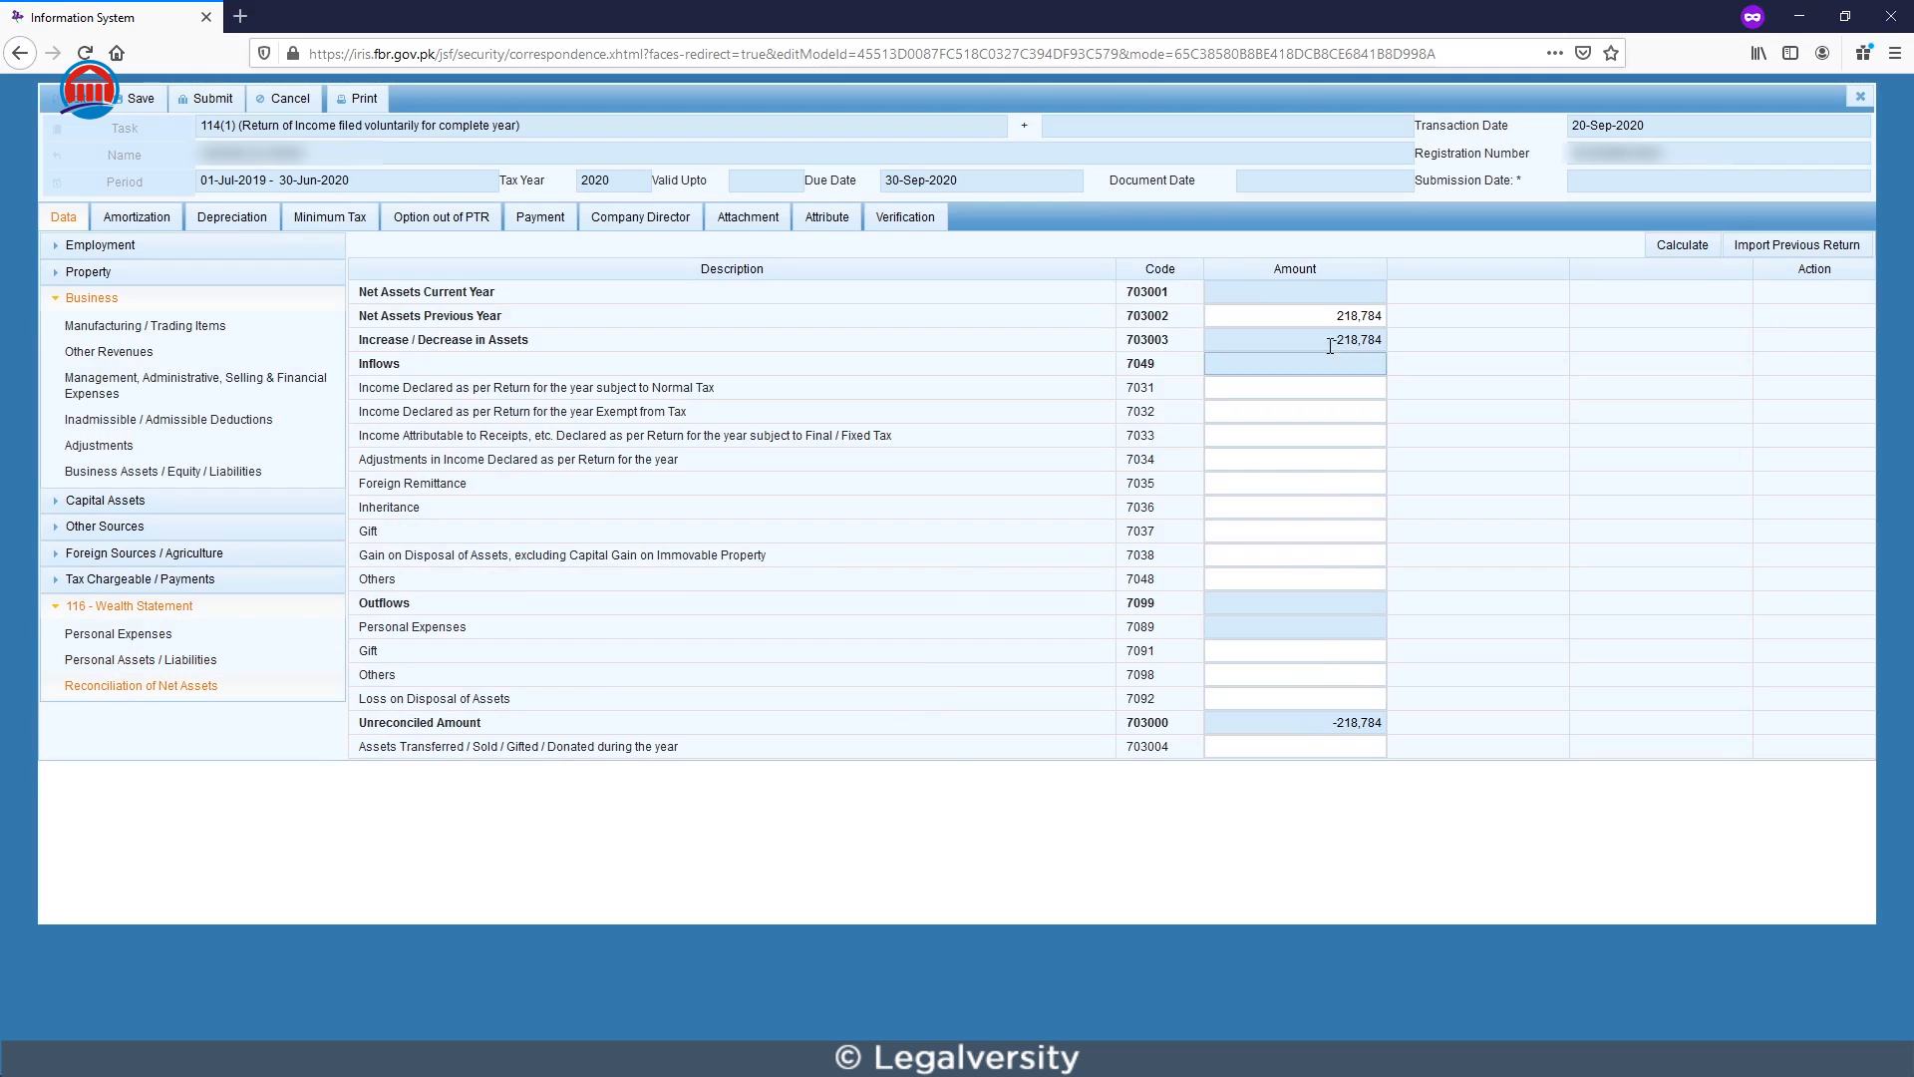
left_click_drag(1296, 315, 1412, 339)
key("BackSpace")
left_click(1685, 244)
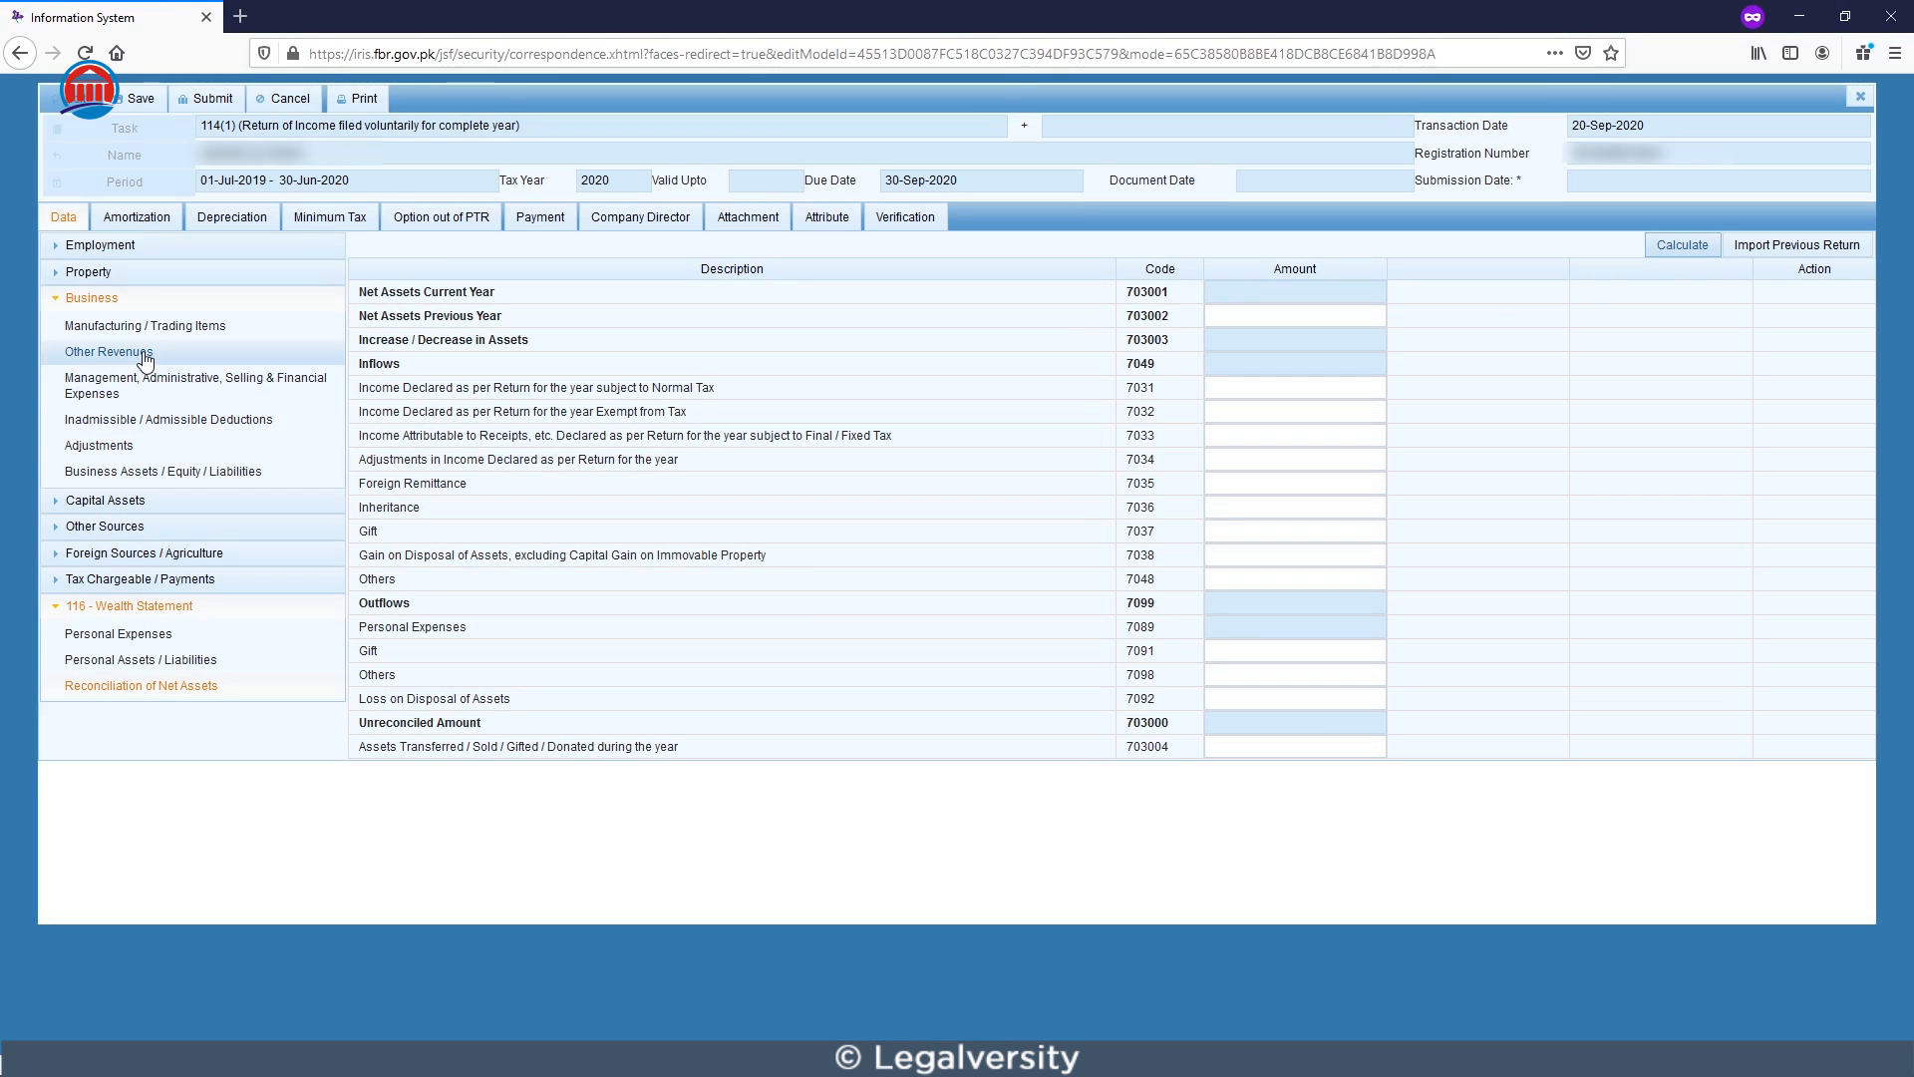
Review the business Other Revenues amounts alongside the Management, Administrative, Selling & Financial Expenses page.
left_click(145, 355)
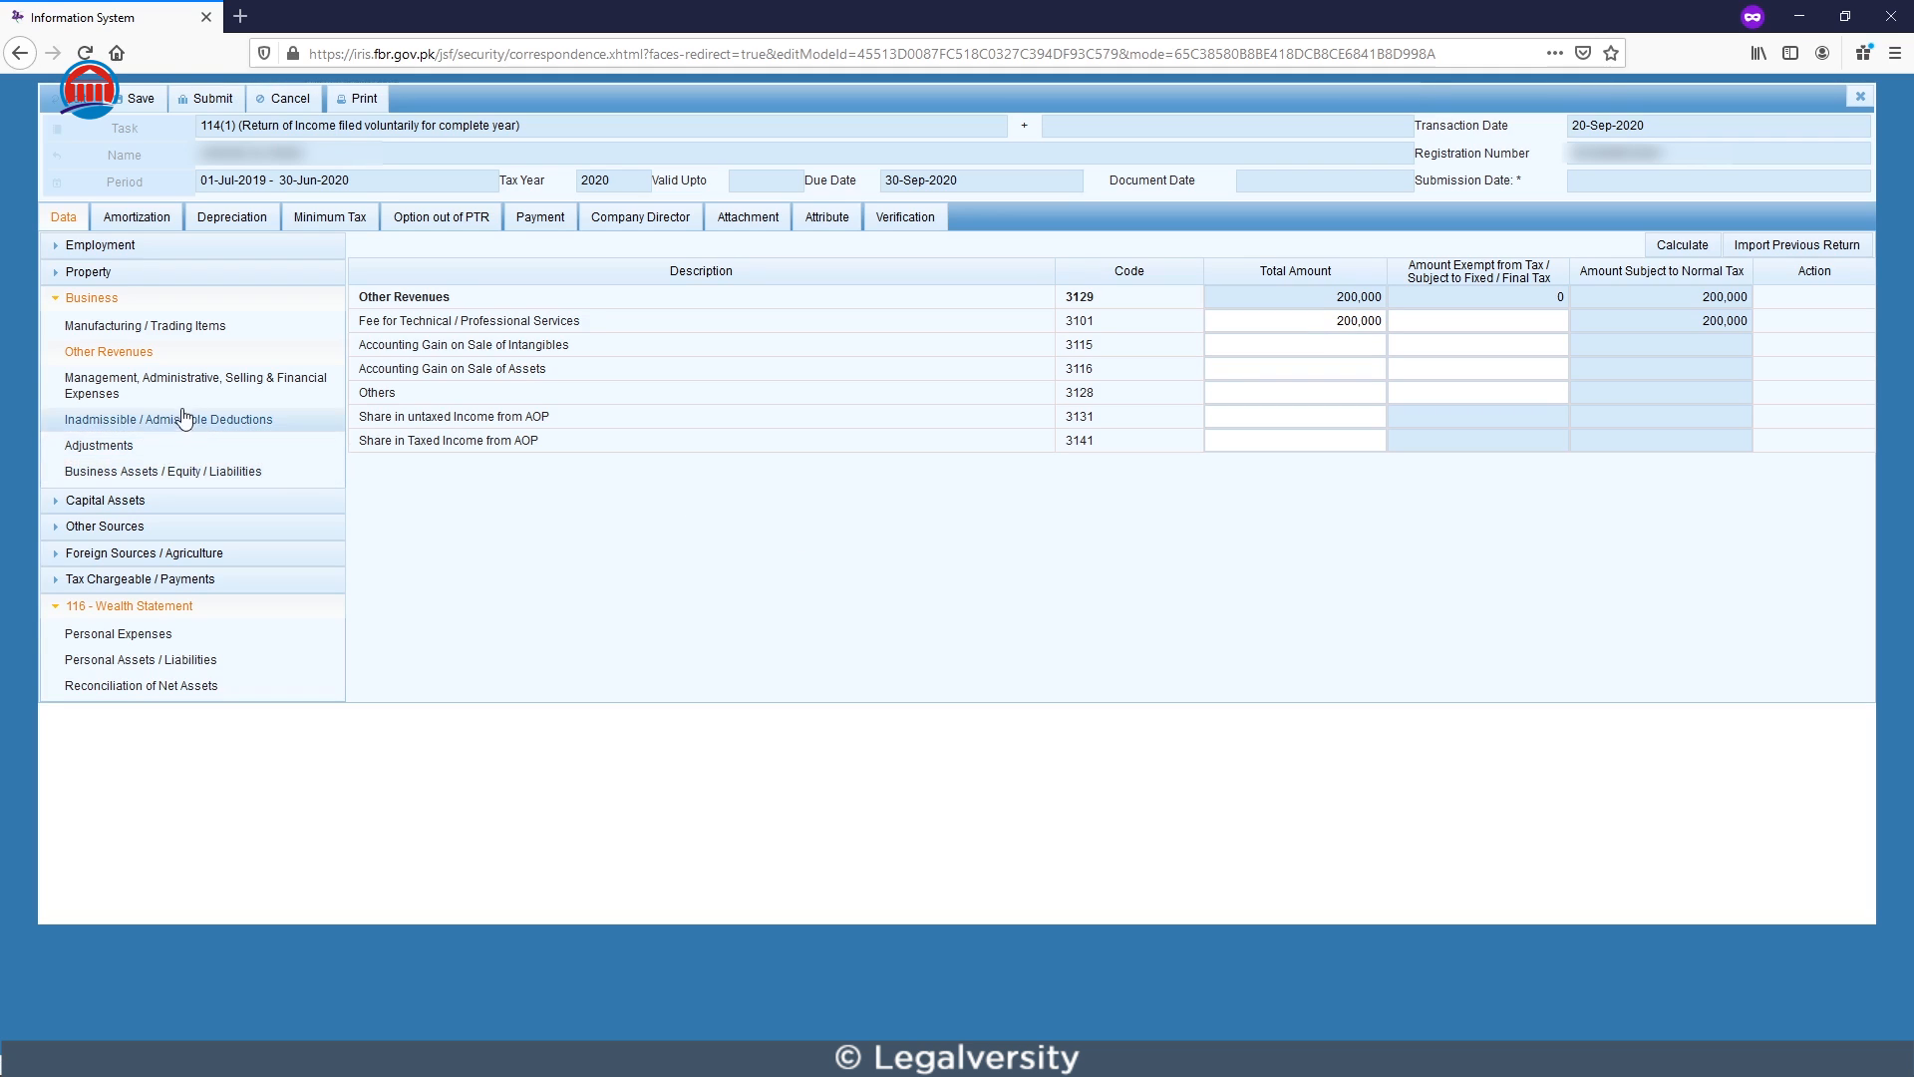
key("Tab")
key("Tab")
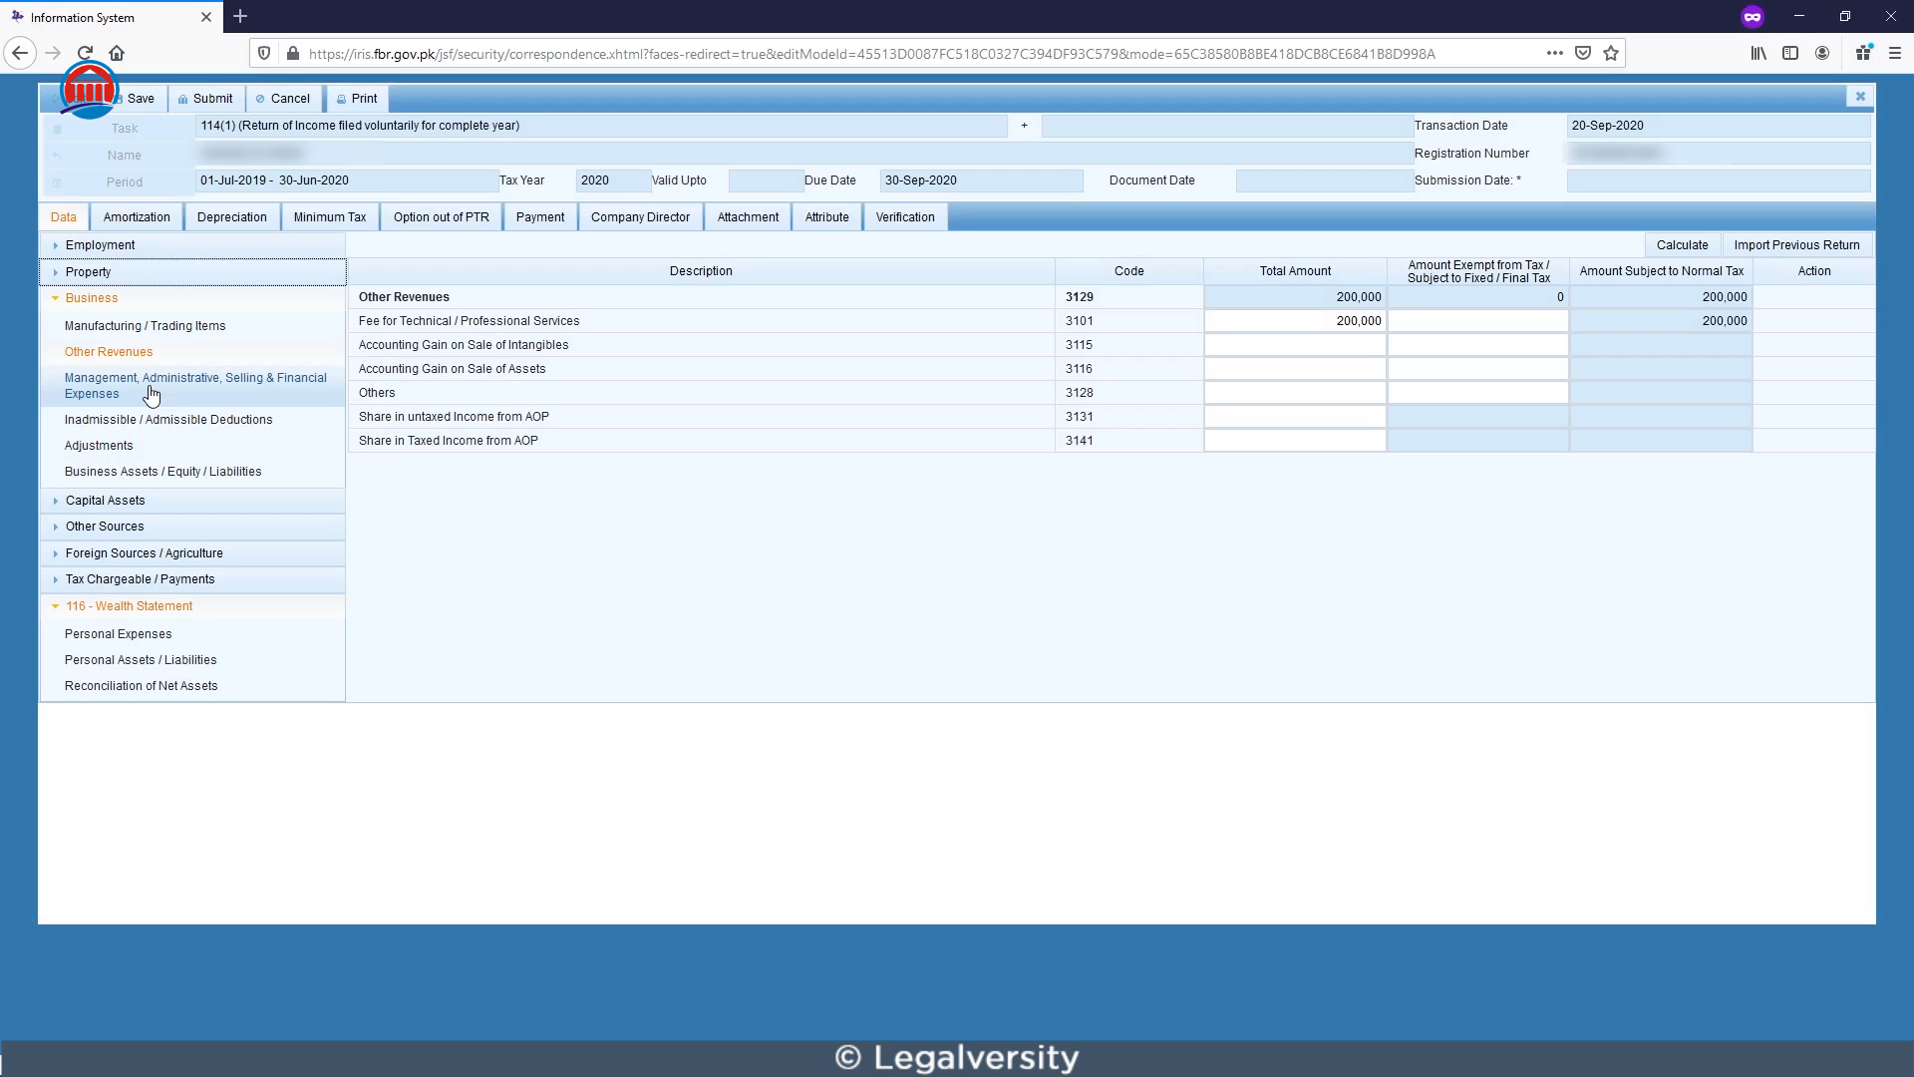
left_click(150, 389)
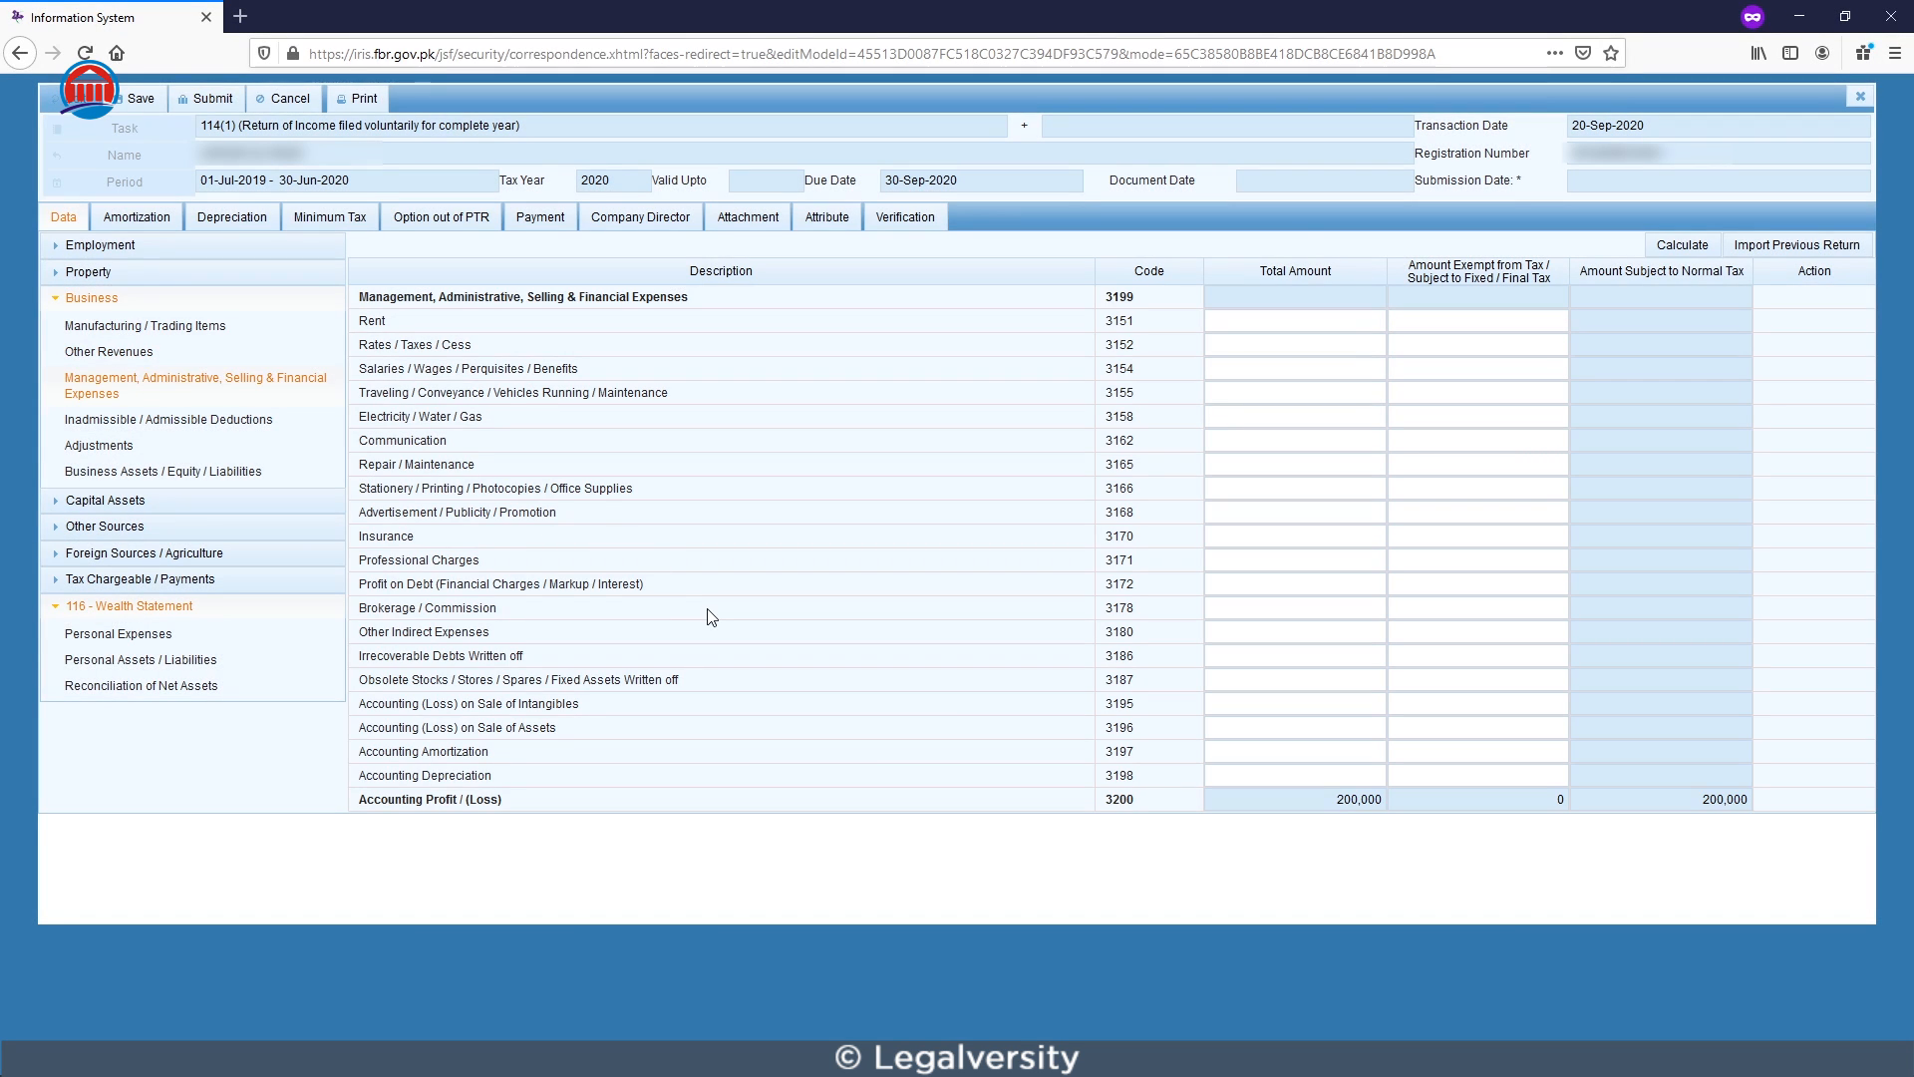
left_click(170, 357)
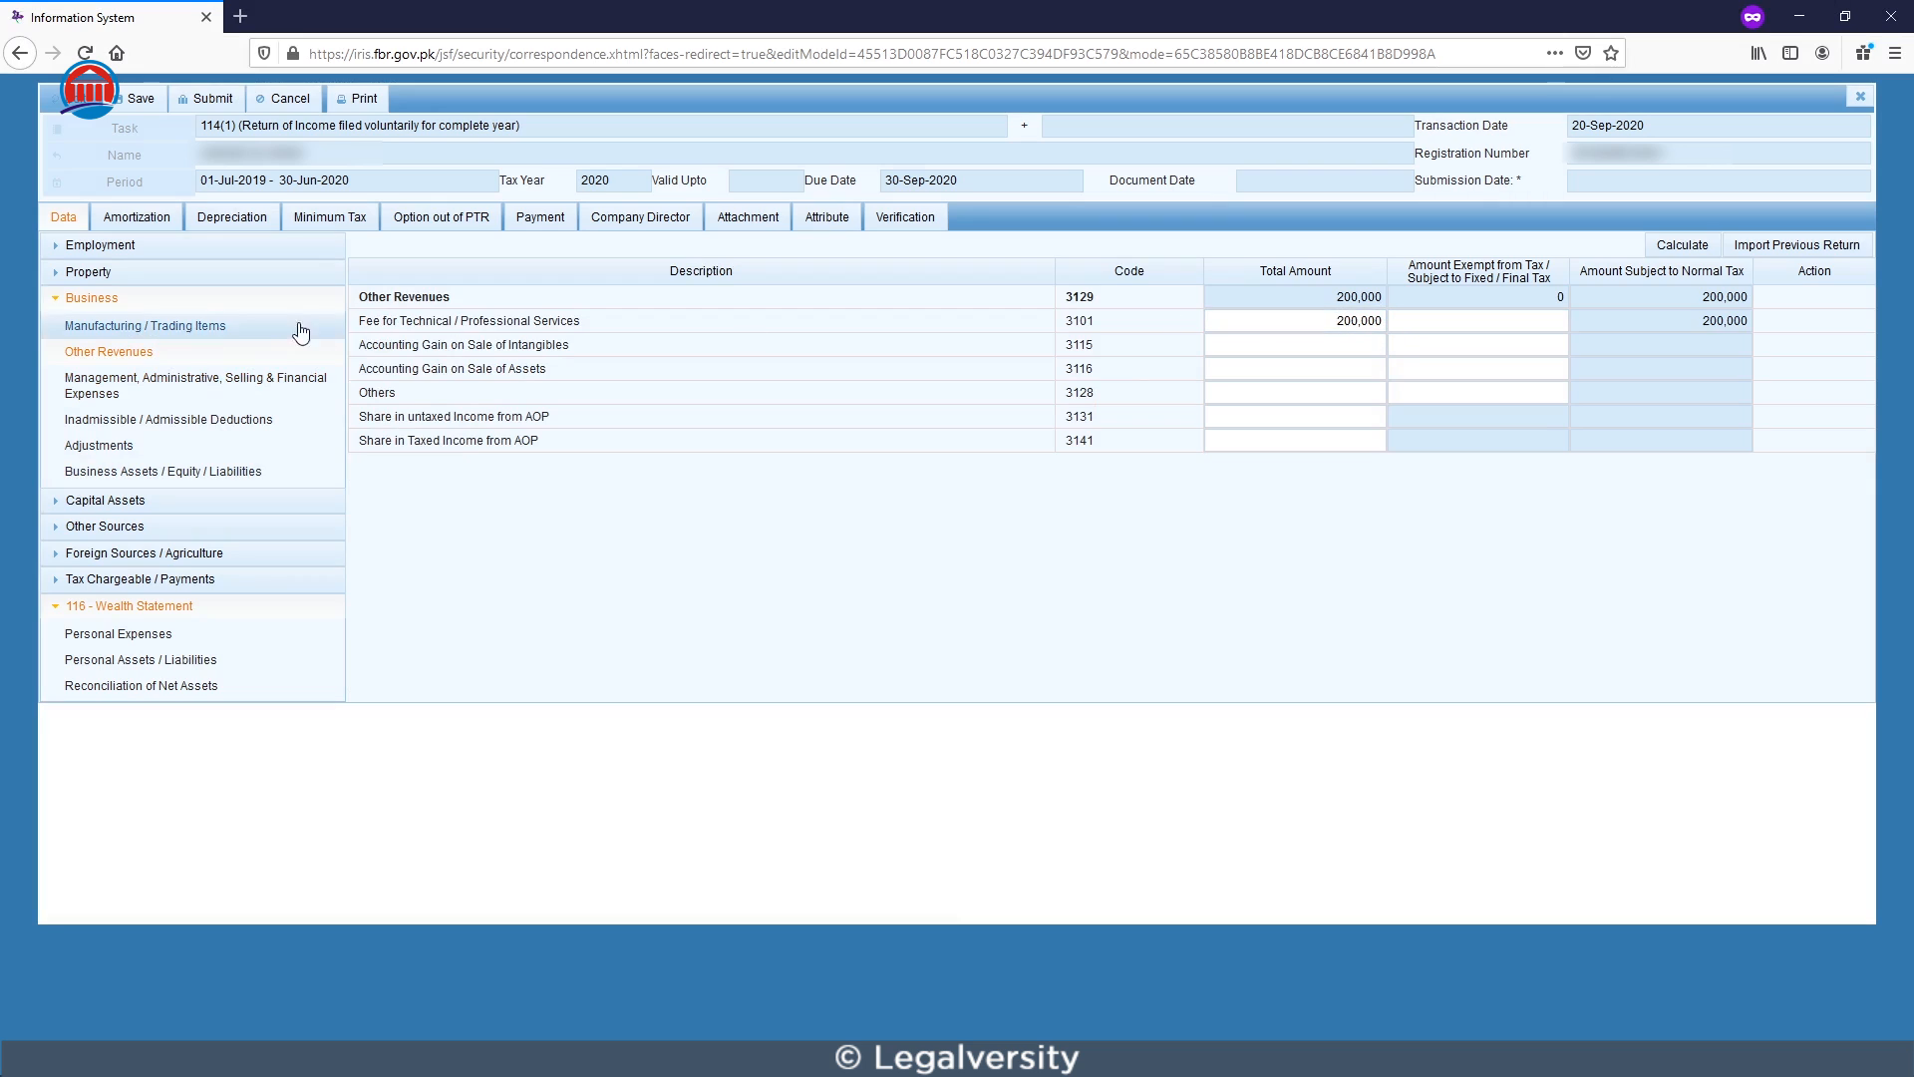
Examine the business expense heads, including Communication, Repair / Maintenance, Insurance and Professional Charges.
left_click(199, 392)
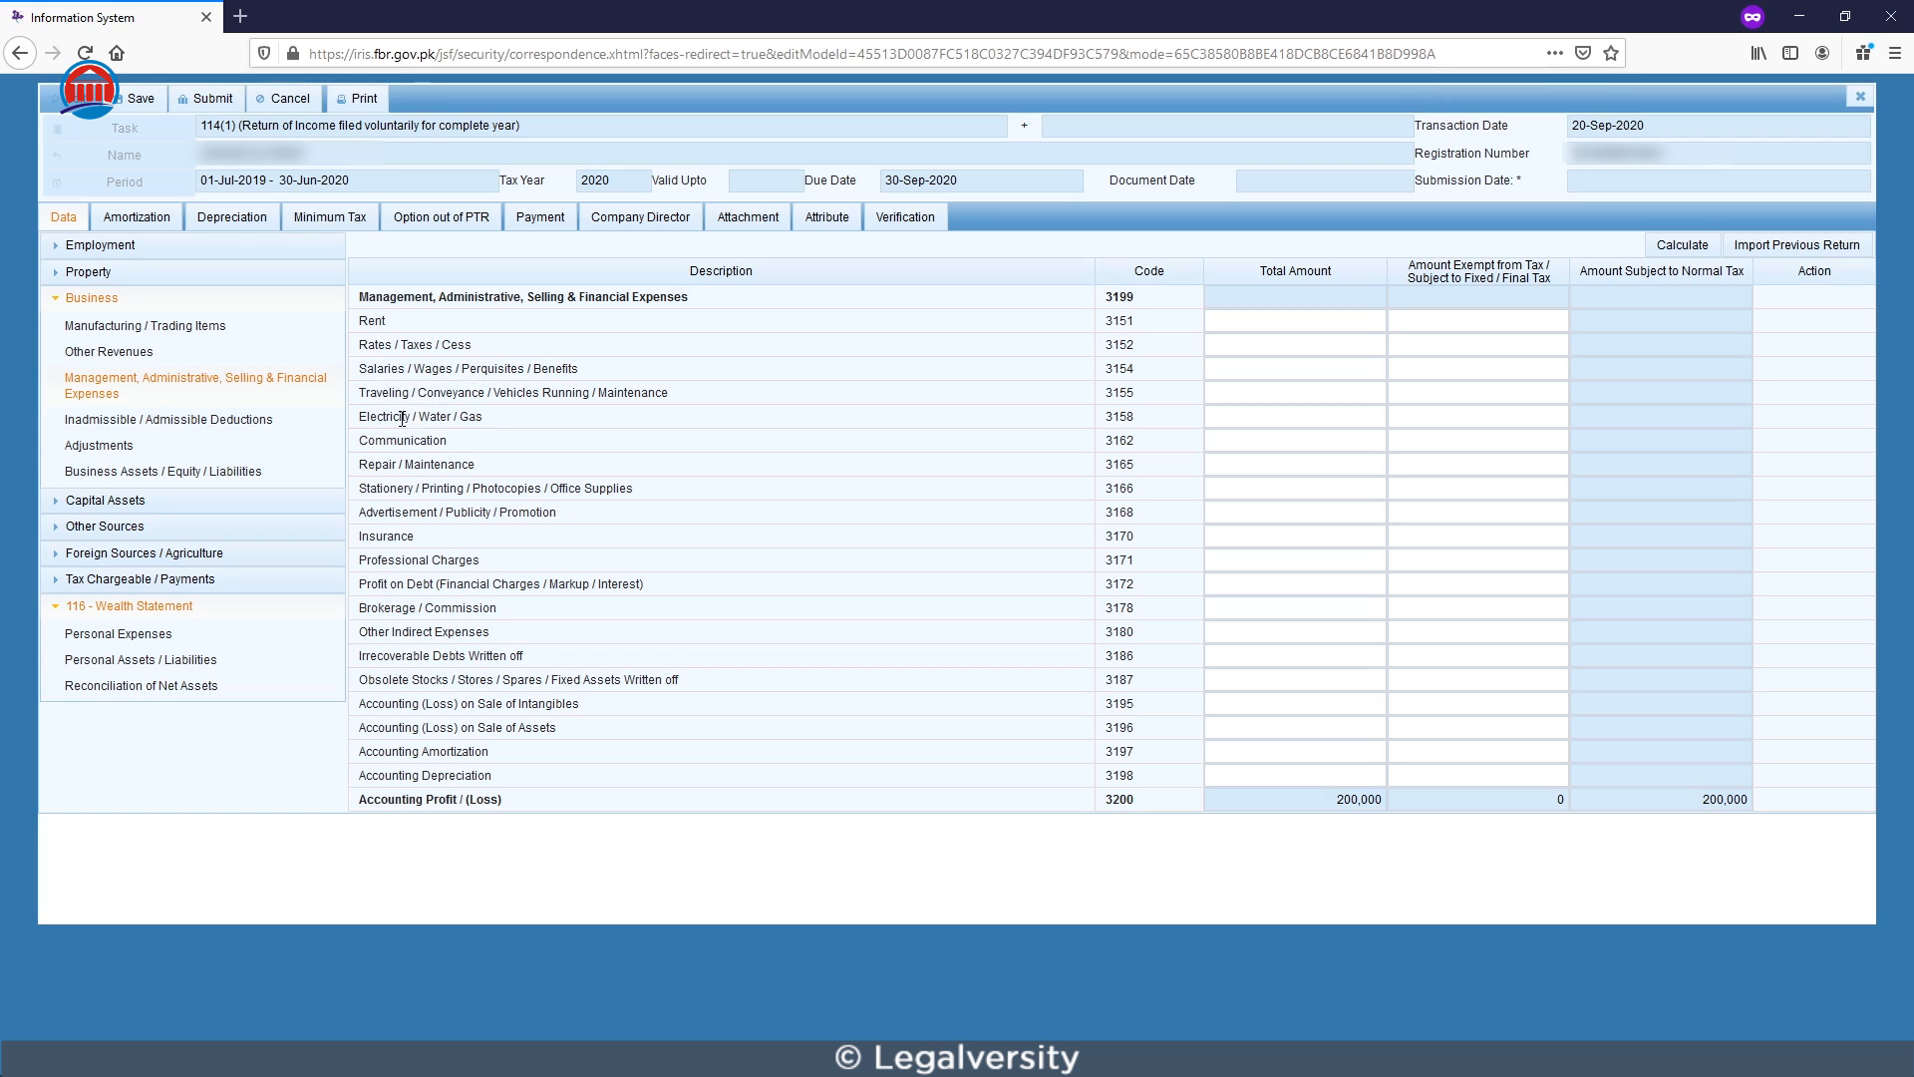
left_click_drag(460, 448, 359, 442)
left_click_drag(477, 465, 363, 469)
left_click(511, 474)
left_click_drag(417, 536, 361, 538)
left_click(457, 550)
left_click_drag(484, 562, 368, 564)
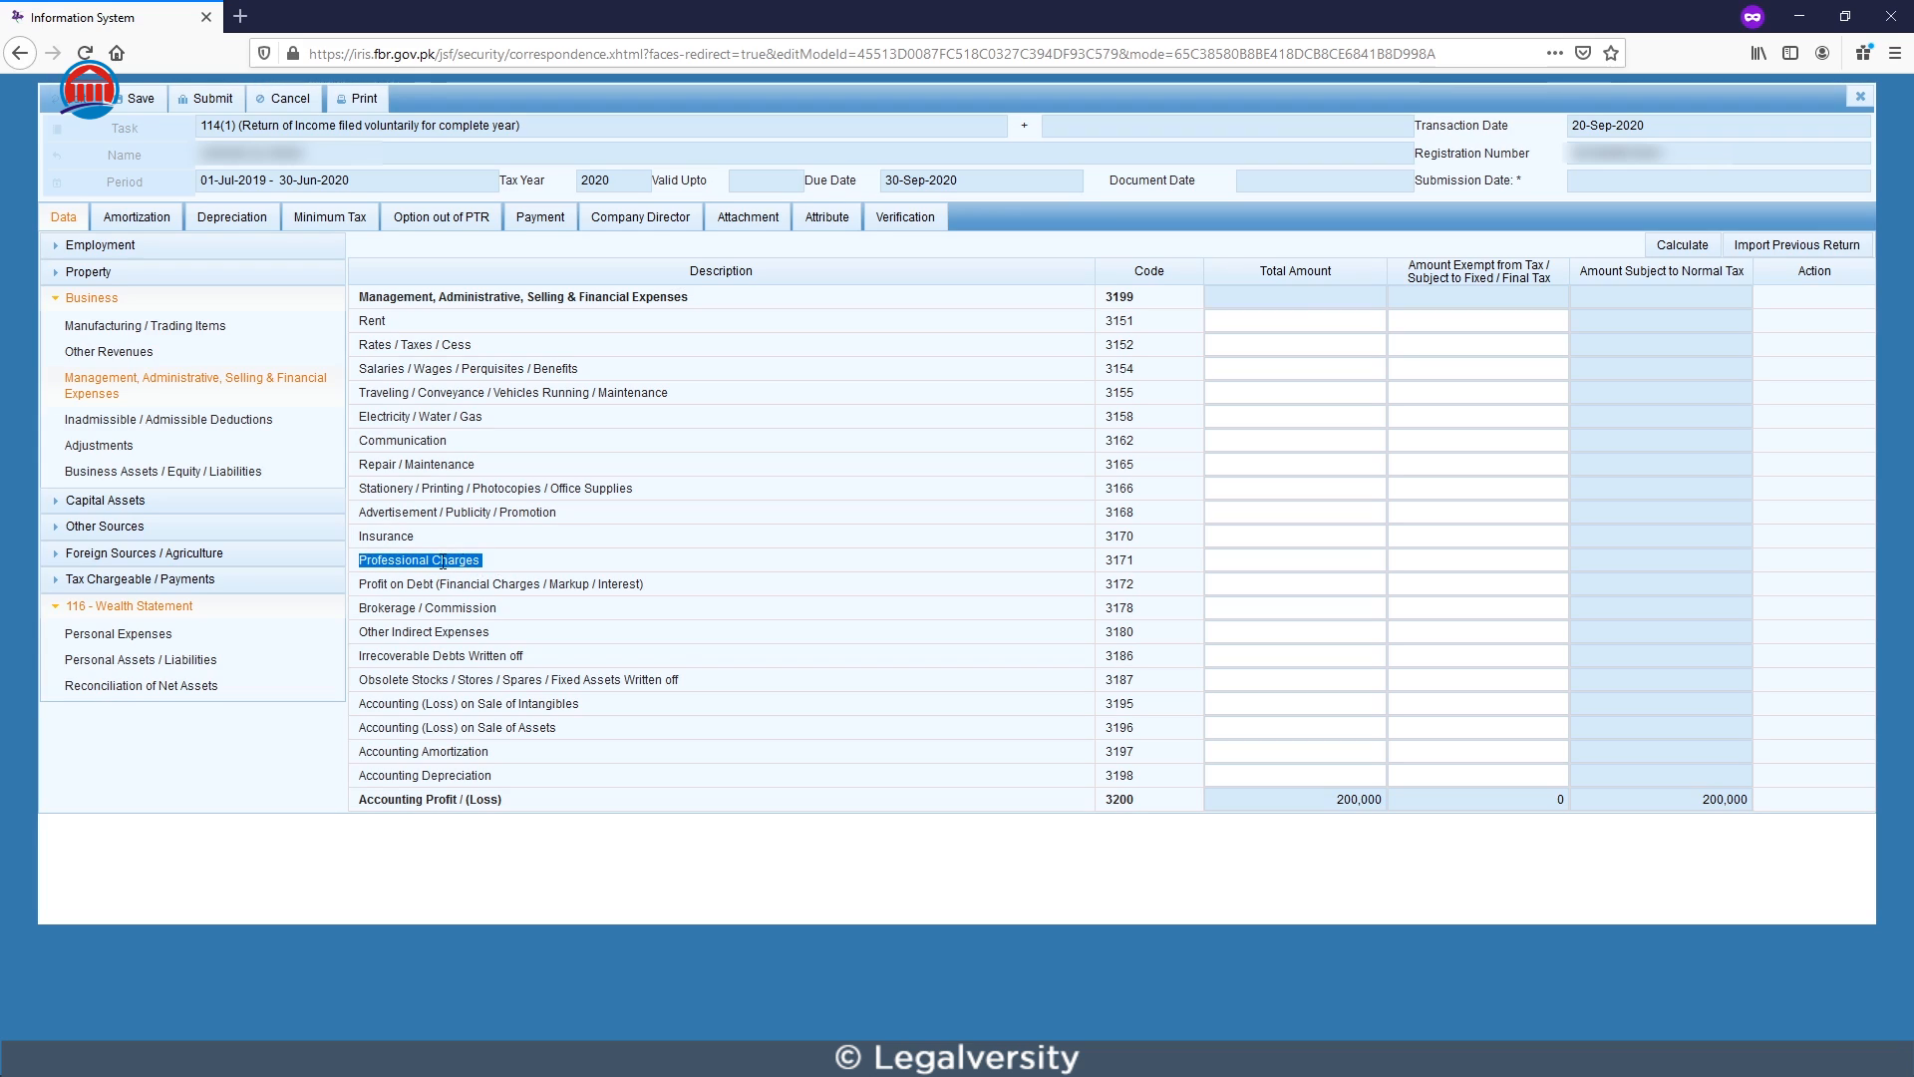
left_click(519, 564)
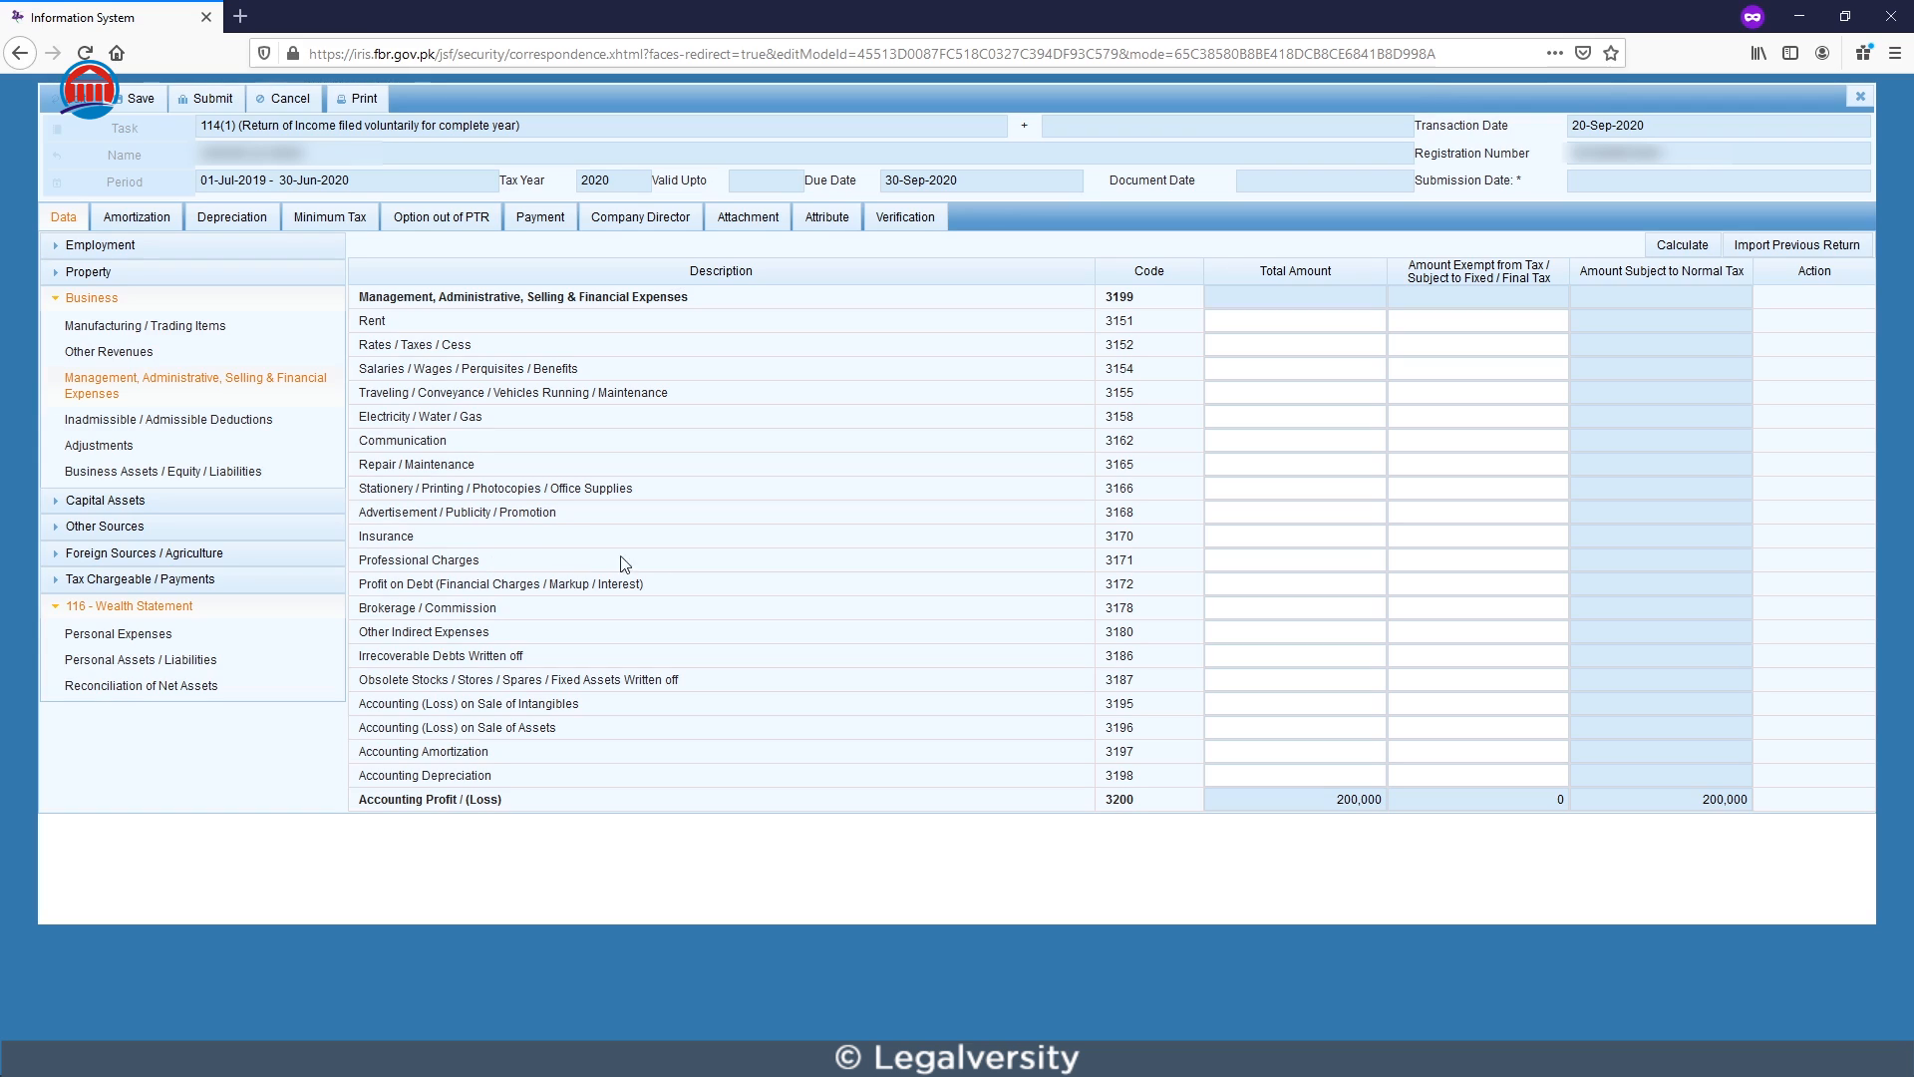
left_click(1263, 559)
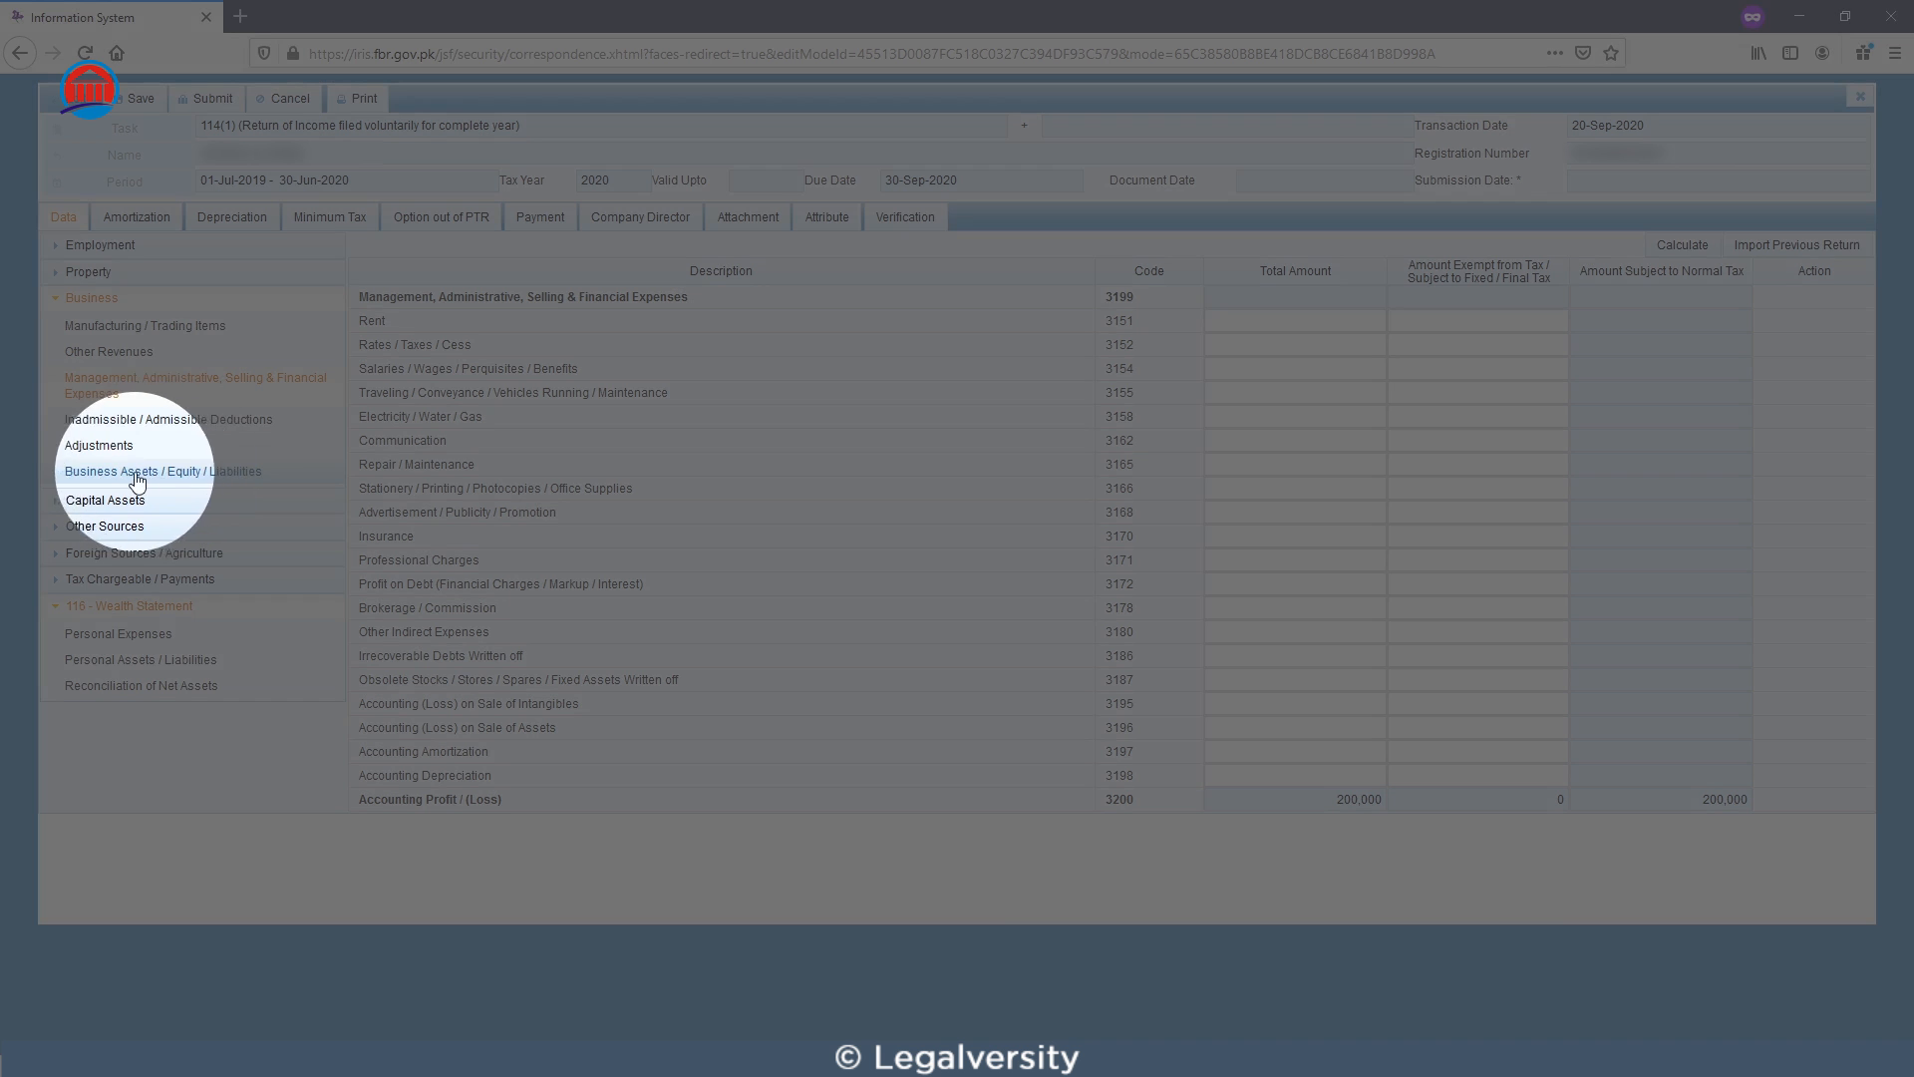
Examine the Business Assets / Equity / Liabilities rows, especially Land and Building (all types).
left_click(160, 480)
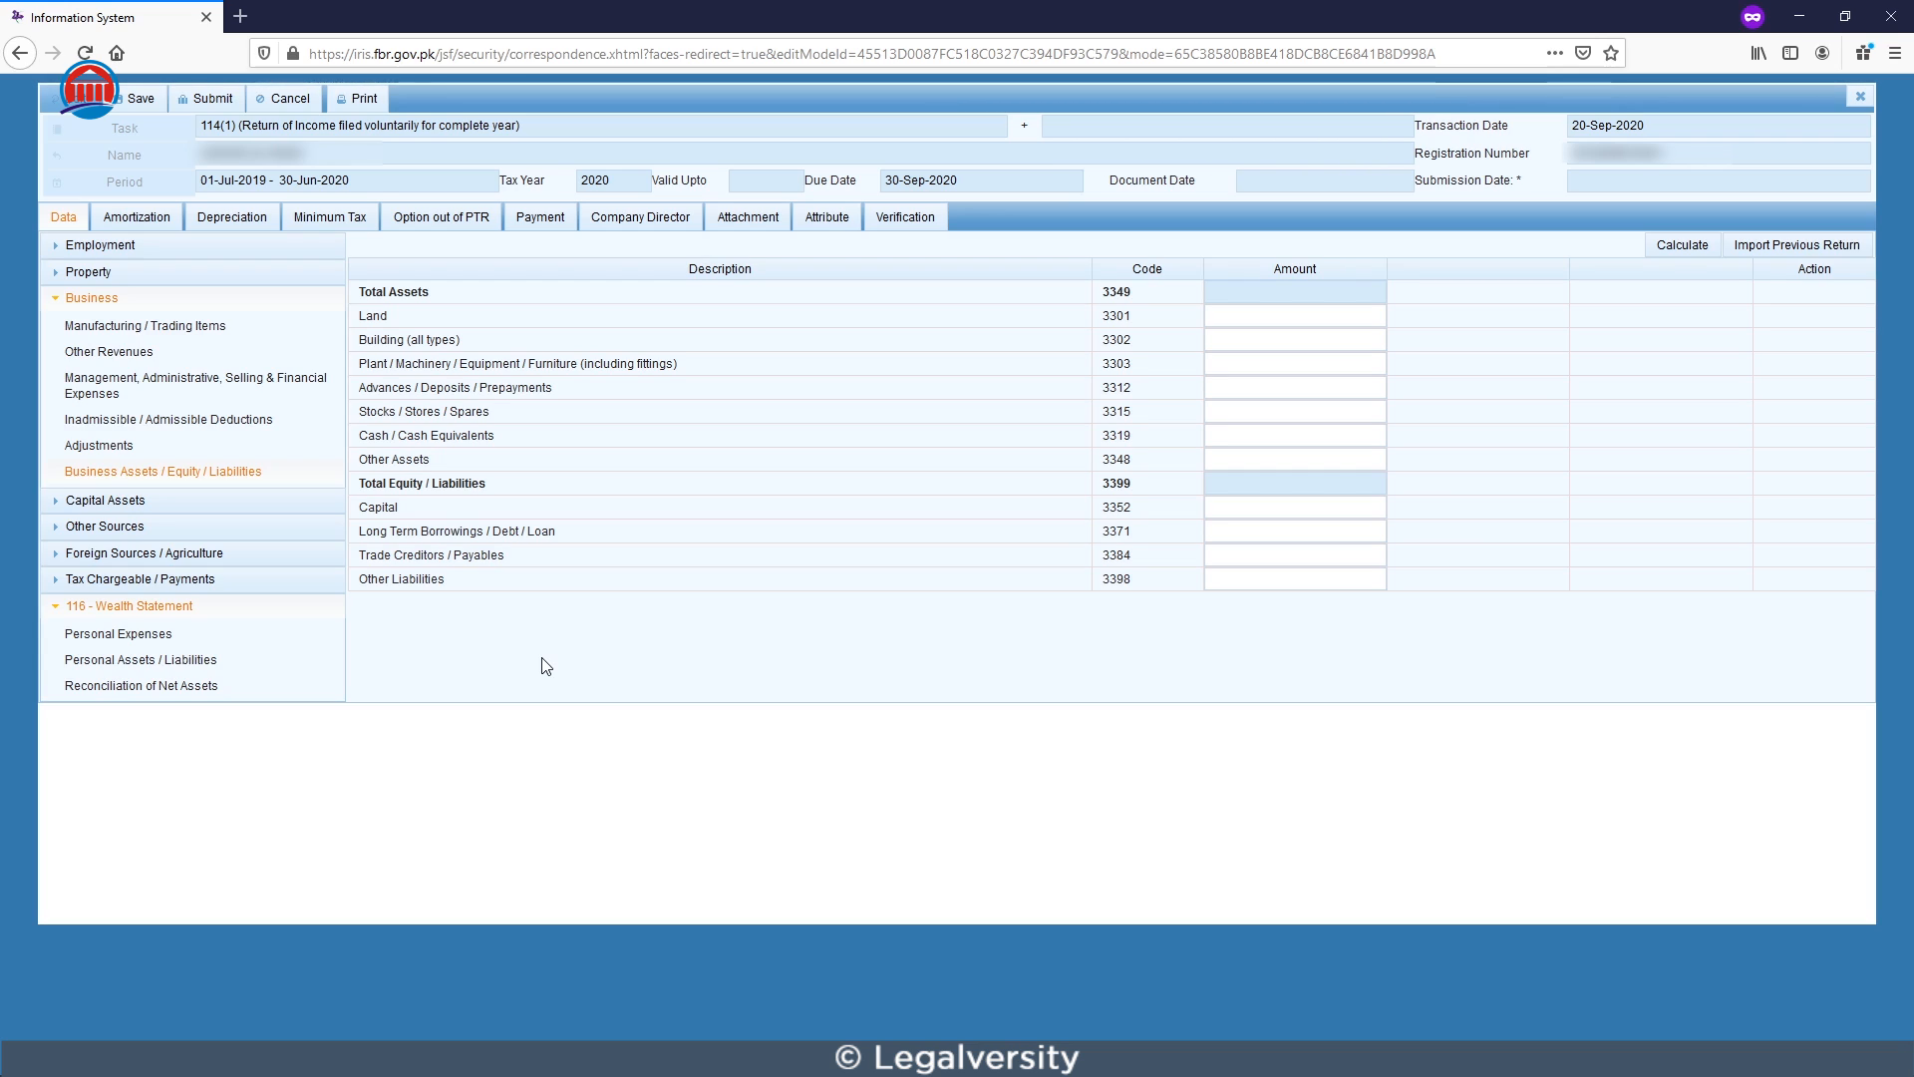
left_click_drag(449, 465, 357, 316)
left_click(432, 315)
left_click(1294, 315)
left_click_drag(465, 341, 357, 340)
left_click(479, 344)
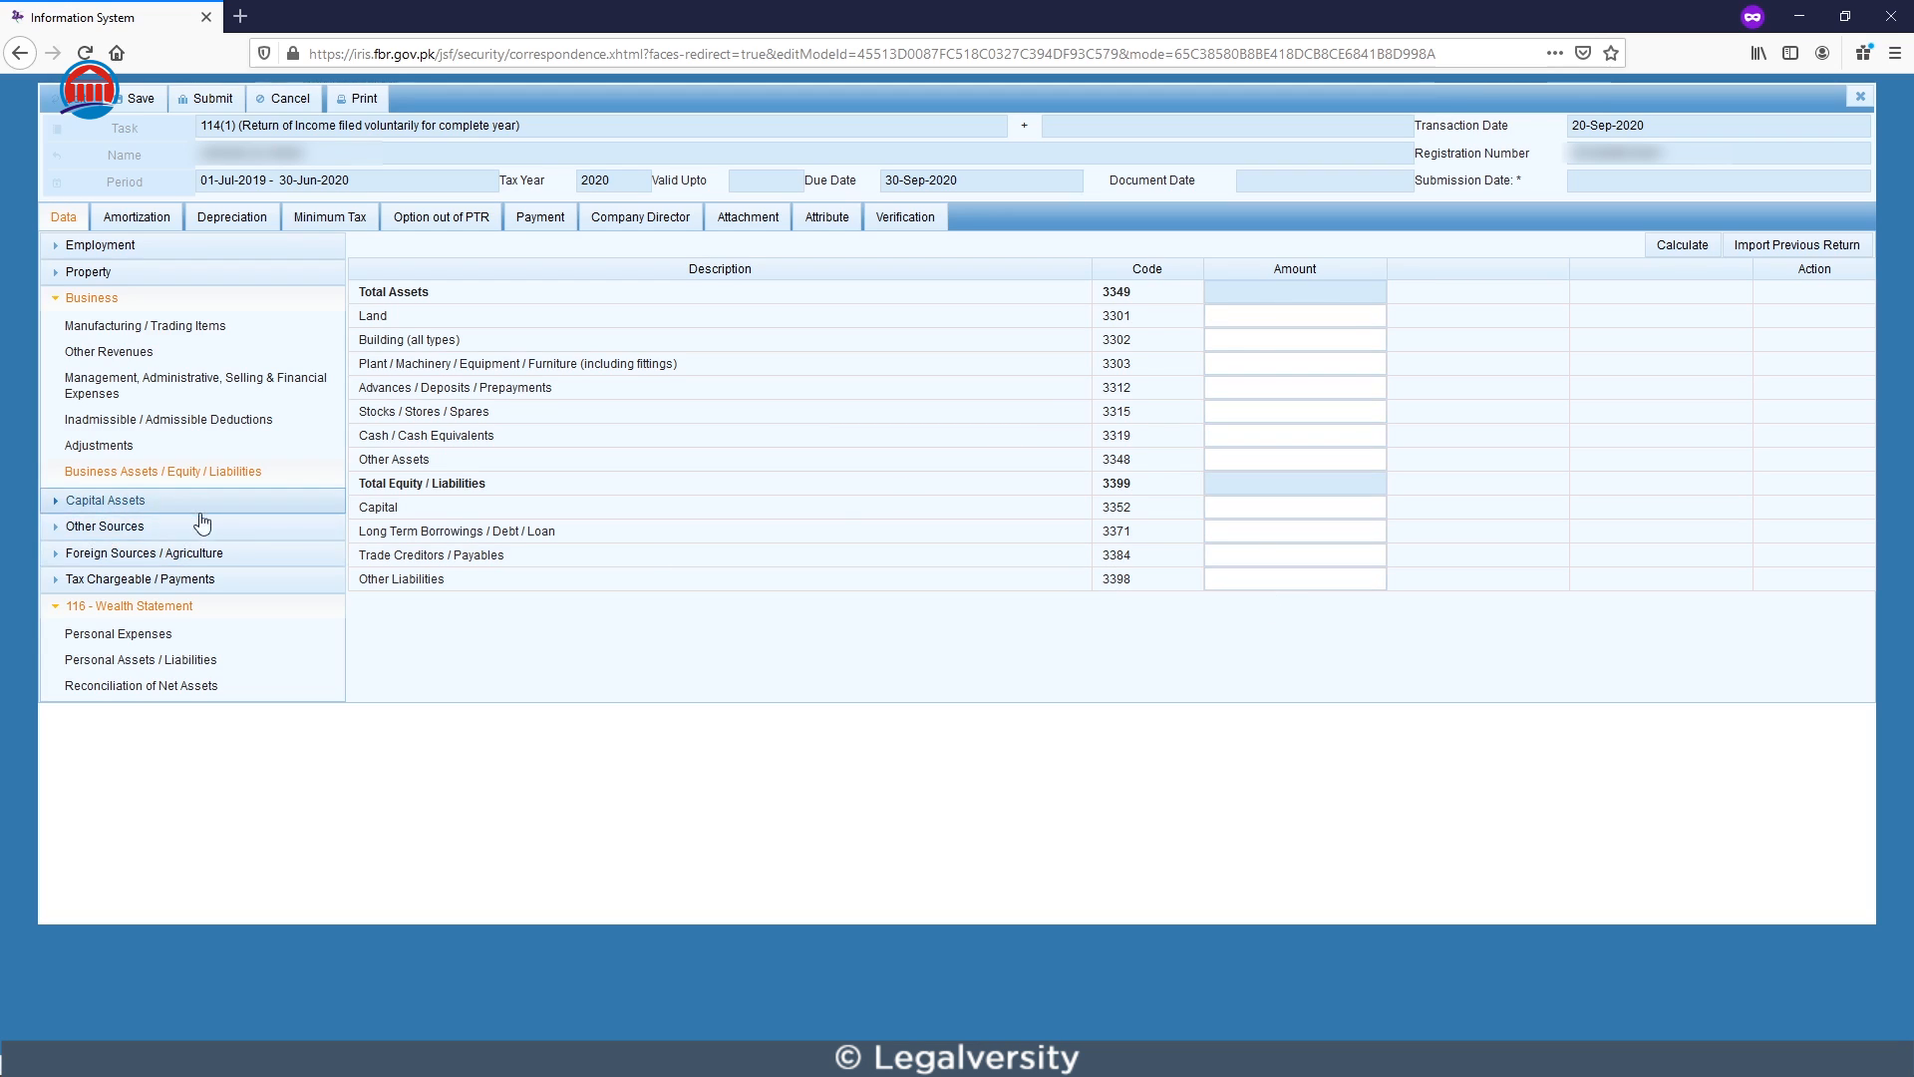
Enter 400,000 as the total Foreign Salary Income under Foreign Sources and calculate the page.
left_click(69, 555)
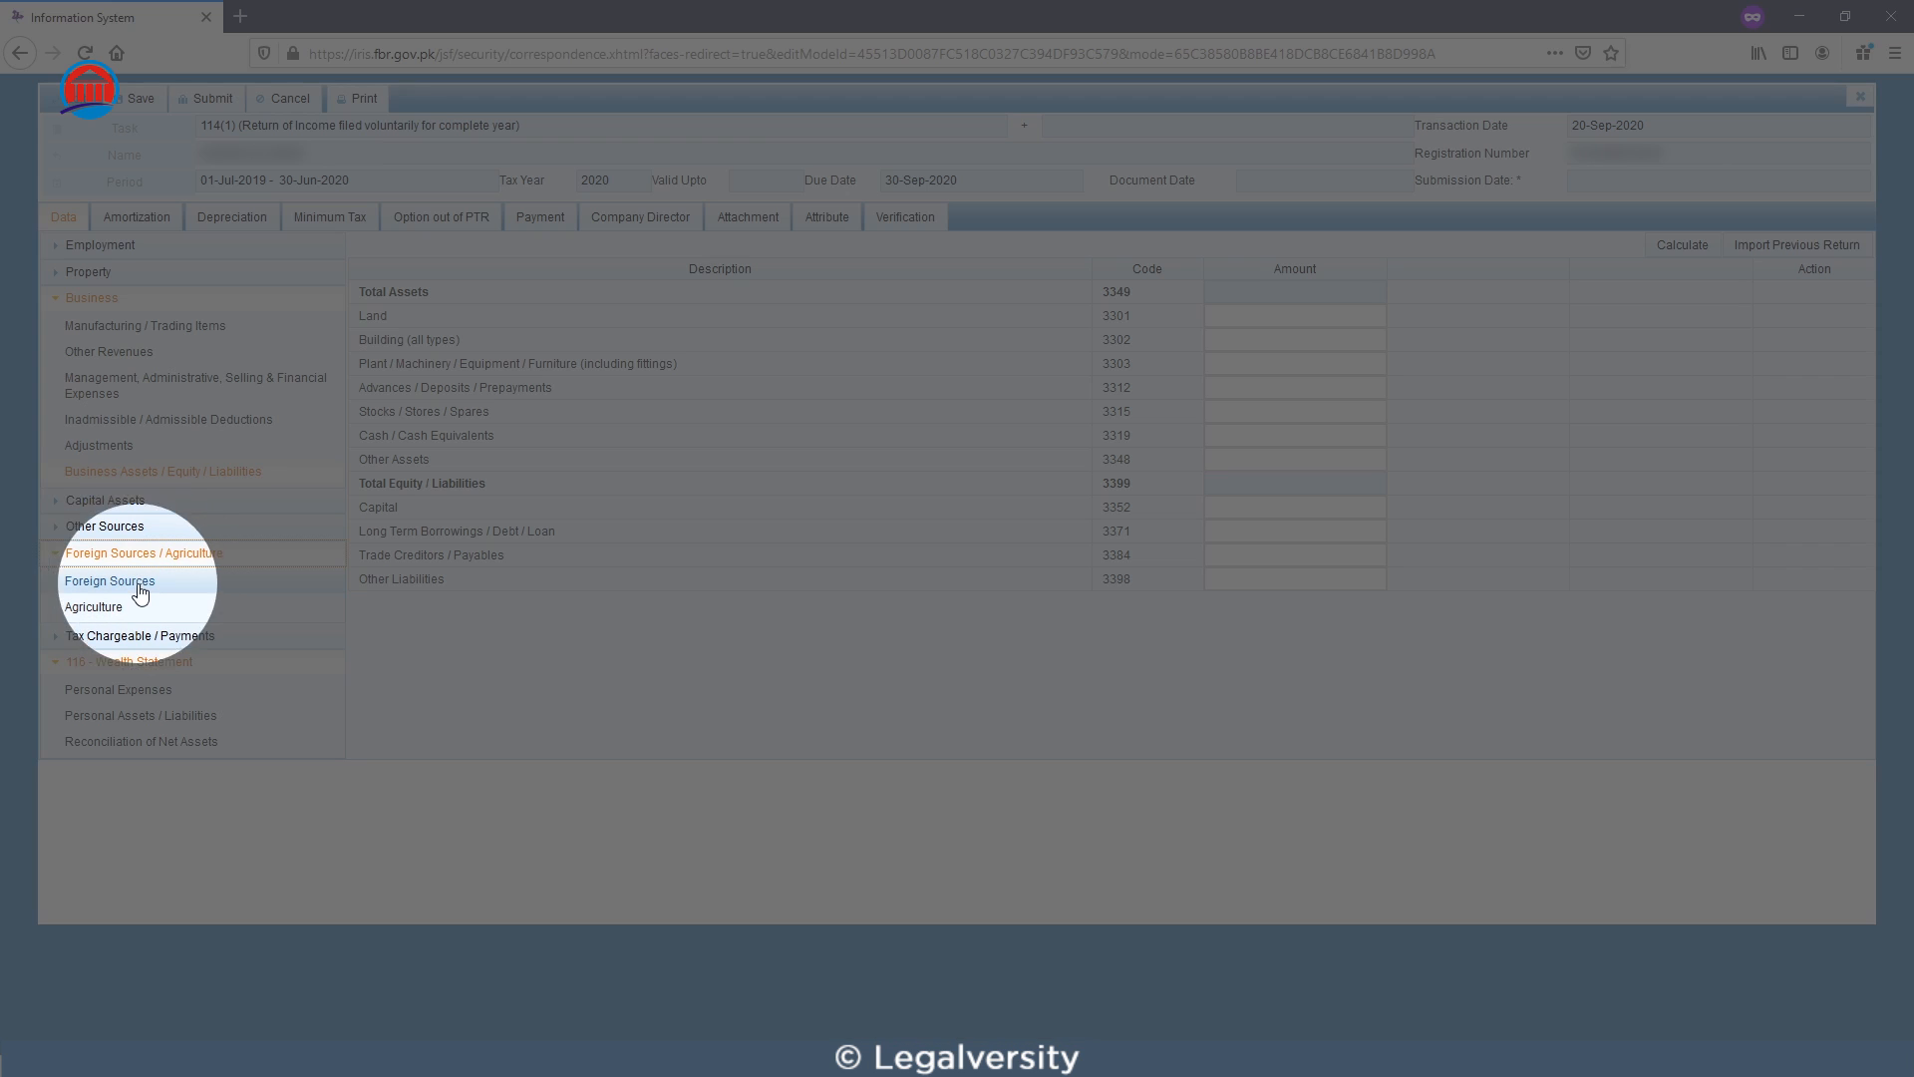
left_click(133, 586)
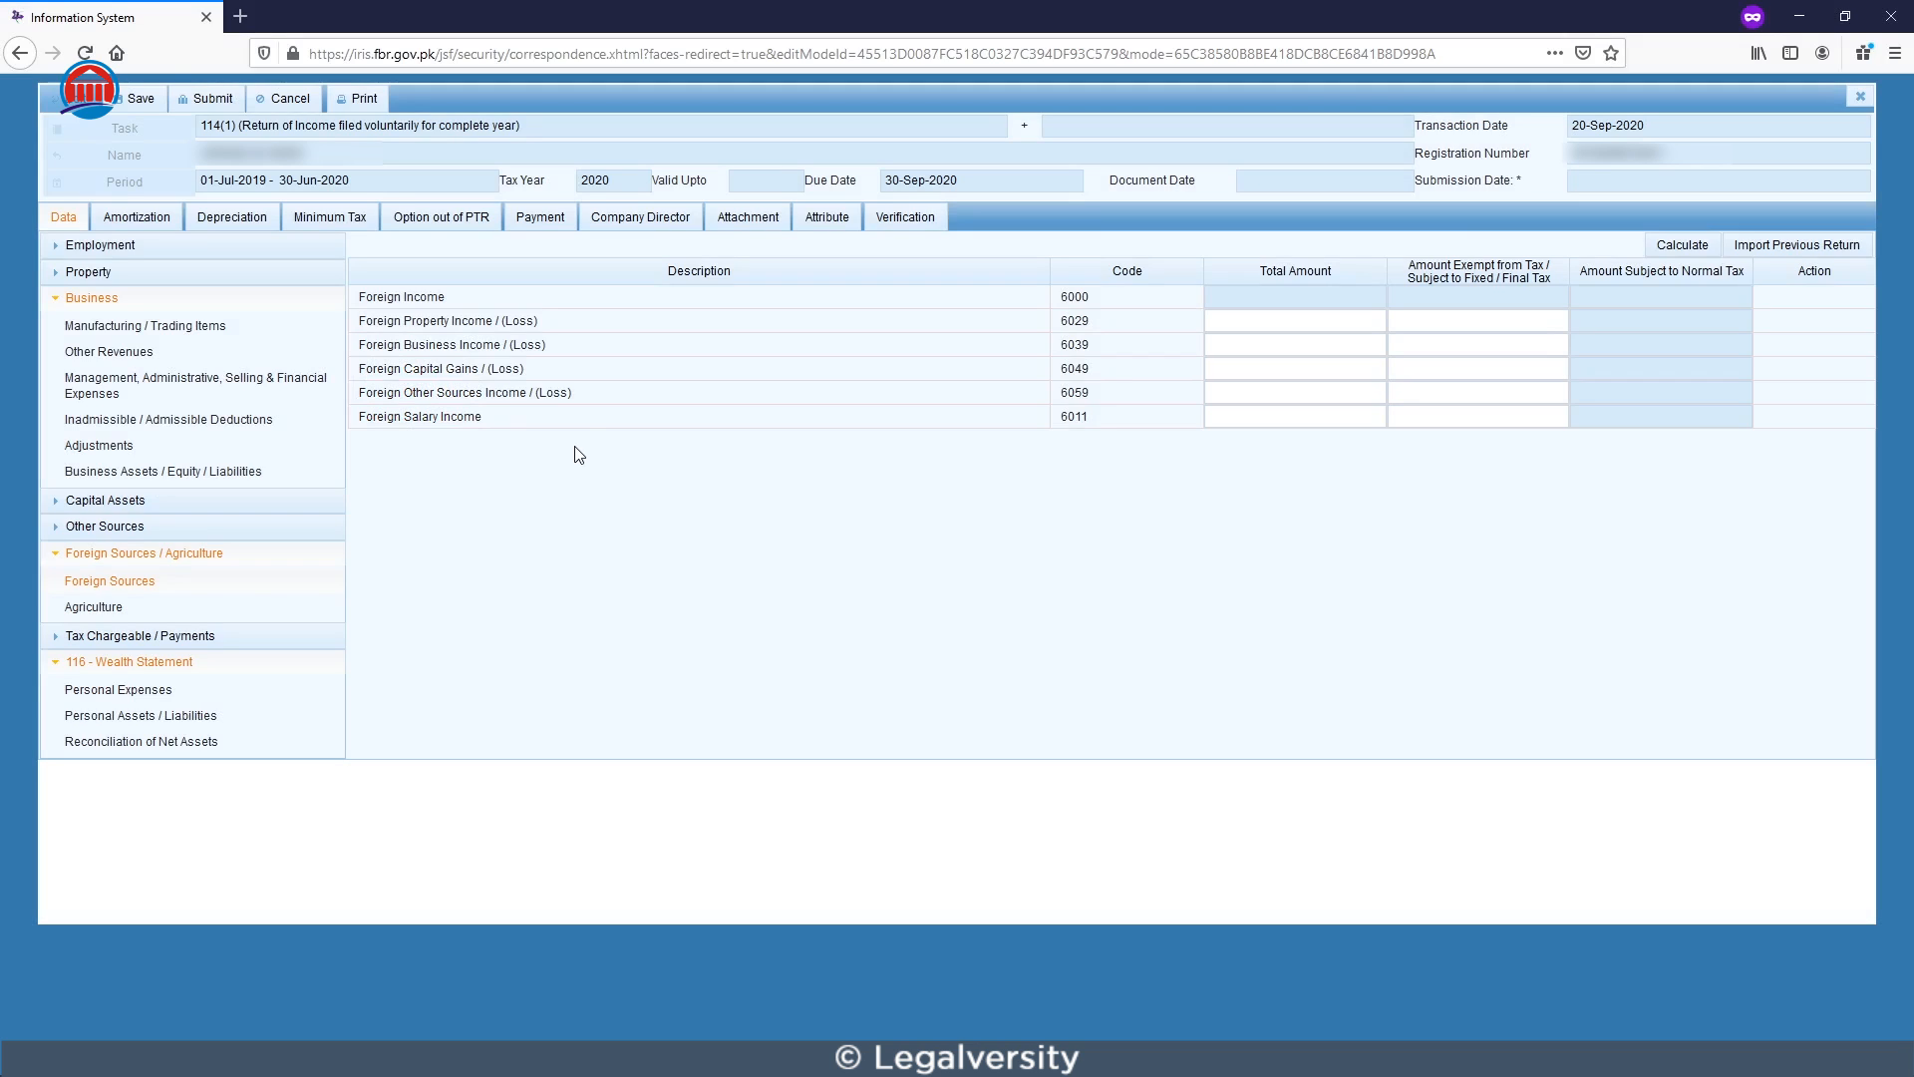
left_click(1222, 423)
type("400,000")
left_click(1679, 247)
left_click(1676, 249)
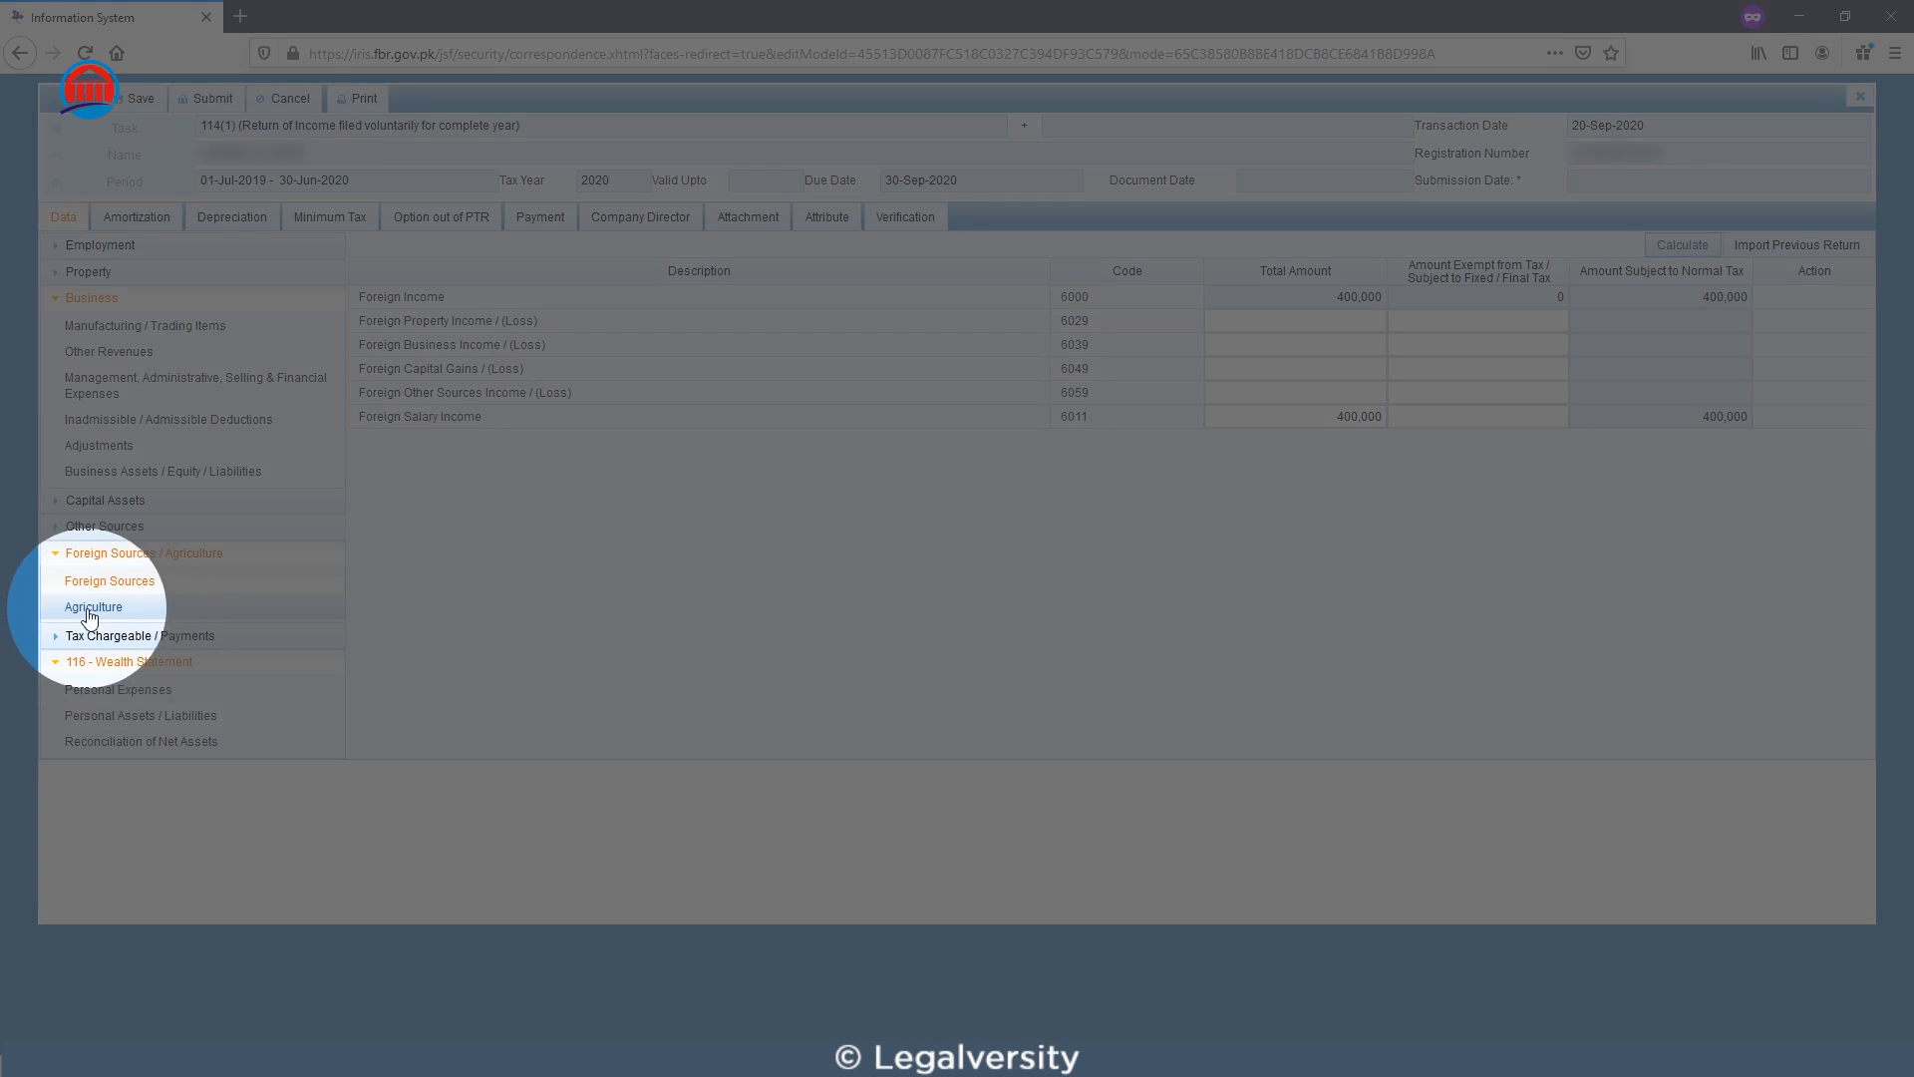
View the Agriculture income page and open the Adjustable Tax list under Tax Chargeable / Payments.
left_click(95, 609)
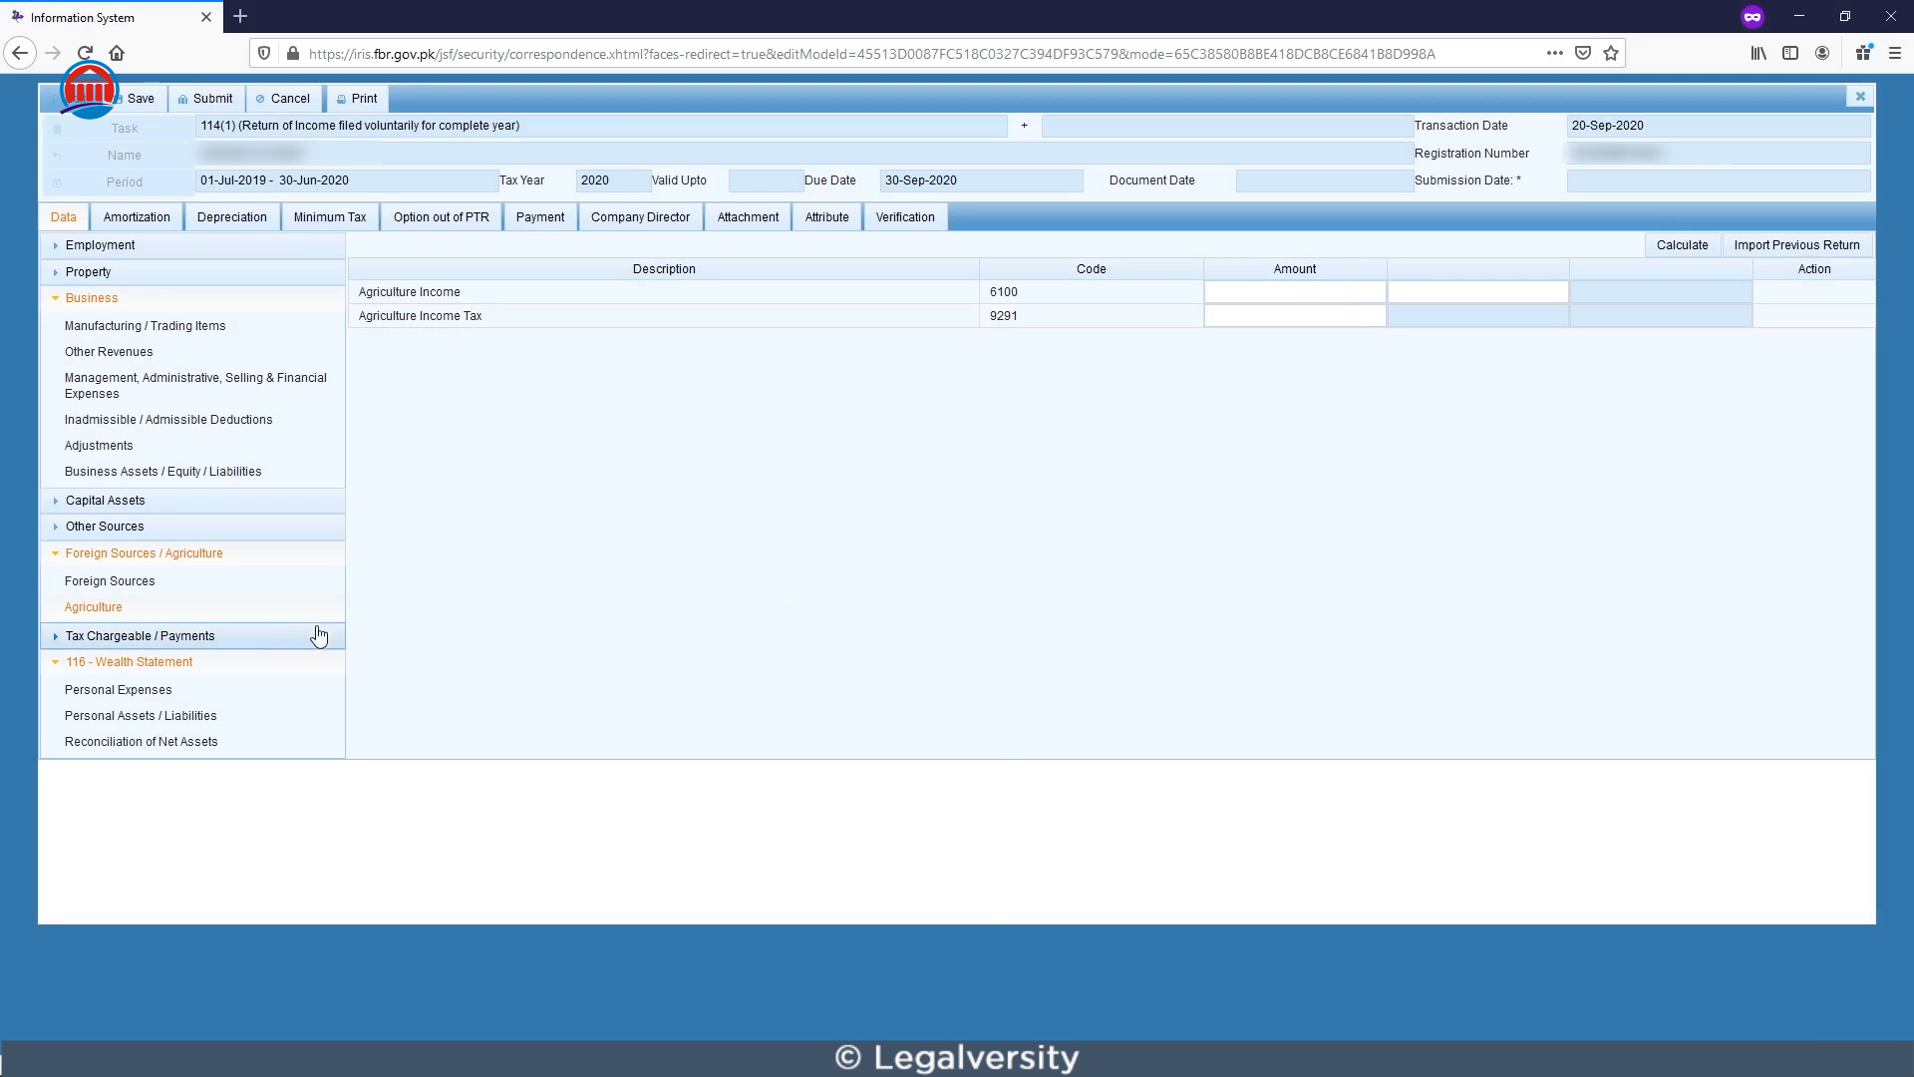
left_click(56, 643)
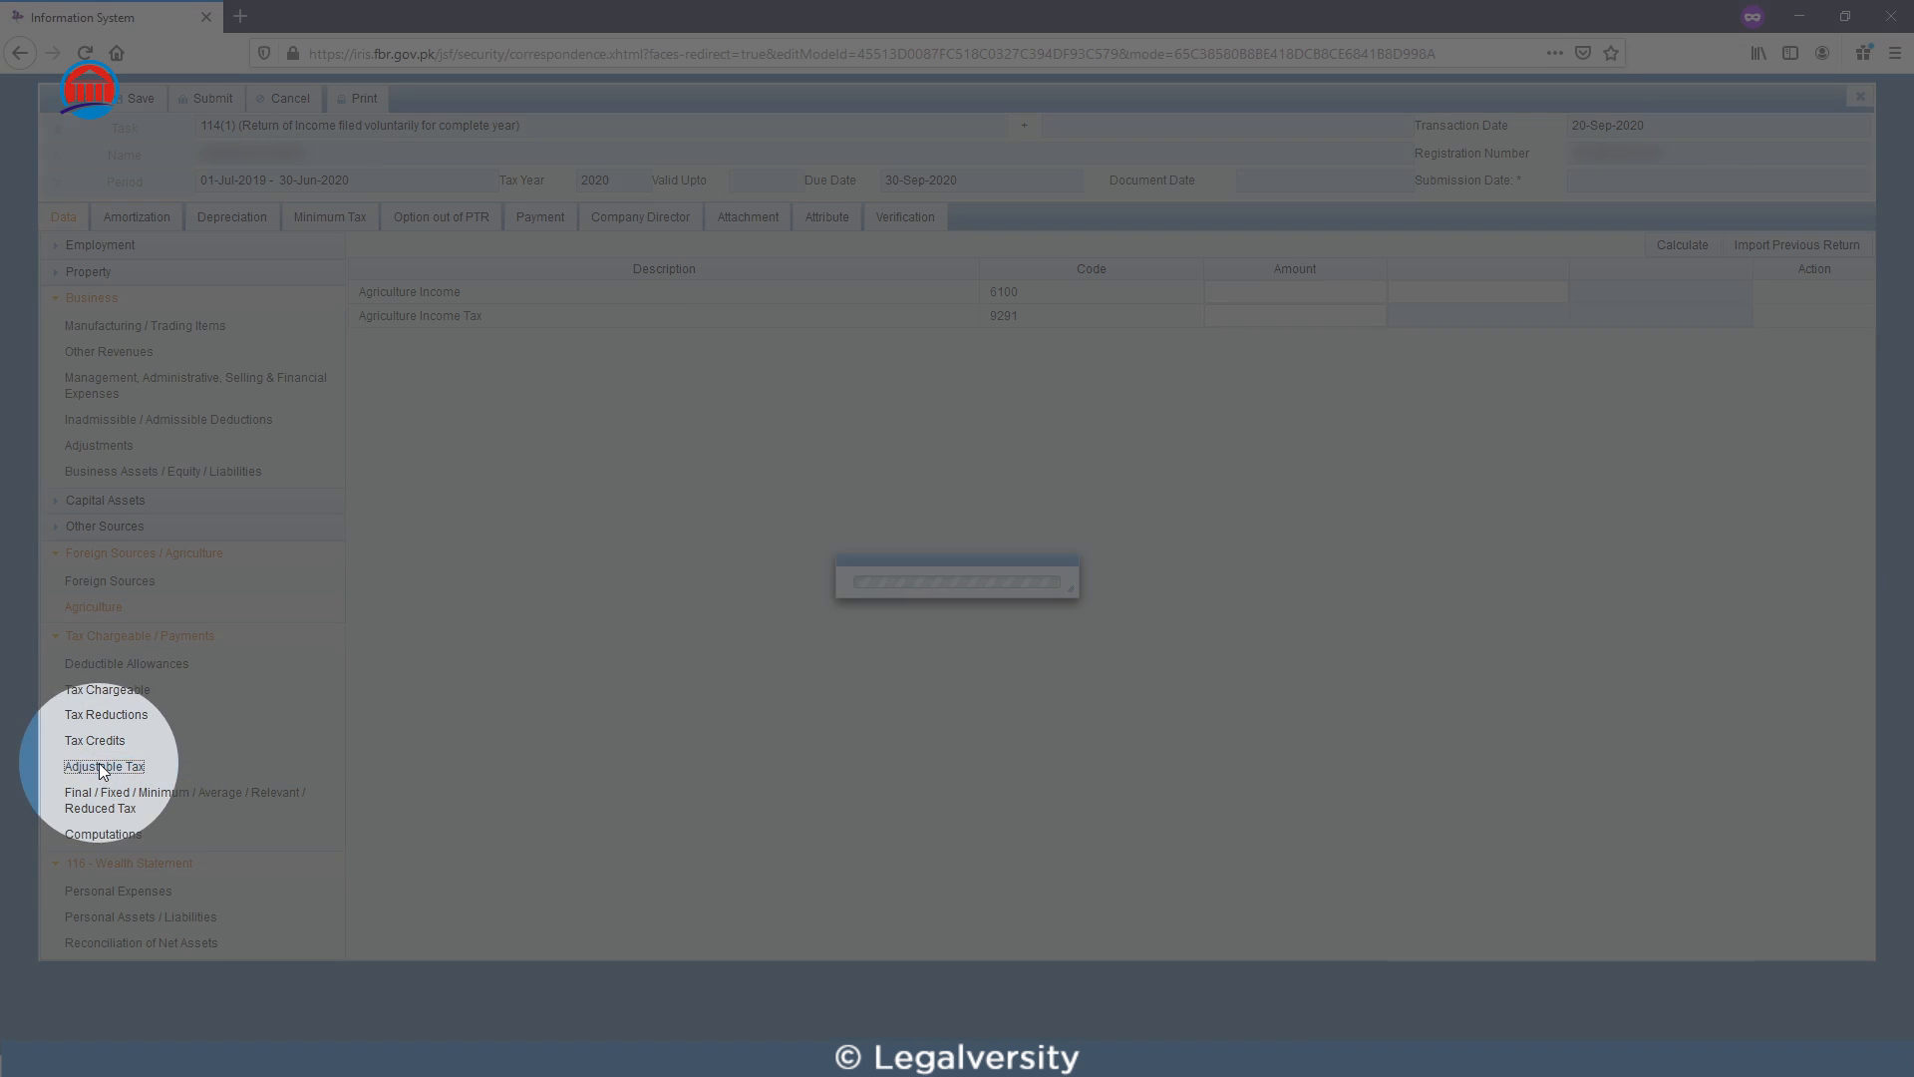
left_click(102, 767)
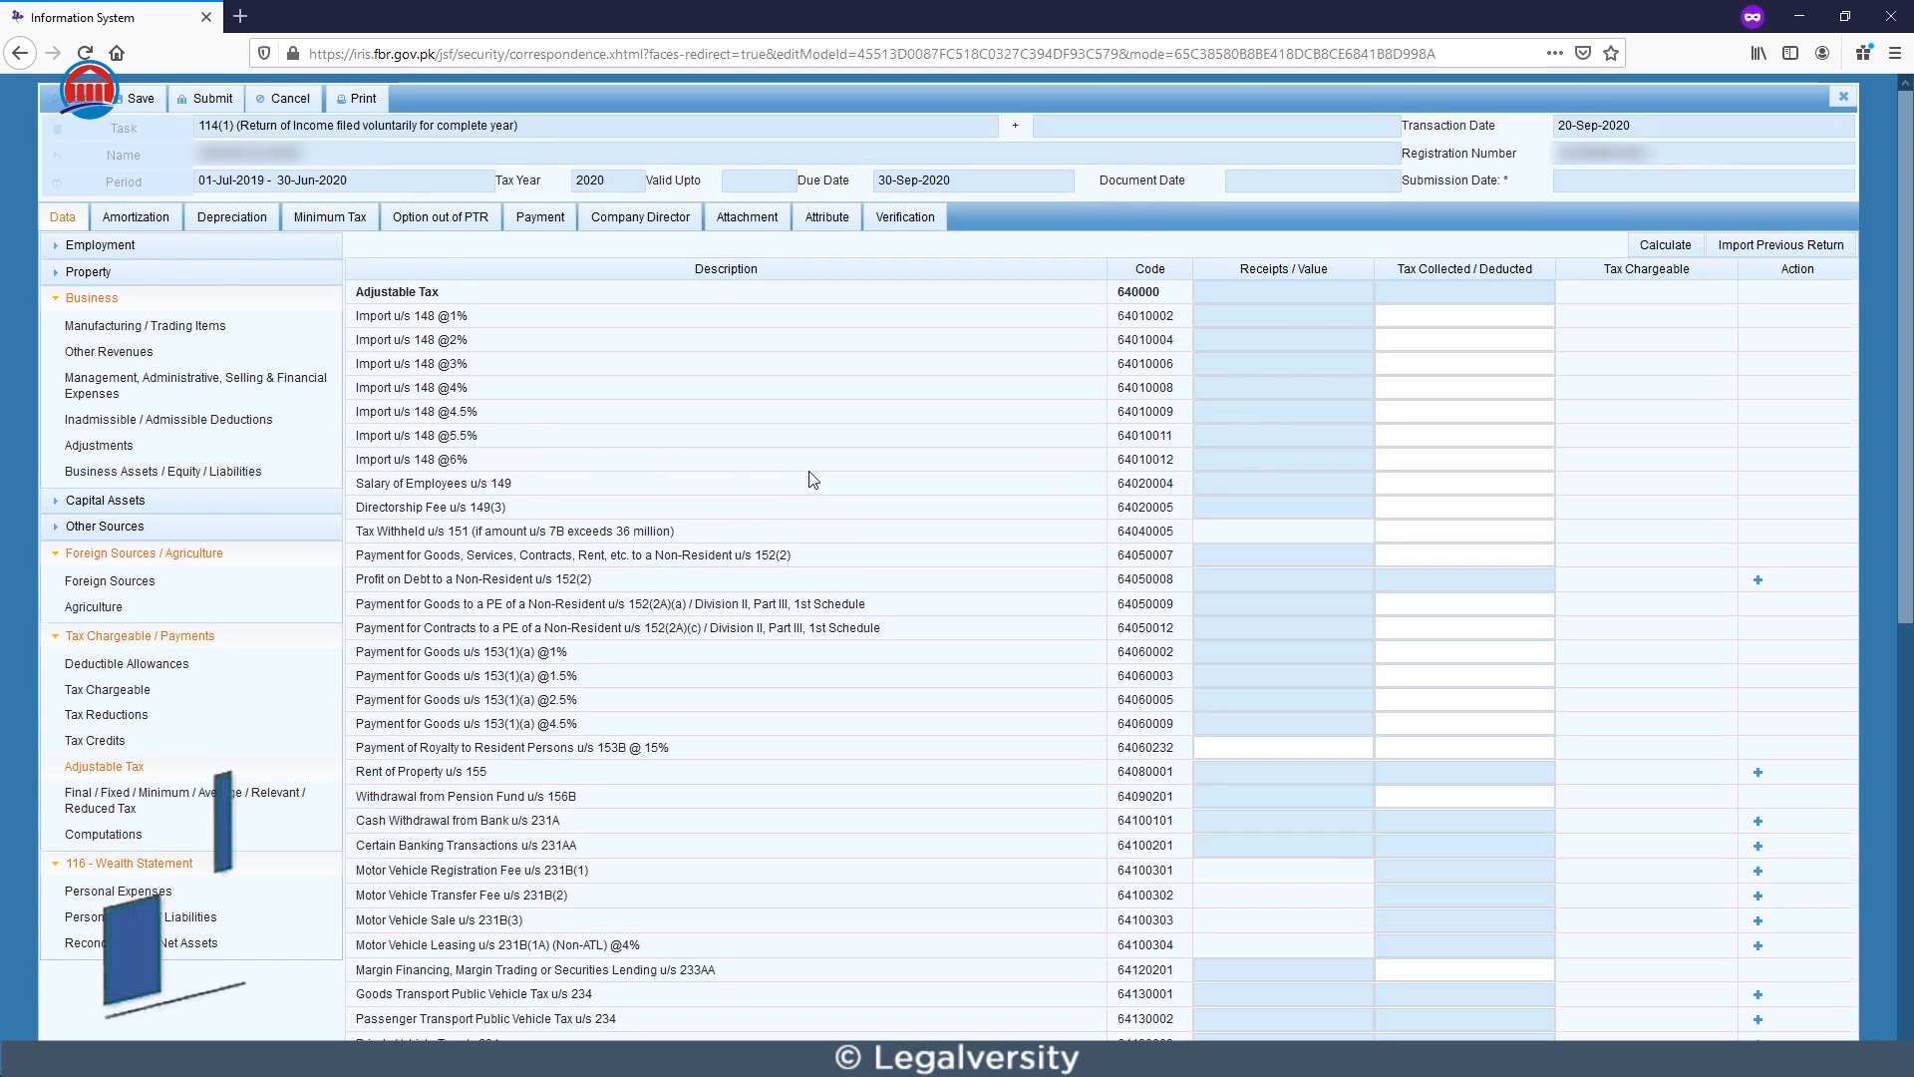
scroll(814, 480, "down", 2)
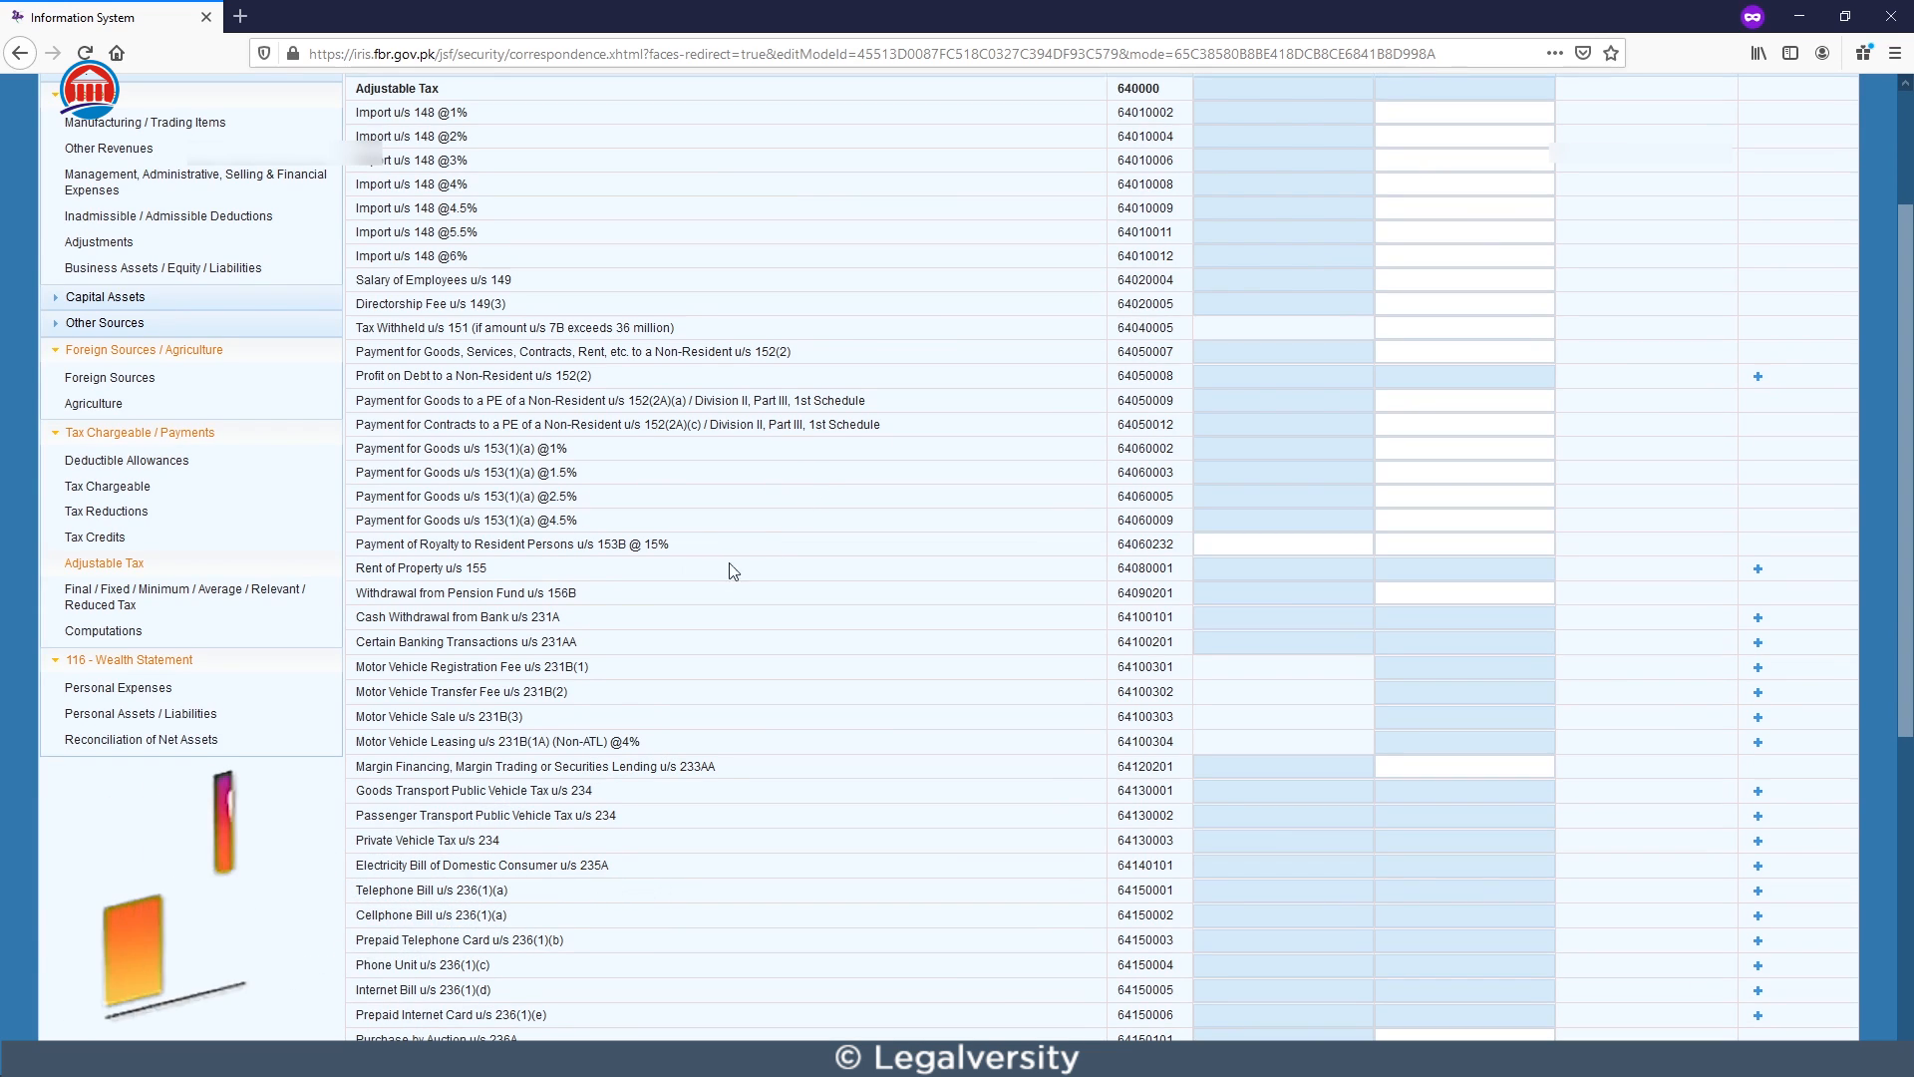
Examine the Adjustable Tax rows for Cash Withdrawal from Bank u/s 231A and Motor Vehicle Registration, Transfer and Sale u/s 231B.
left_click_drag(361, 618, 564, 618)
left_click(580, 624)
left_click_drag(357, 666, 599, 680)
left_click(495, 684)
double_click(455, 691)
double_click(443, 717)
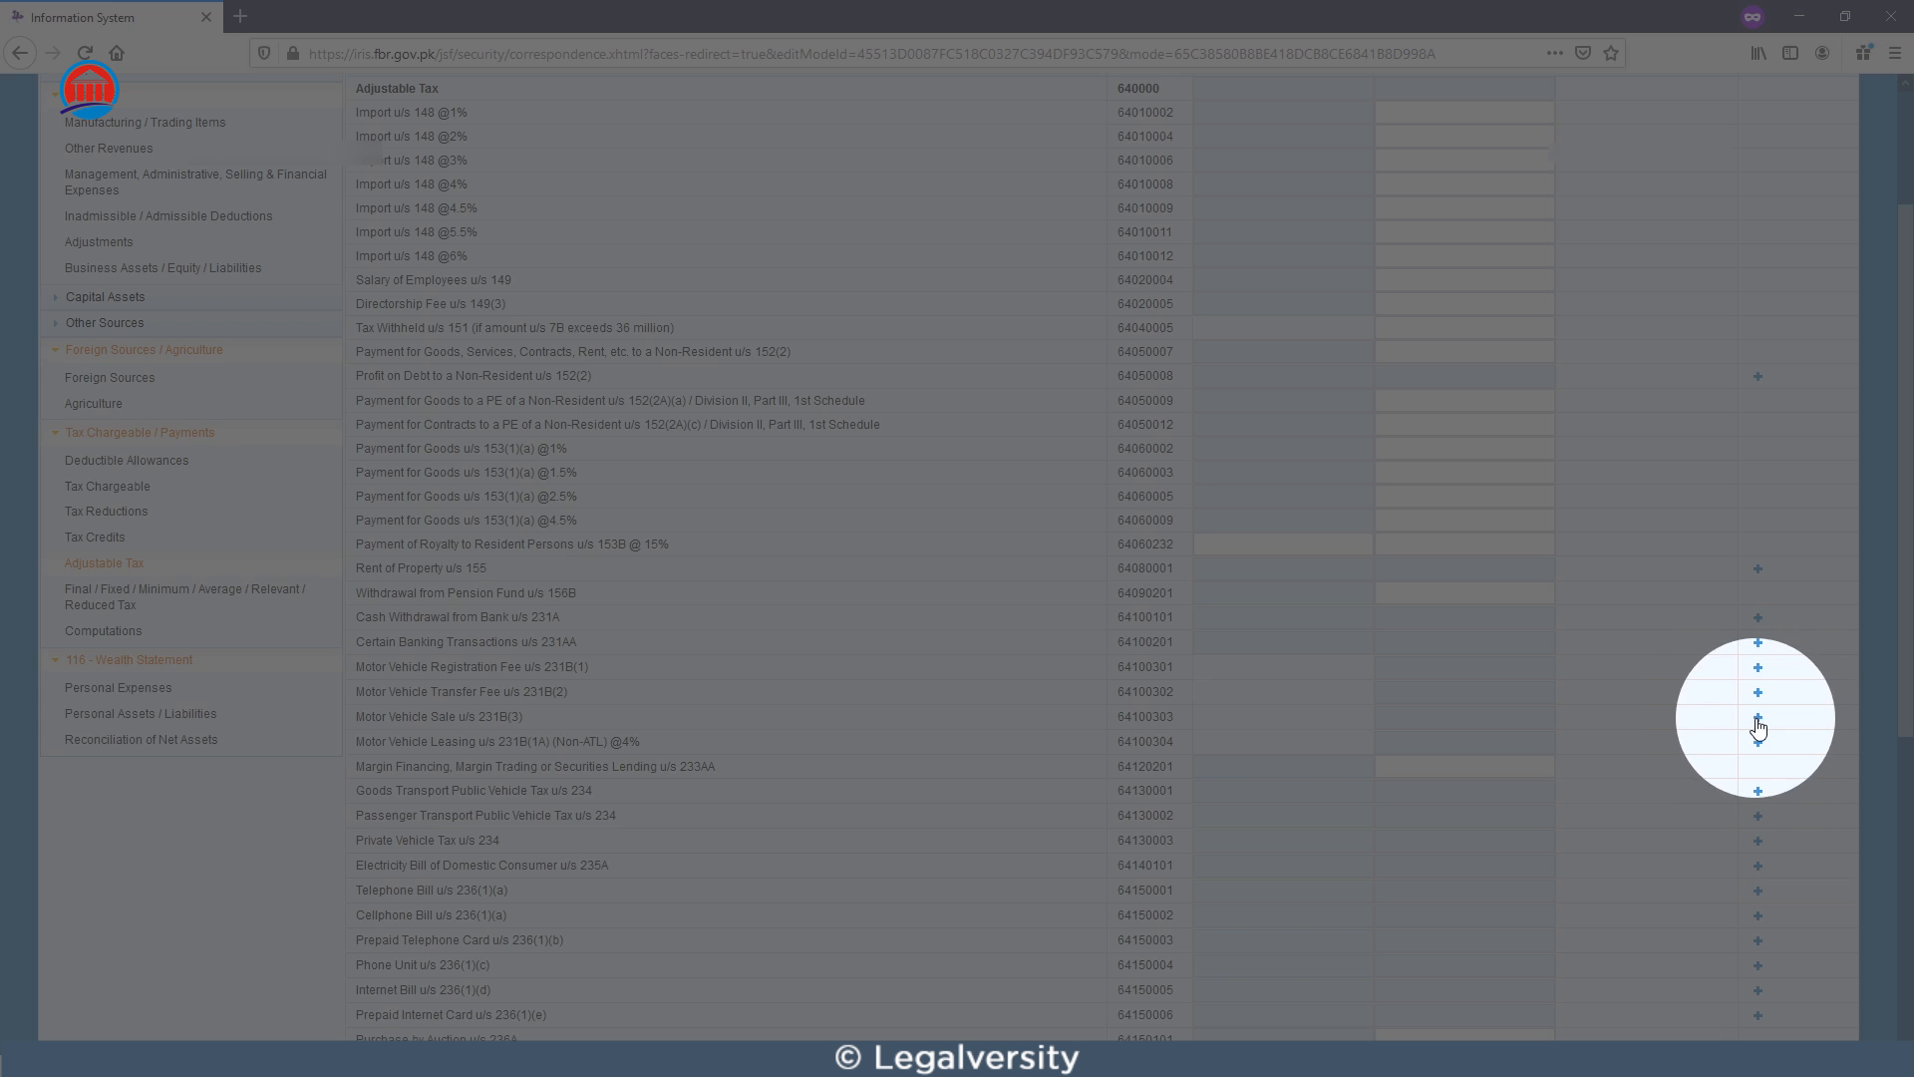
Open a new entry for Motor Vehicle Sale u/s 231B(3), view its Vehicle and Contents fields, and cancel it.
left_click(1758, 718)
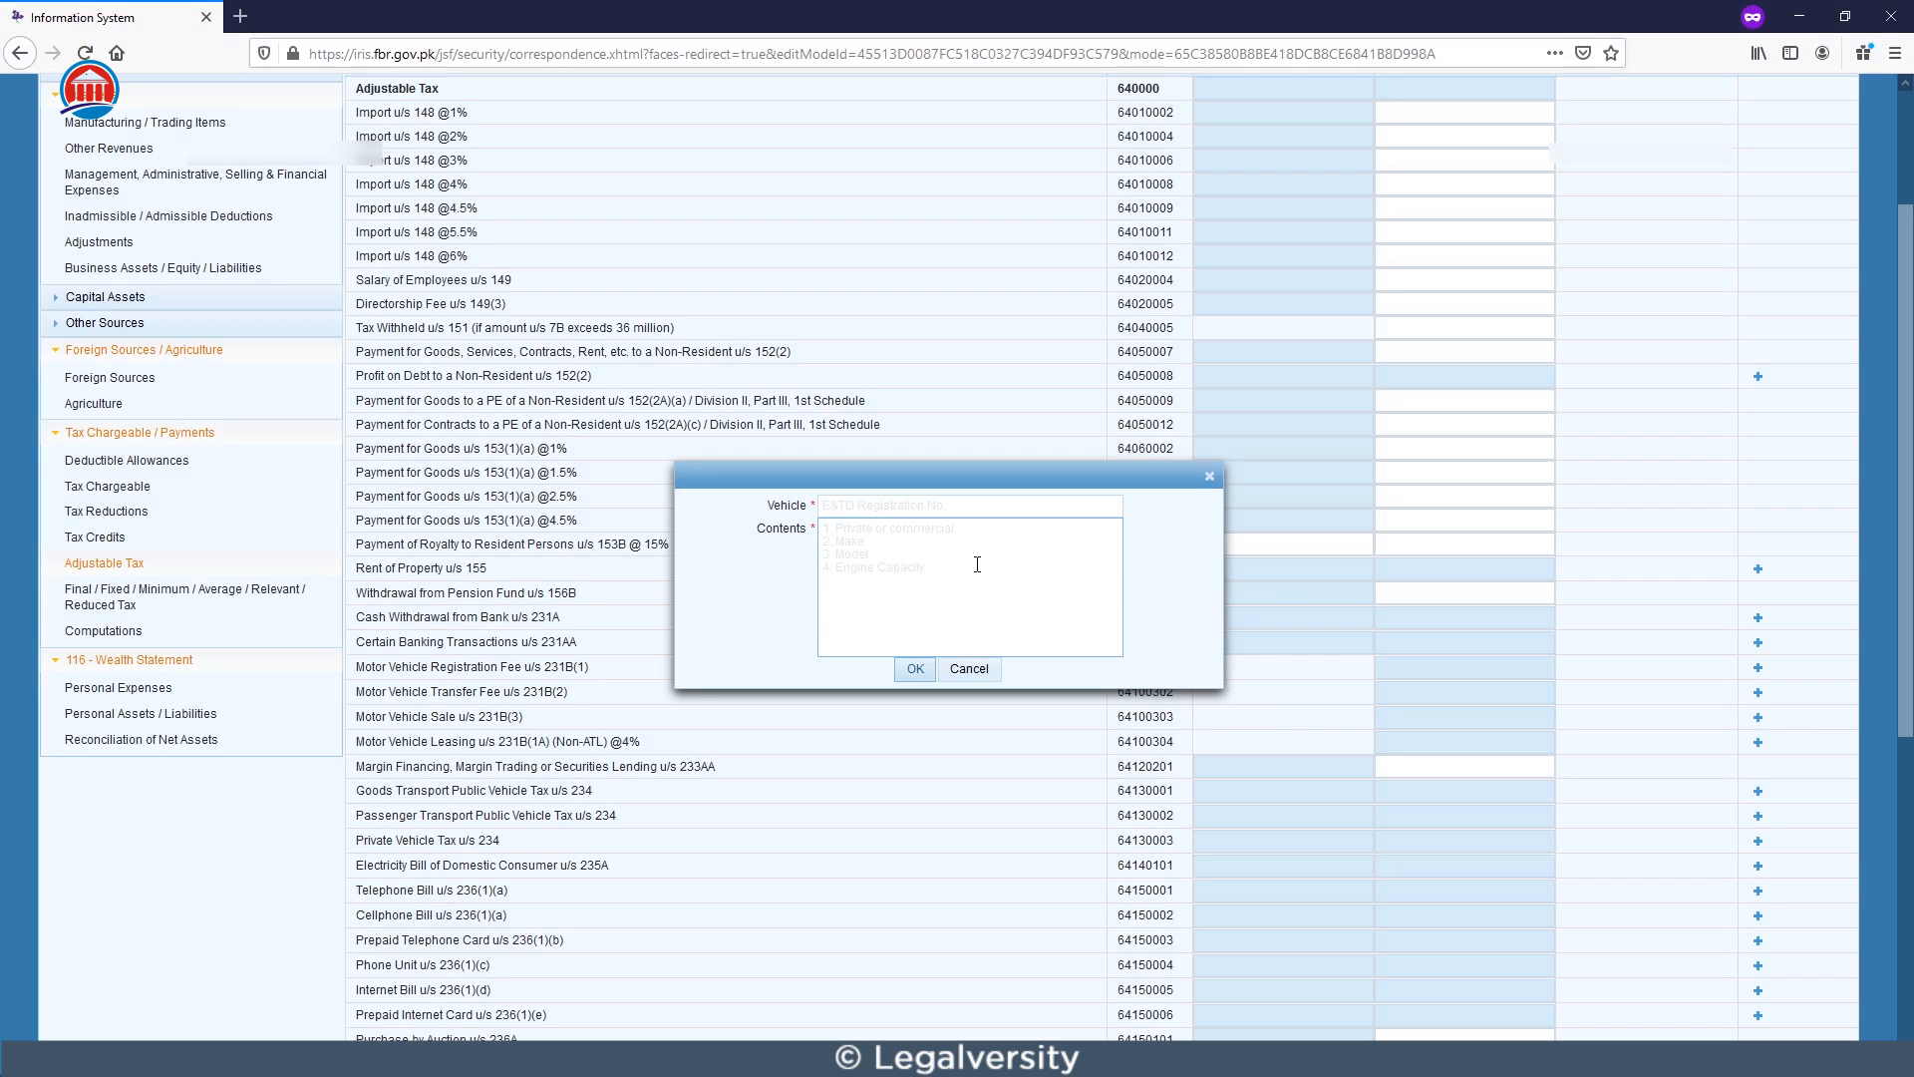
left_click(870, 509)
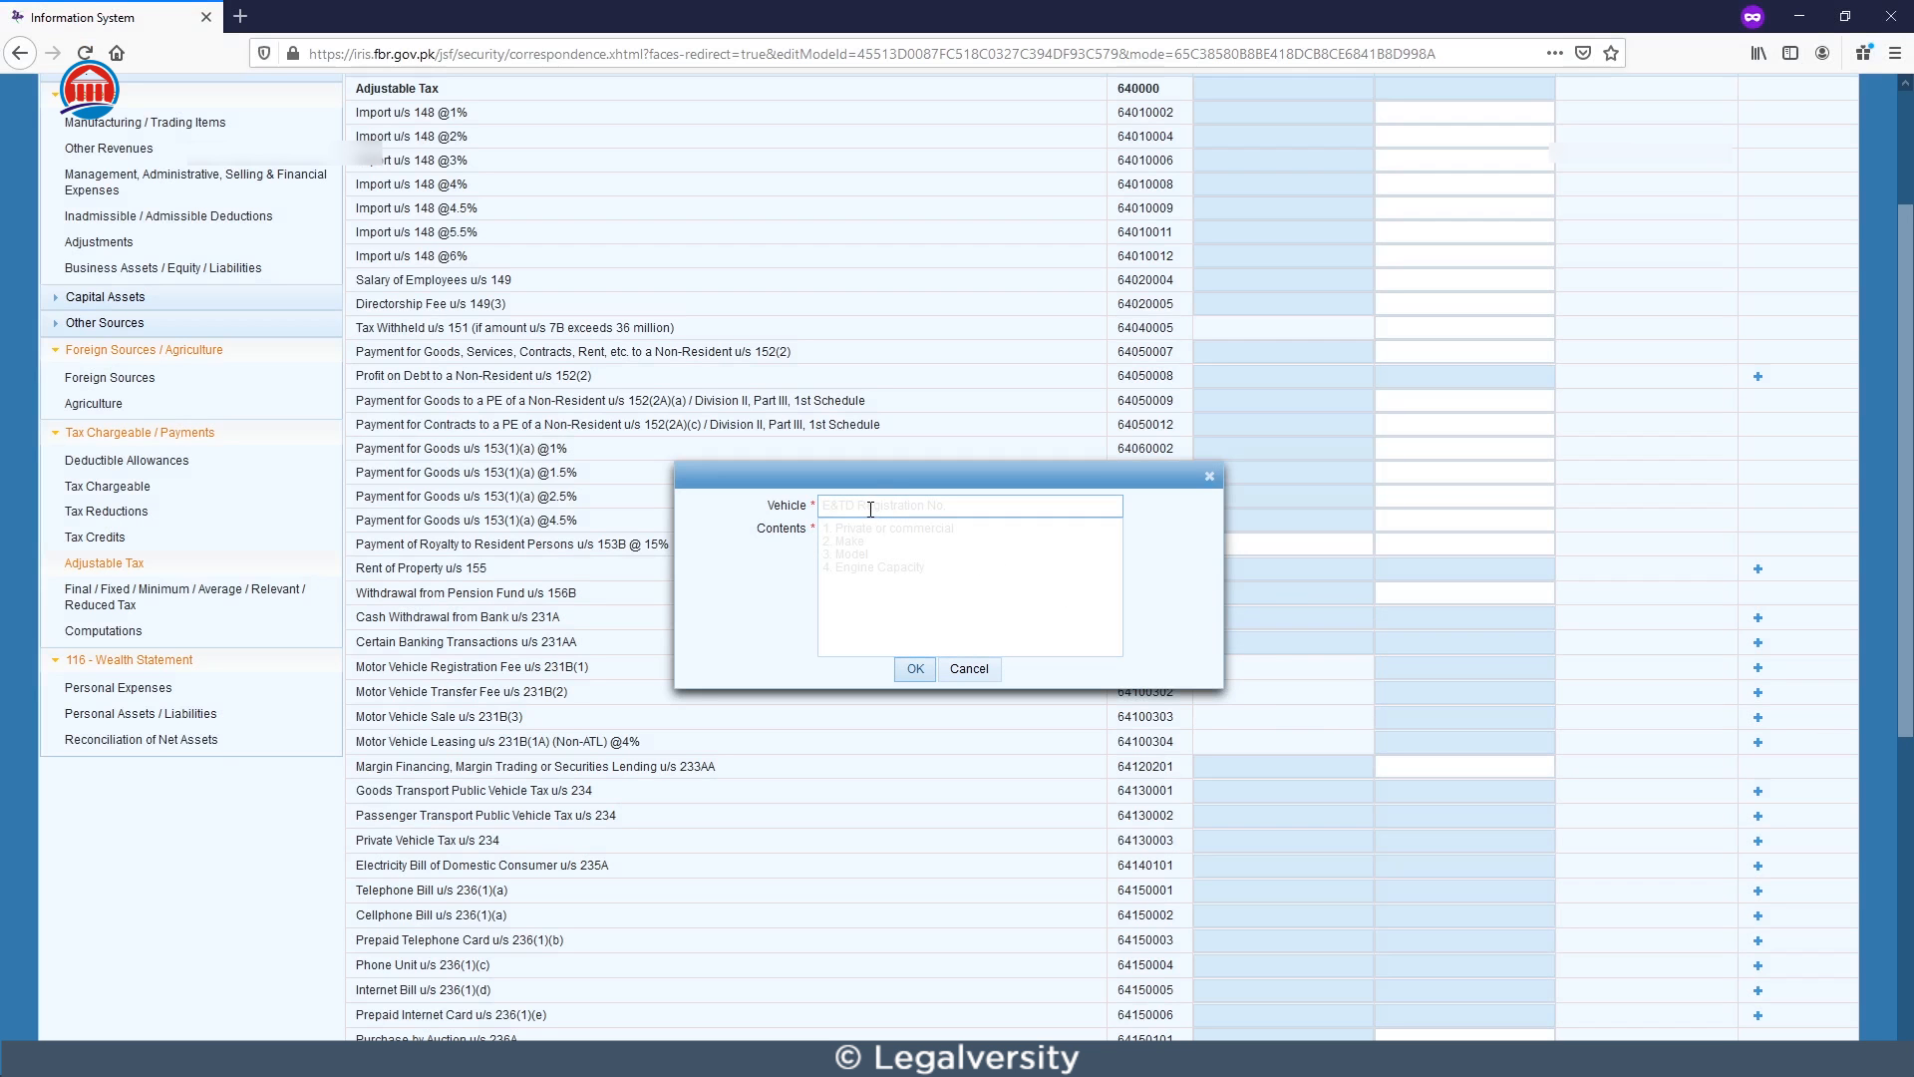
left_click(866, 543)
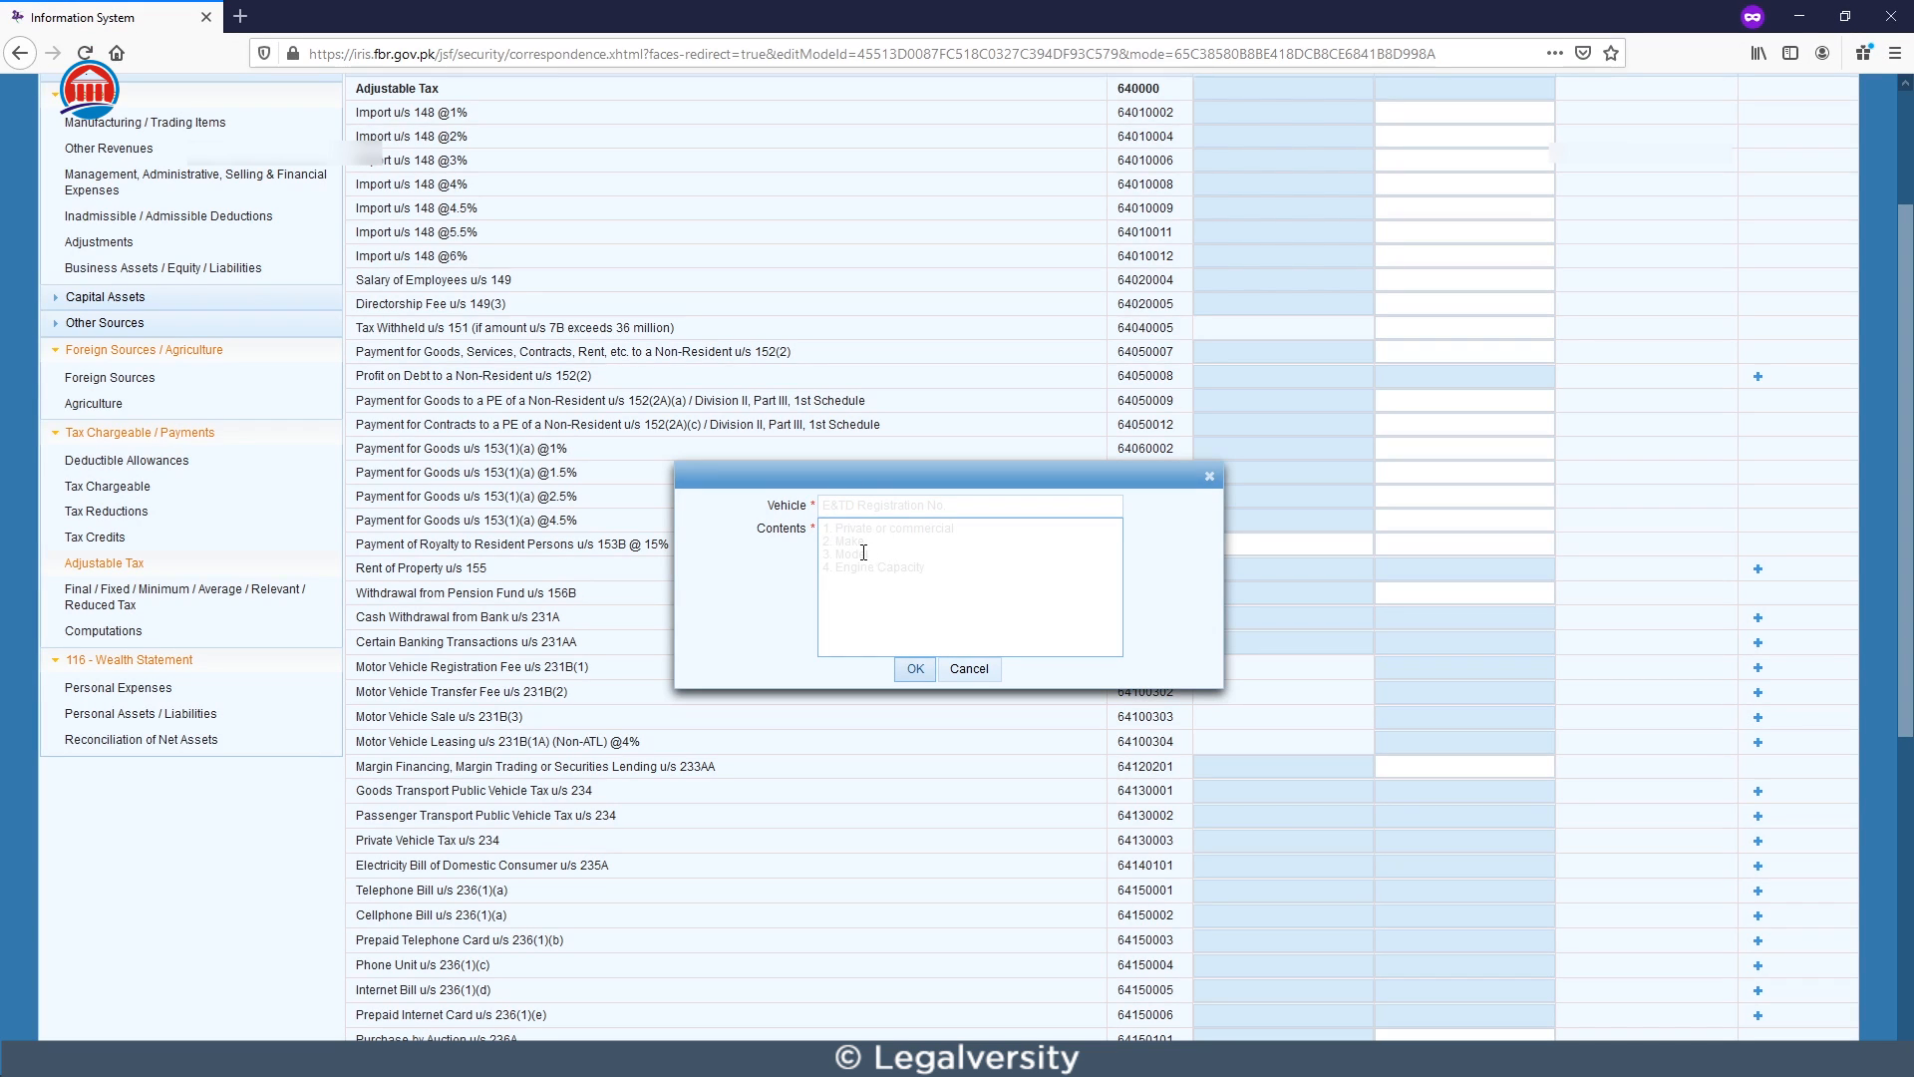
left_click(969, 669)
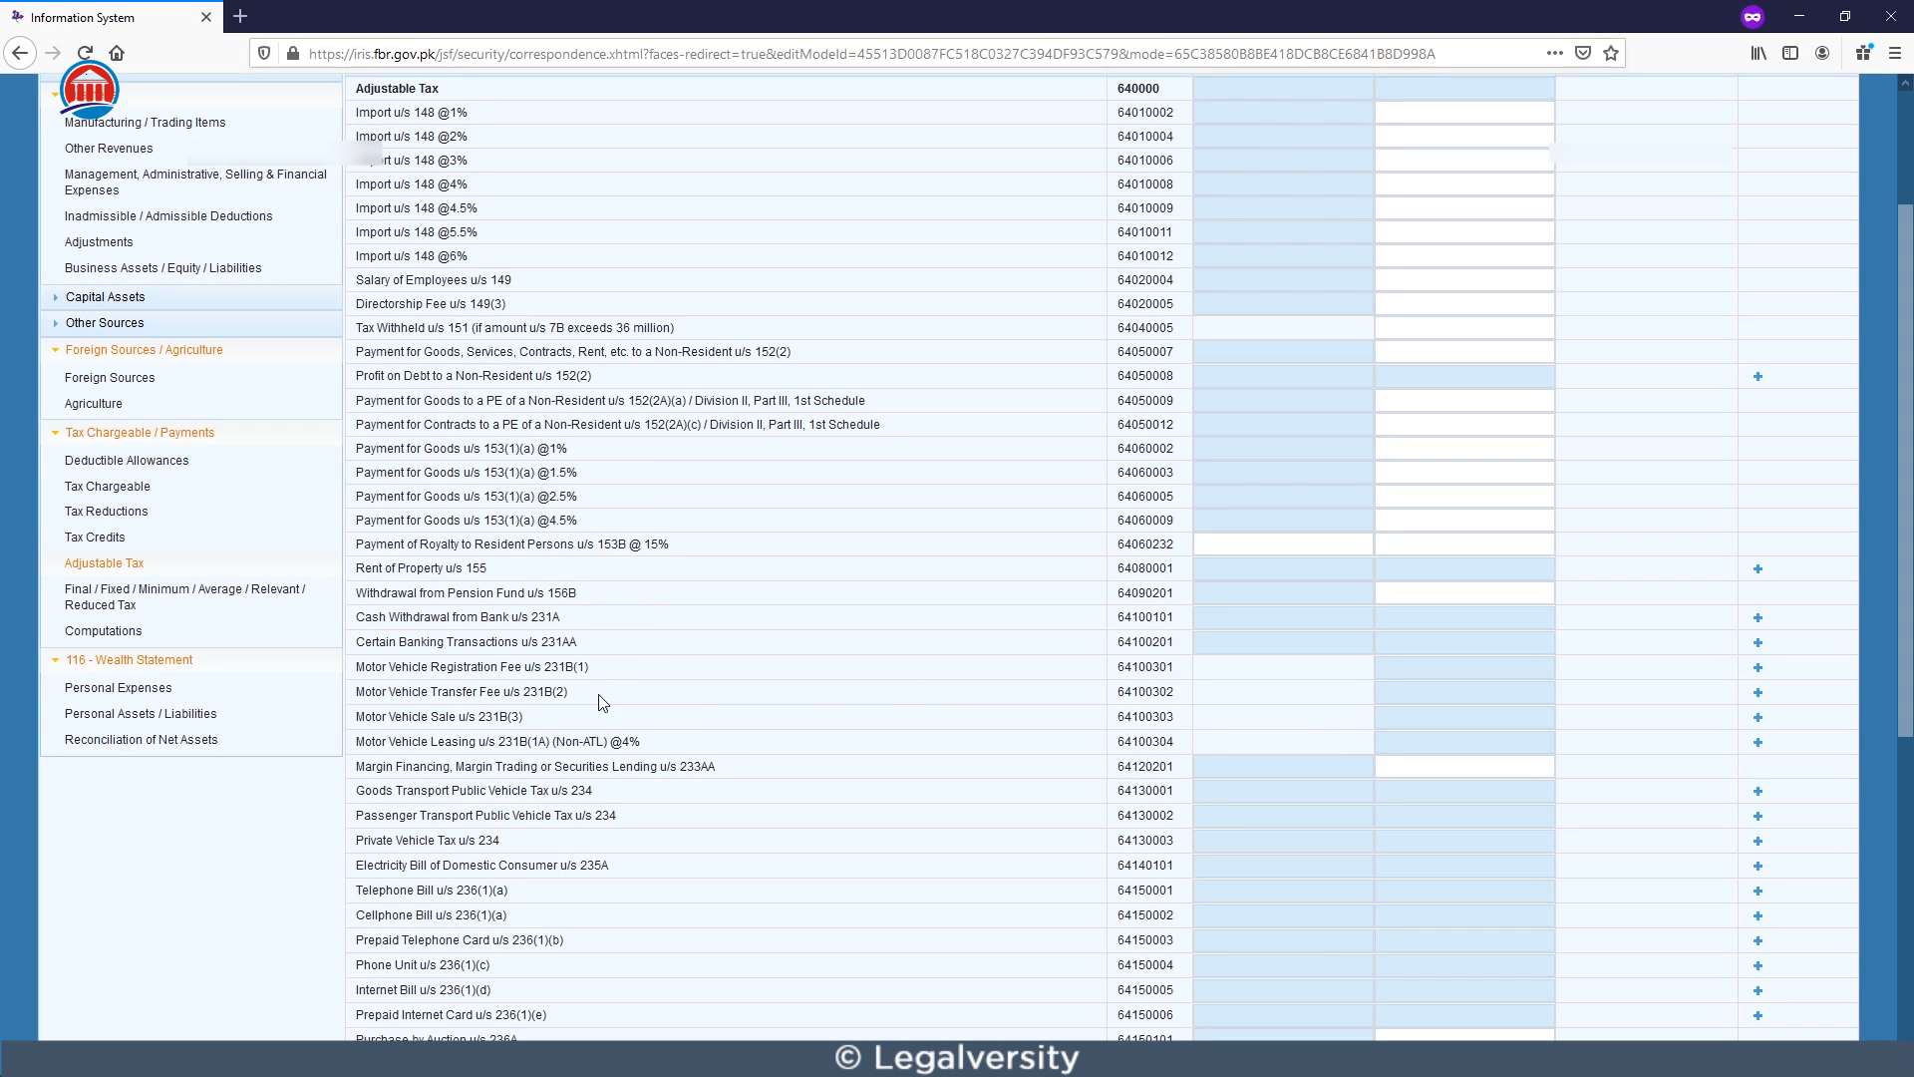
Examine the remaining Adjustable Tax rows, especially the domestic electricity, telephone, cellphone and internet bills and those from u/s 236A onward.
scroll(399, 768, "down", 2)
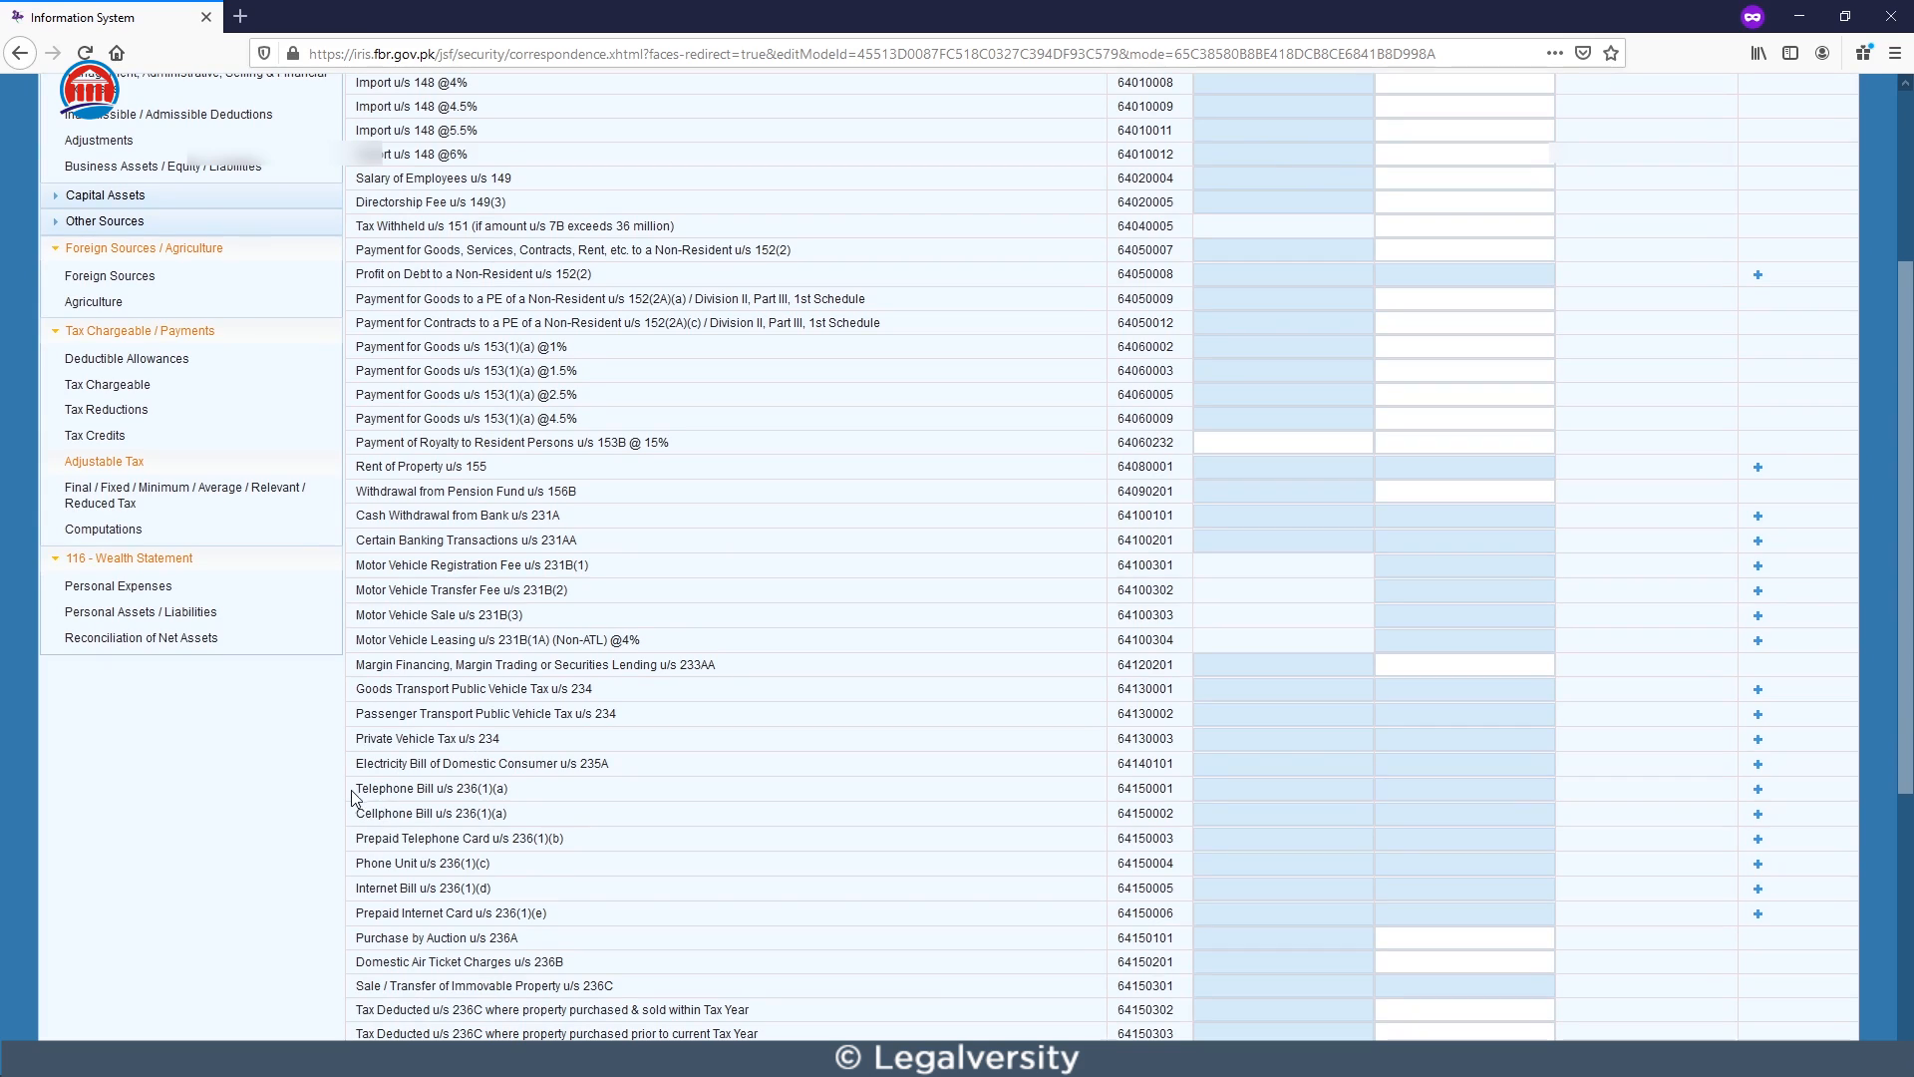
left_click_drag(359, 765, 628, 773)
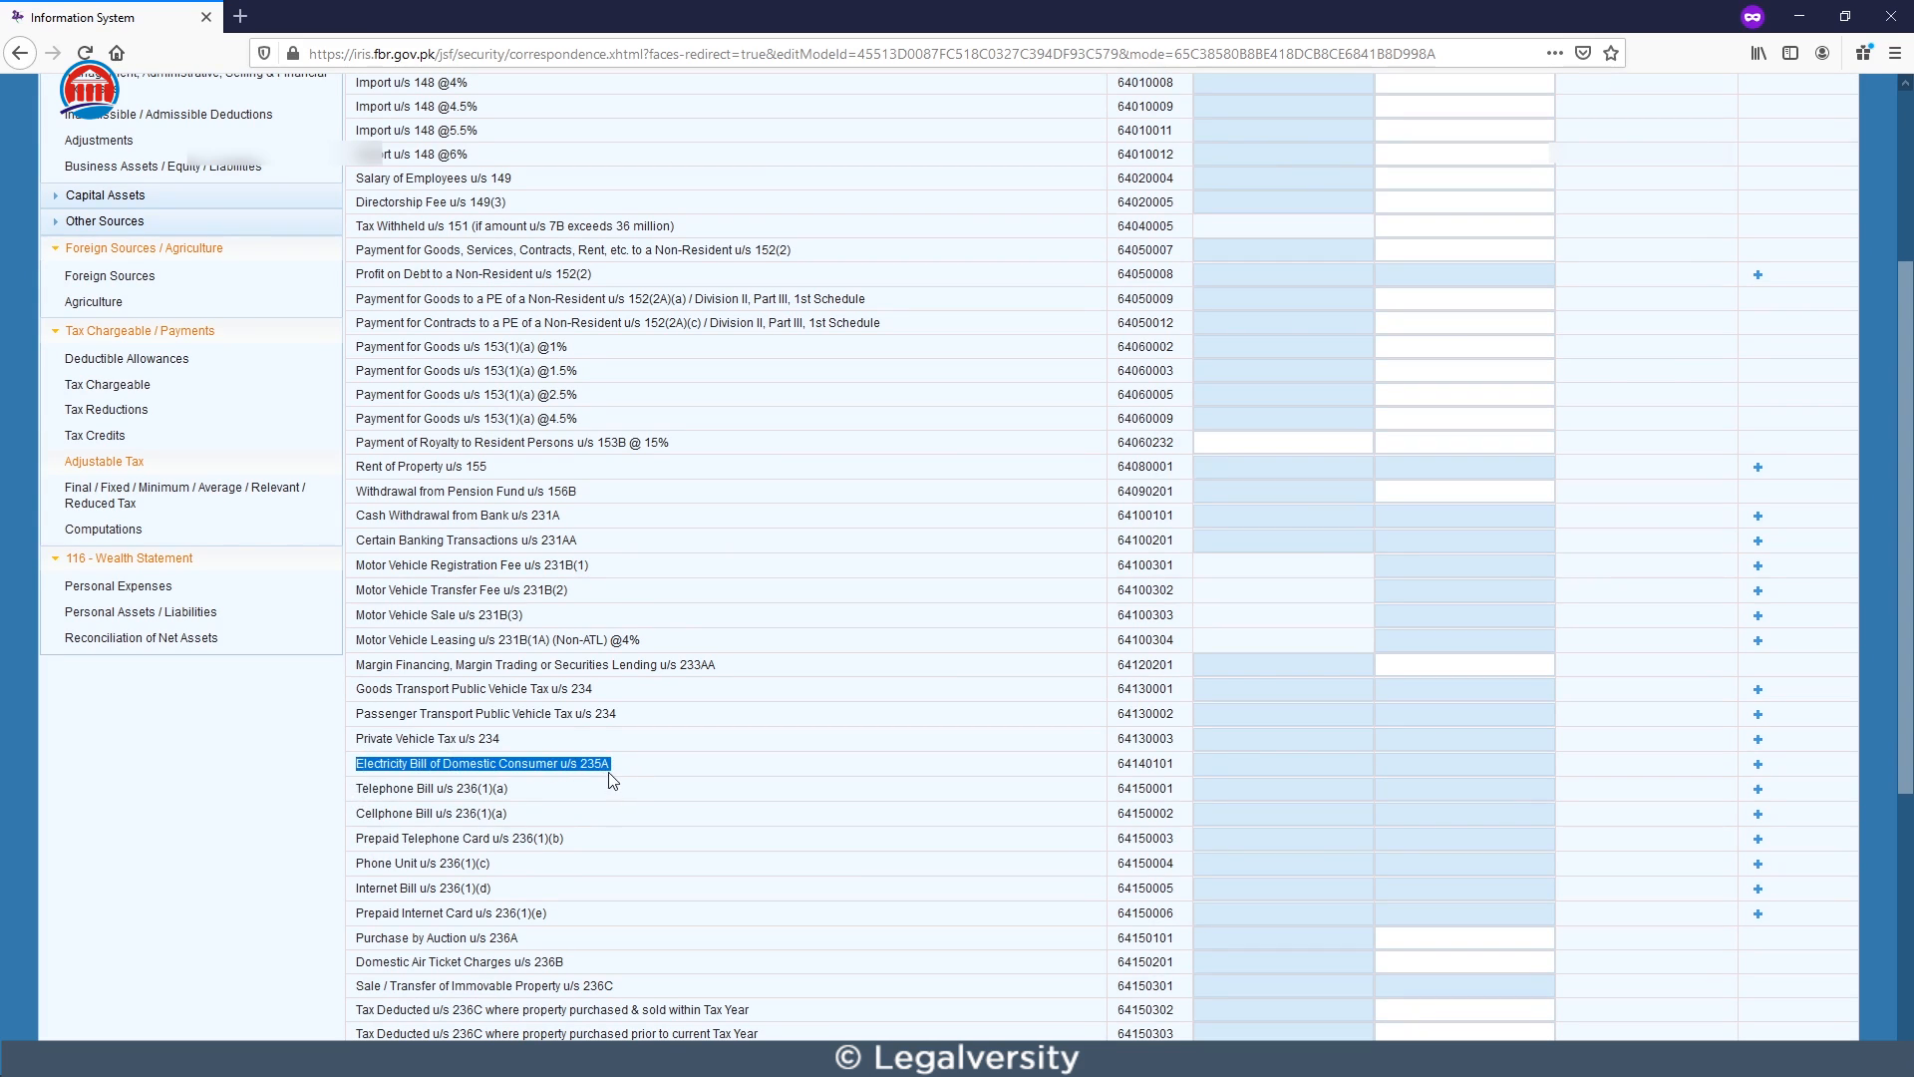
left_click(630, 771)
left_click_drag(513, 790, 357, 789)
left_click_drag(511, 814, 358, 813)
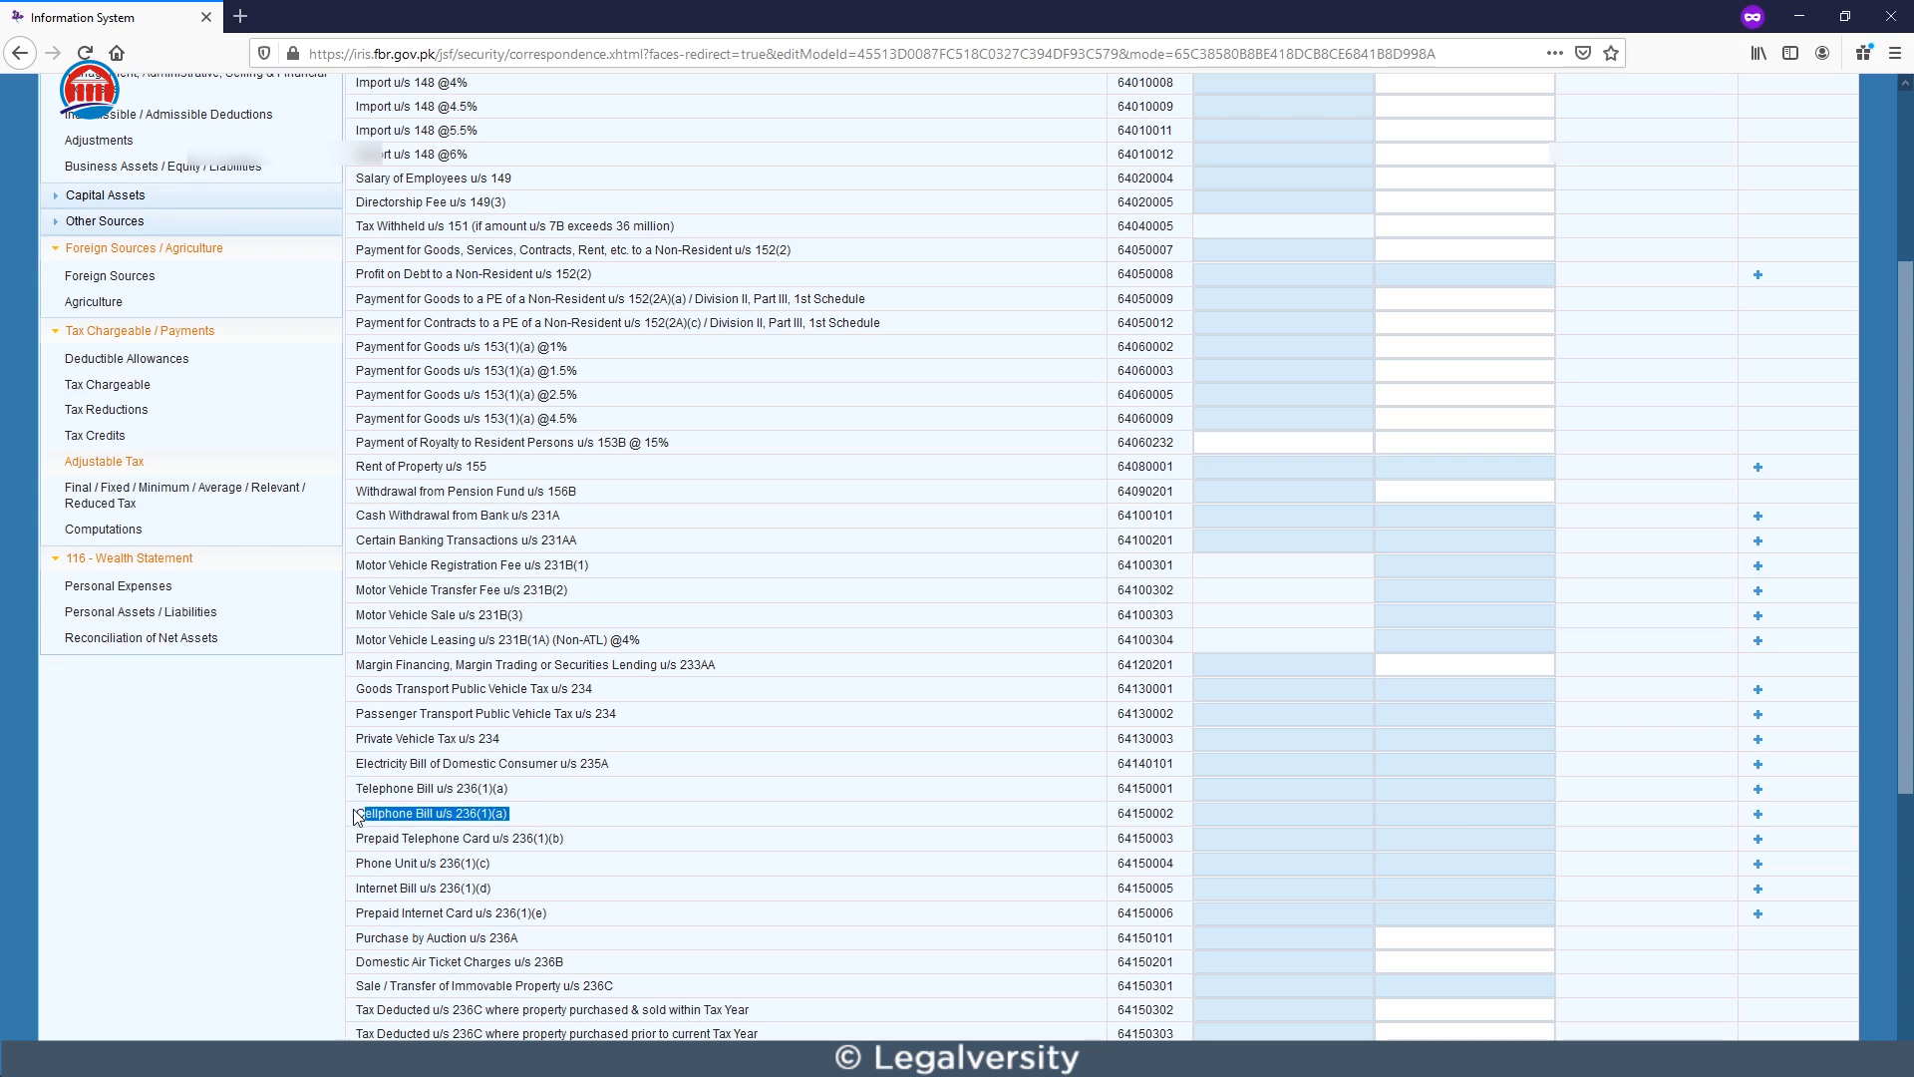
left_click_drag(498, 888, 356, 889)
left_click(525, 886)
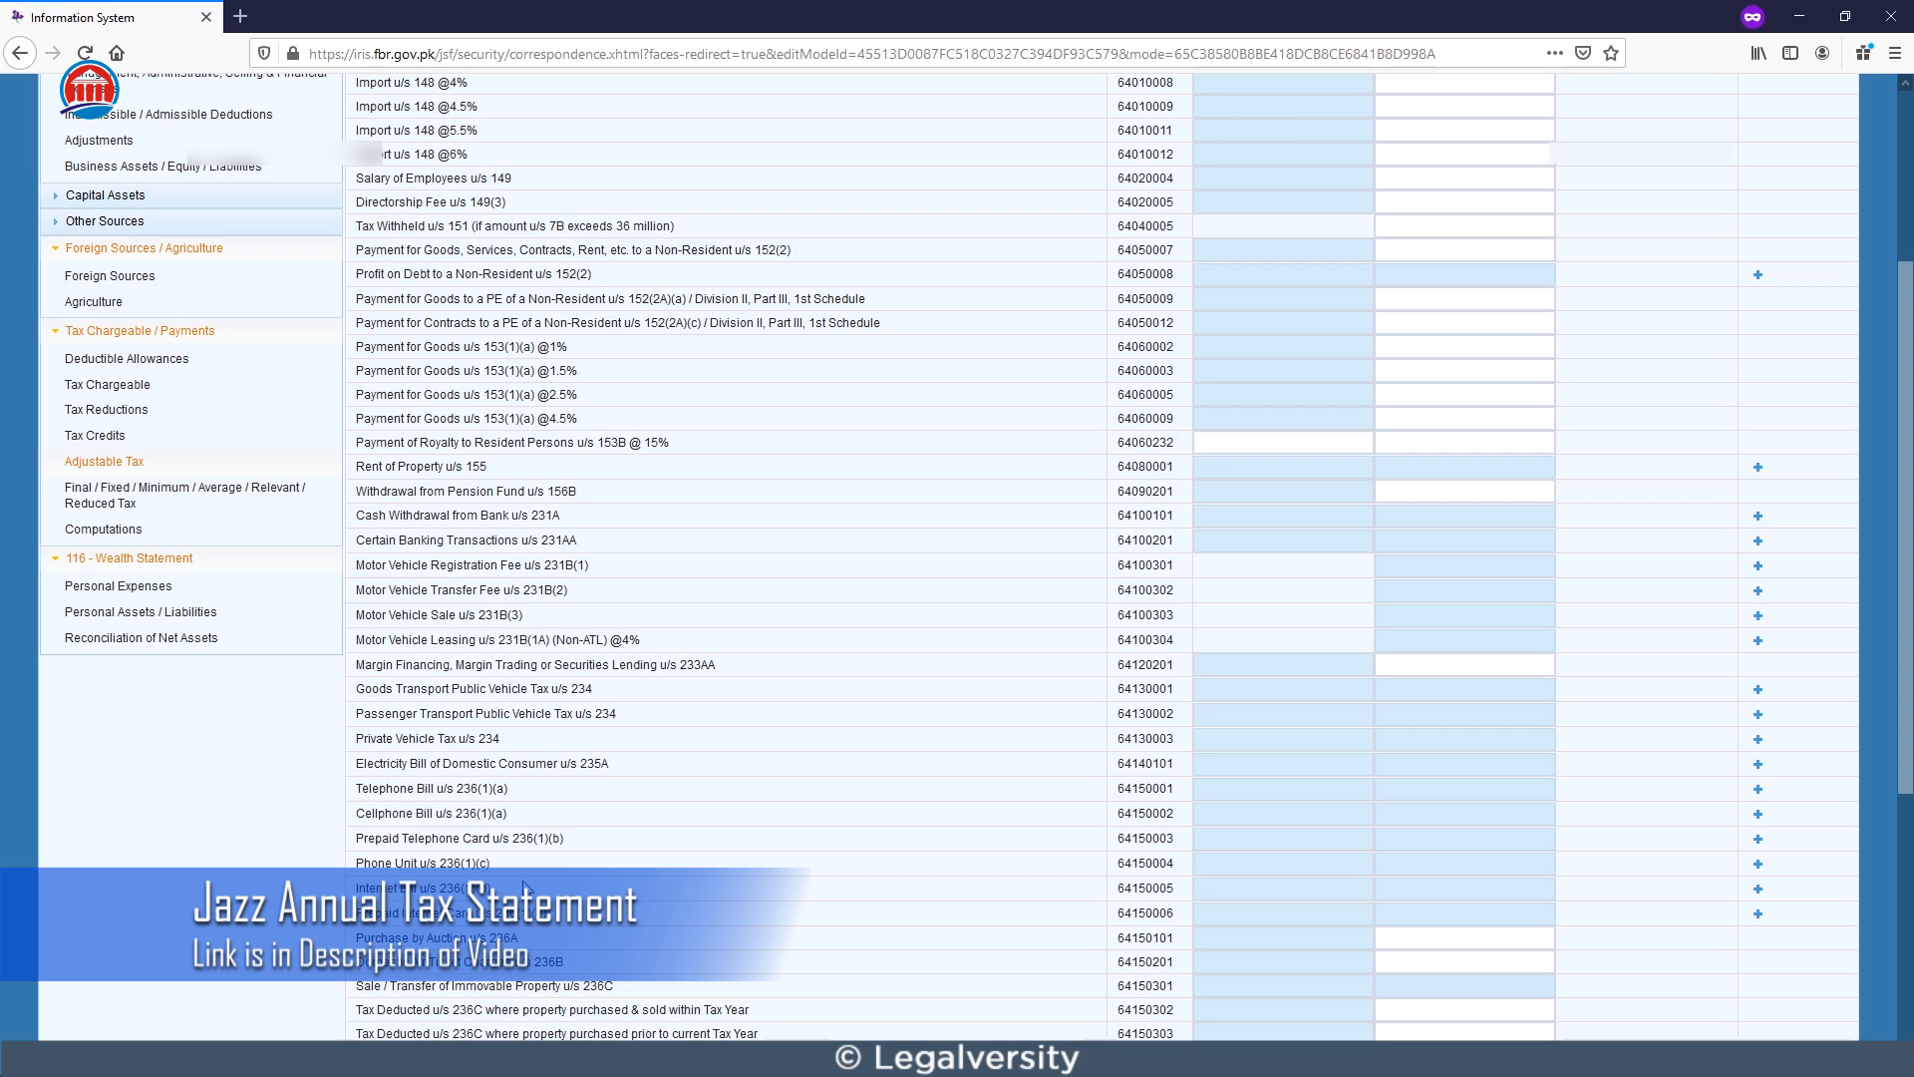
scroll(451, 774, "down", 3)
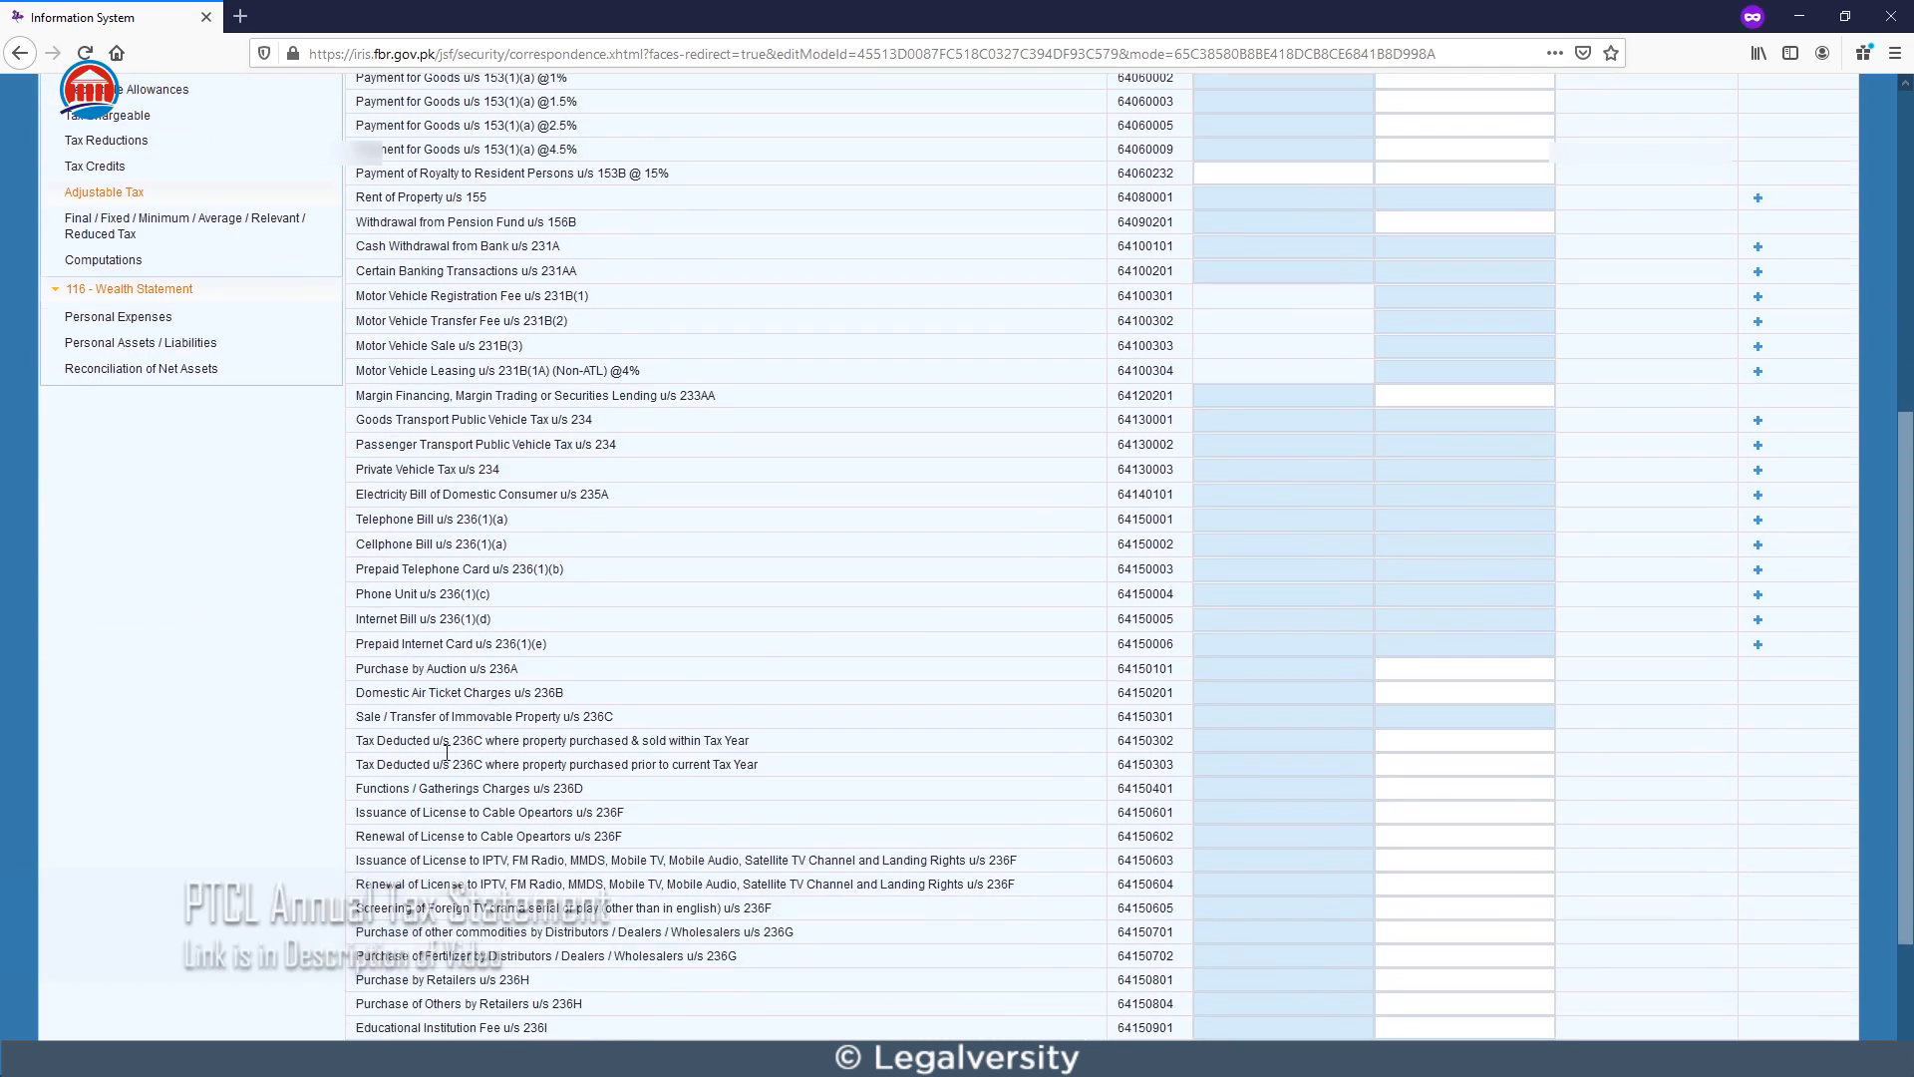
scroll(433, 793, "down", 2)
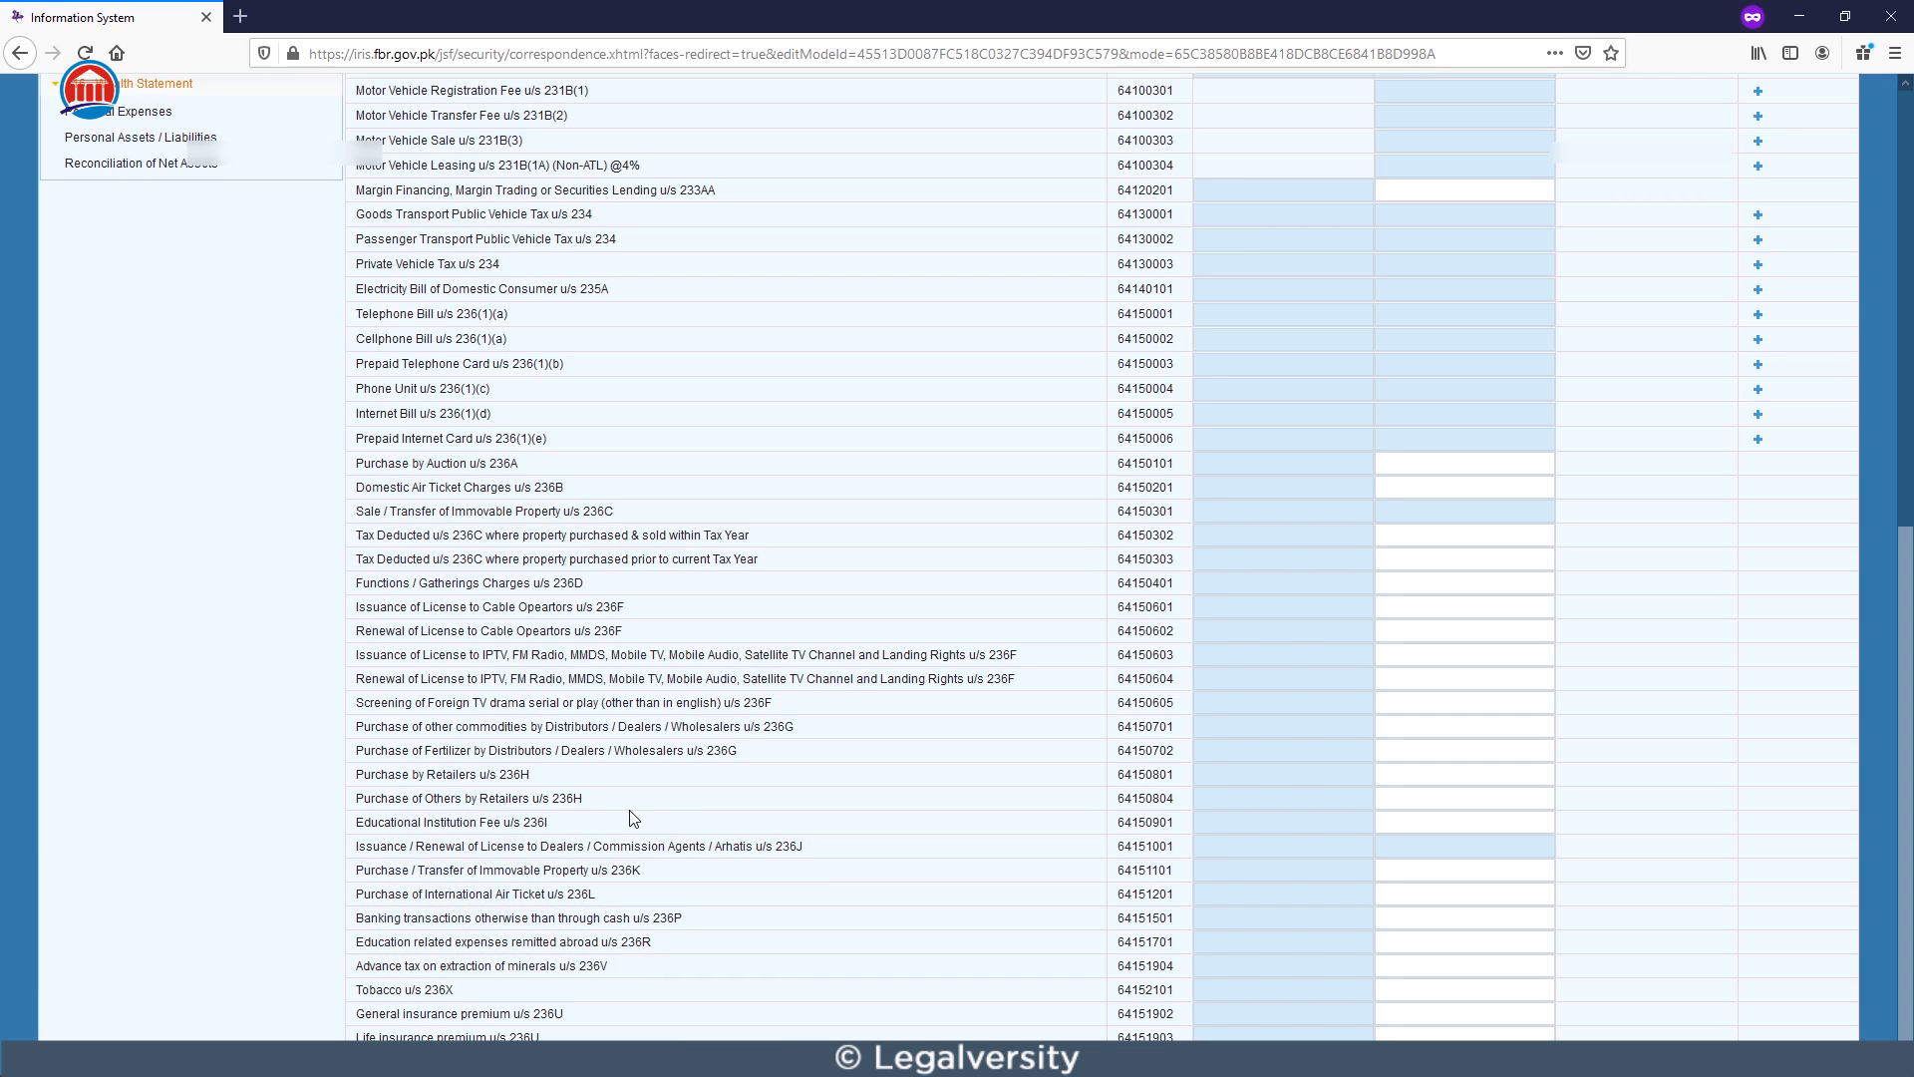
View the Final / Fixed / Minimum / Average / Relevant / Reduced Tax page.
scroll(630, 816, "up", 7)
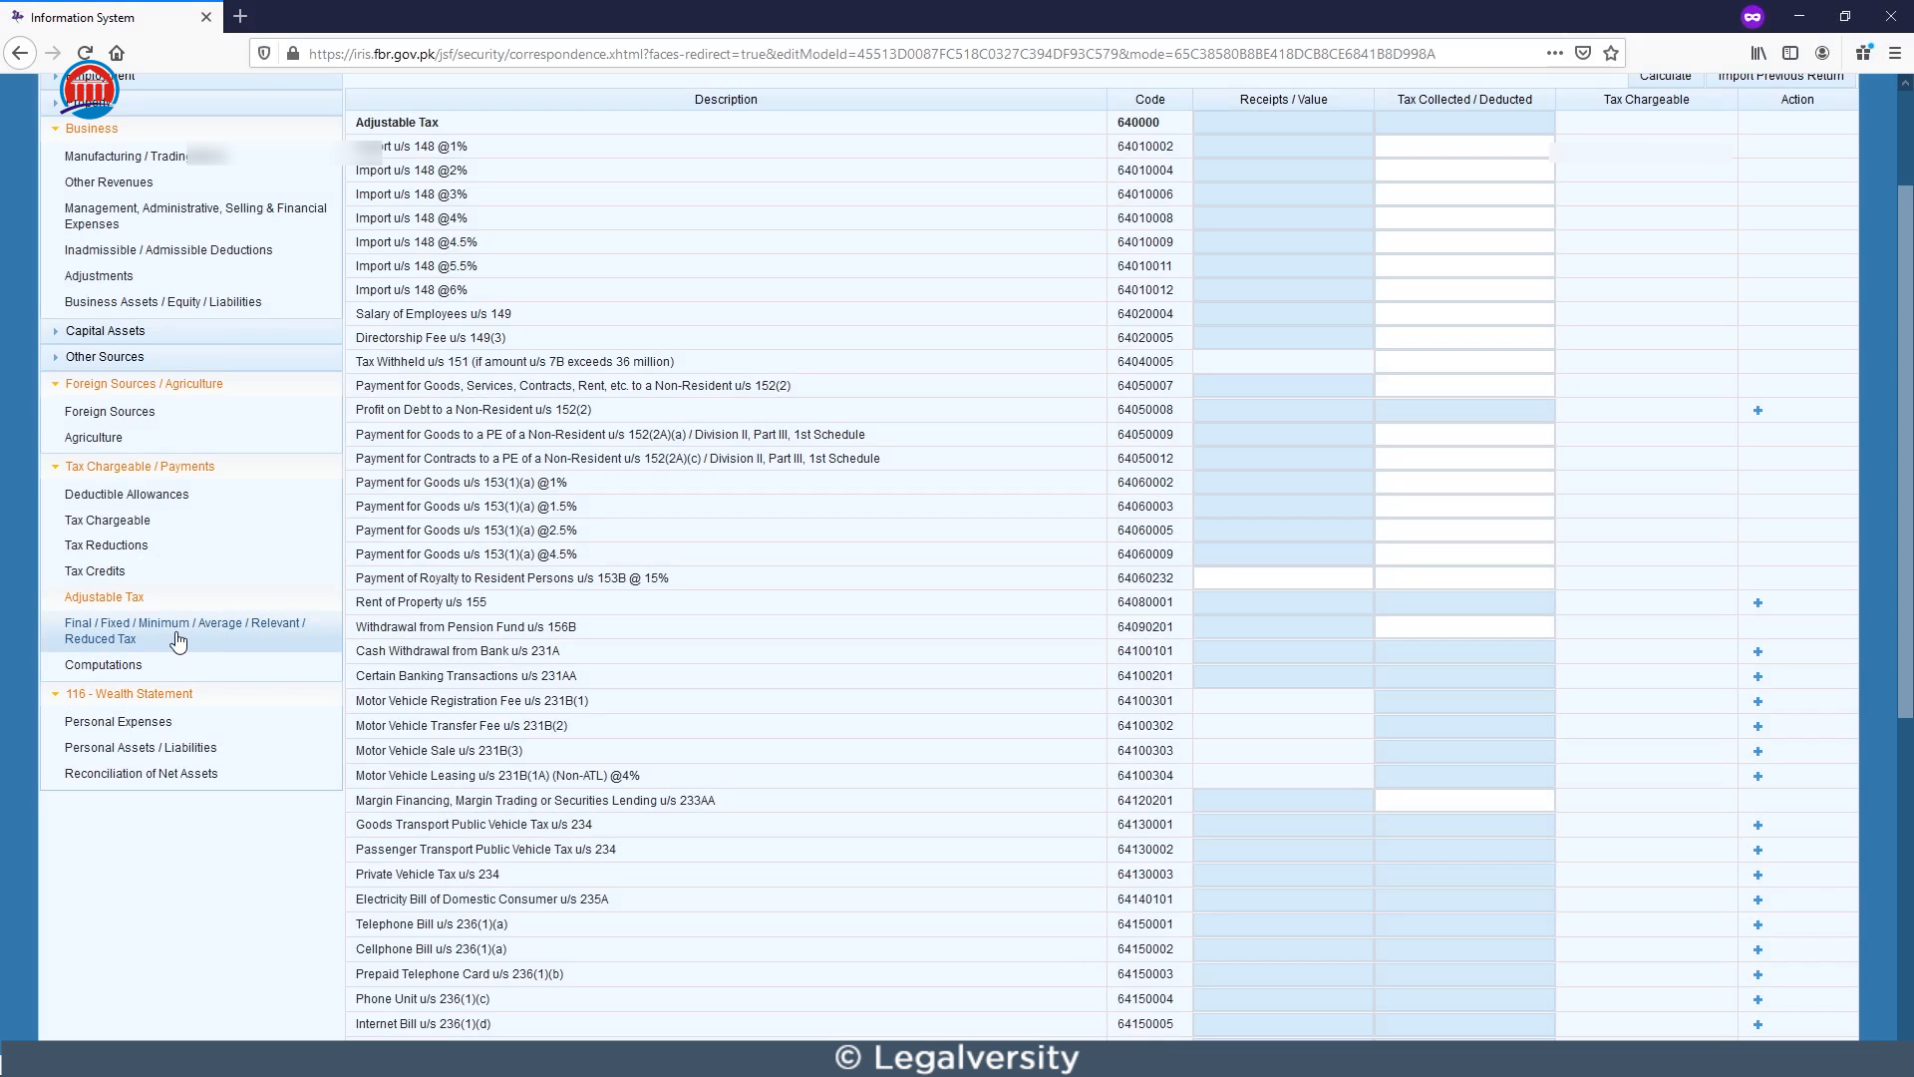
left_click(165, 638)
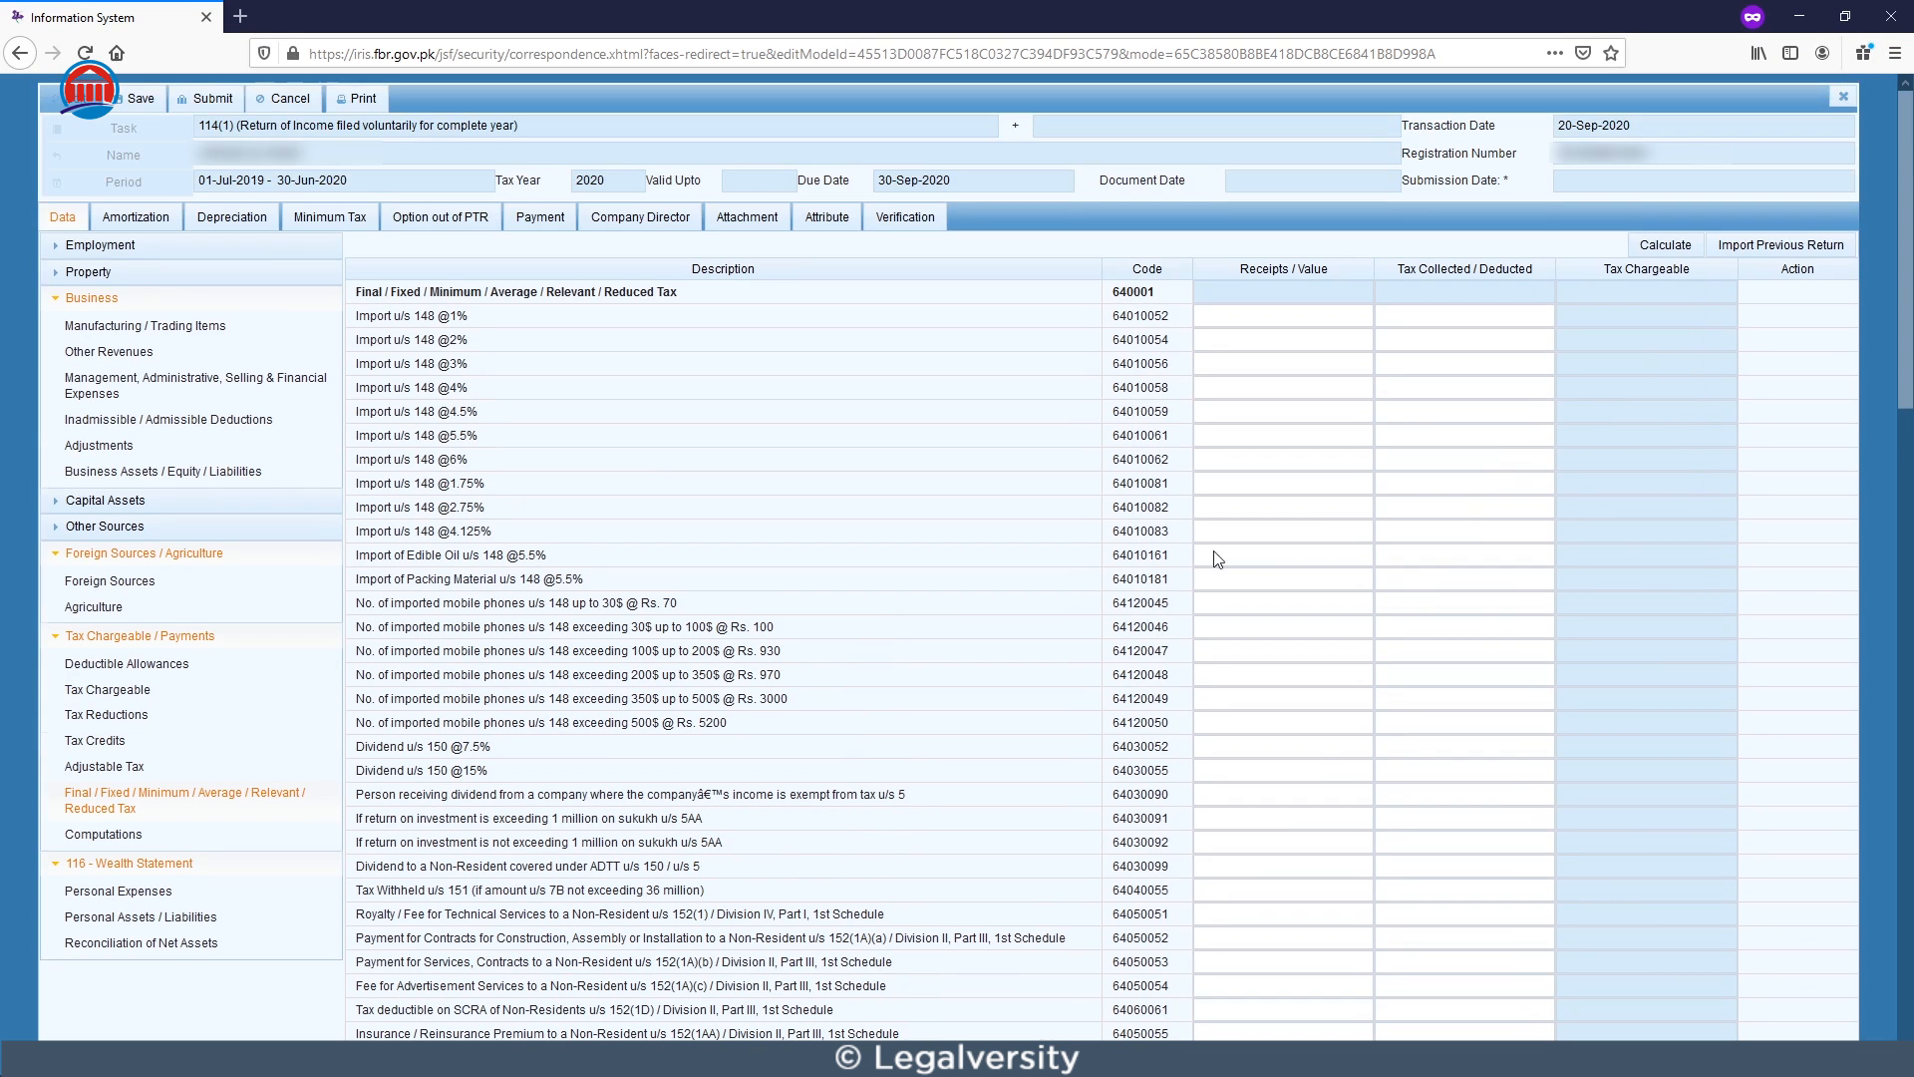
left_click_drag(1907, 350, 1884, 265)
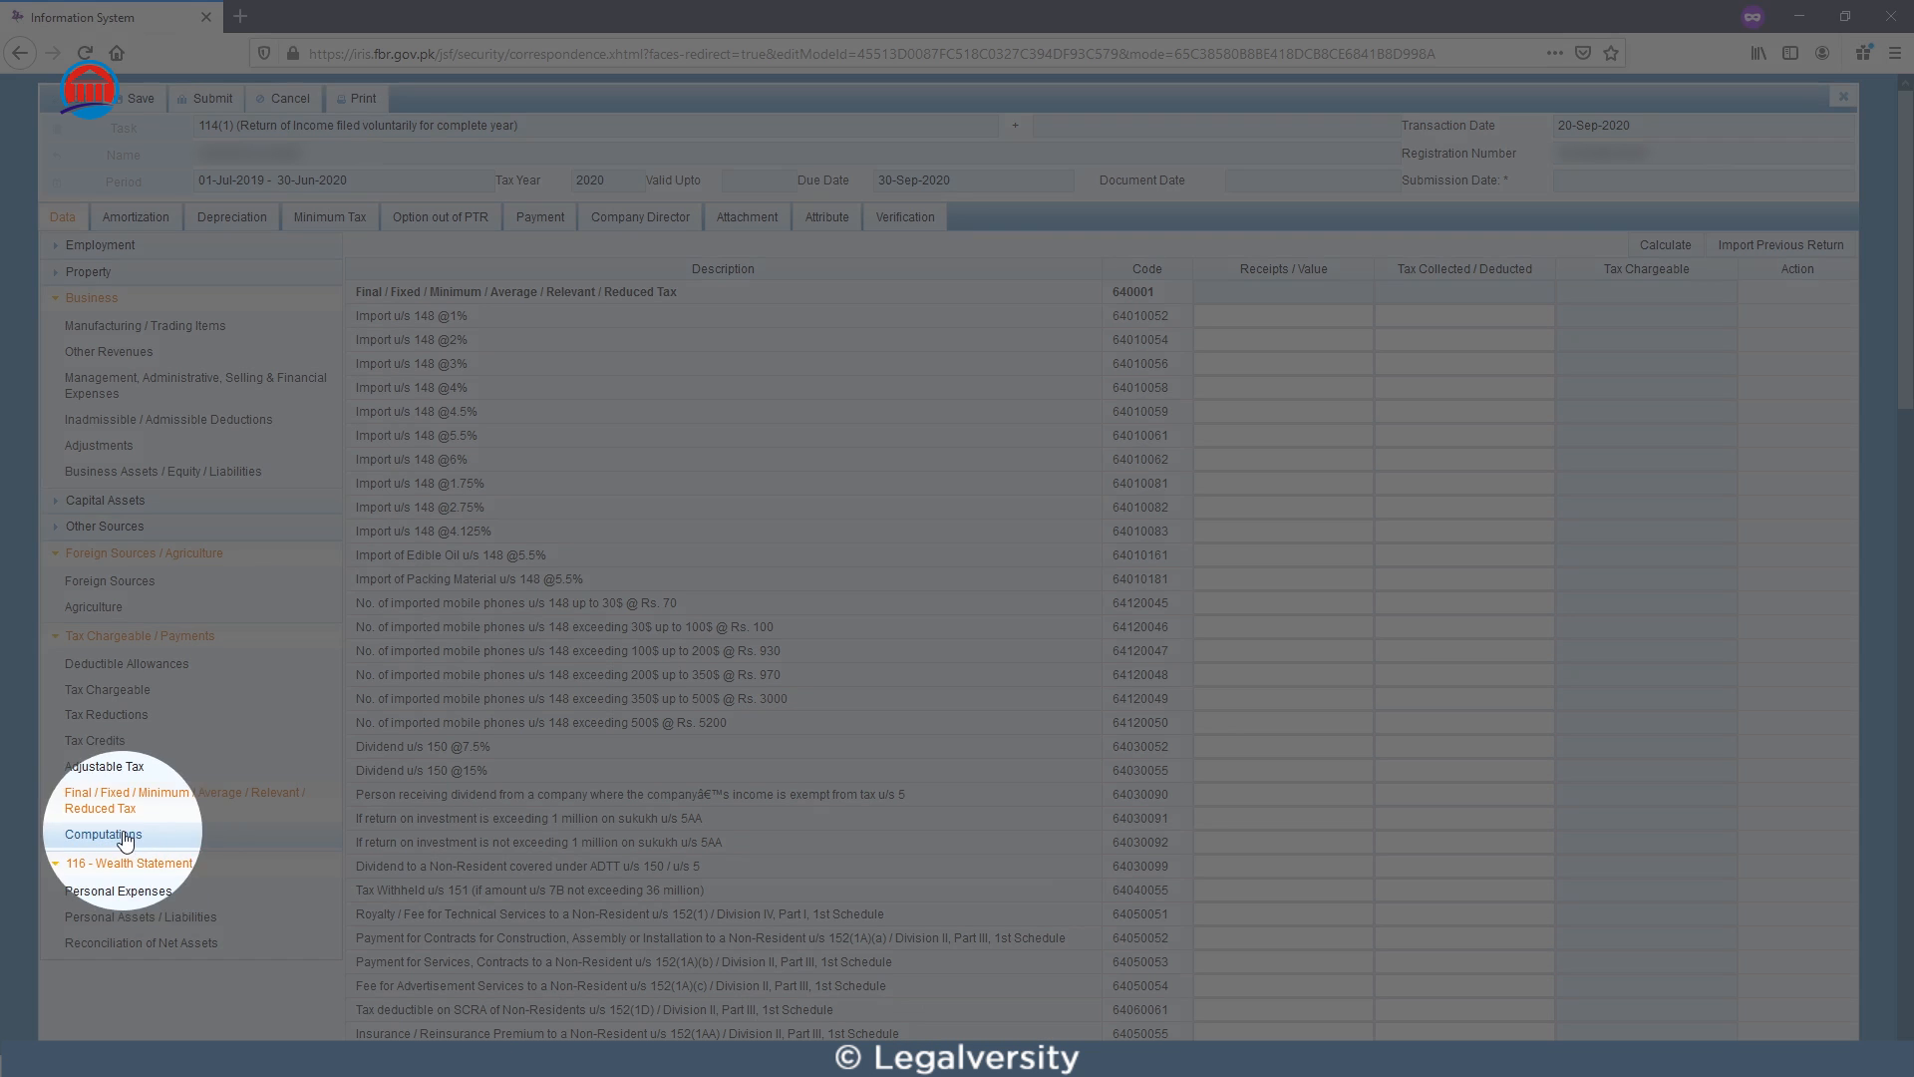
Open the Computations page and examine business income, foreign income, Total Income, Tax Chargeable, Normal Income Tax and Admitted Income Tax.
left_click(128, 838)
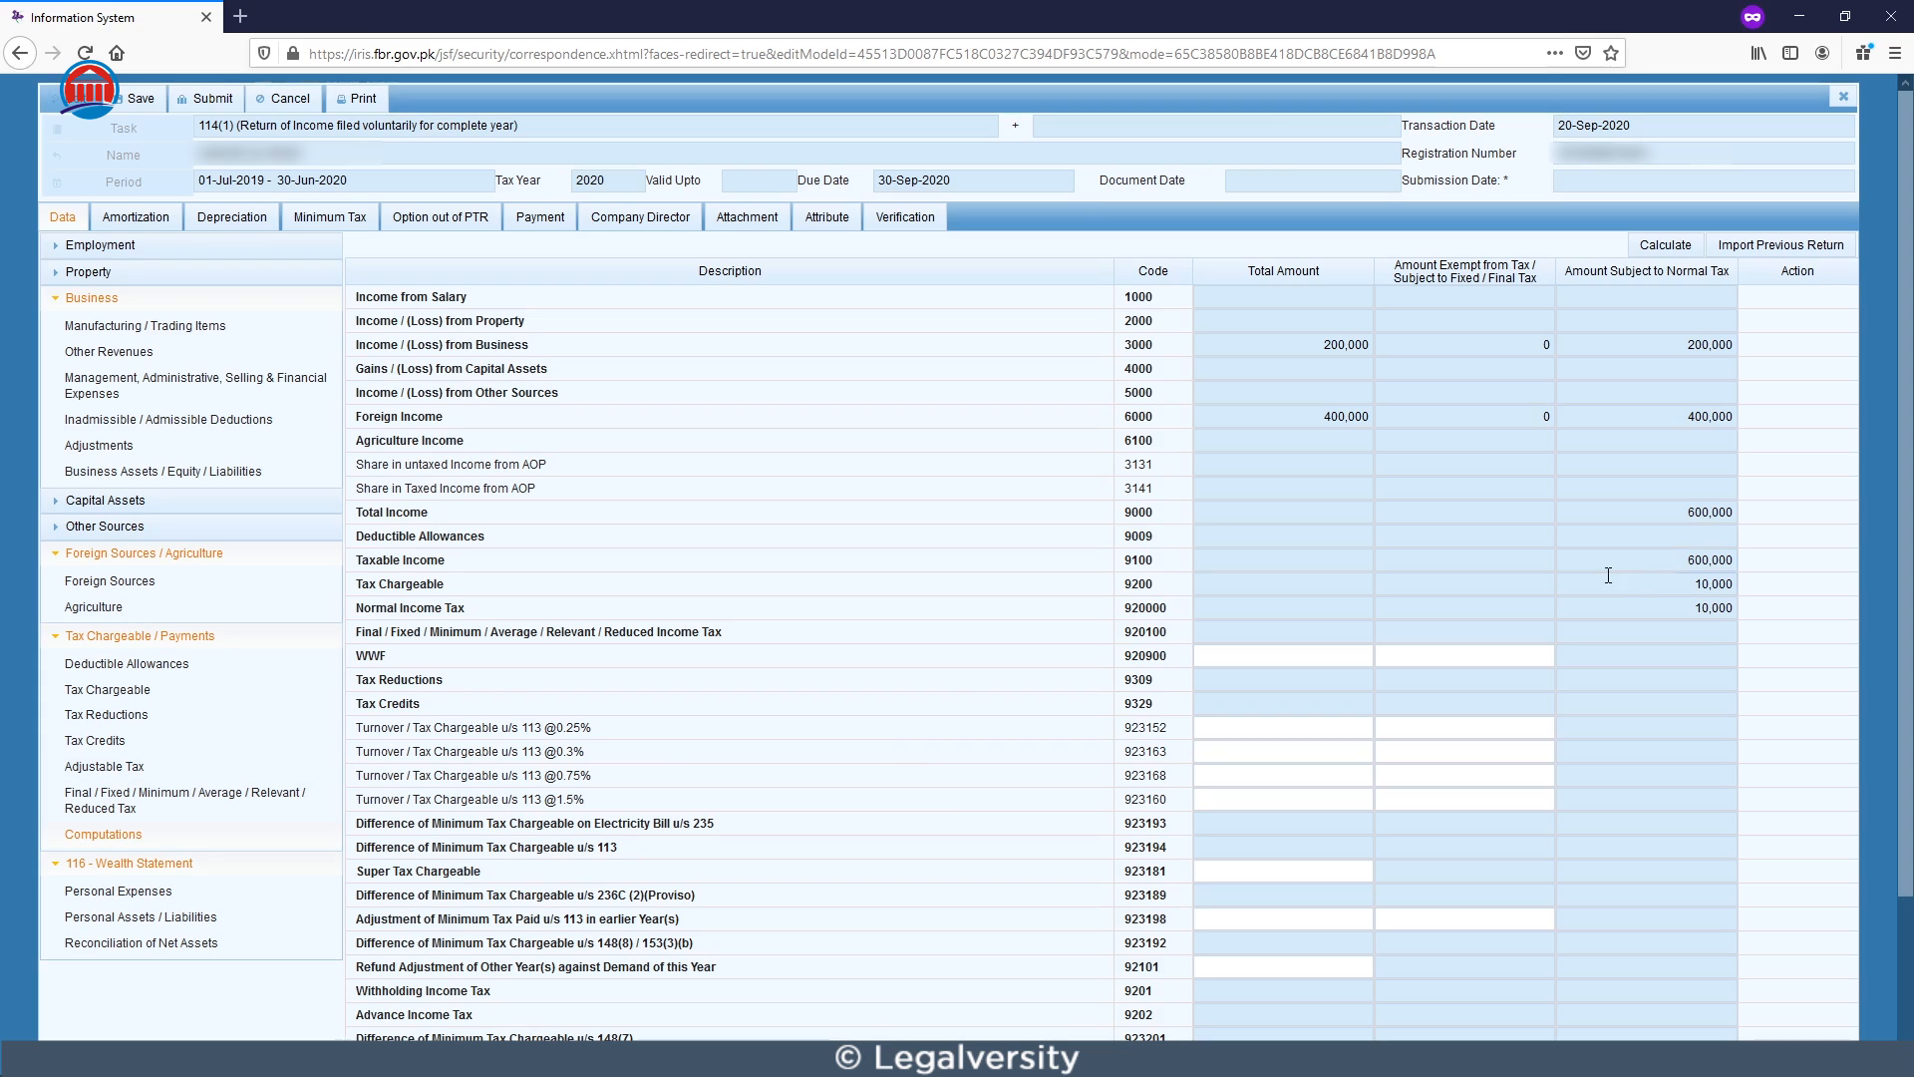
left_click(1374, 346)
left_click(1325, 418)
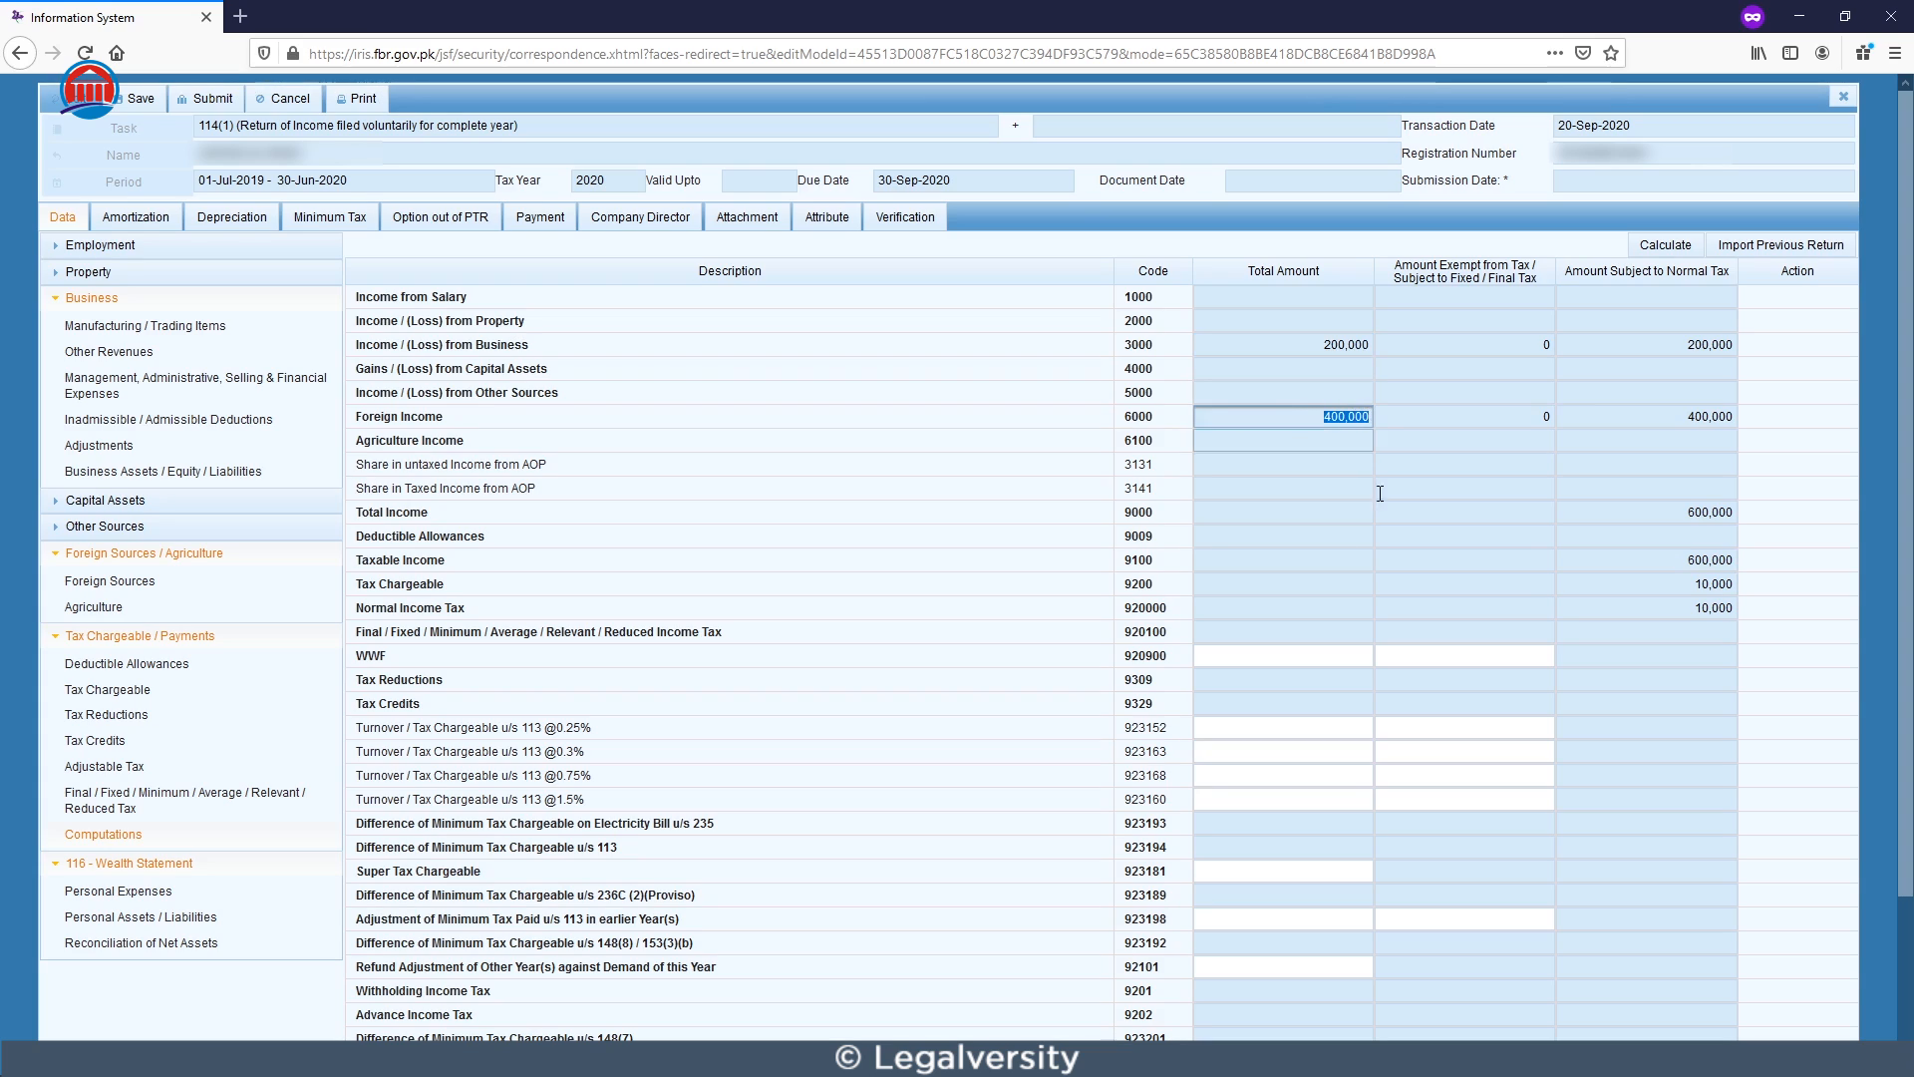
left_click(1316, 463)
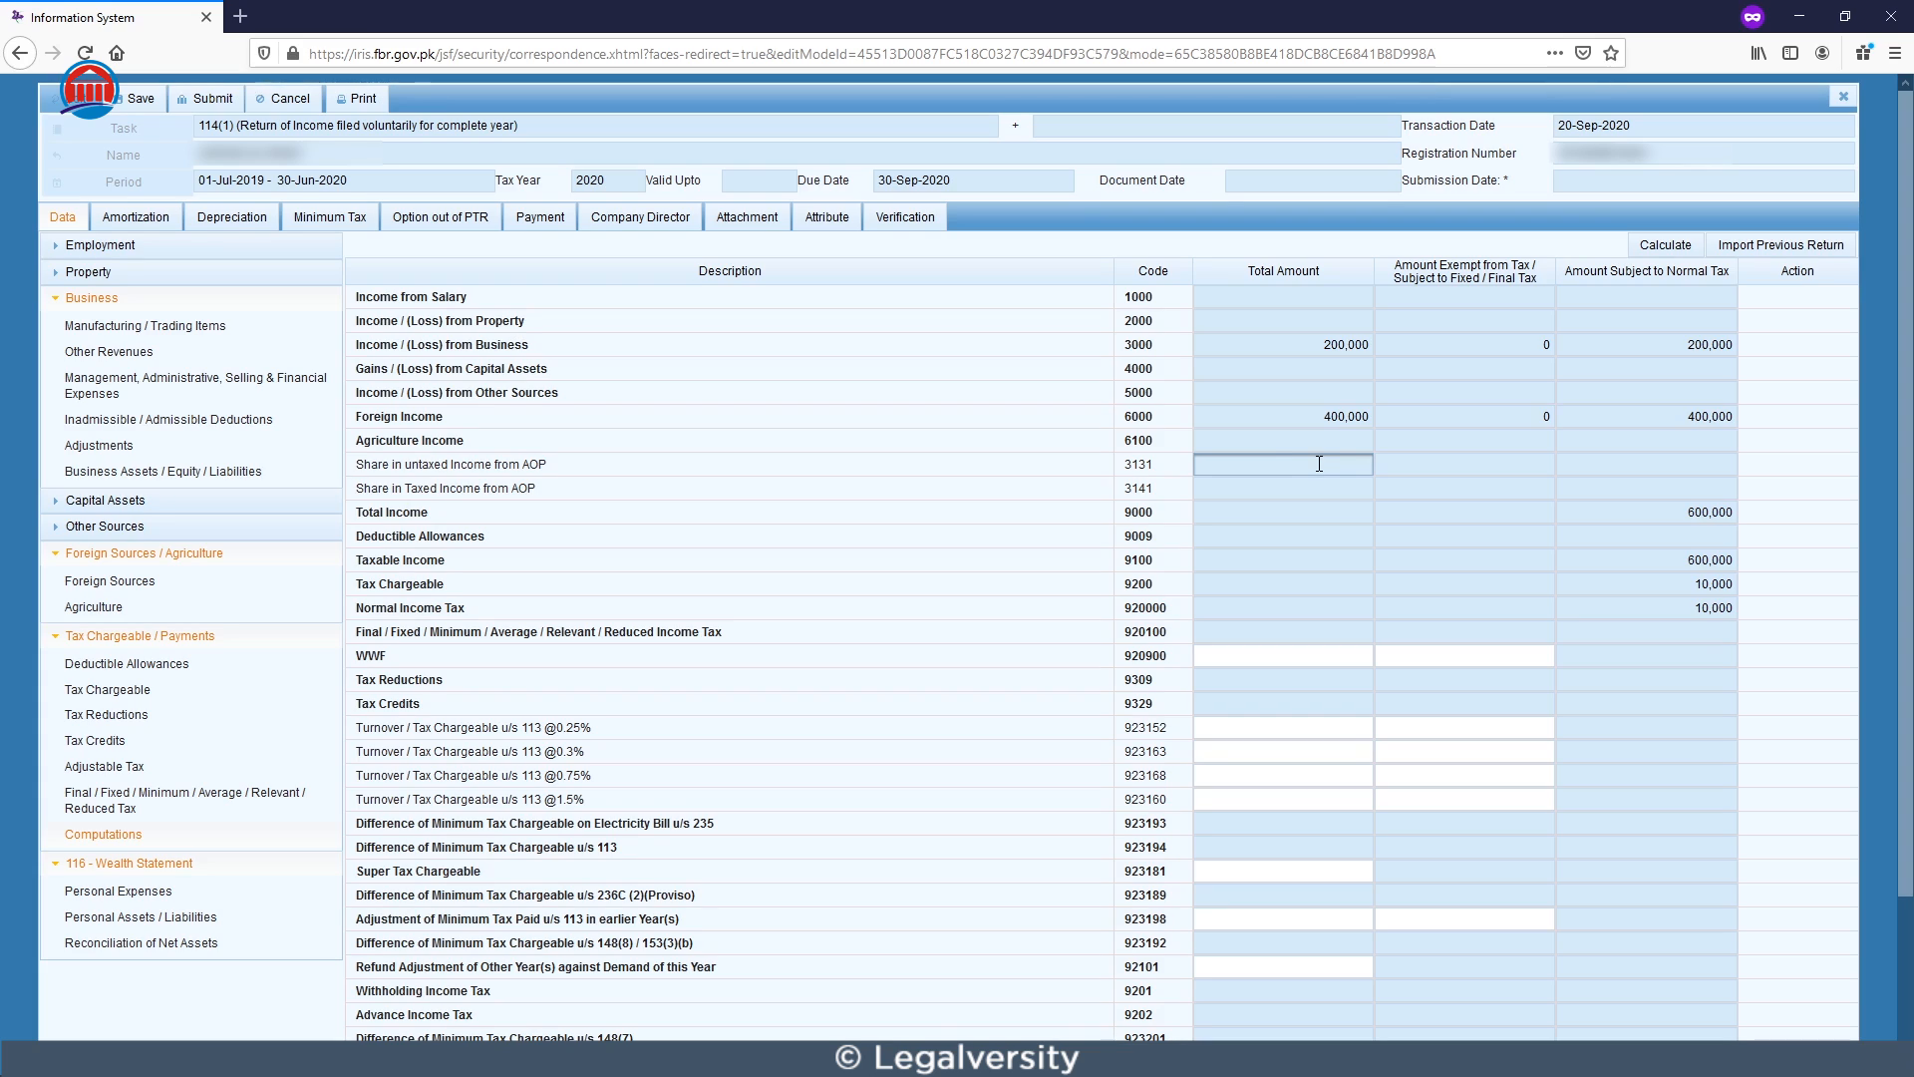
double_click(1700, 512)
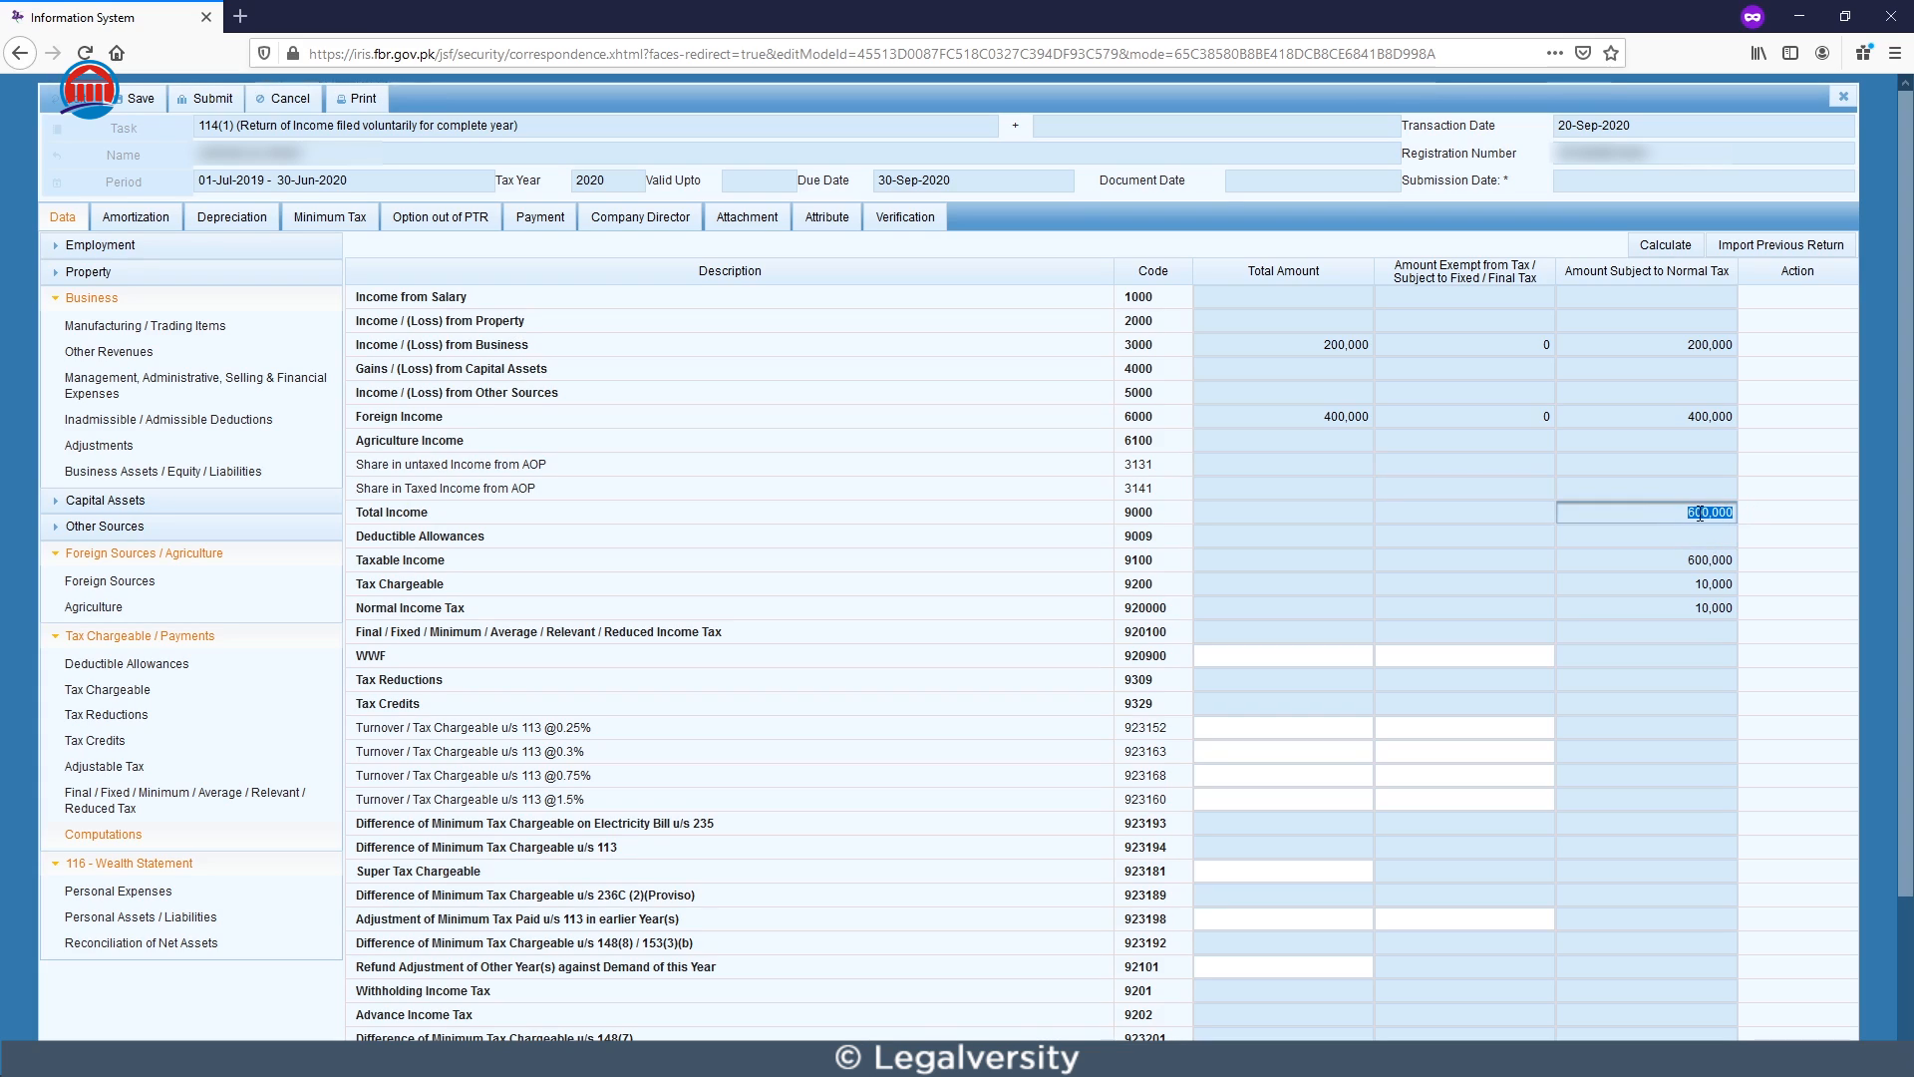
double_click(1733, 584)
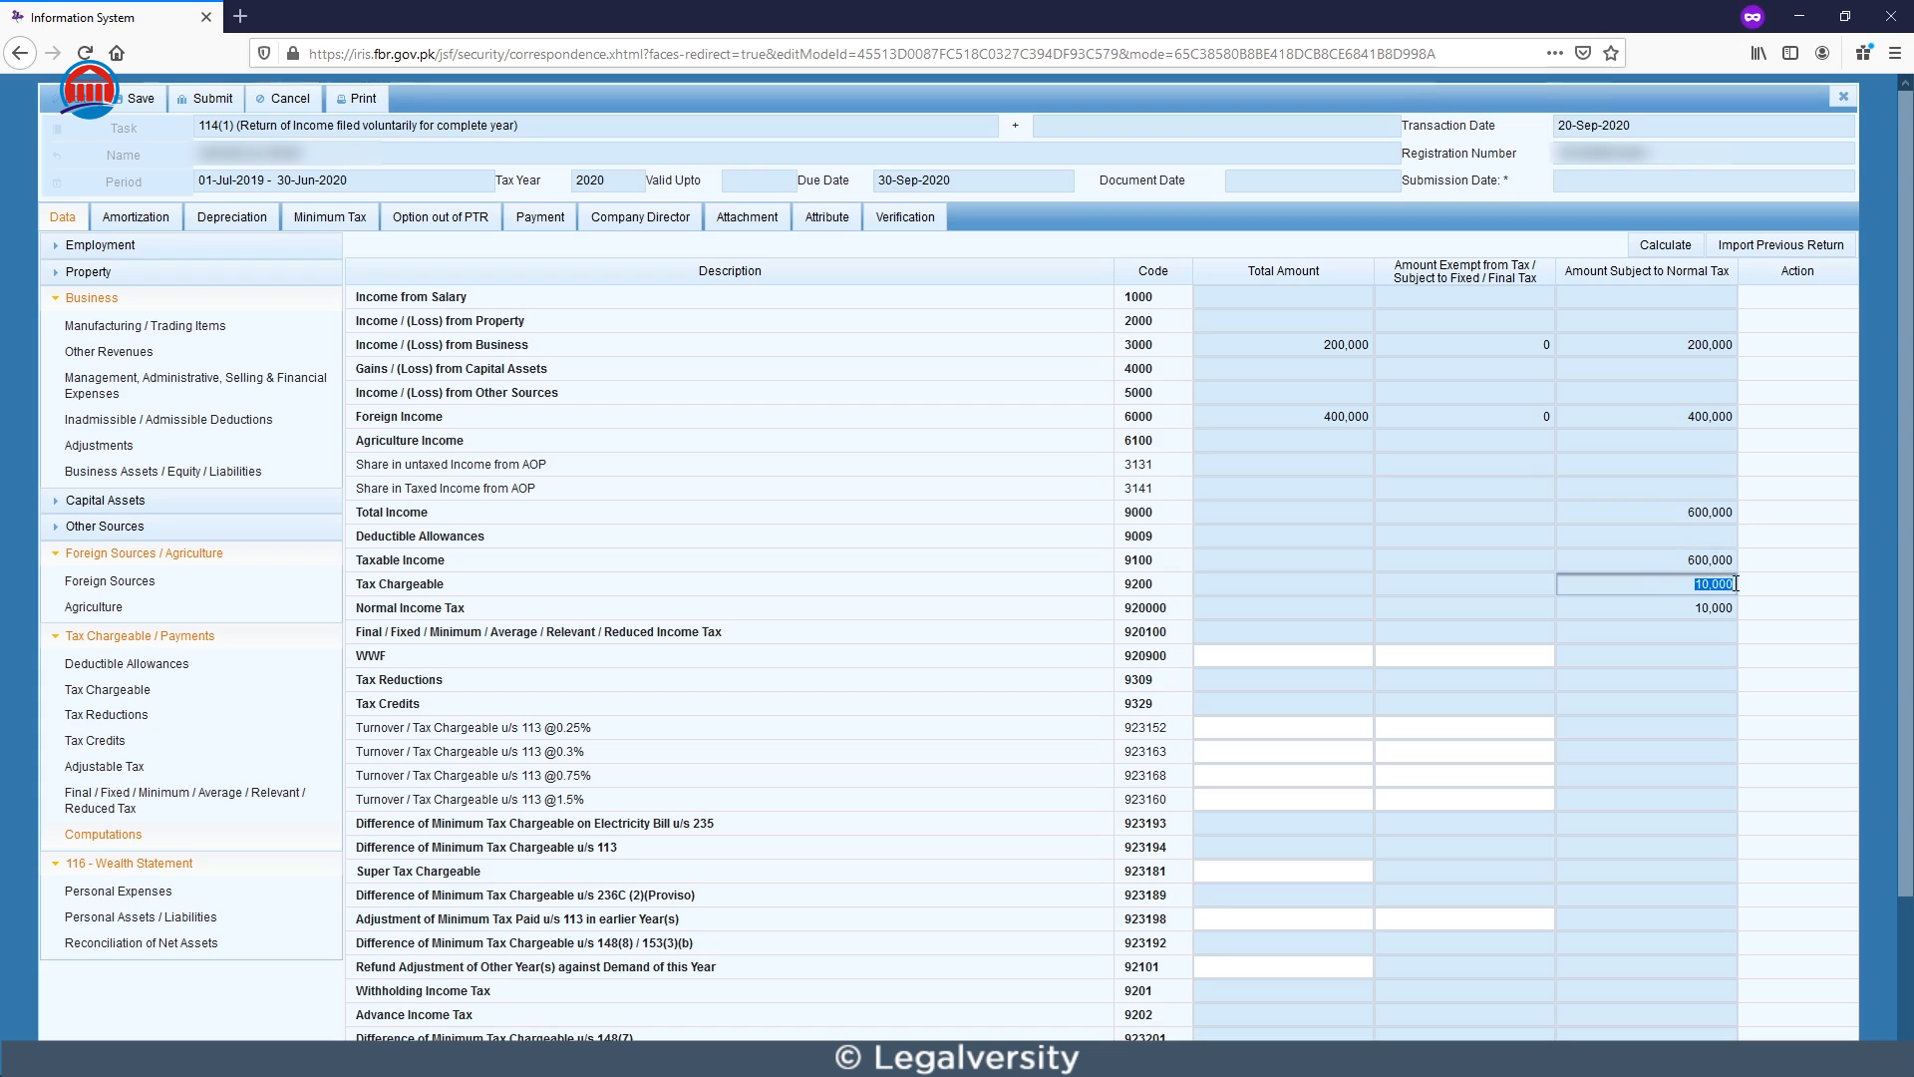
left_click_drag(1606, 603, 1761, 626)
left_click(1767, 626)
left_click(1634, 639)
left_click(1534, 620)
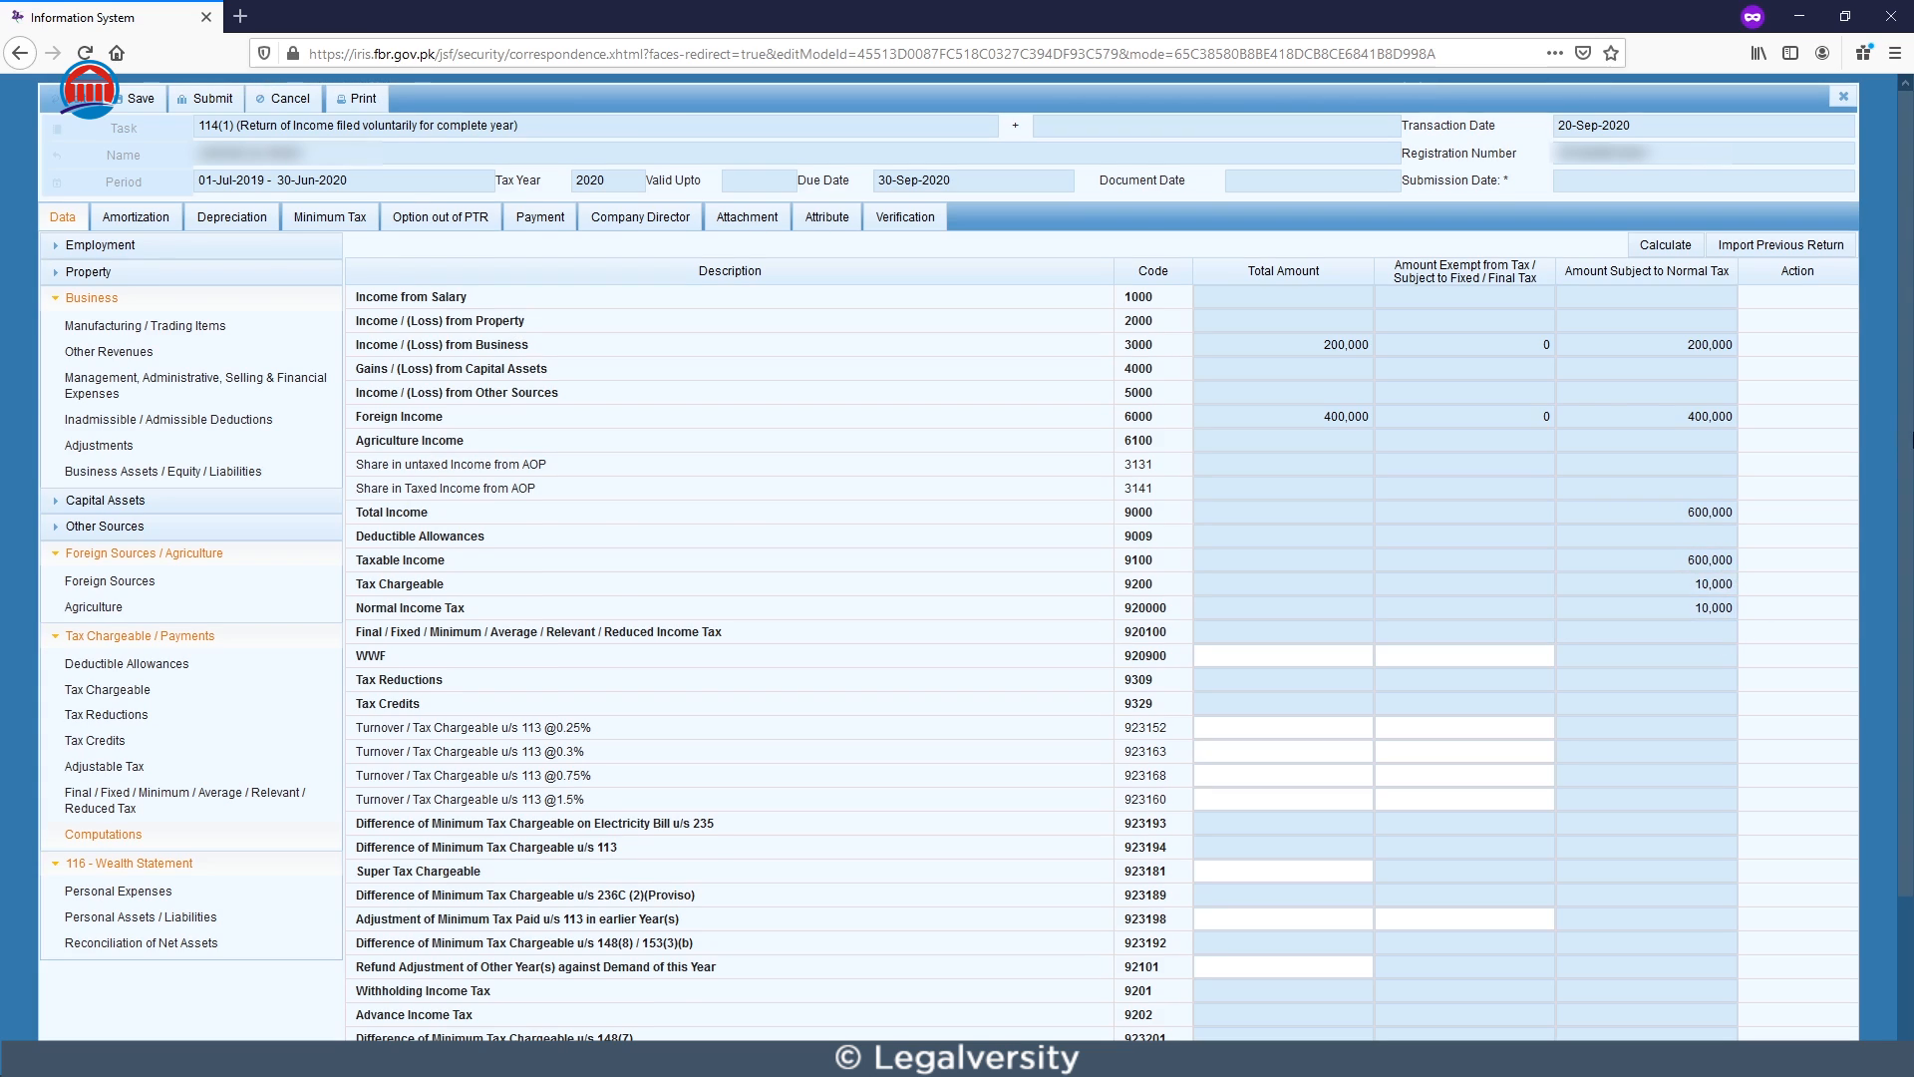
scroll(880, 1030, "down", 3)
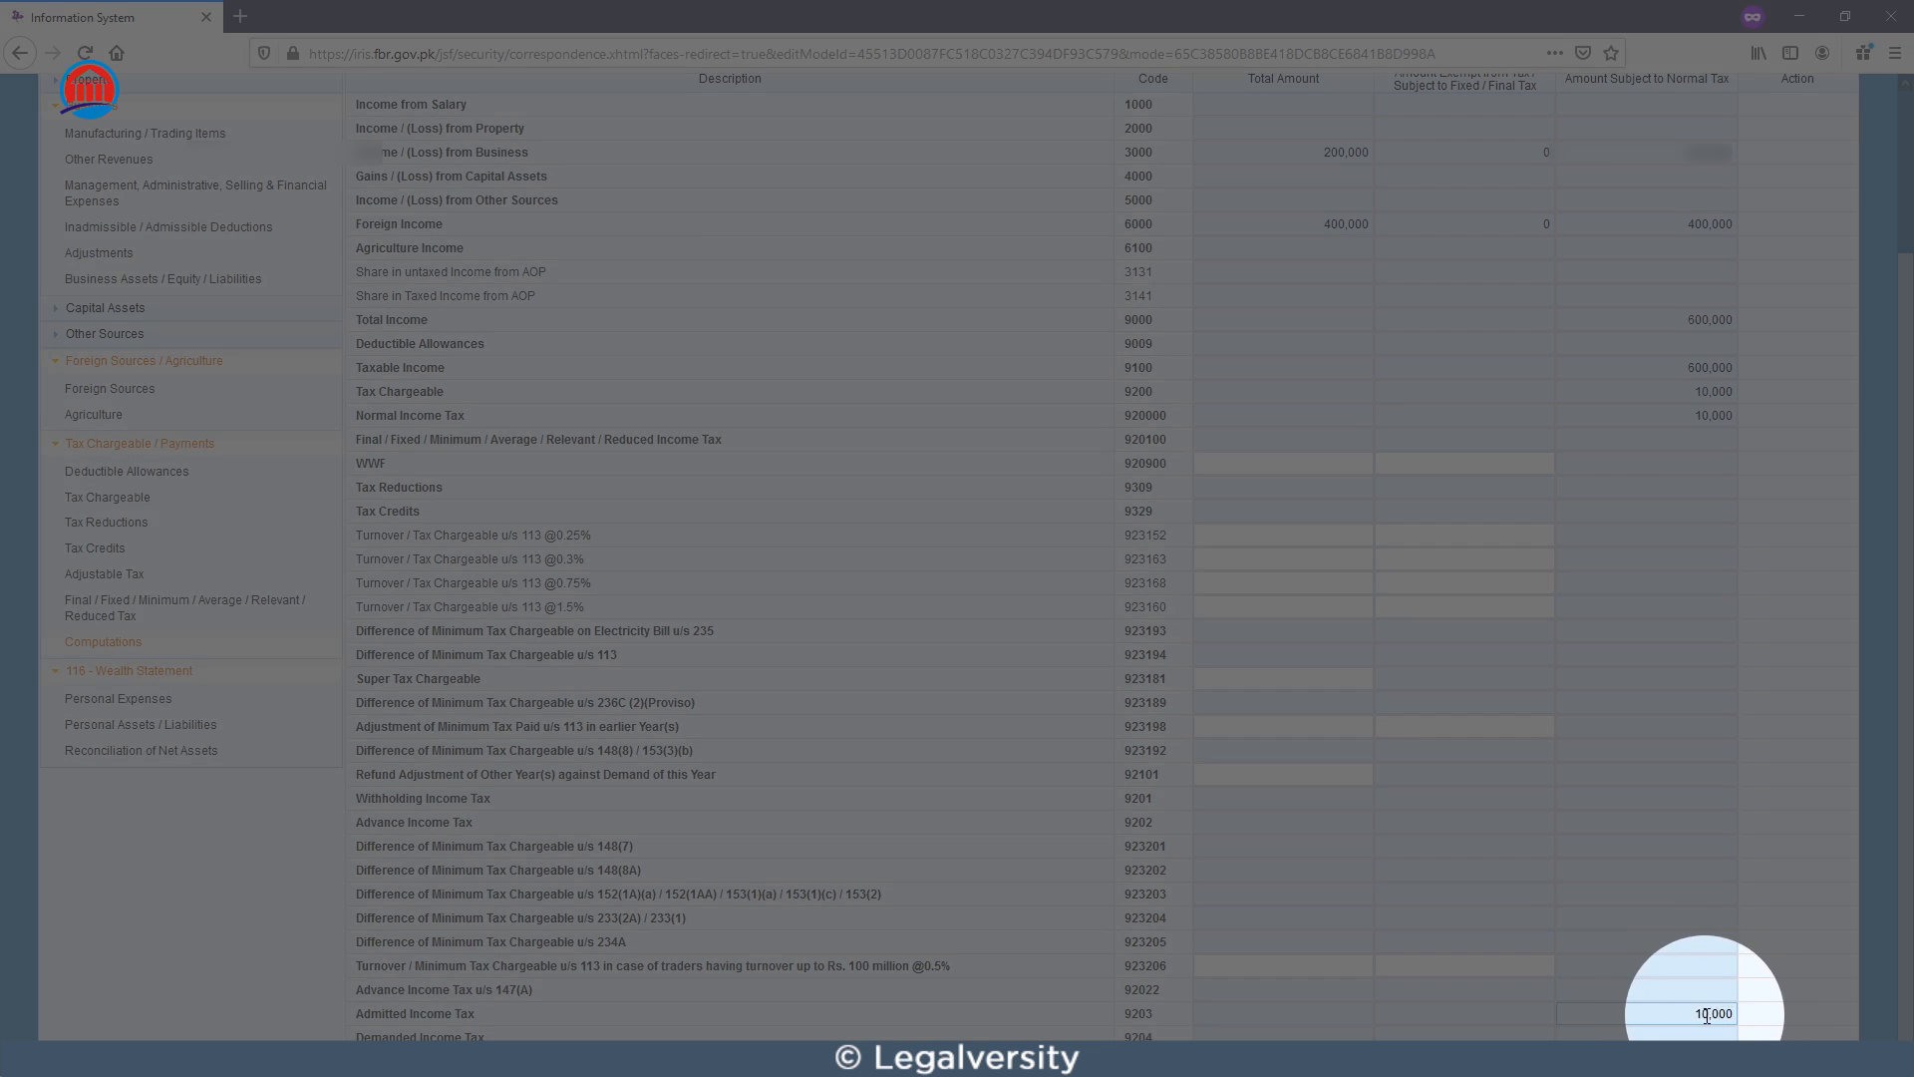
scroll(1895, 972, "up", 2)
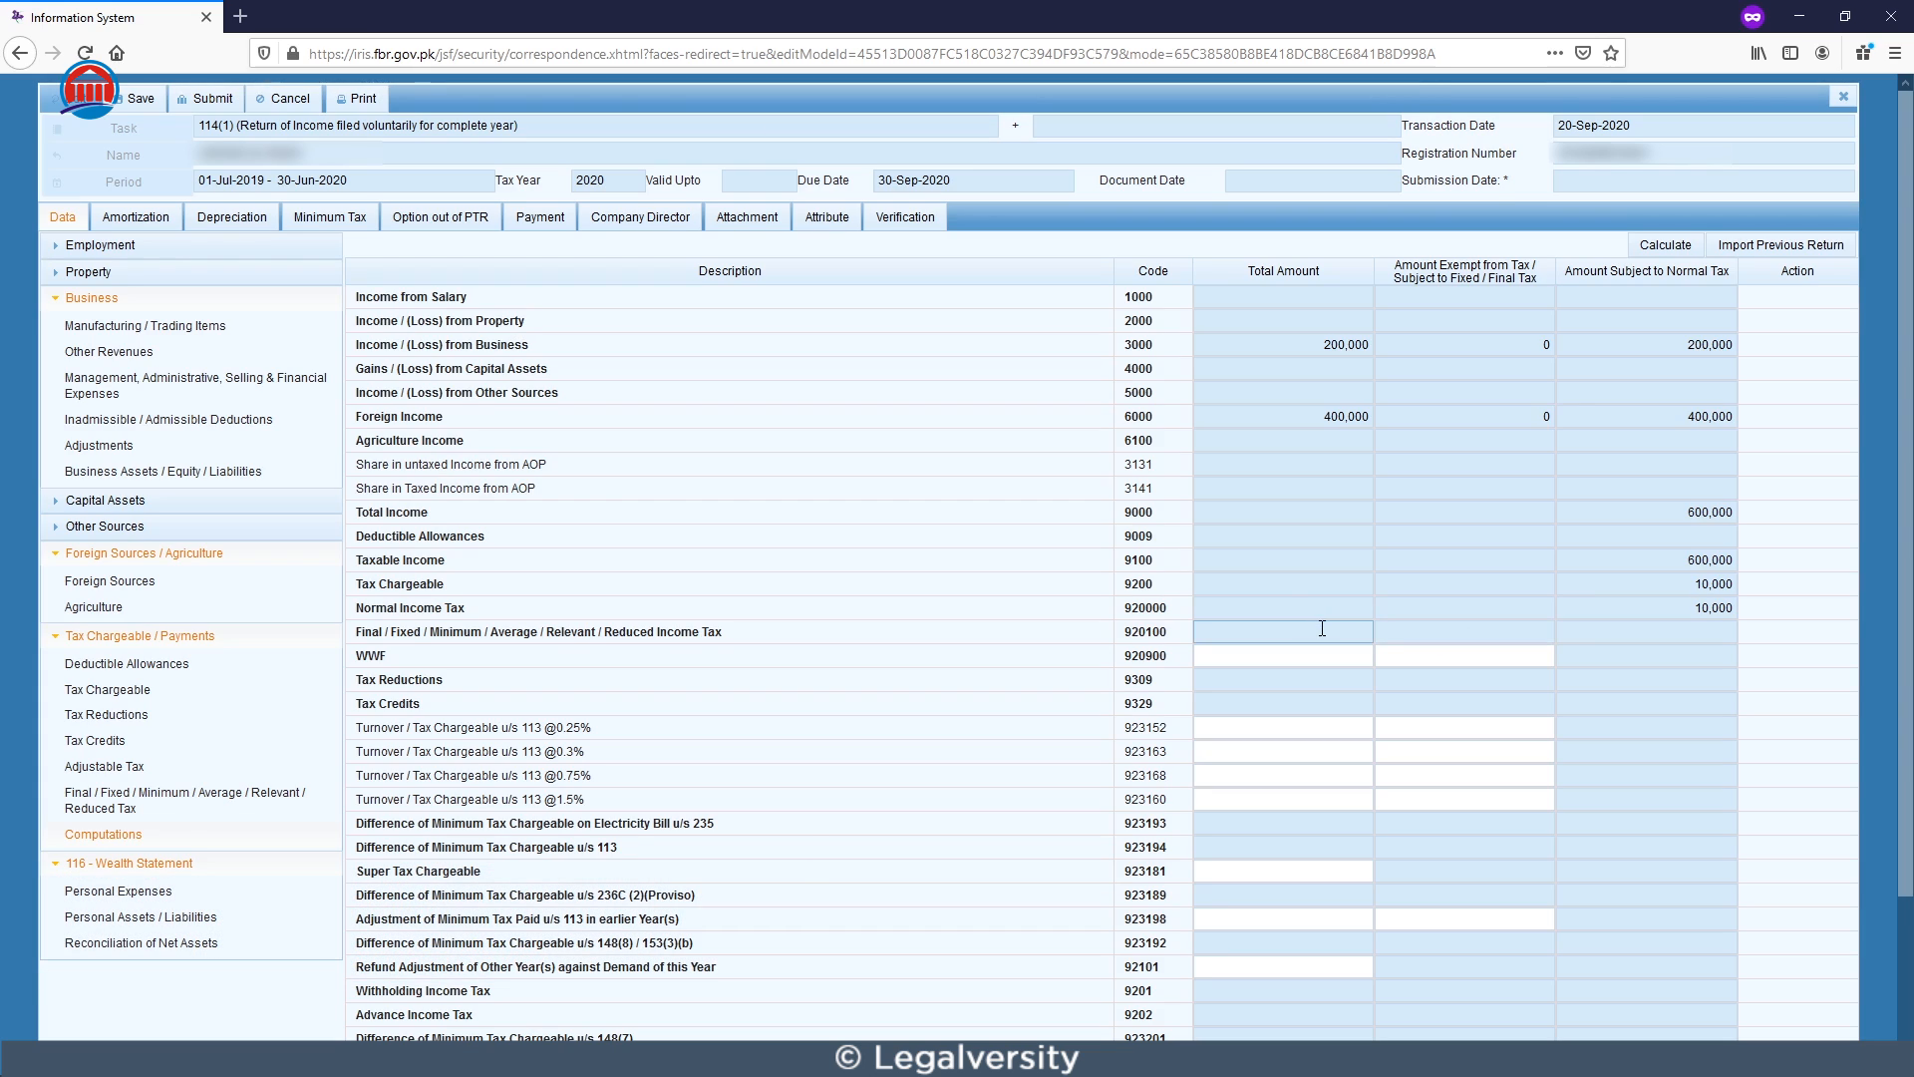
View the Payment section and its search form for CPR payments, close the form and return to the computation data.
left_click(543, 229)
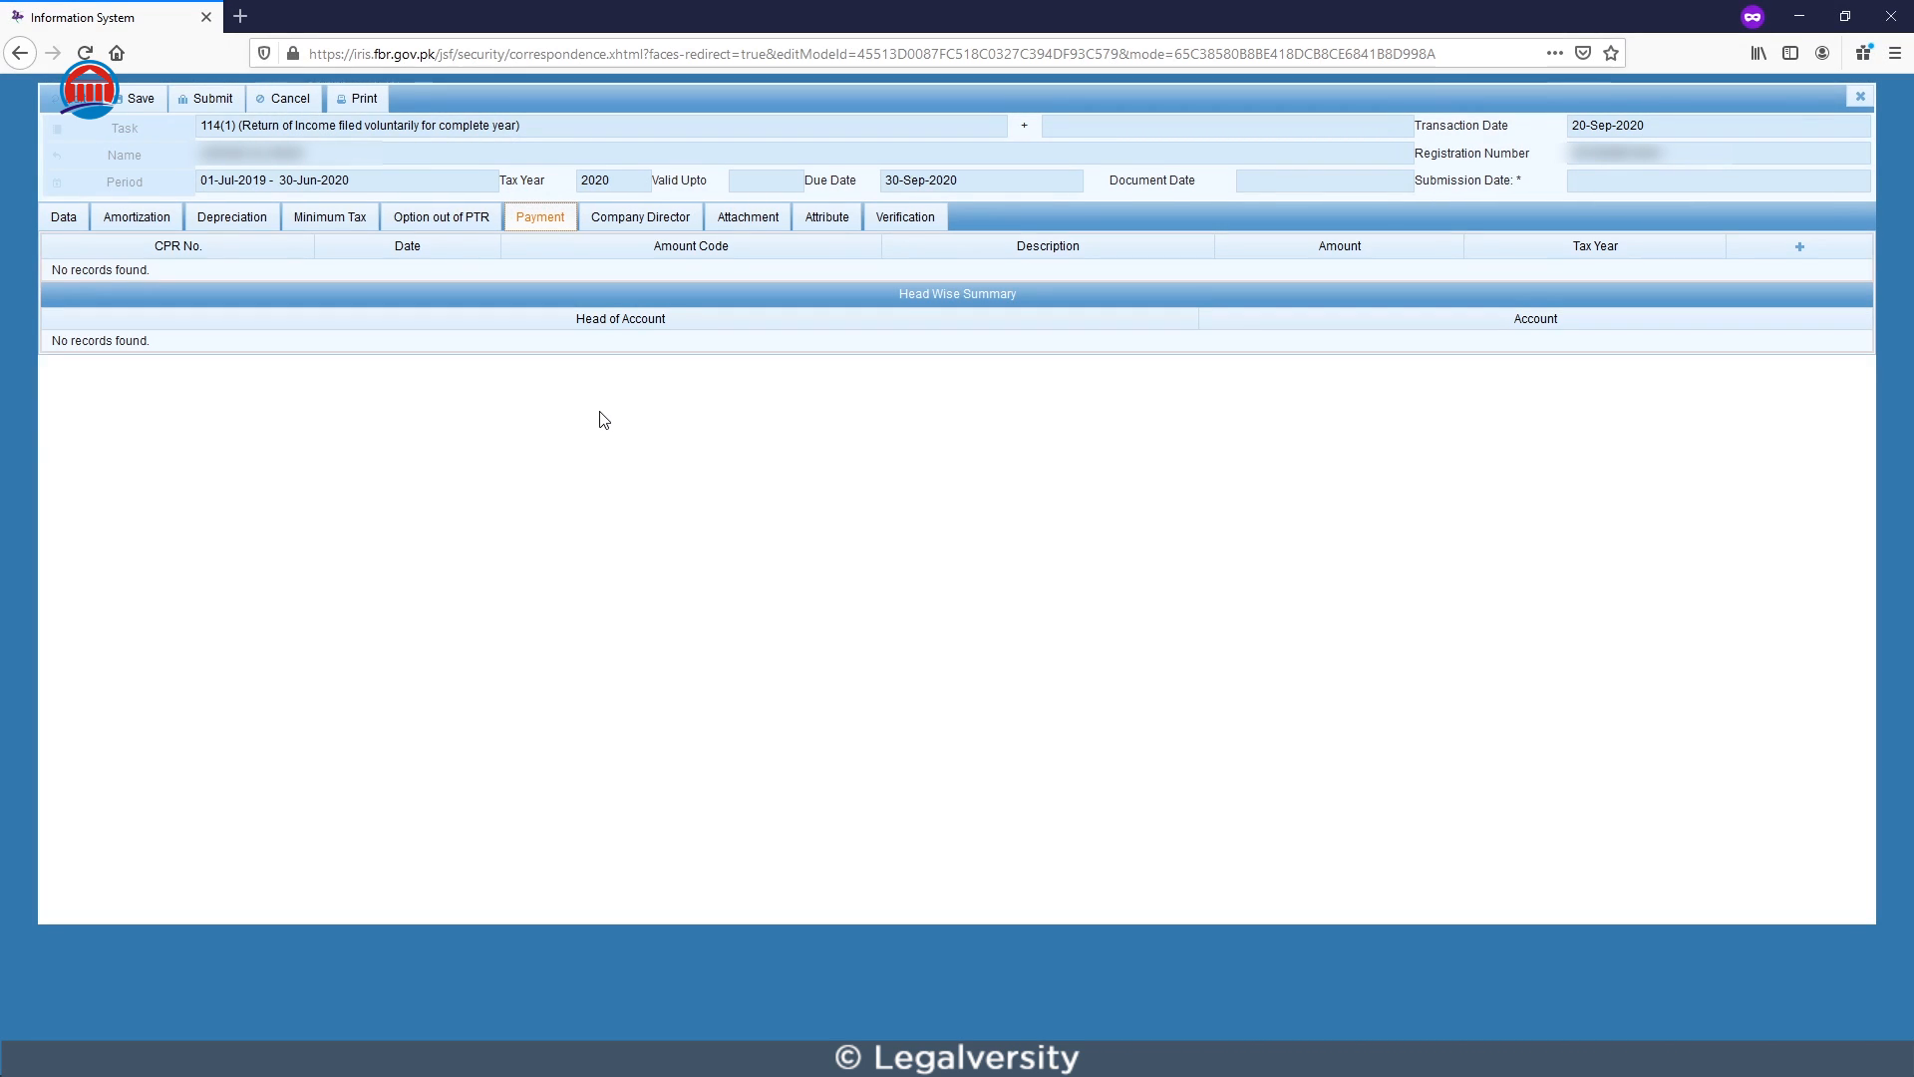
left_click(1800, 247)
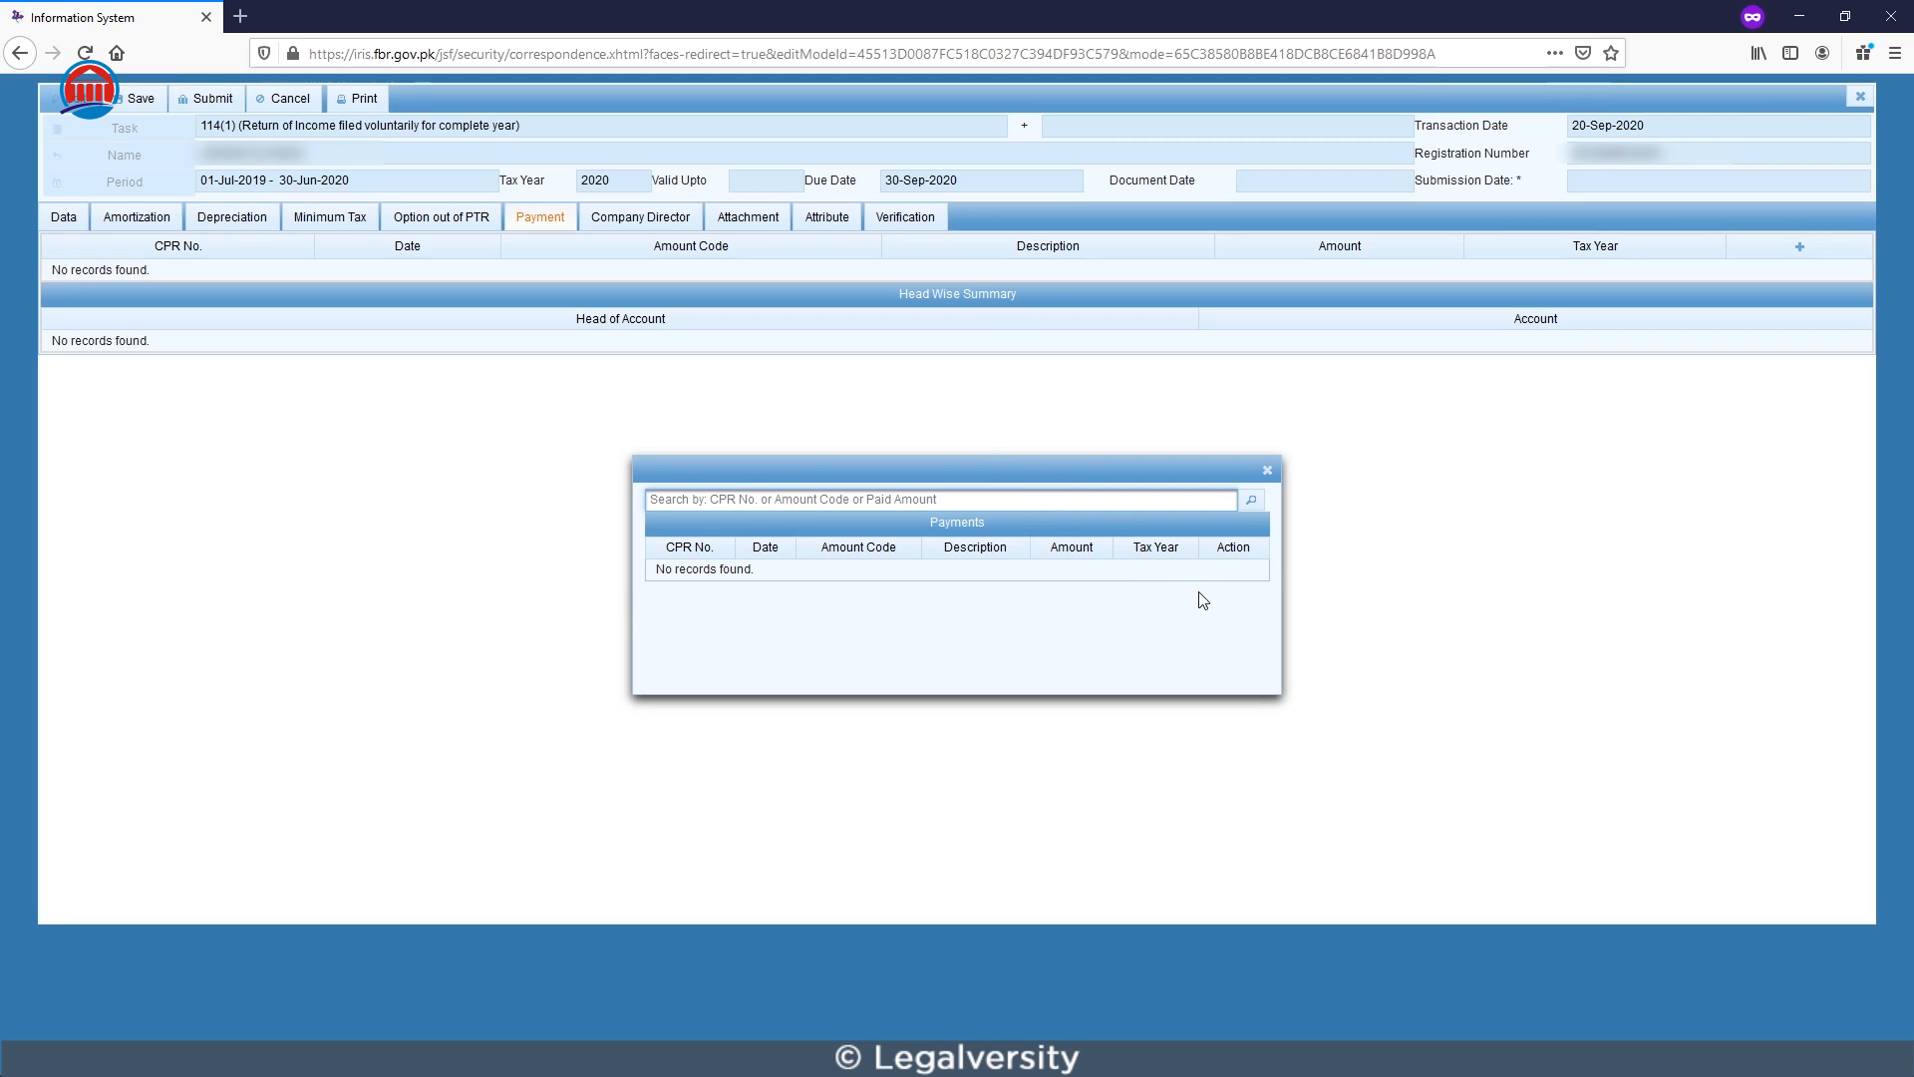
left_click(1267, 470)
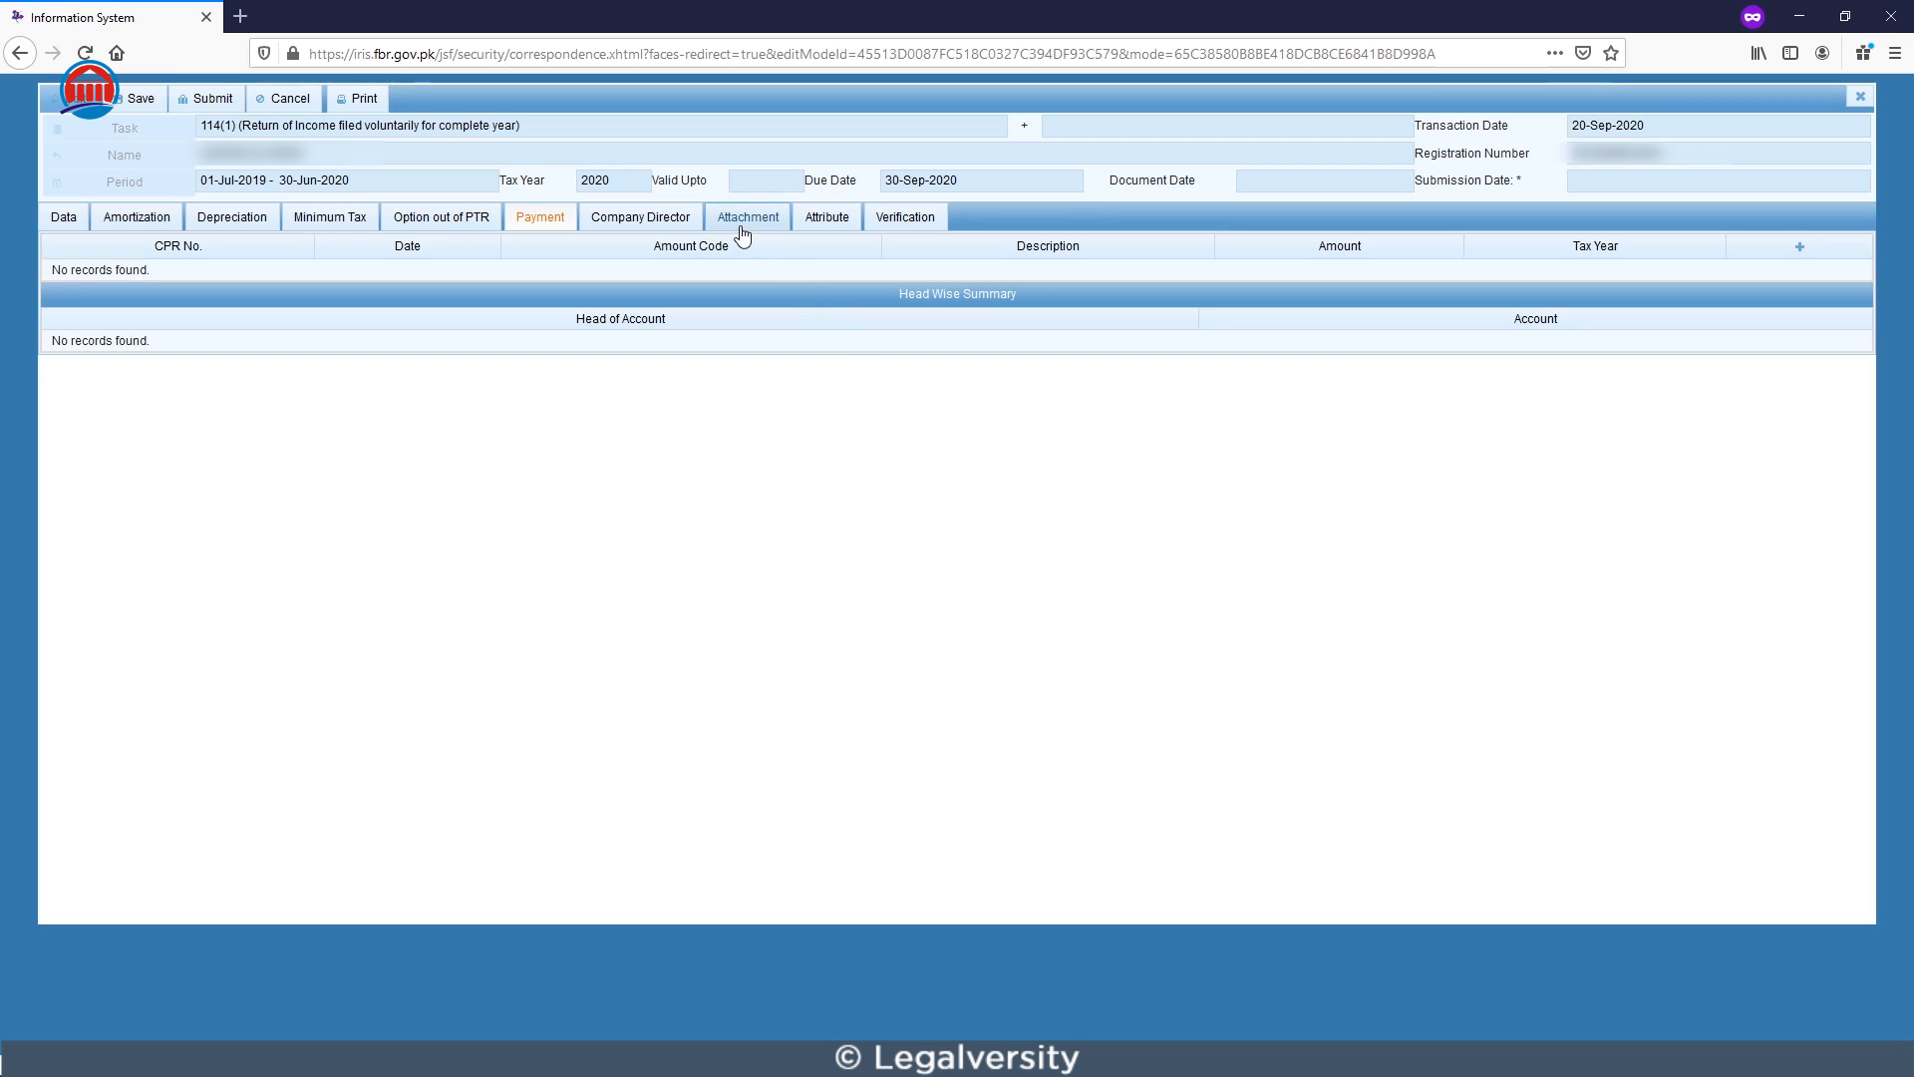
left_click(63, 217)
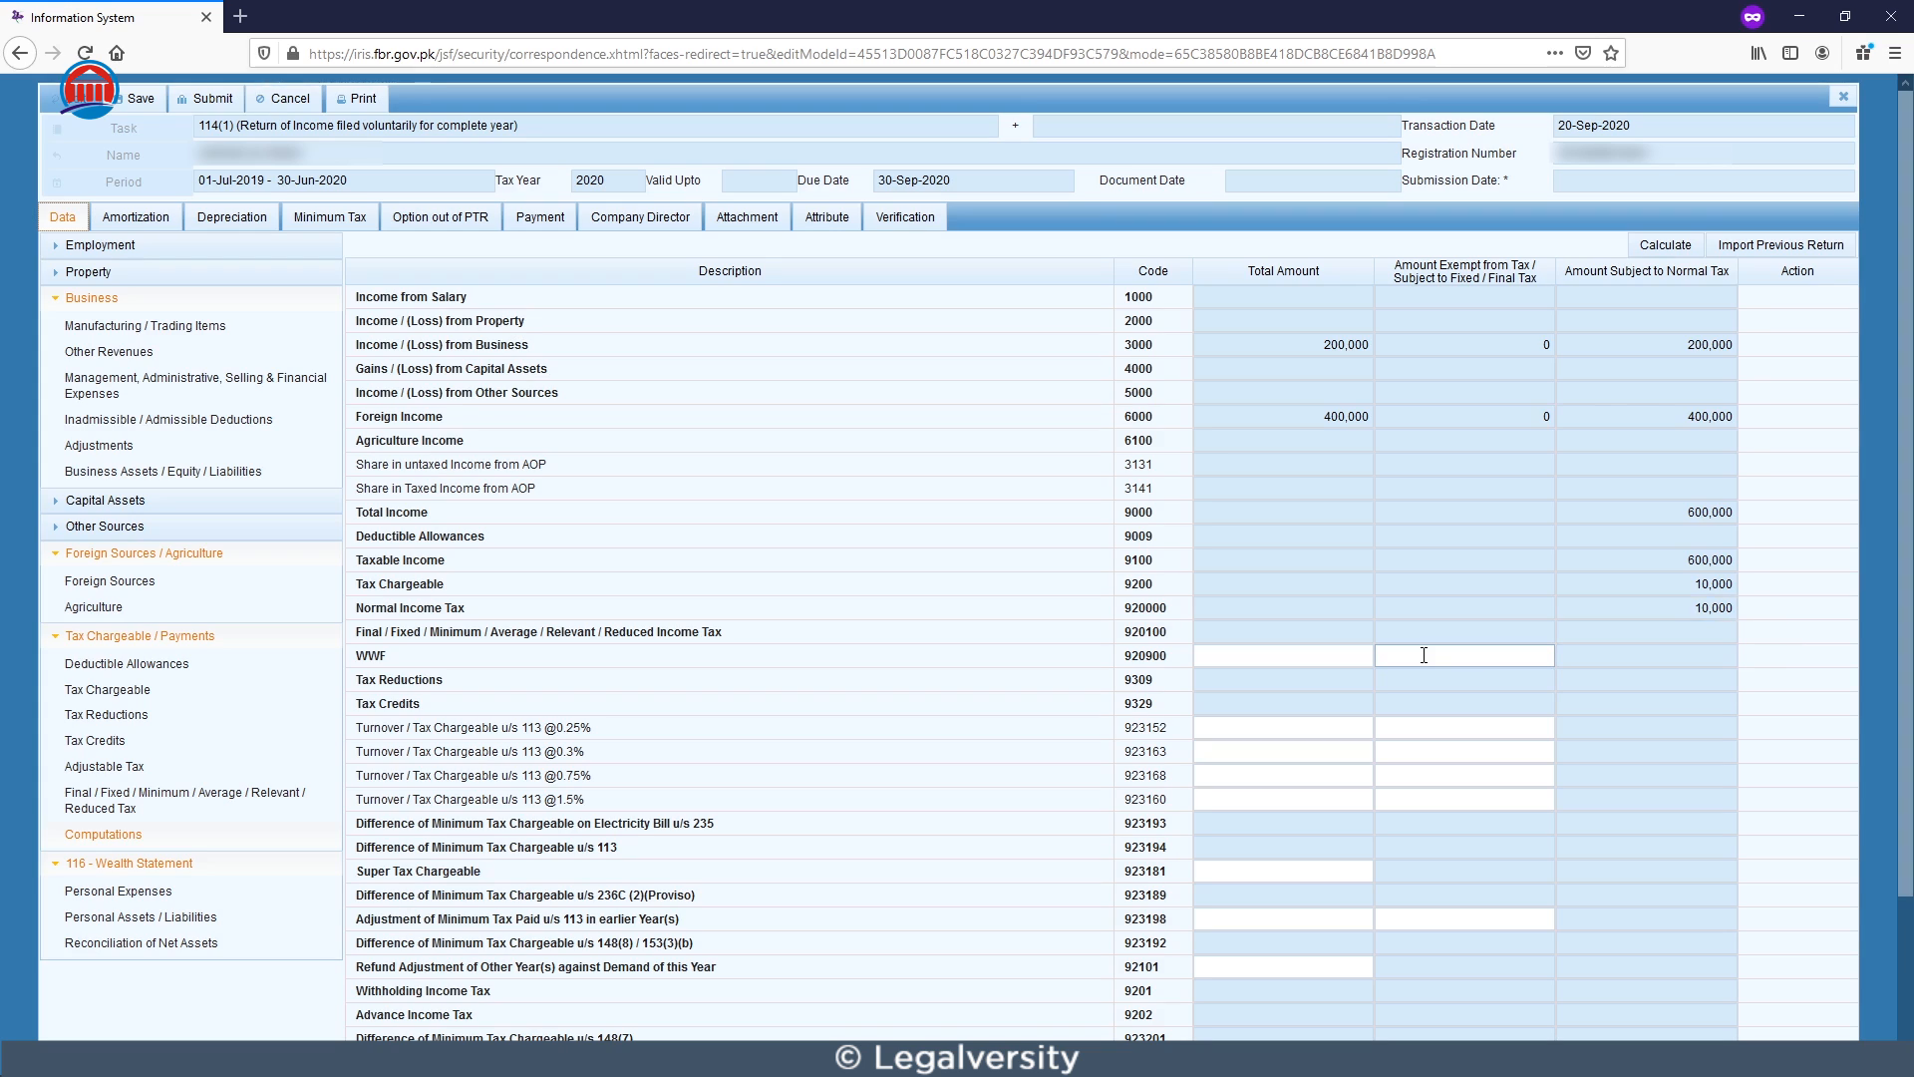
Work out the tax as a percentage of income in Calculator as 10000 ÷ 600000 × 100, and close Calculator.
key("super+r")
type("calc")
key("Return")
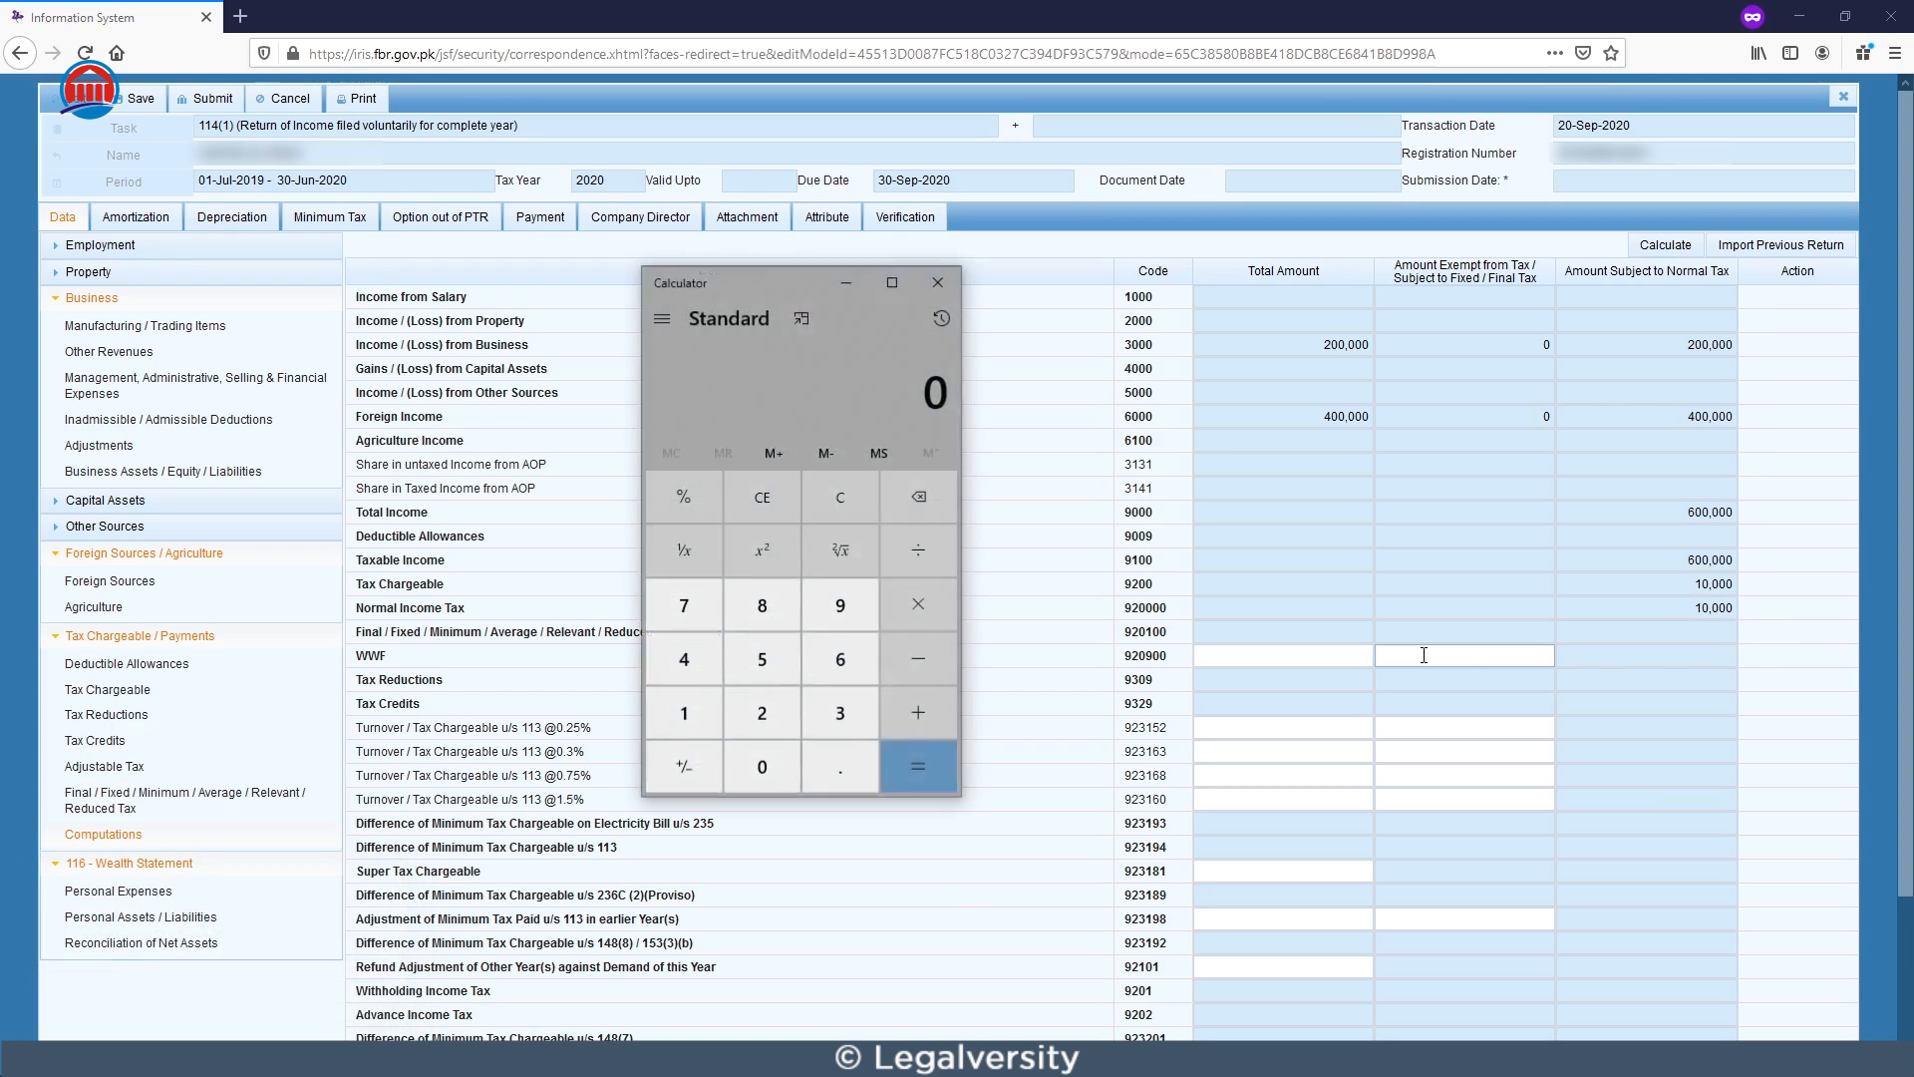
key("1")
key("0")
key("0")
key("0")
key("0")
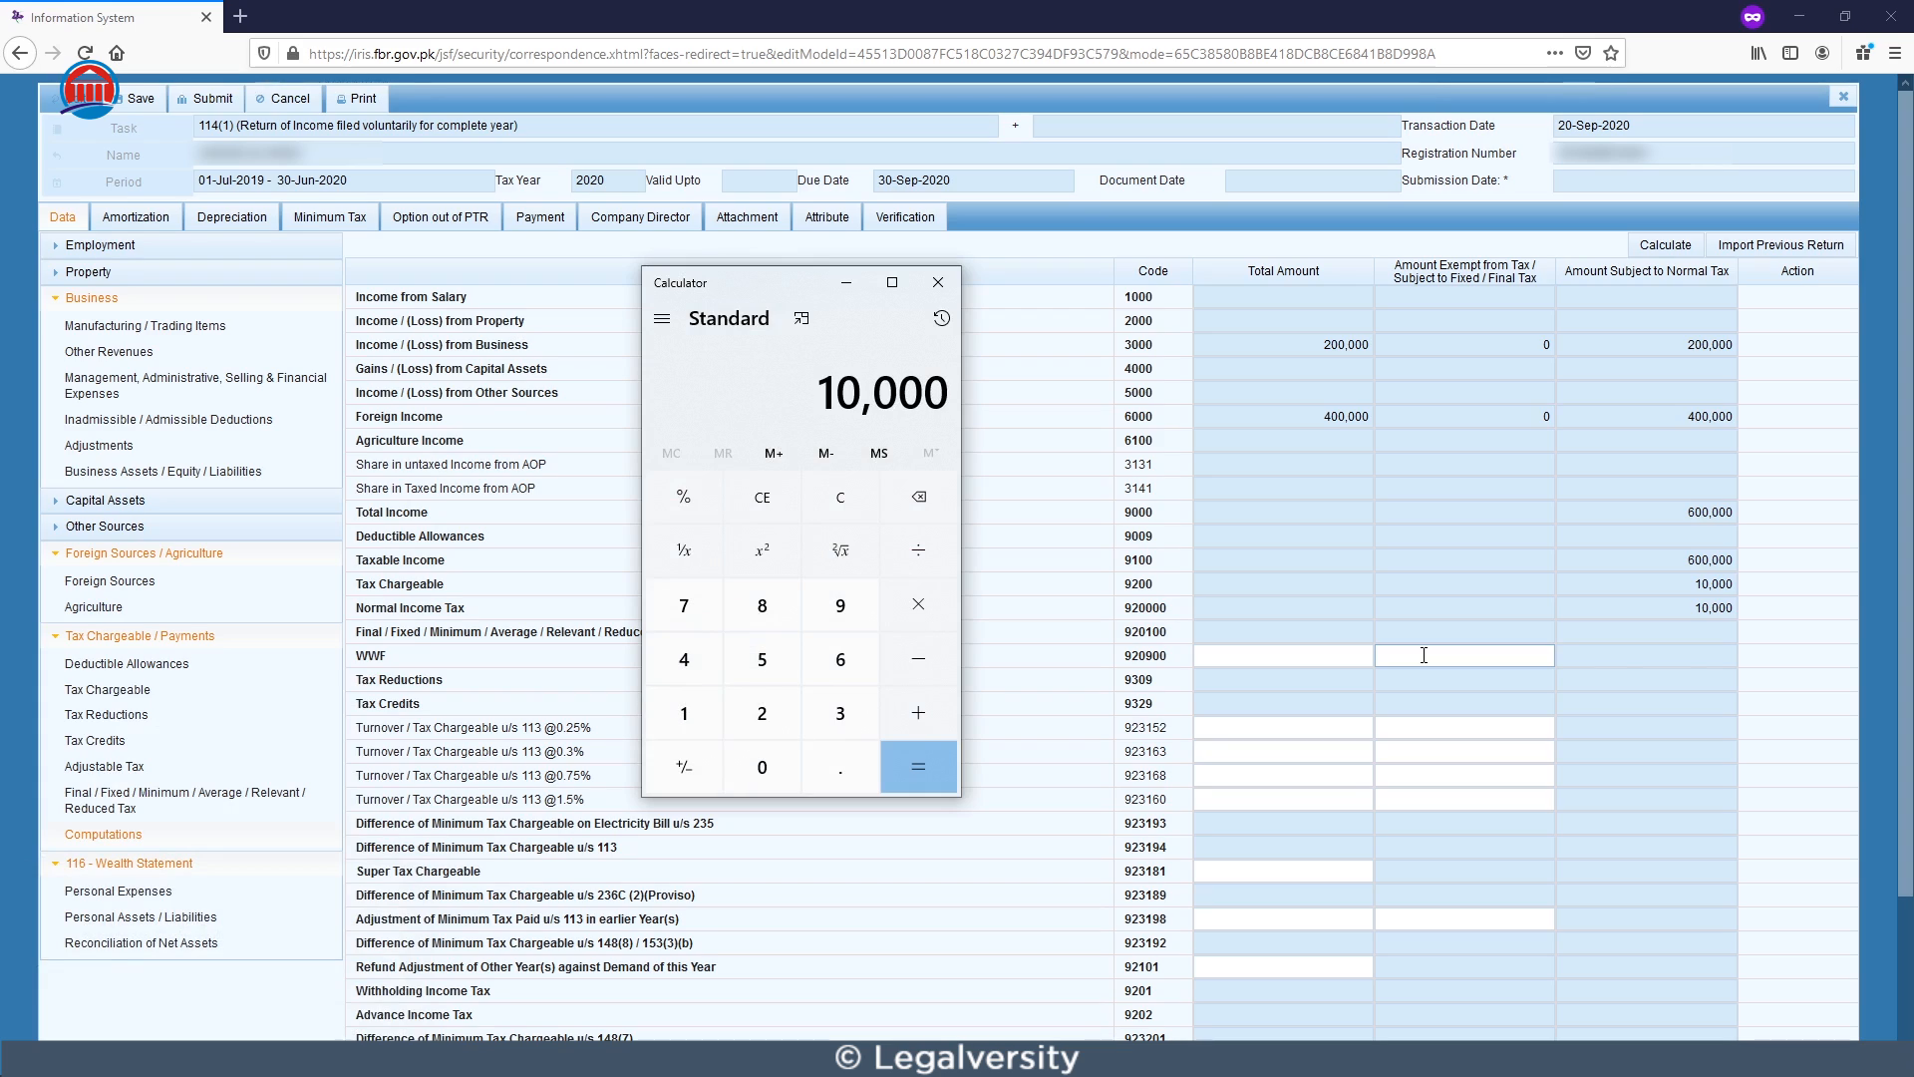
key("slash")
key("6")
key("0")
key("0")
key("0")
key("0")
key("0")
key("asterisk")
key("1")
key("0")
key("0")
key("Return")
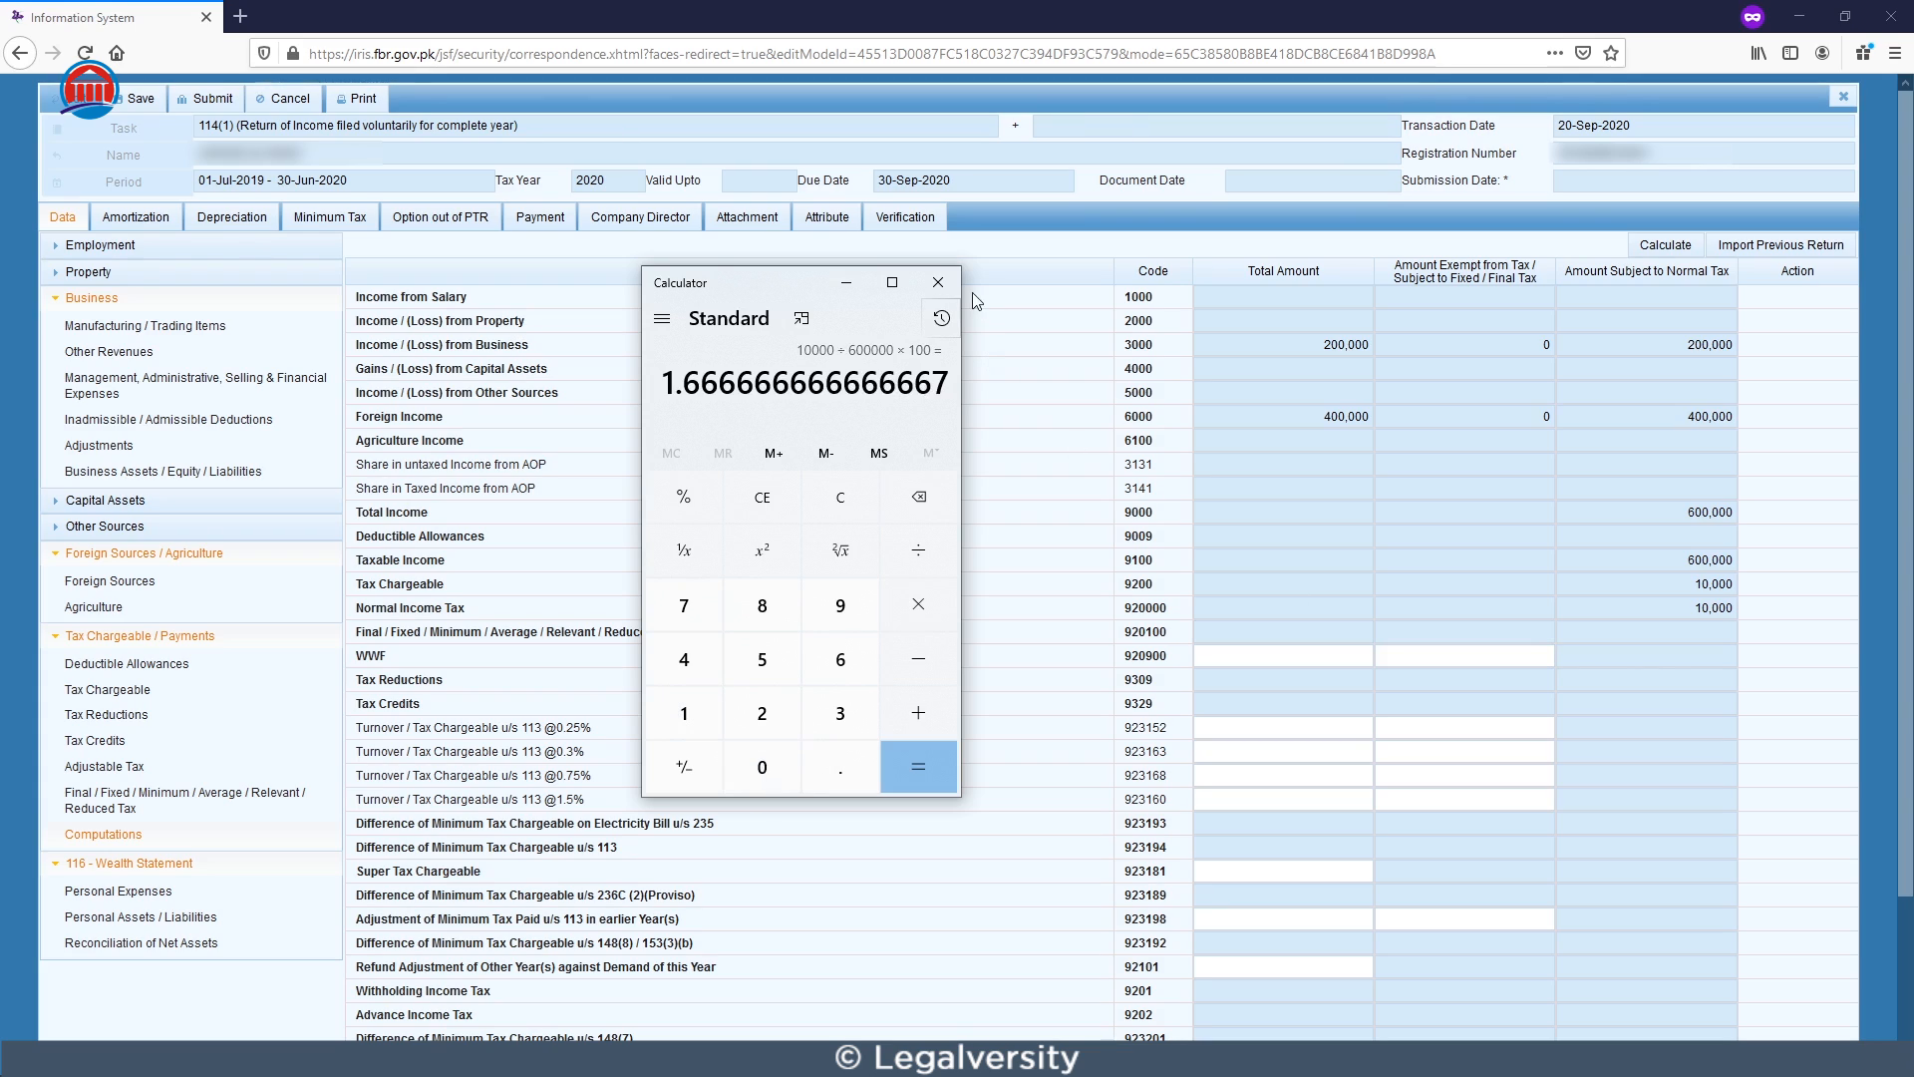
left_click(938, 283)
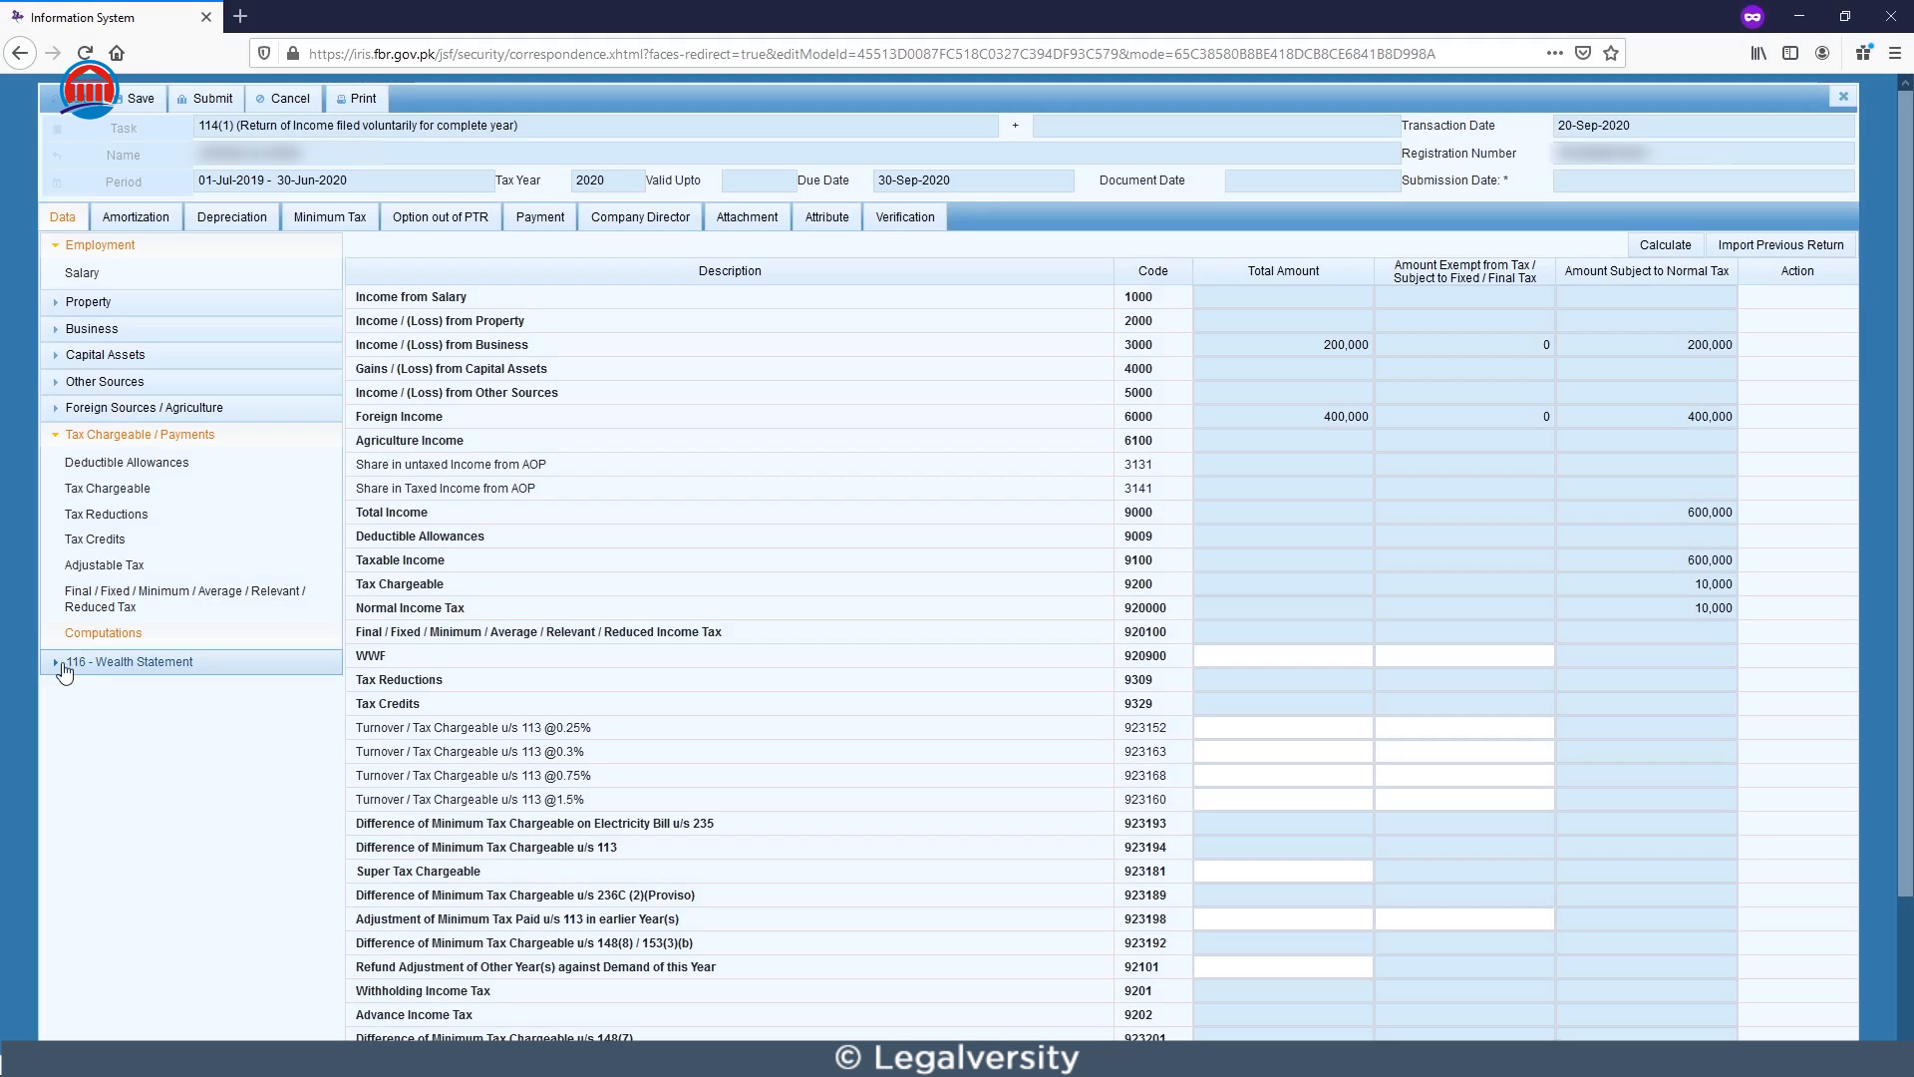
Open Personal Expenses under 116 - Wealth Statement and examine heads such as Rent, Travelling, Electricity, Gas, Telephone, Medical and Educational.
left_click(104, 666)
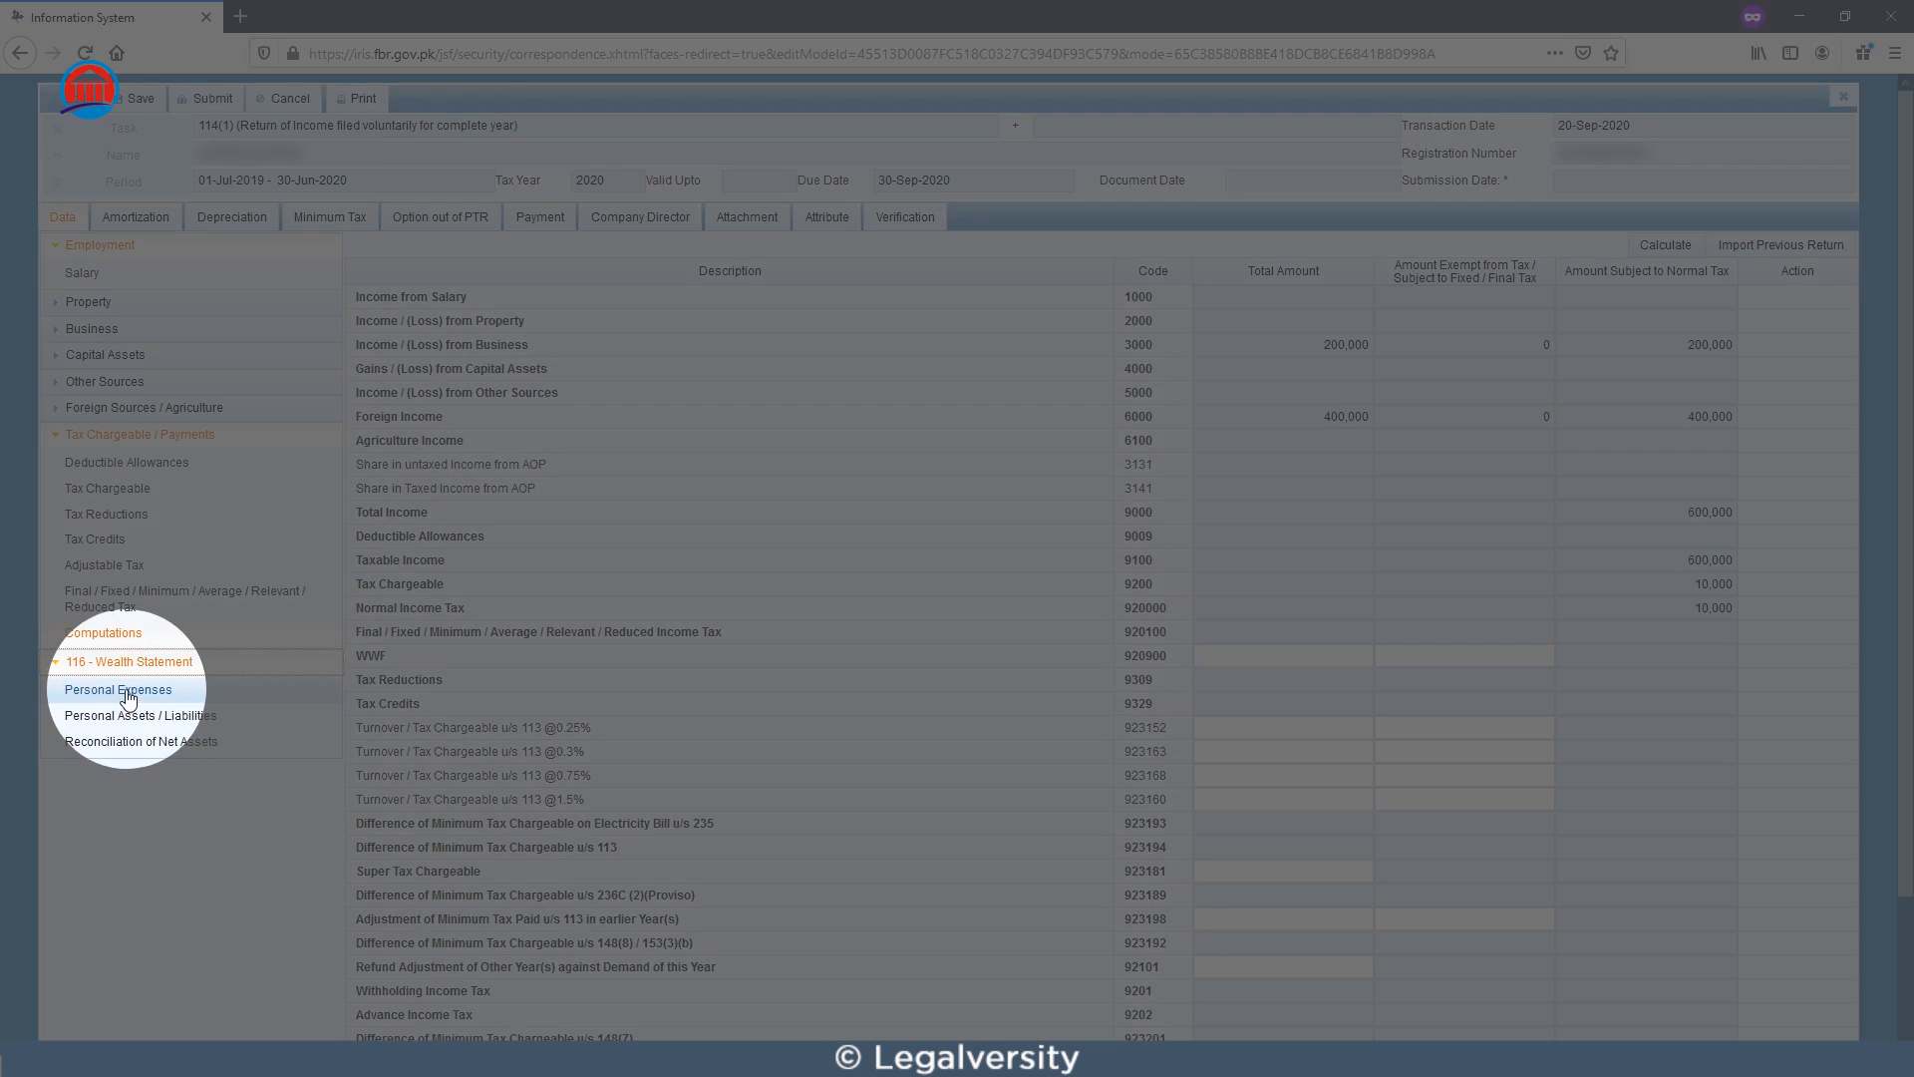
left_click(137, 695)
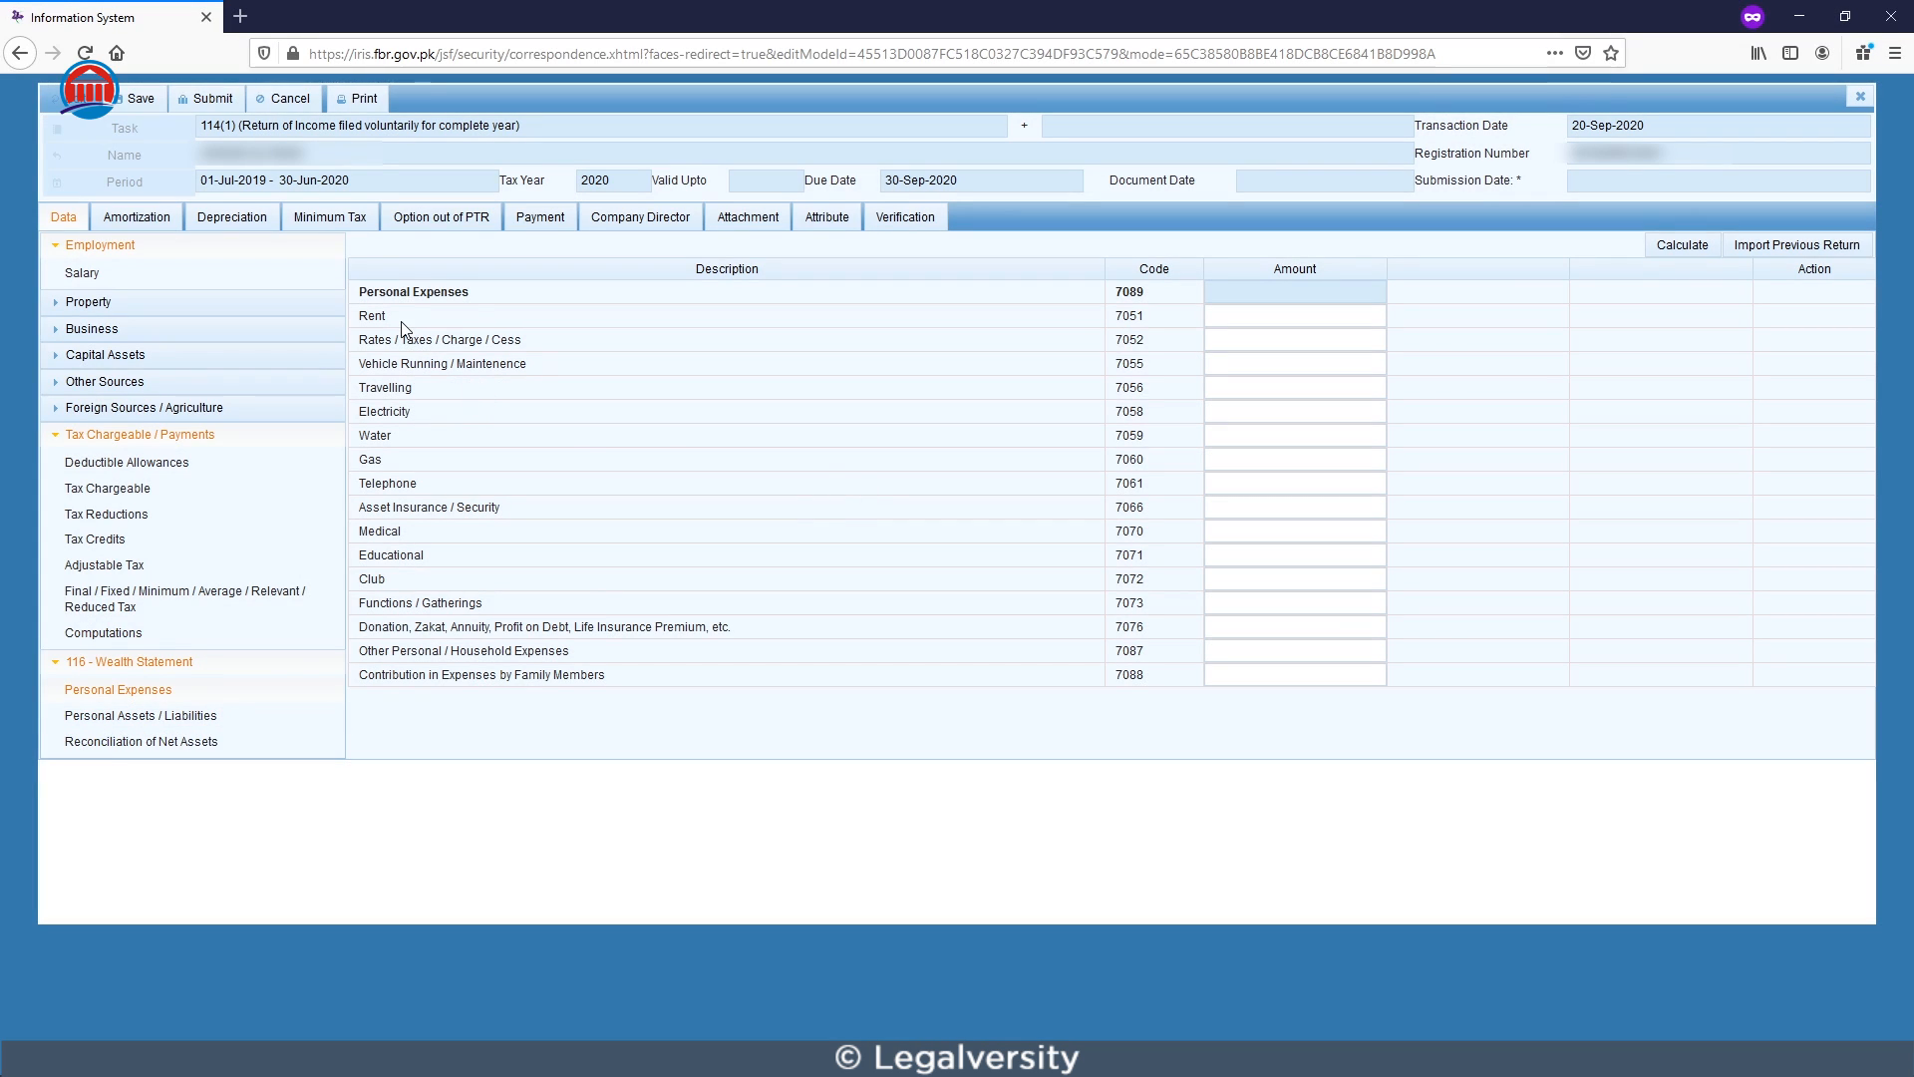
double_click(362, 316)
left_click(410, 317)
double_click(374, 387)
double_click(374, 411)
double_click(371, 459)
double_click(387, 483)
double_click(380, 530)
double_click(393, 555)
left_click(442, 558)
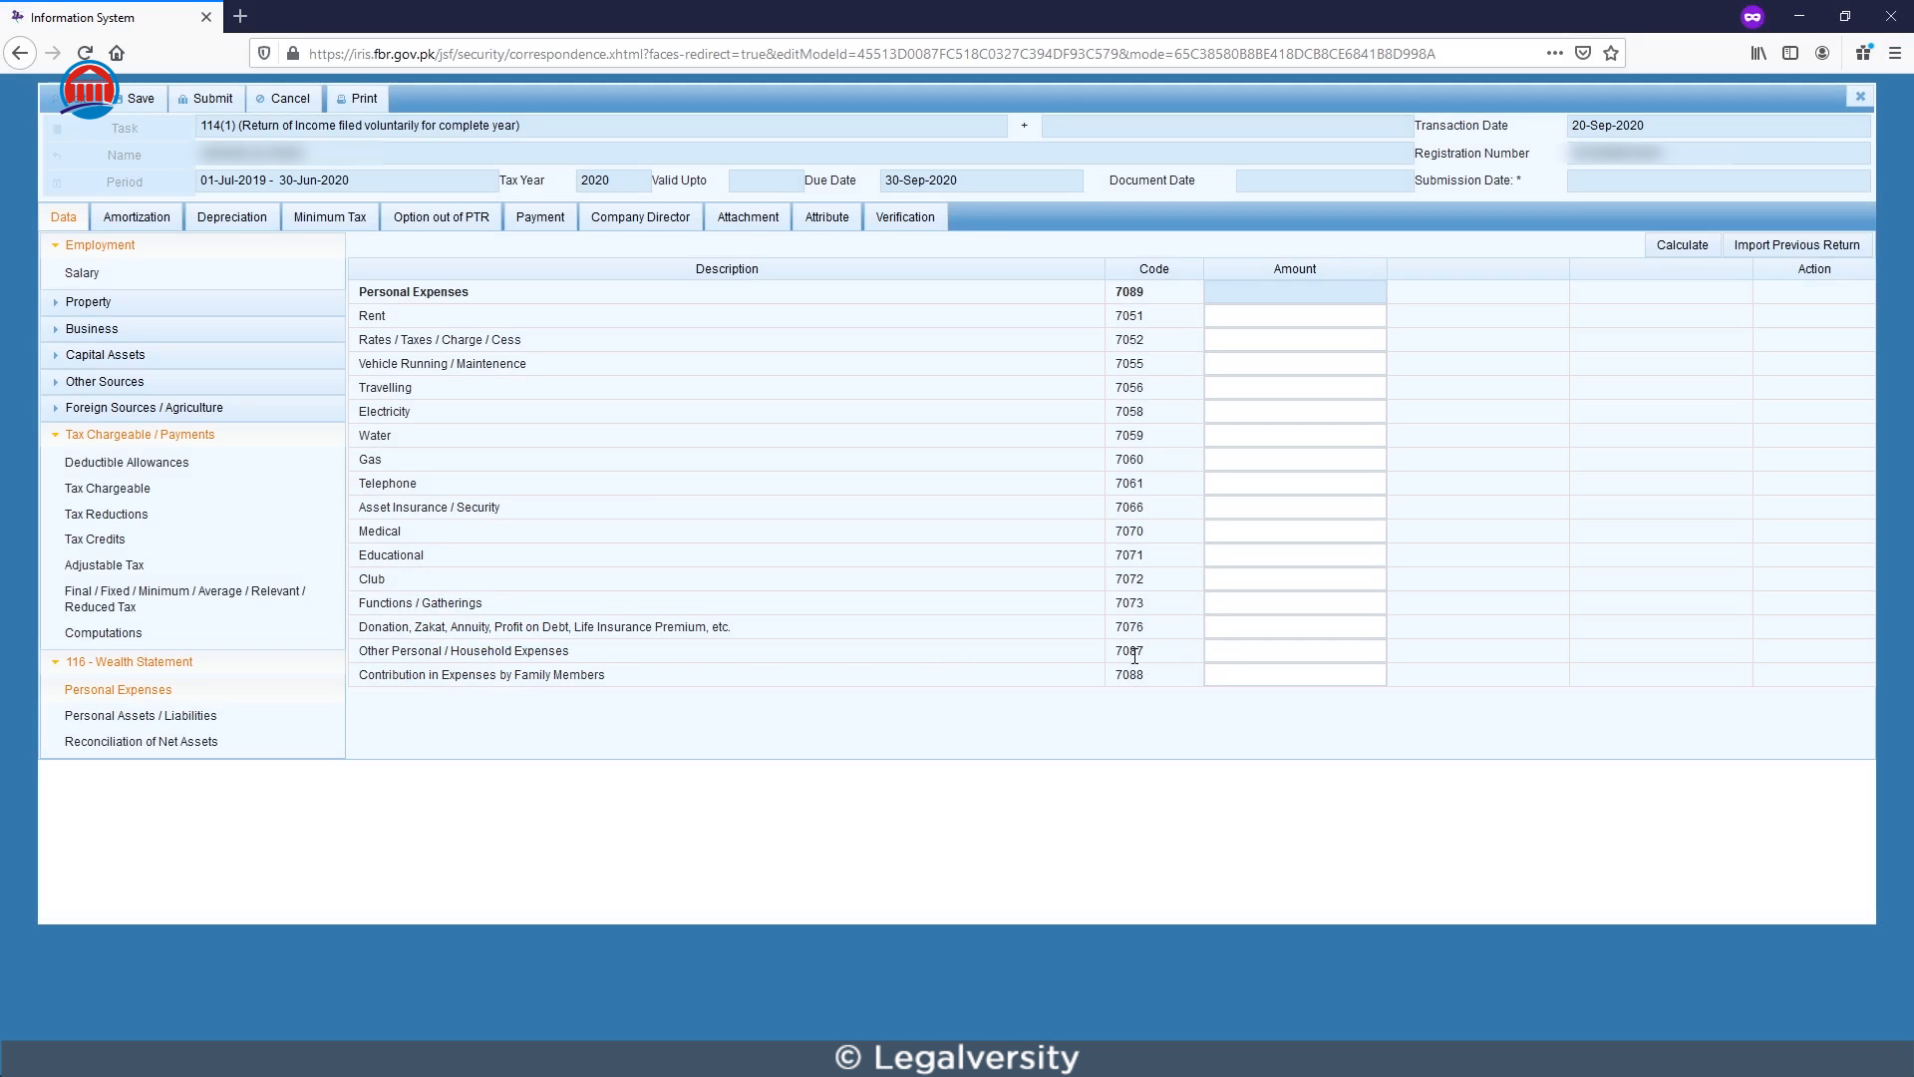
Enter 300,000 as Other Personal / Household Expenses and calculate the page.
left_click(1223, 654)
type("300,000")
left_click(1684, 247)
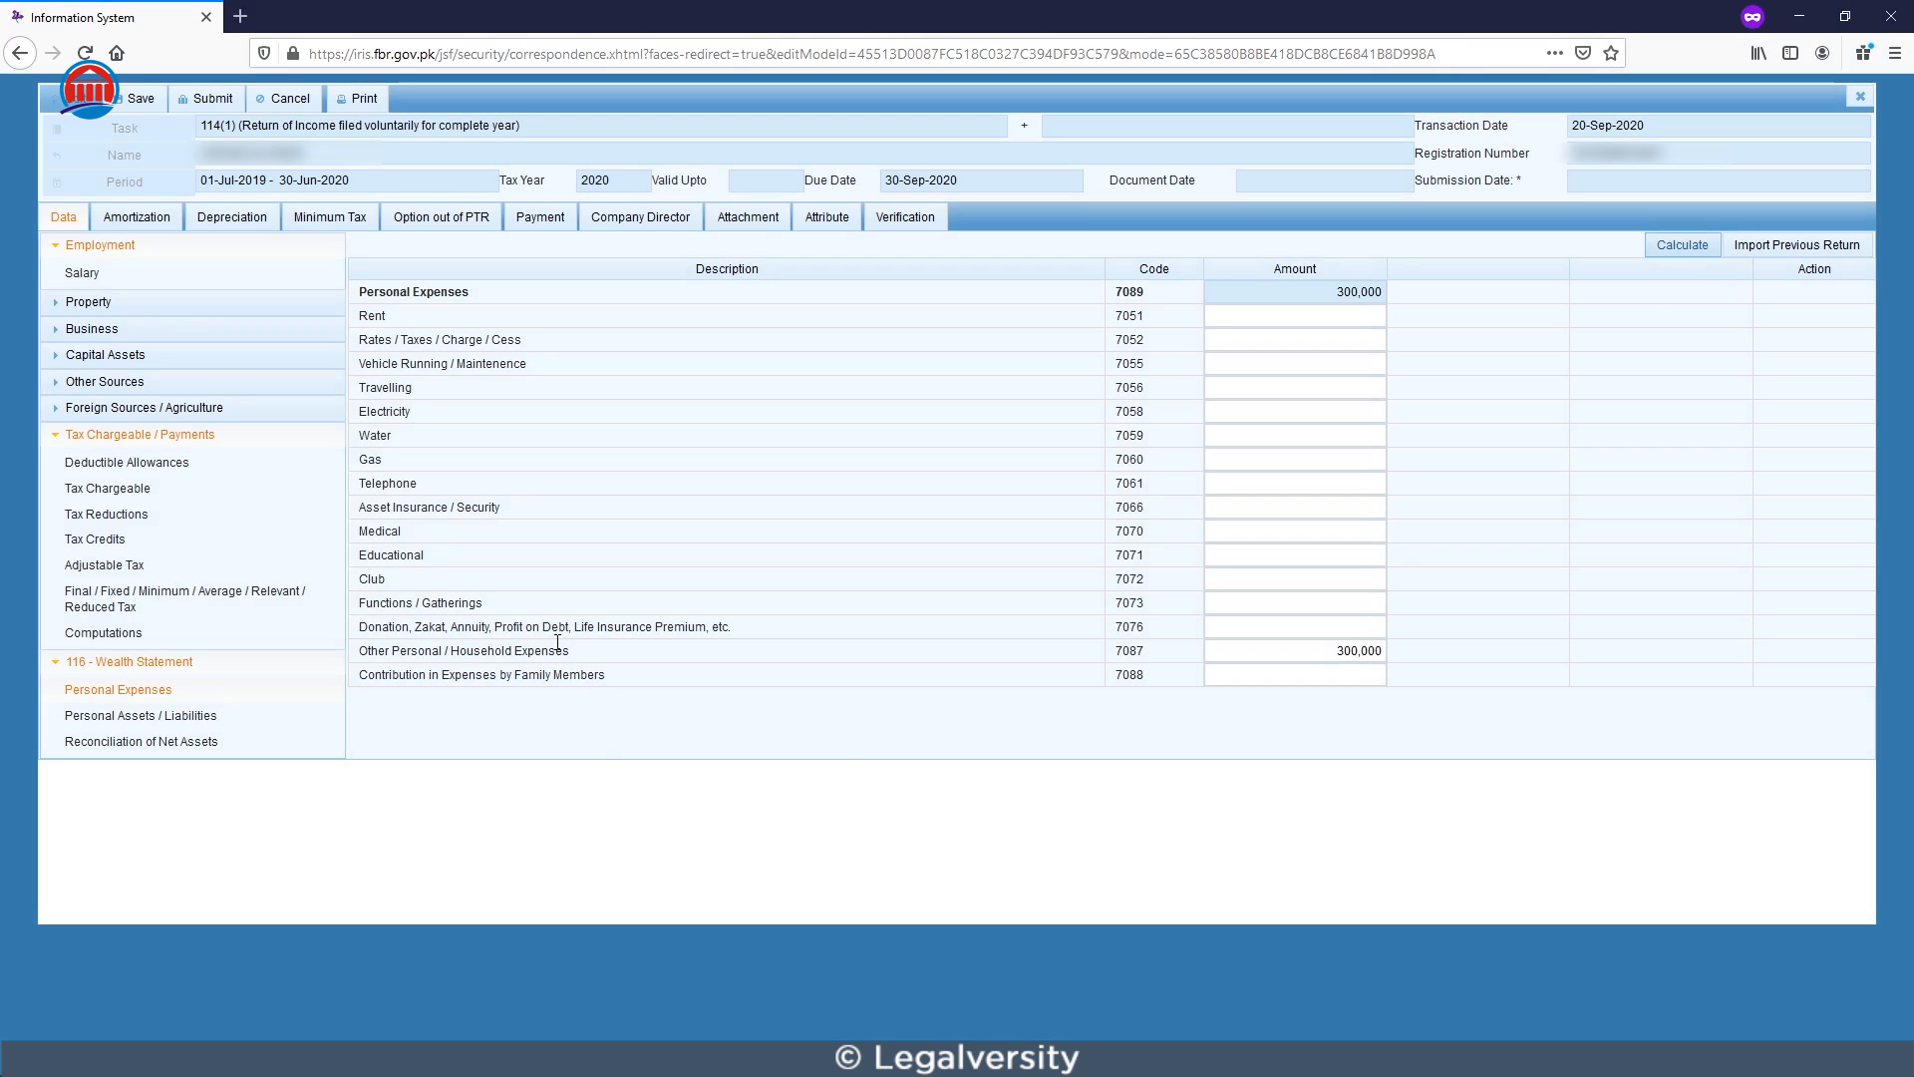
Enter 10,000 as Medical and 15,000 as Educational personal expenses, and recalculate the page.
left_click(1239, 539)
type("10000")
left_click(1245, 558)
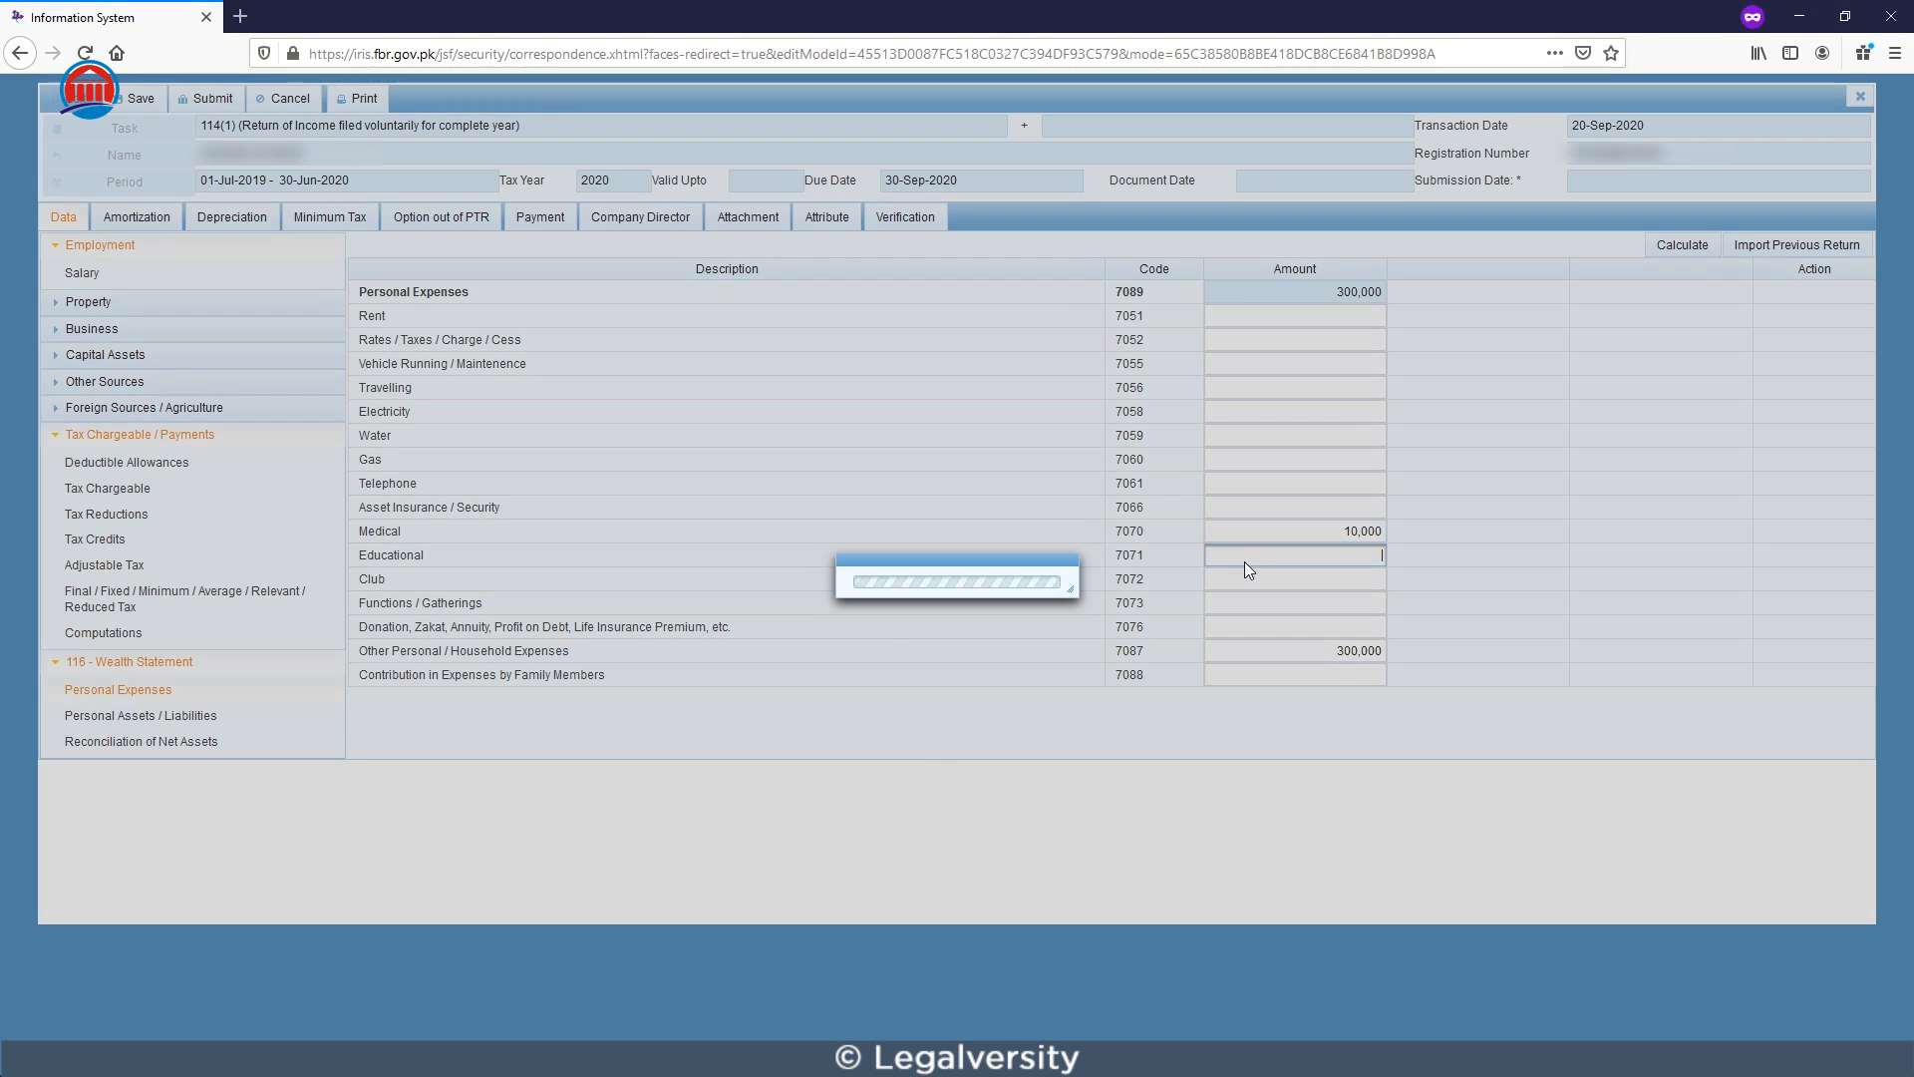
type("15000")
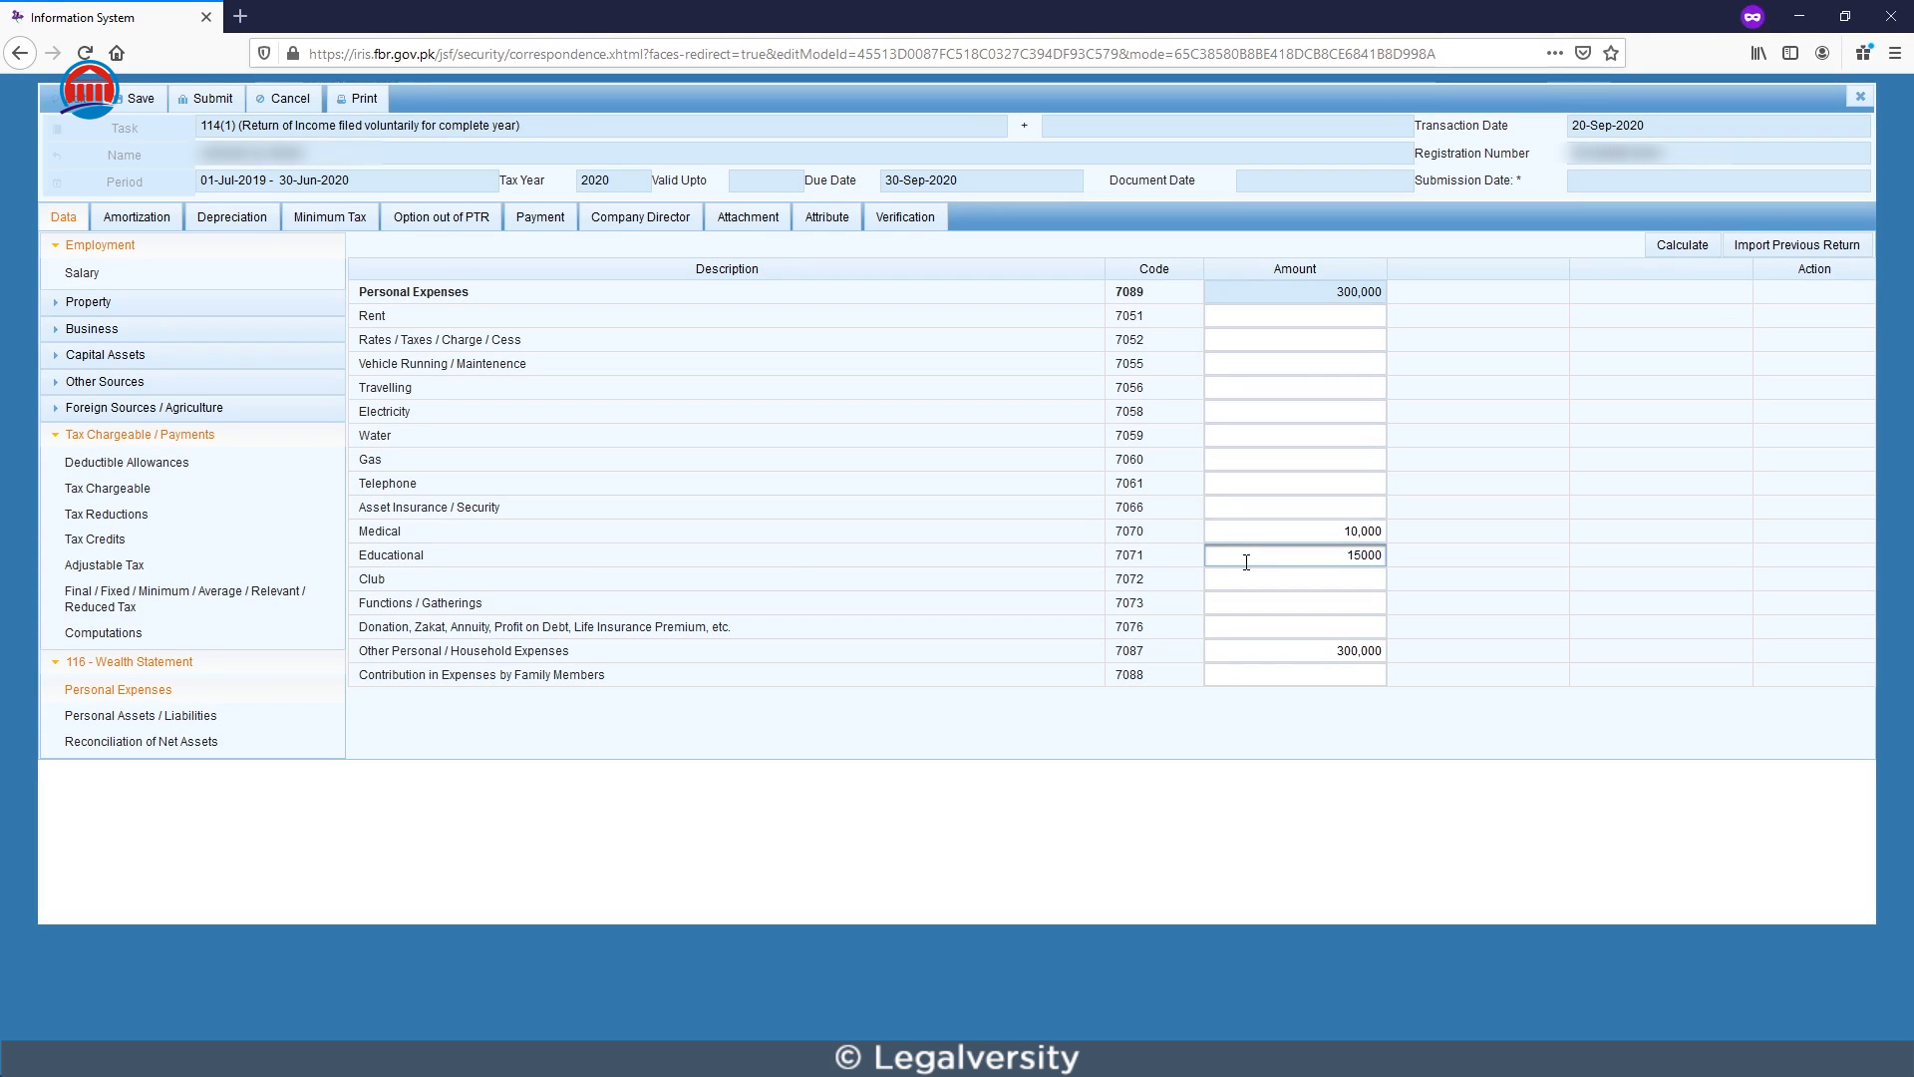
left_click(1676, 249)
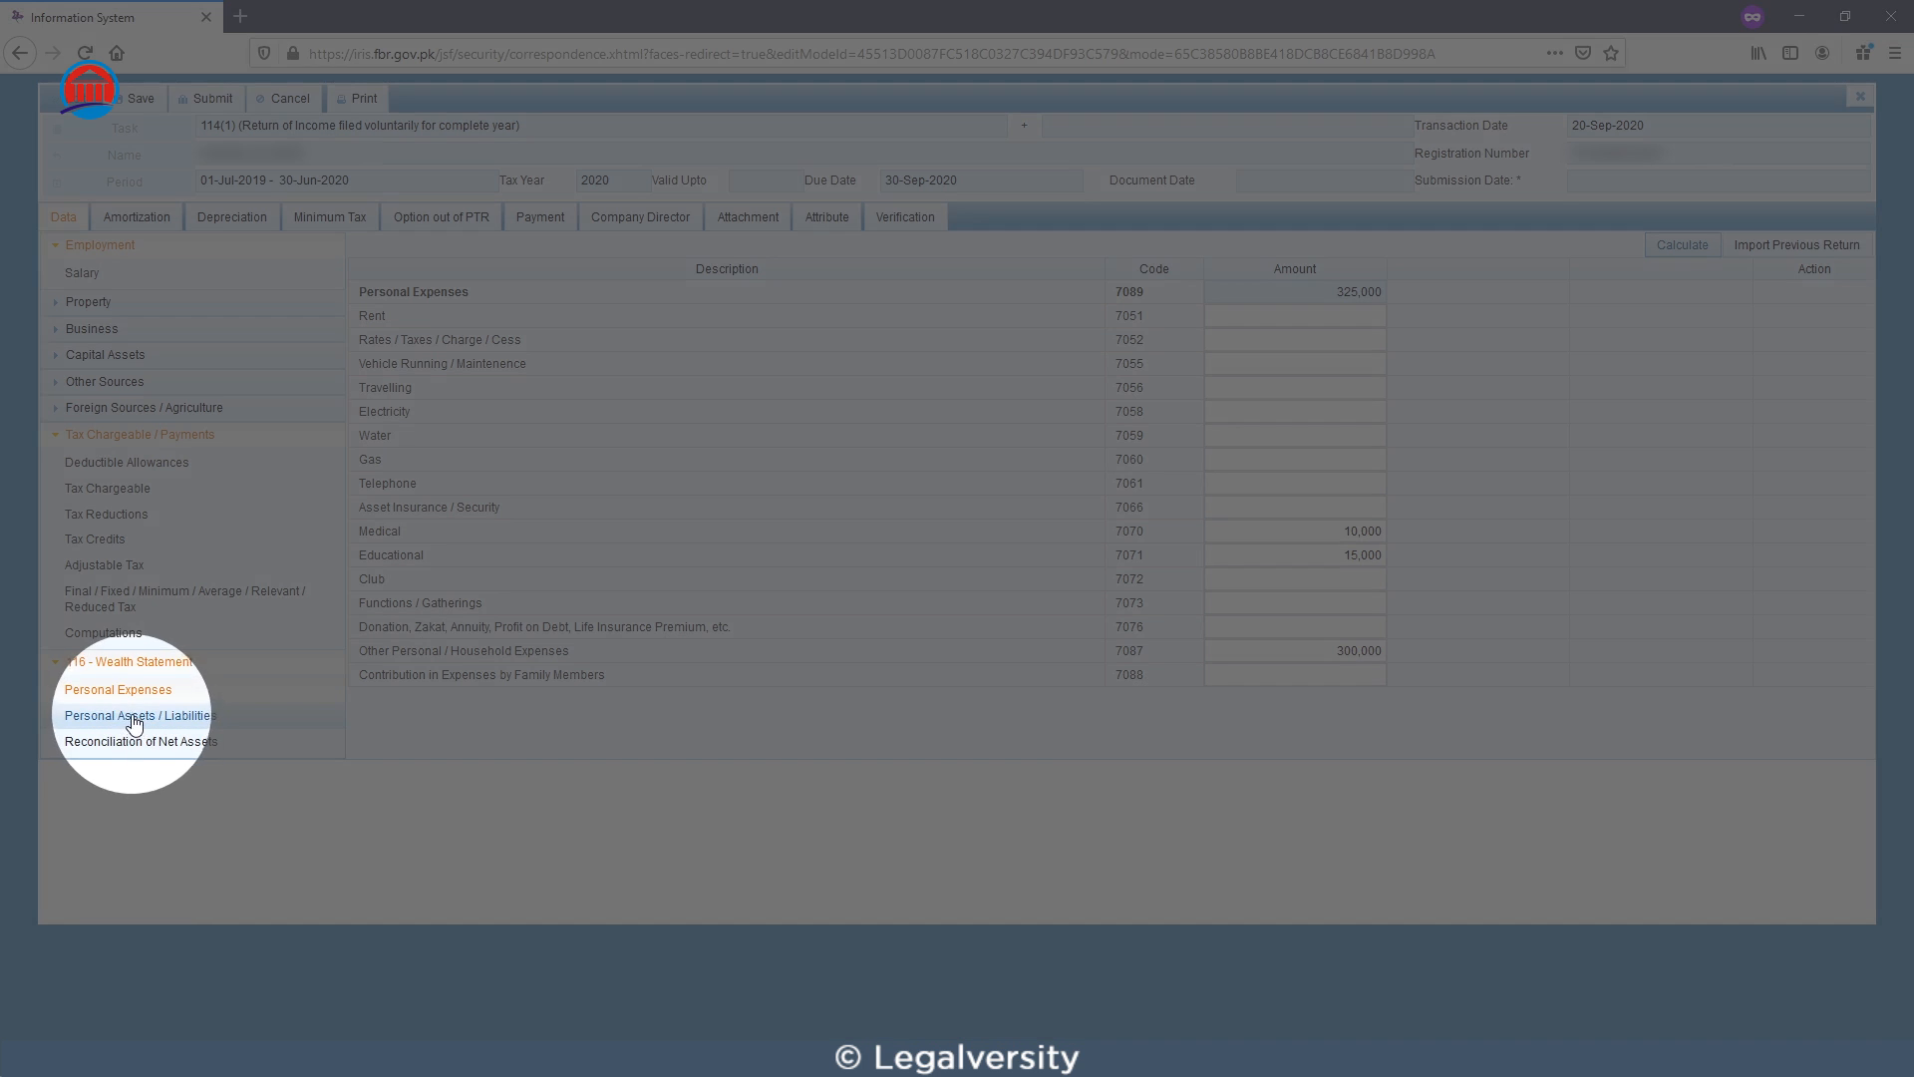
Open Personal Assets / Liabilities, view the entry form for Agricultural Property, and close it without adding a property.
left_click(133, 718)
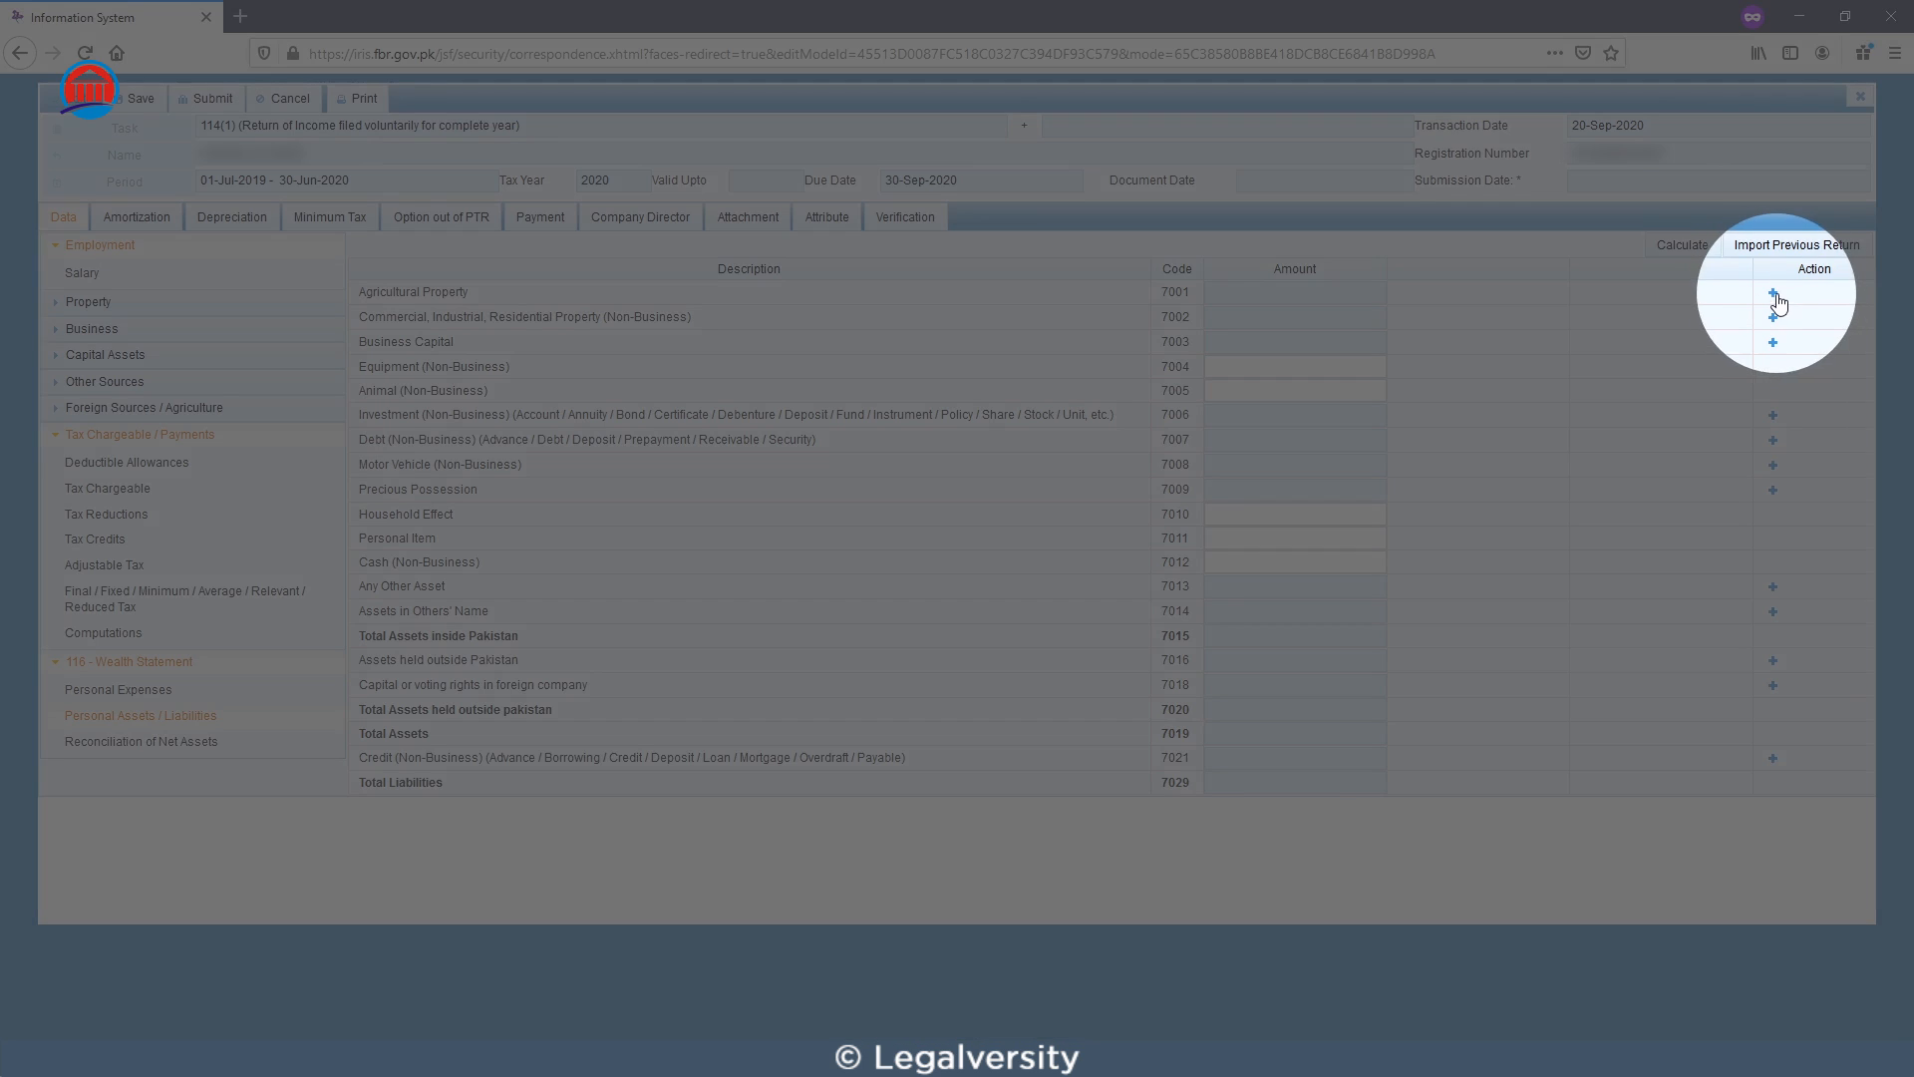
left_click(1774, 294)
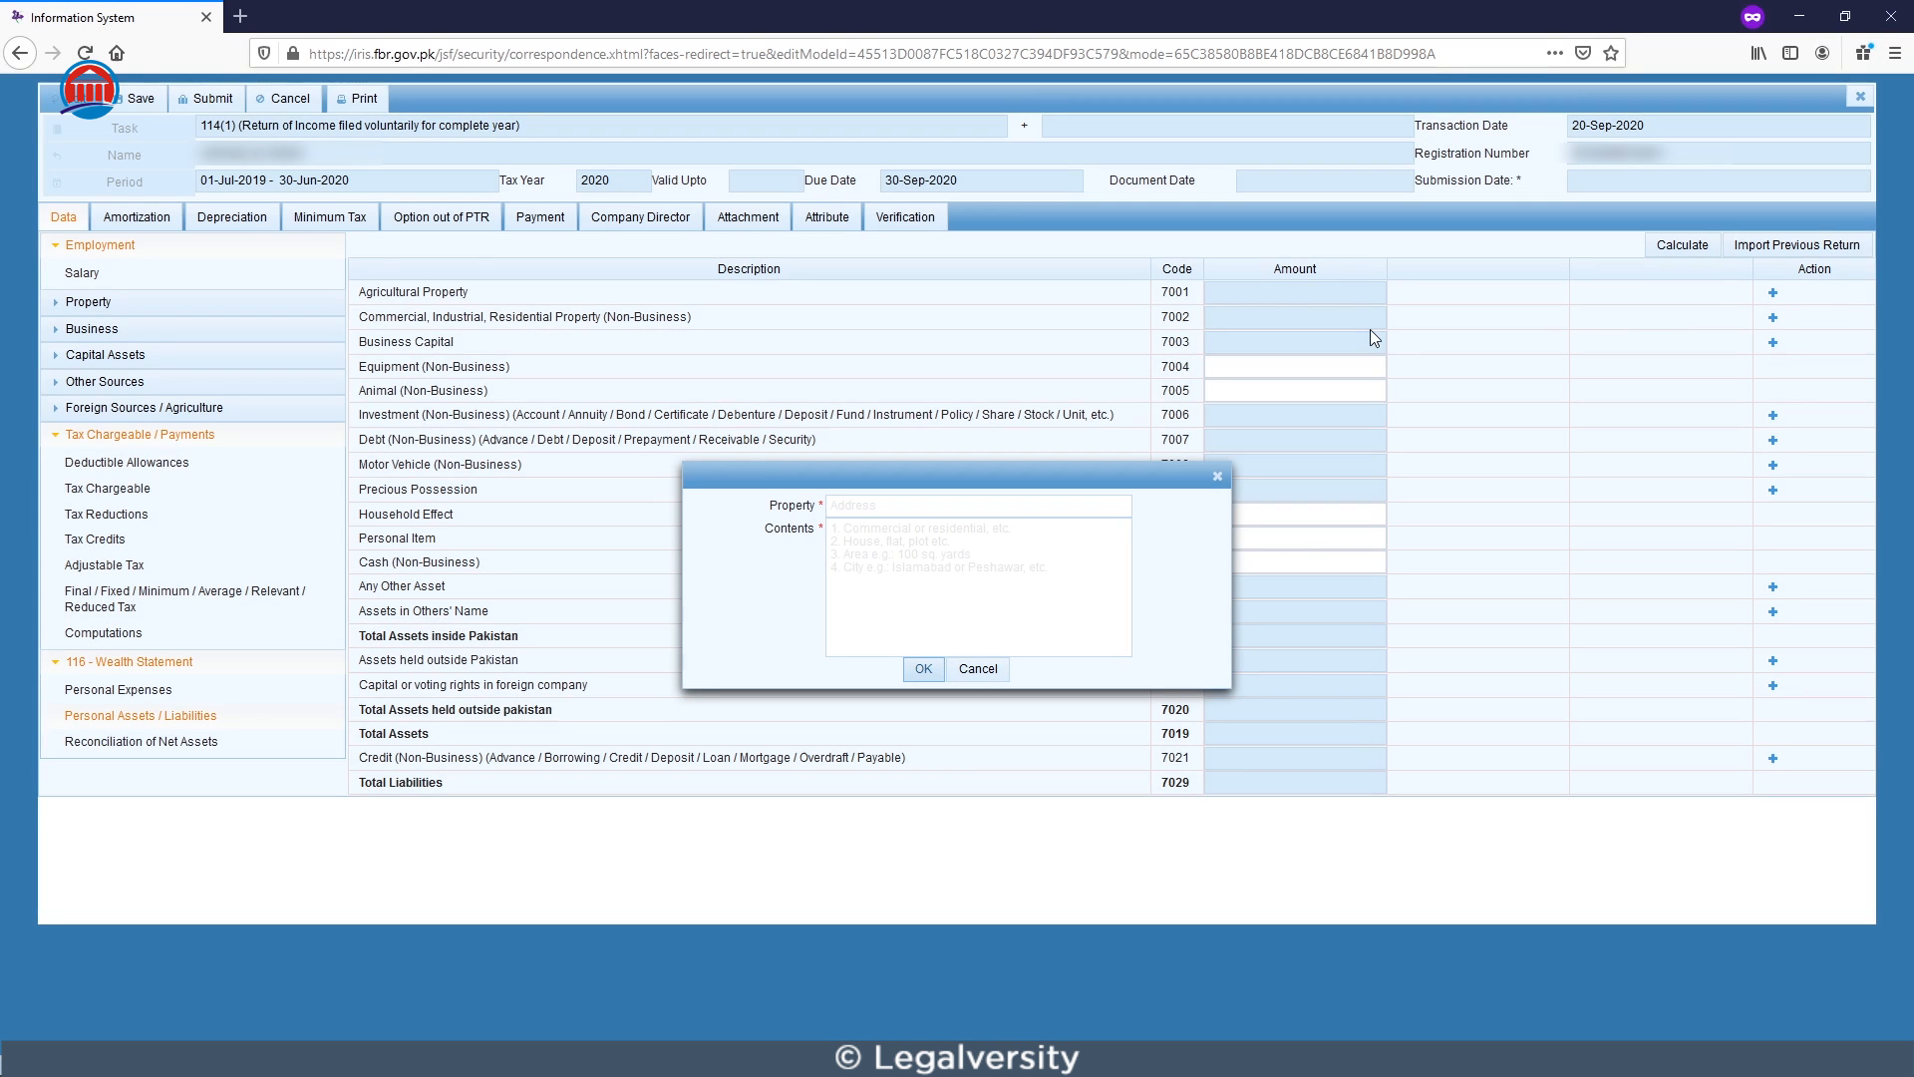
left_click(908, 551)
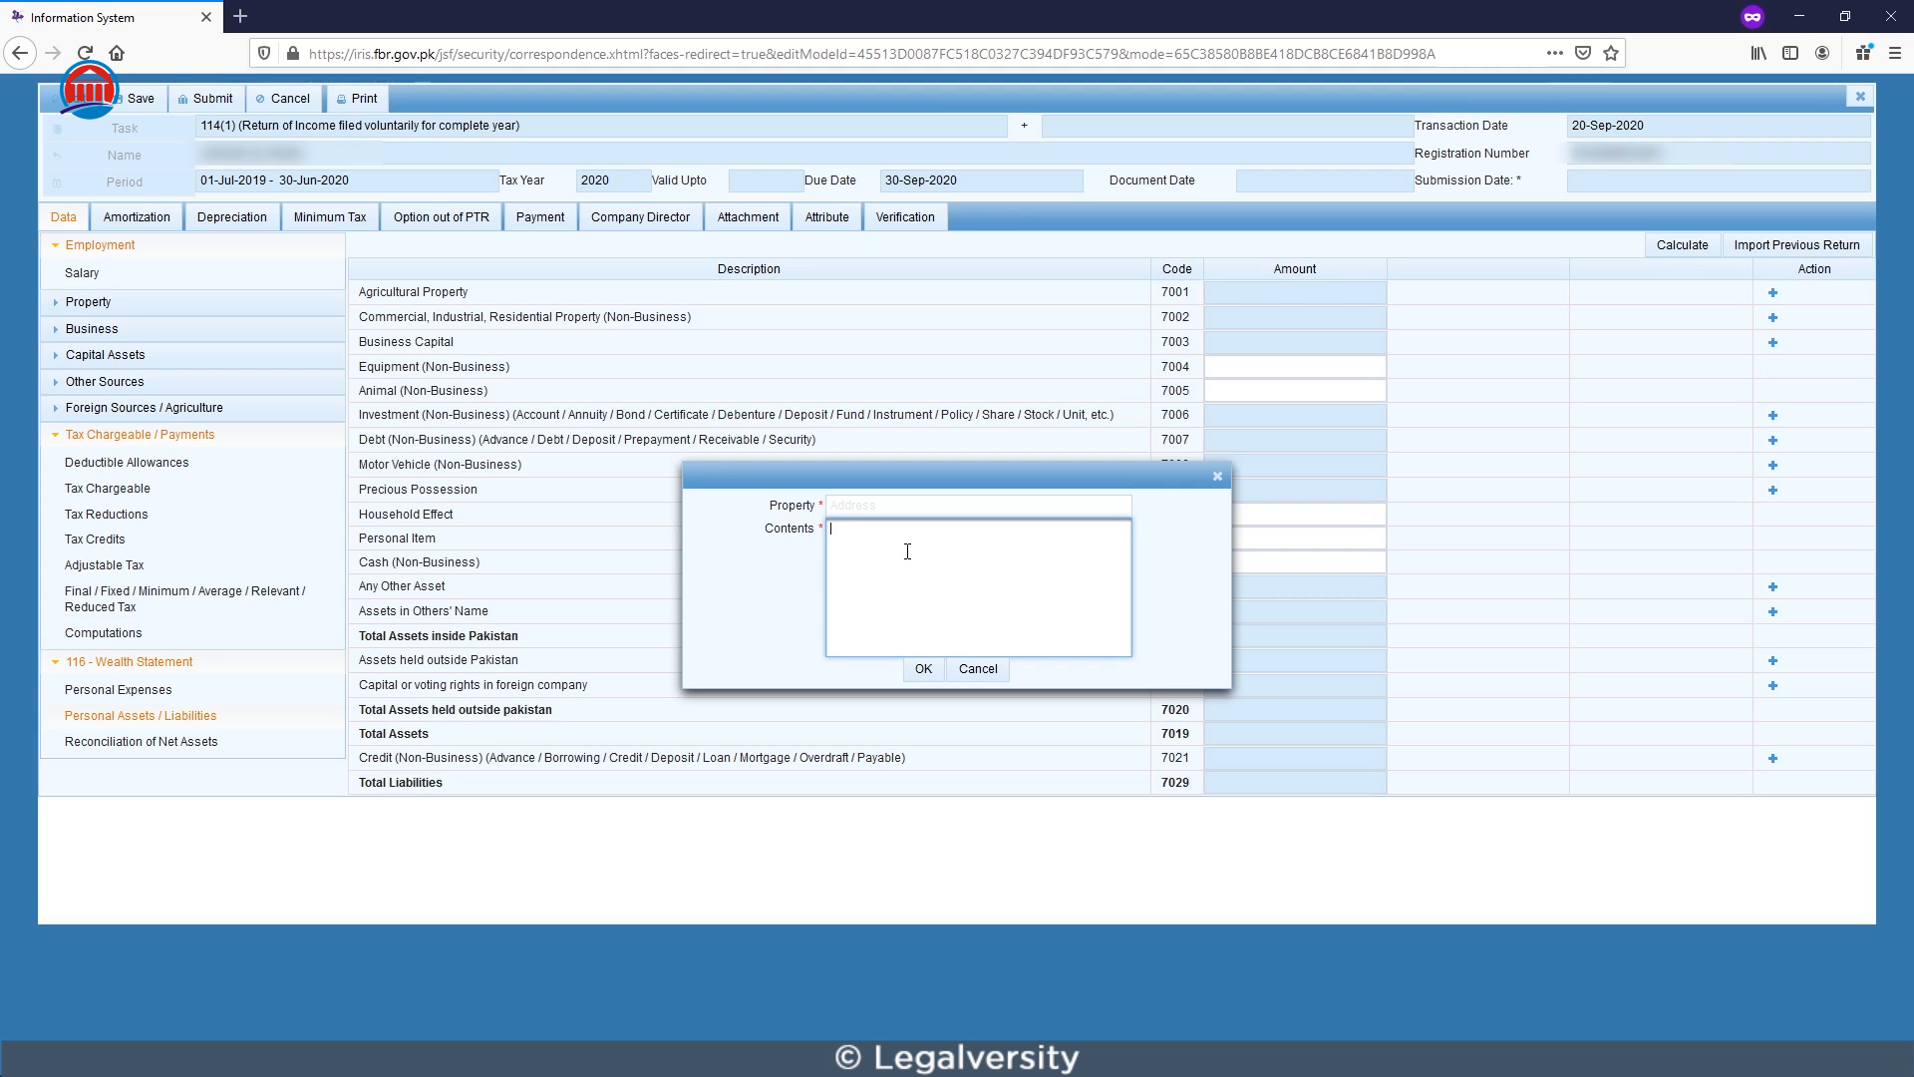
left_click(993, 674)
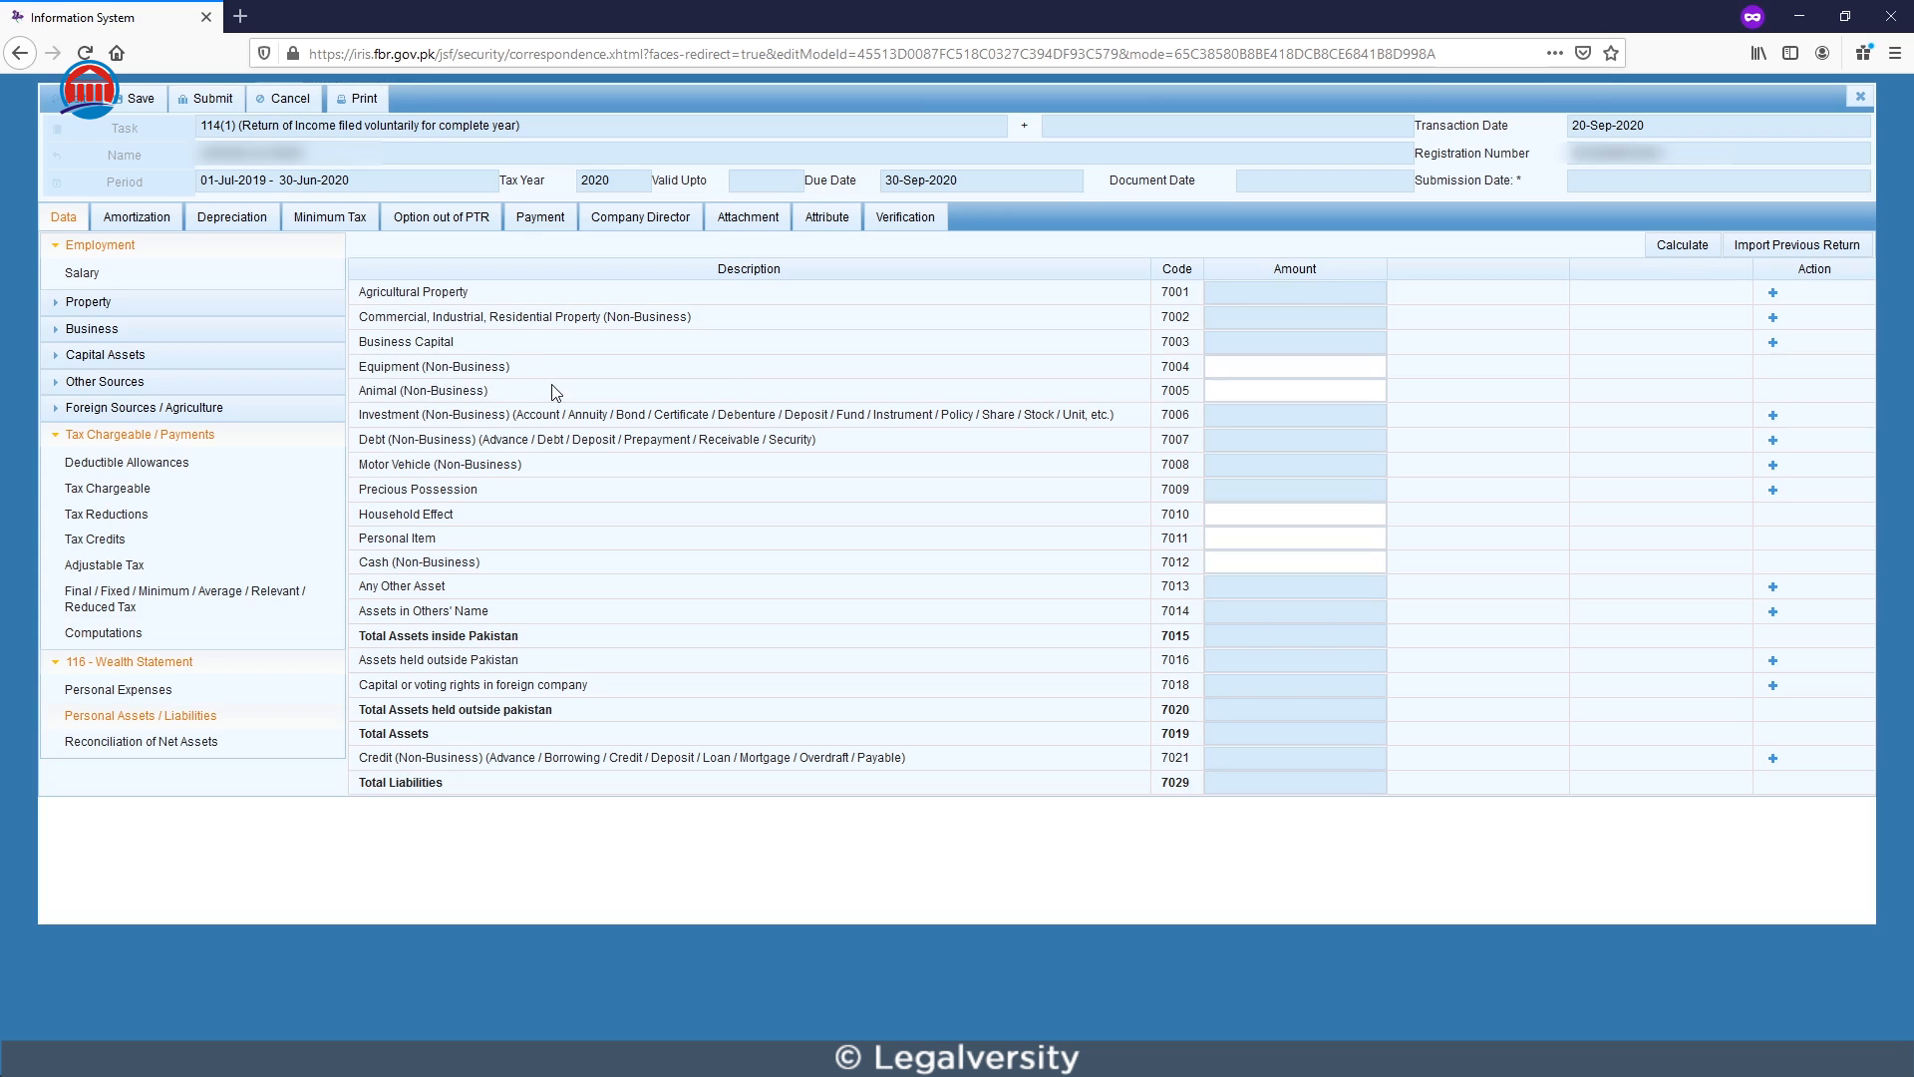
Examine the Animal, Motor Vehicle and Precious Possession heads, and view the Precious Possession entry form without adding an asset.
left_click(1249, 390)
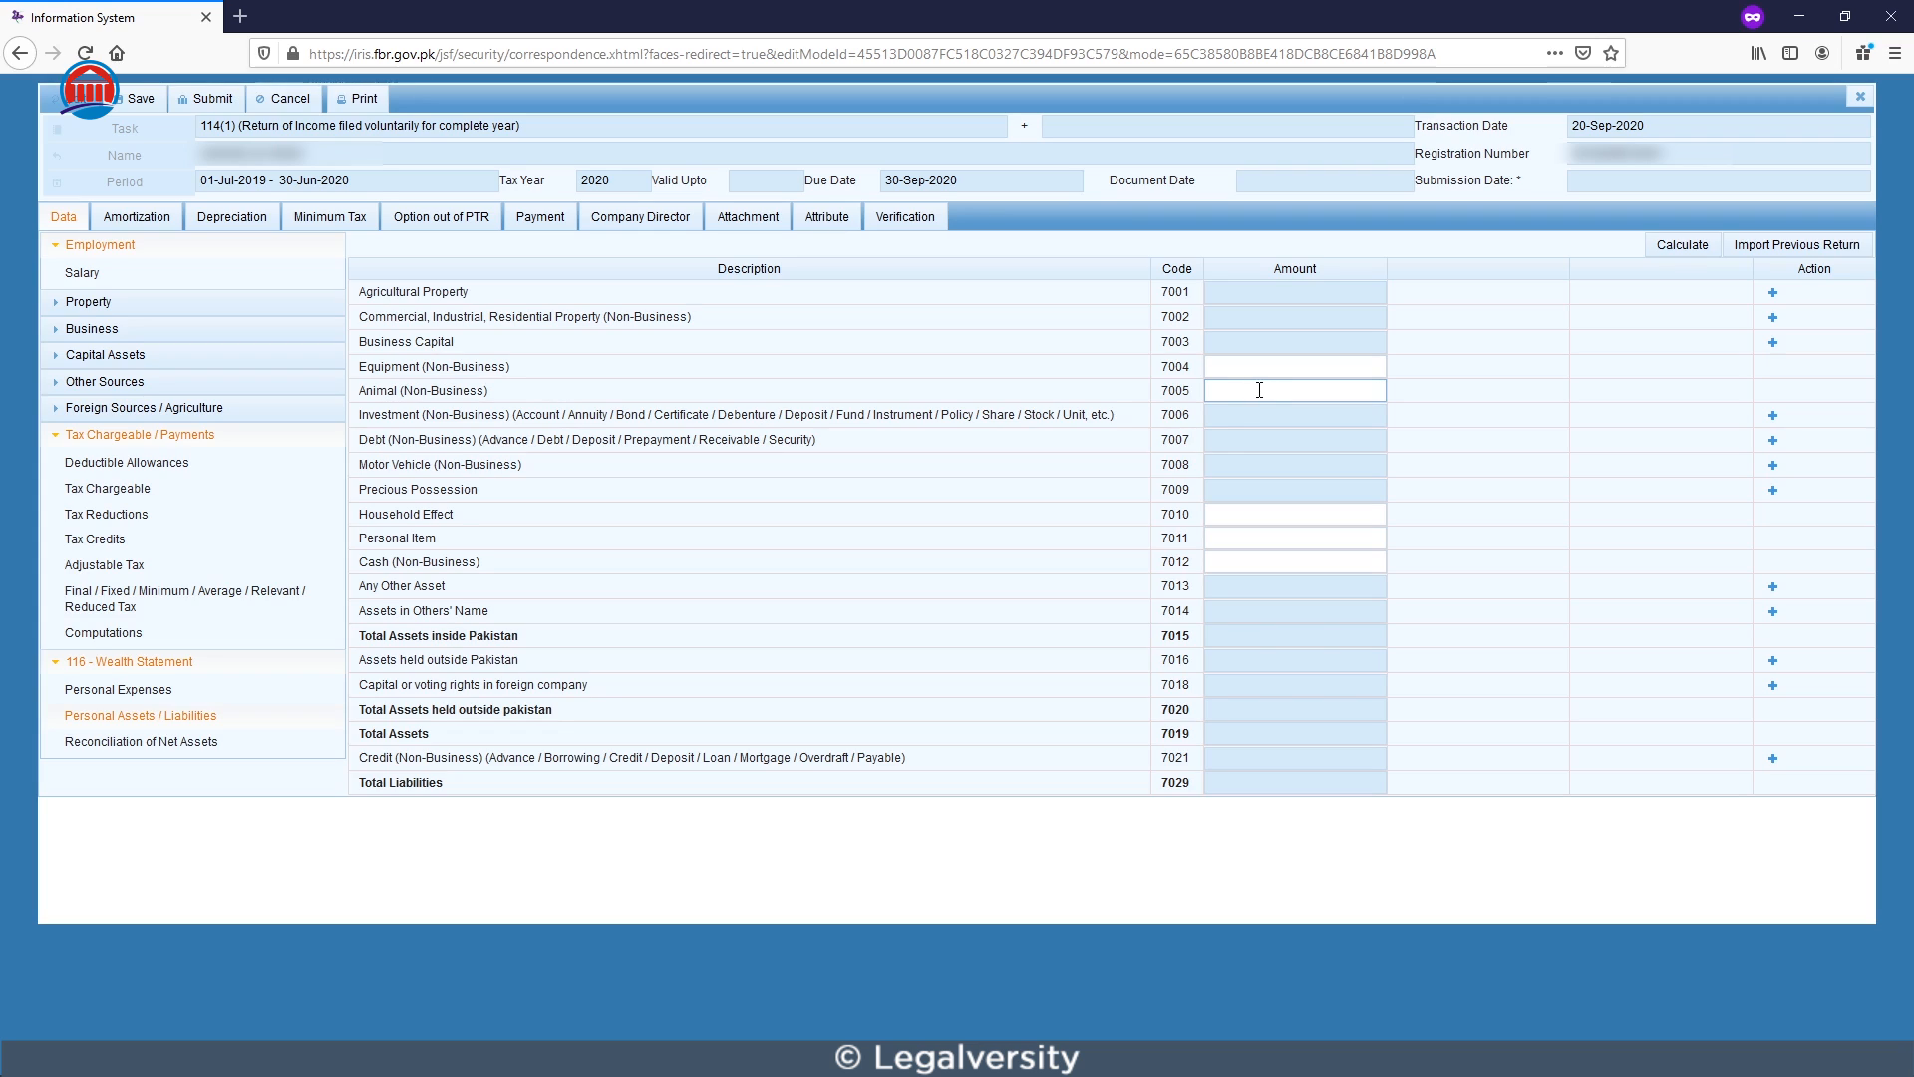
left_click_drag(453, 465, 350, 470)
left_click(463, 469)
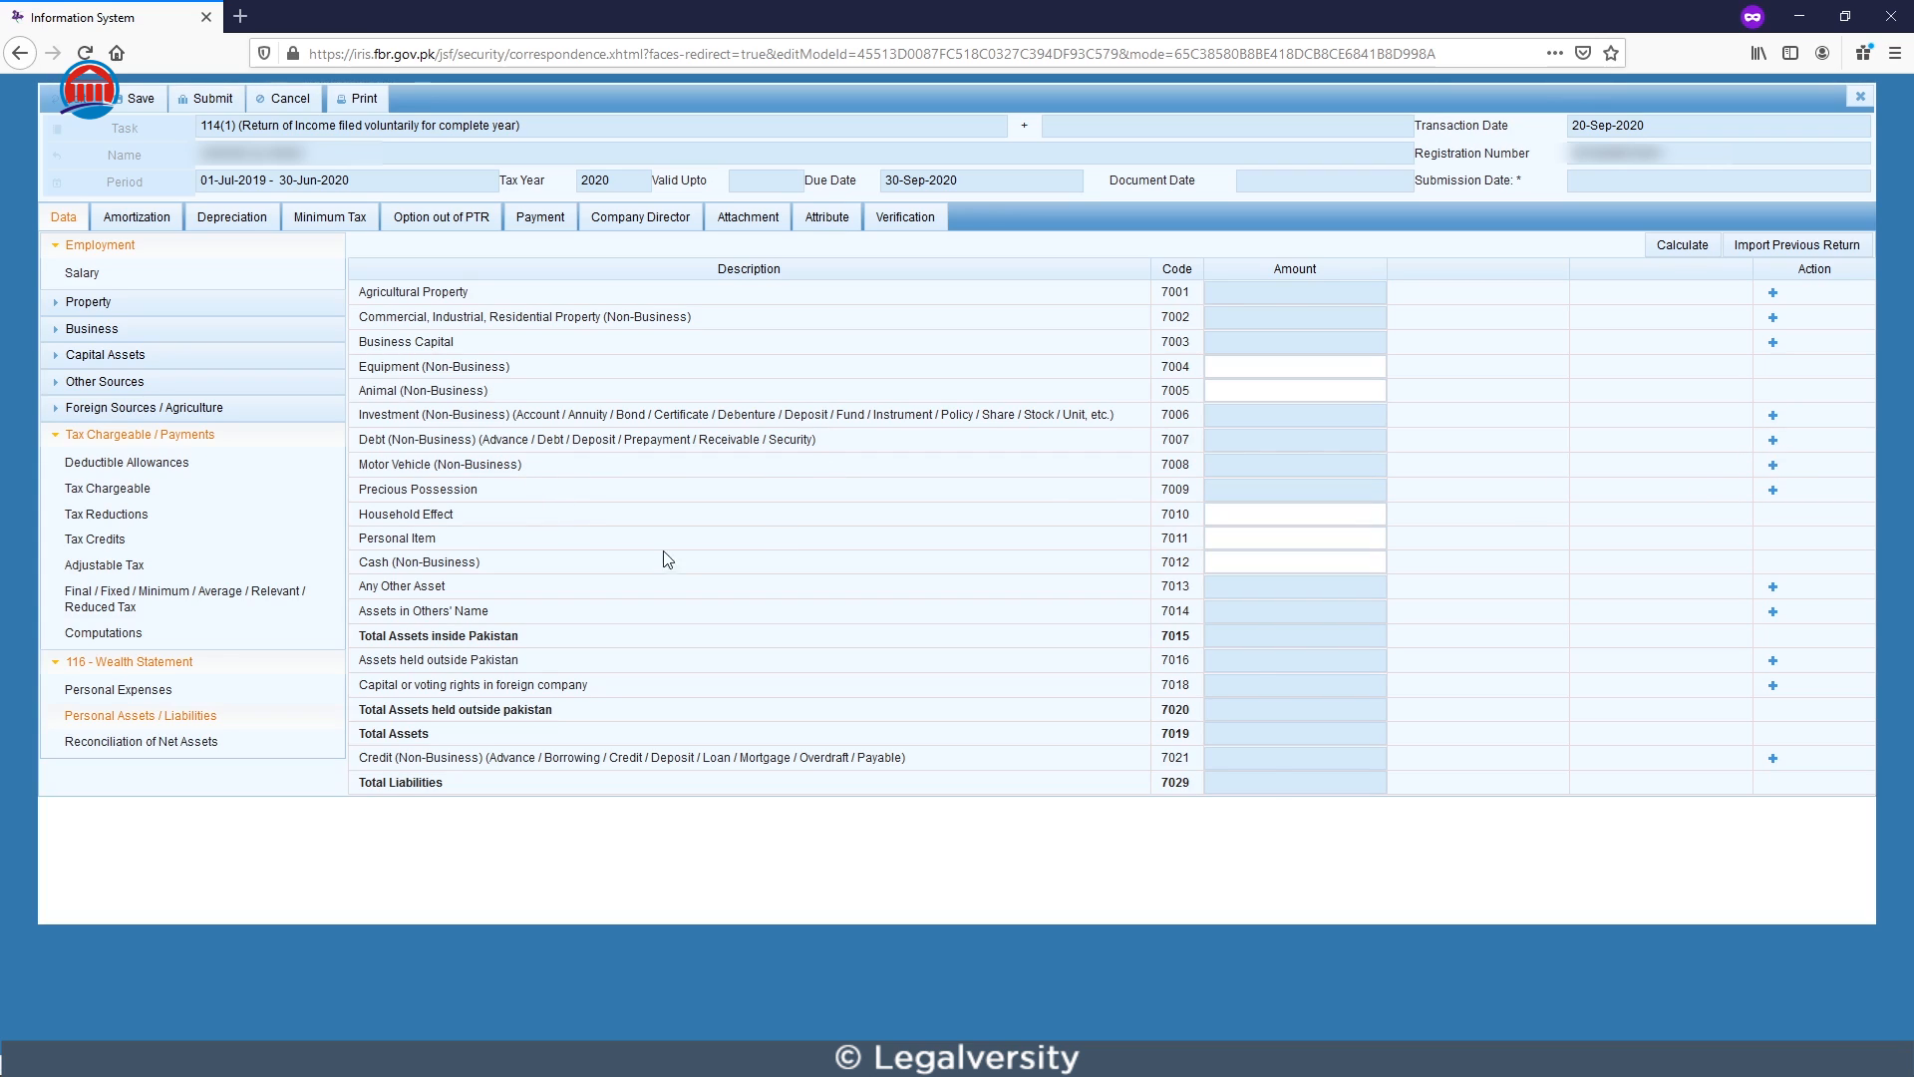
left_click_drag(428, 487, 360, 489)
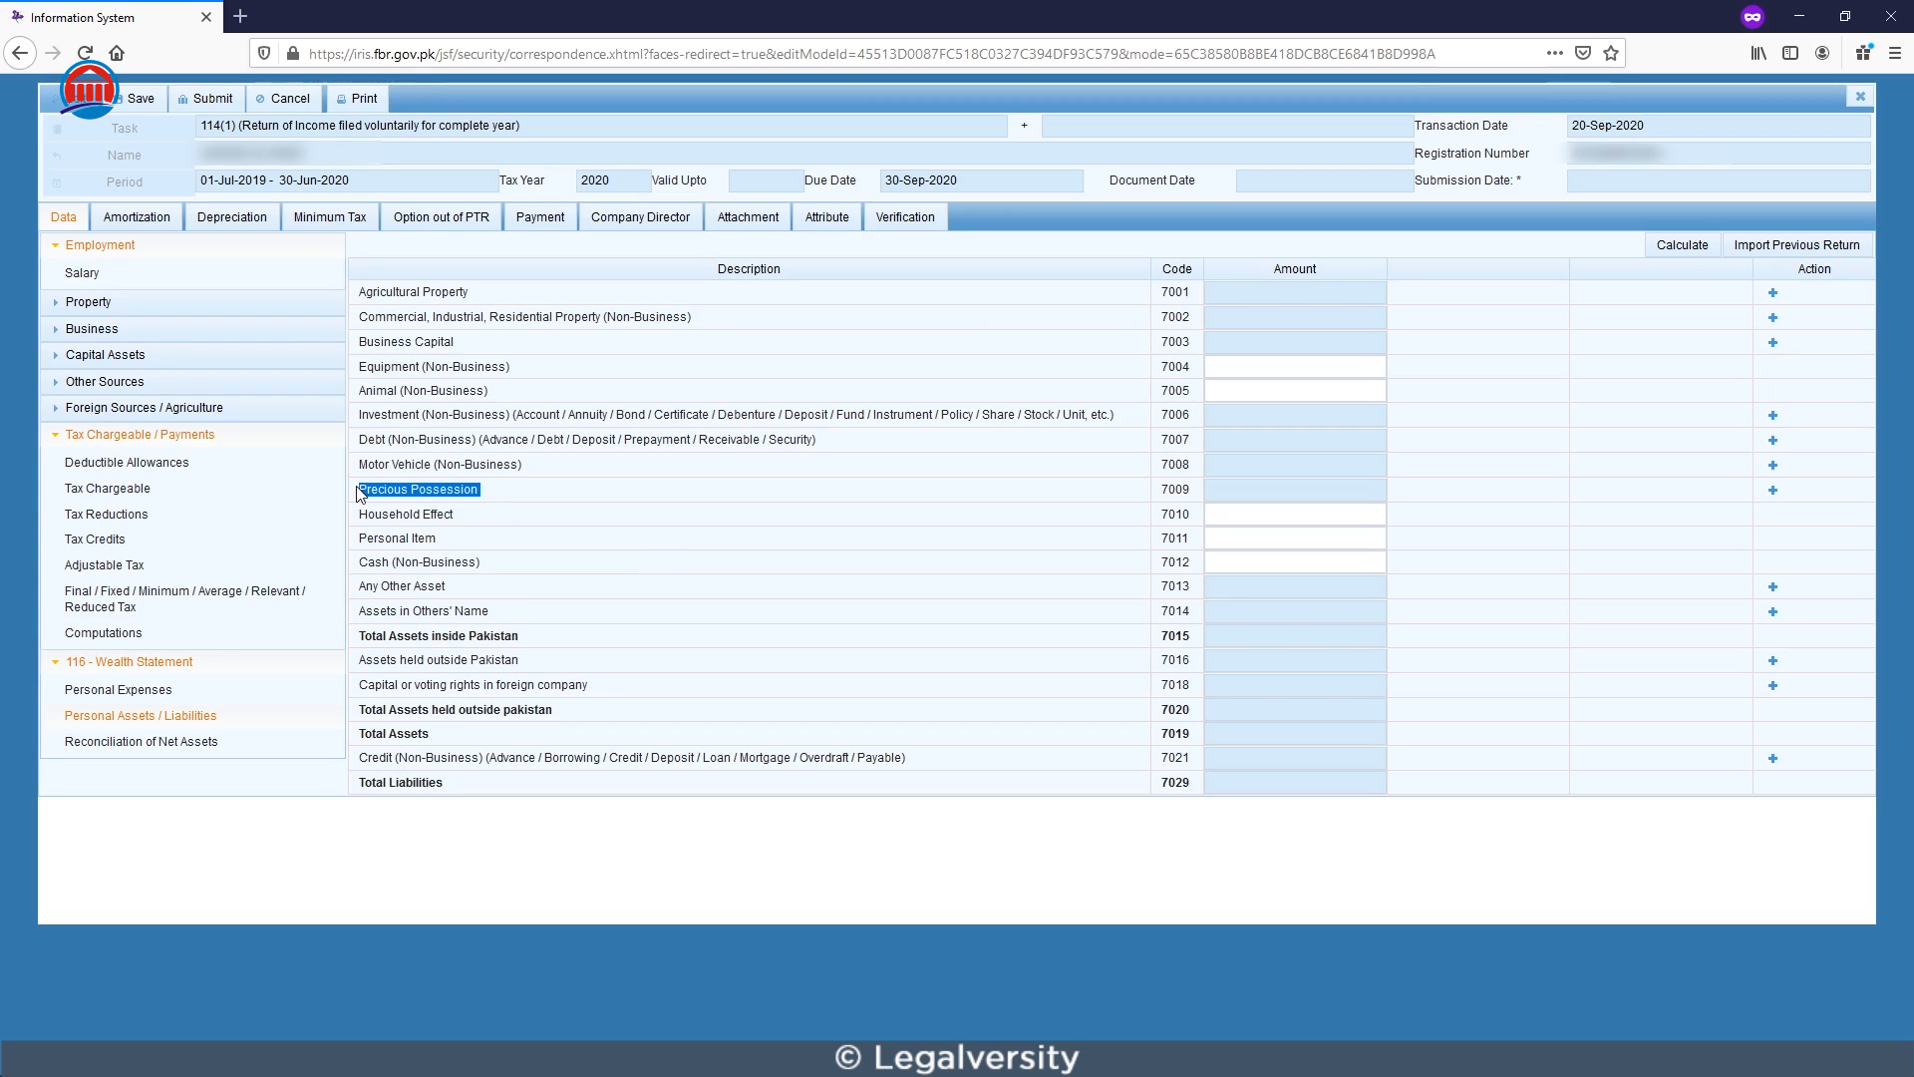
left_click(492, 492)
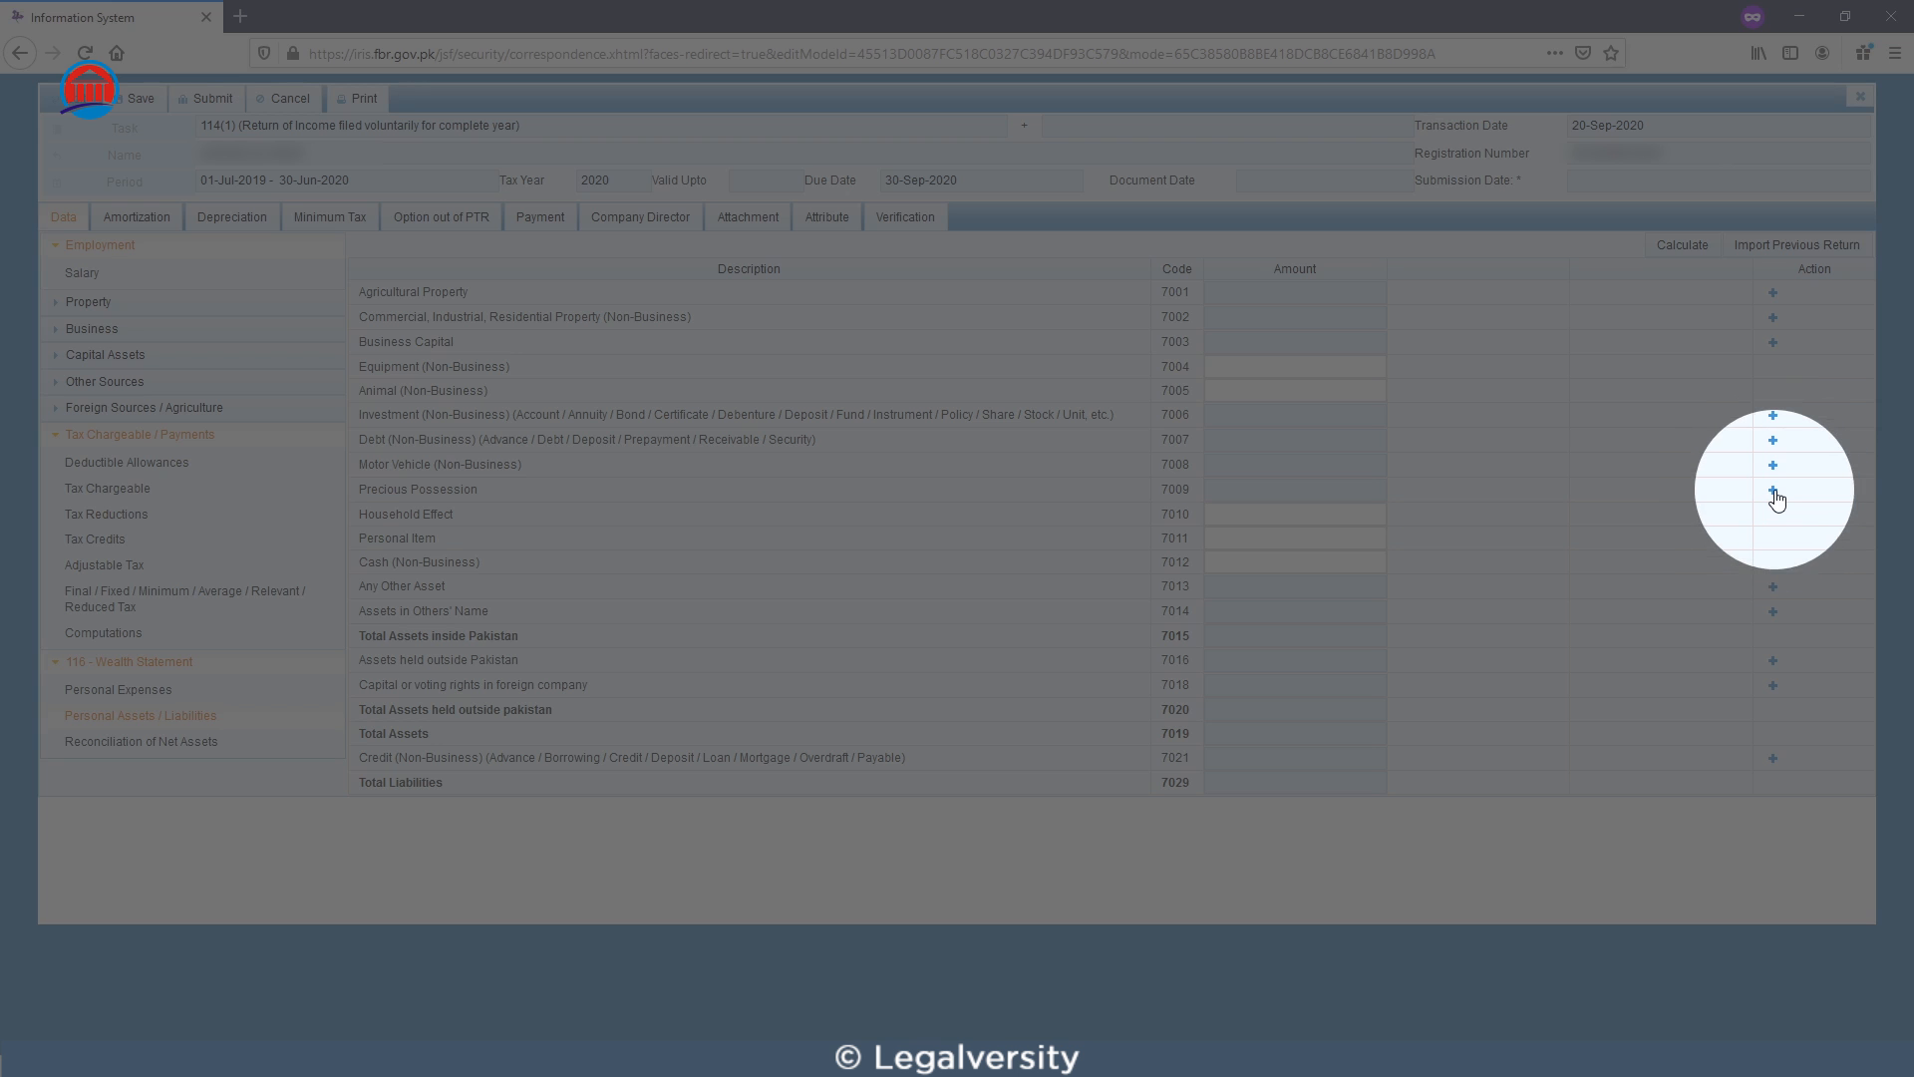
left_click(1773, 491)
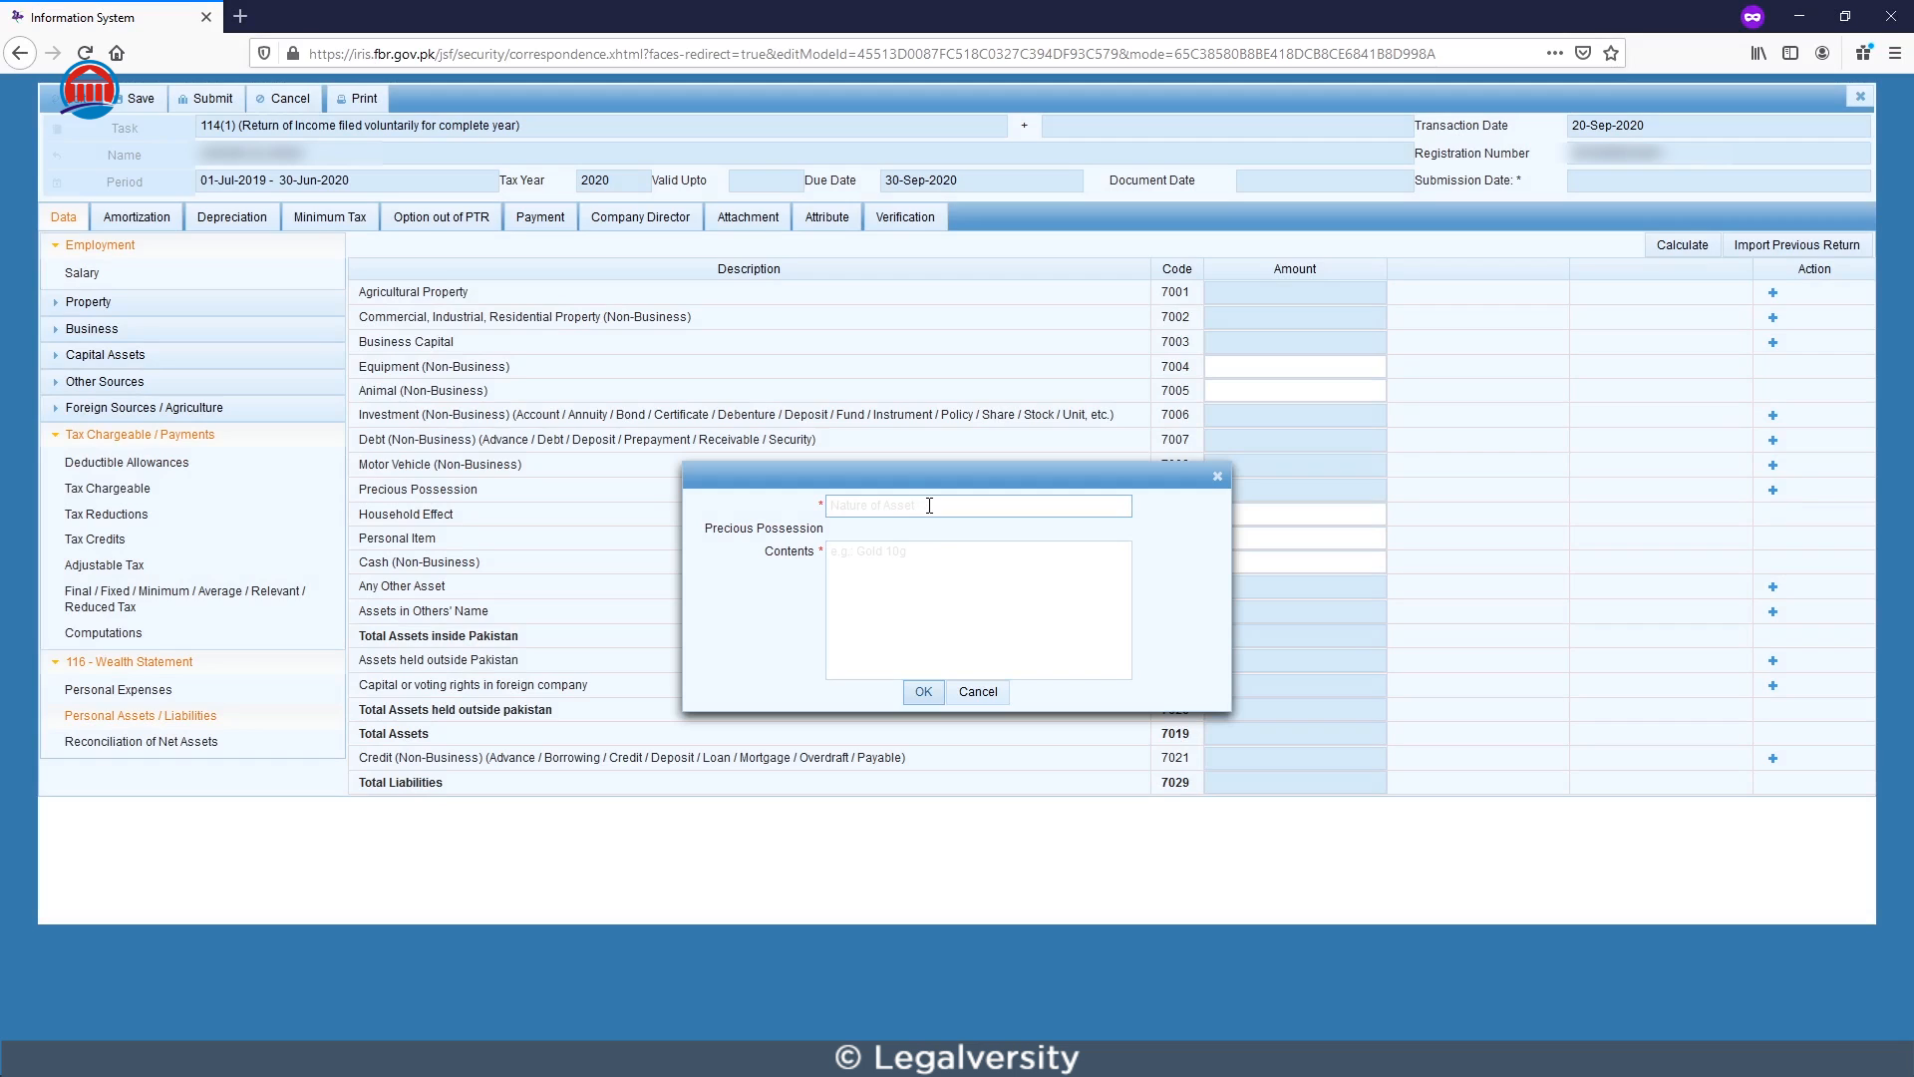
left_click(906, 579)
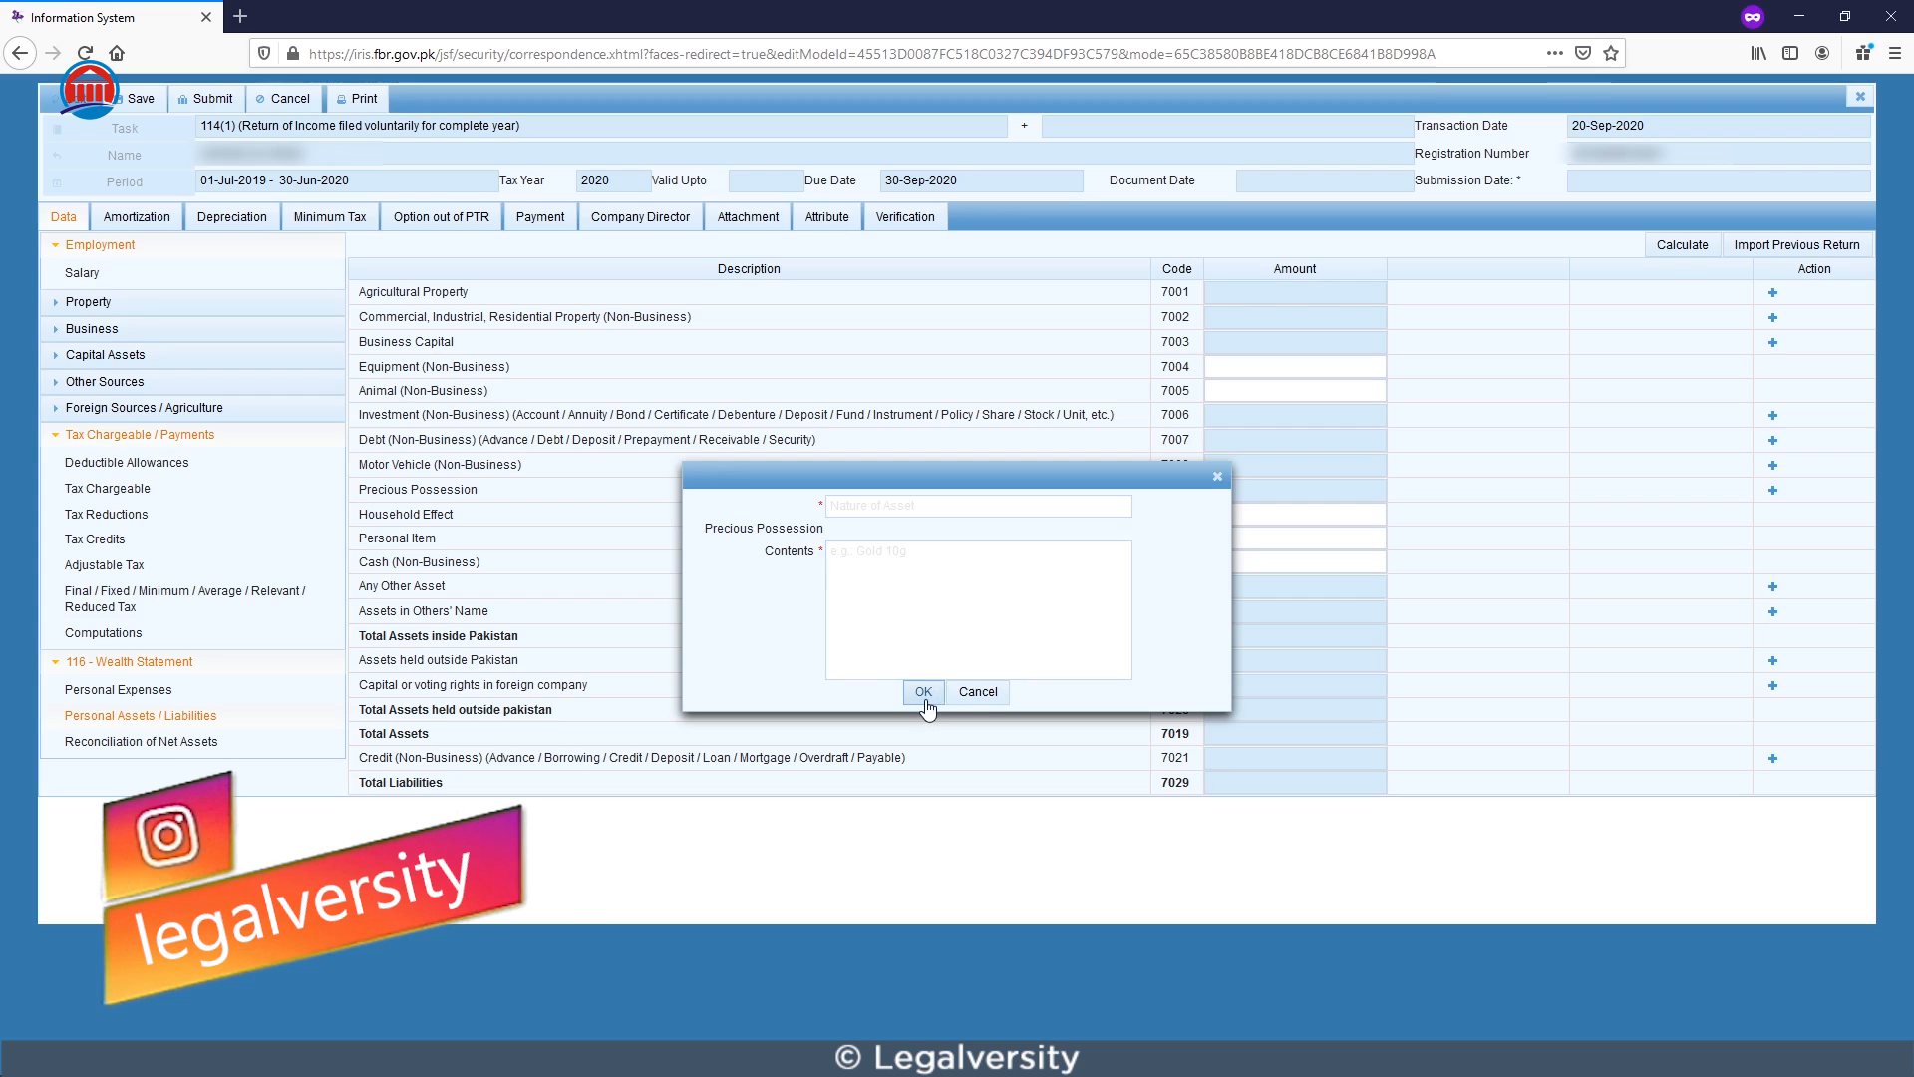
left_click(990, 696)
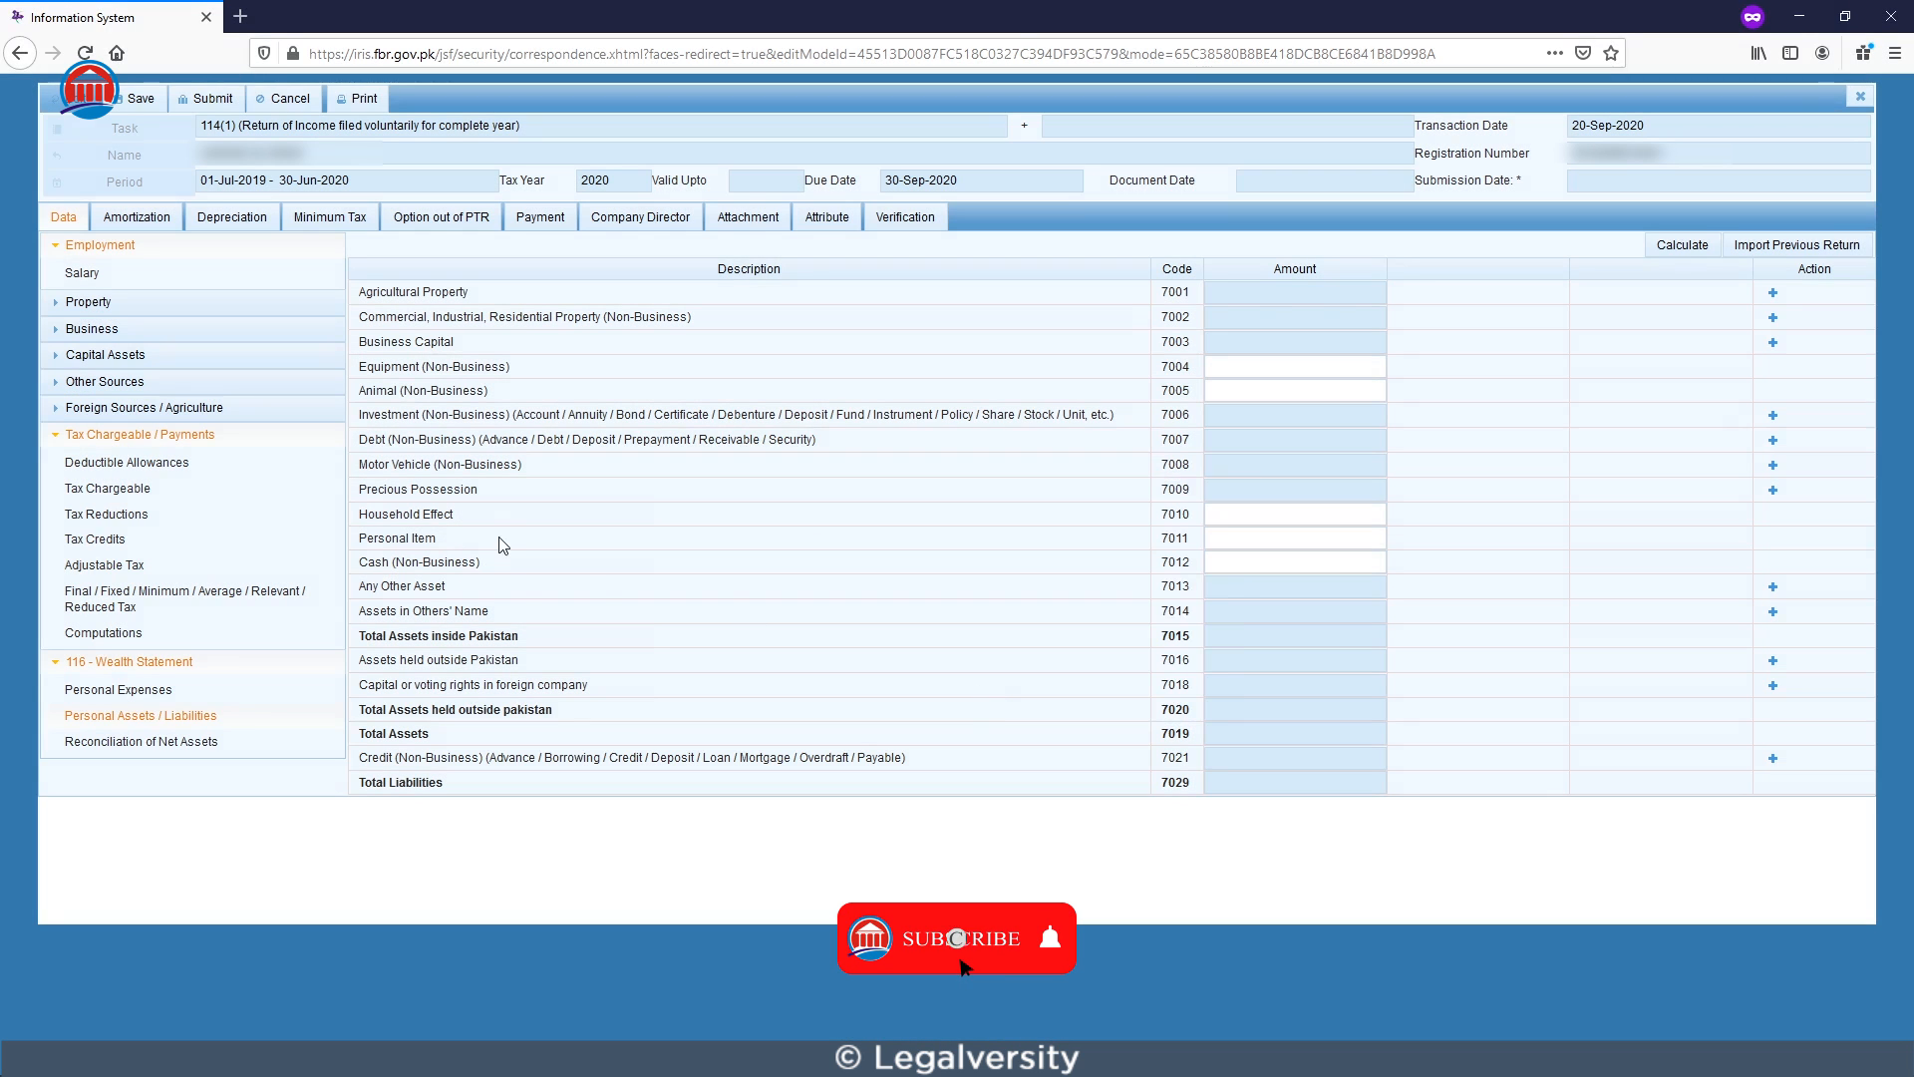
Enter 115,000 as Household Effect among the personal assets and calculate the page.
left_click_drag(469, 517, 368, 509)
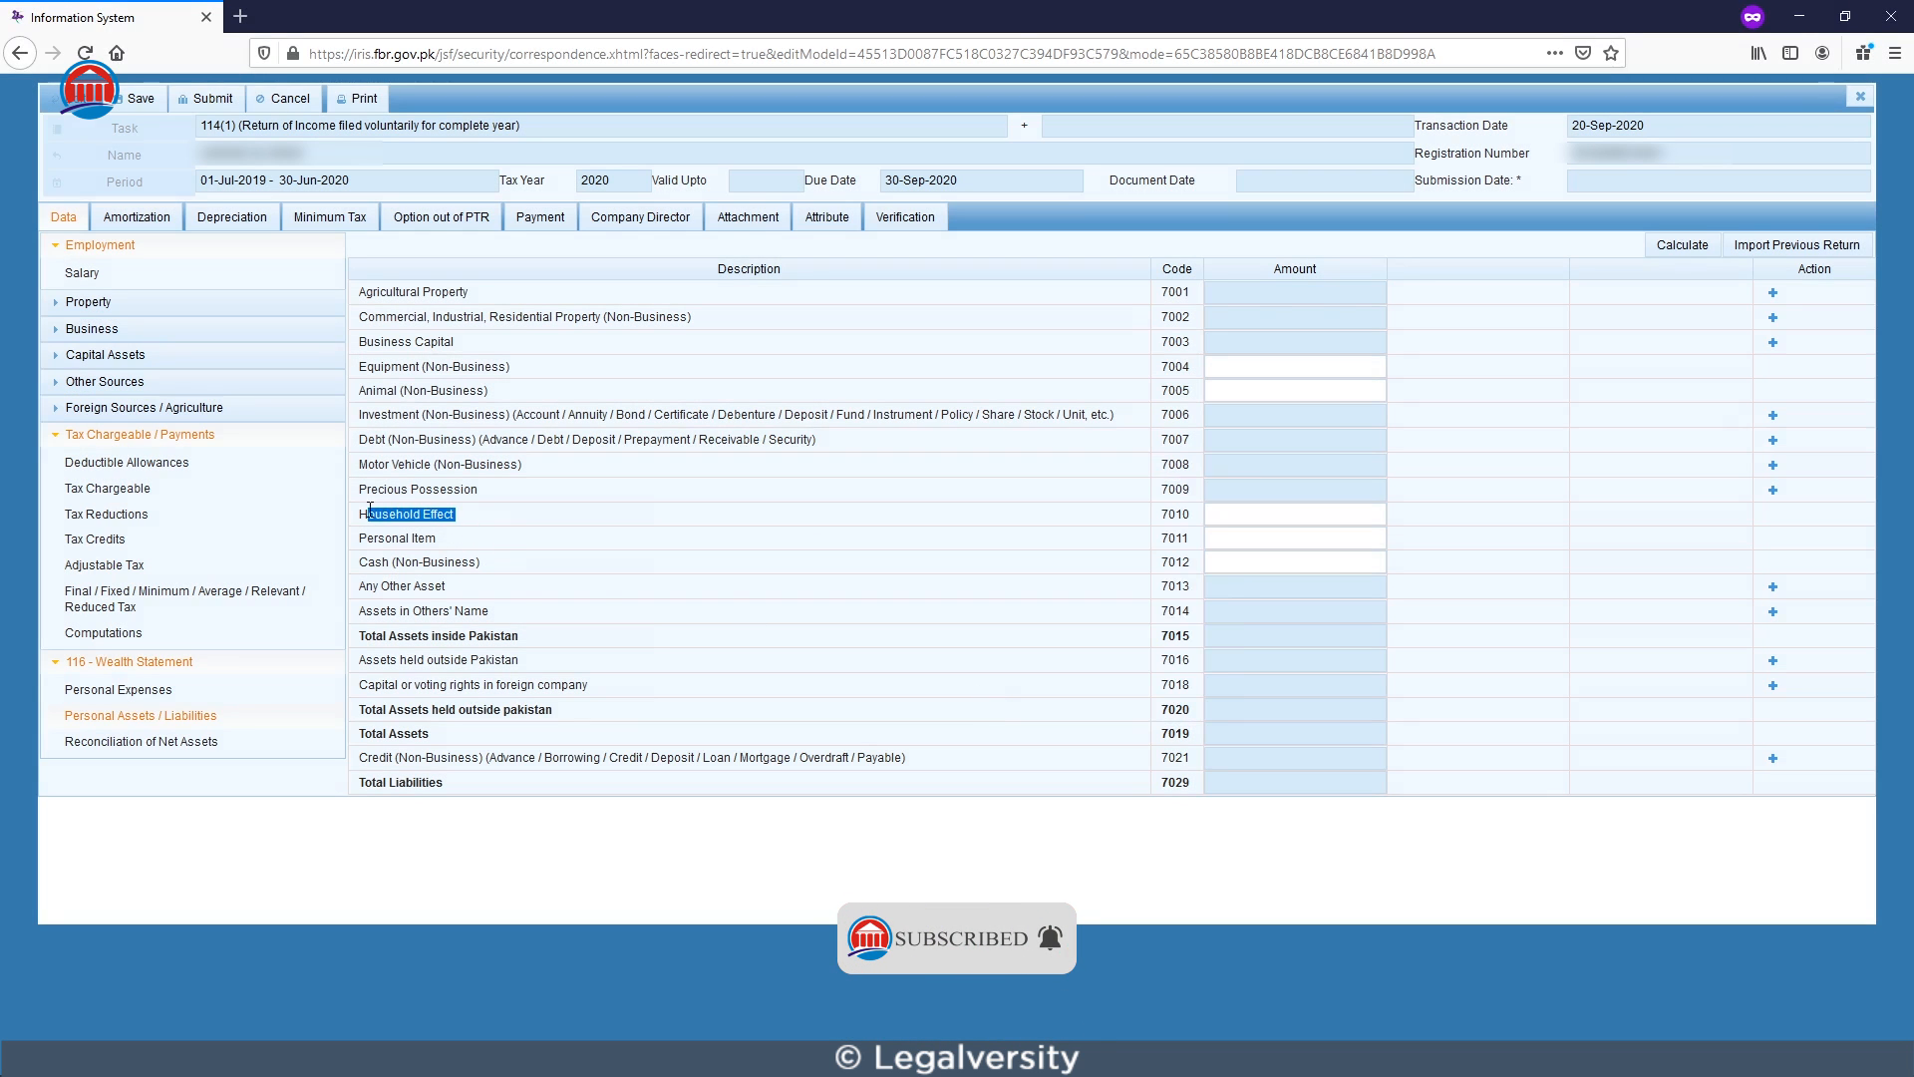
left_click(482, 518)
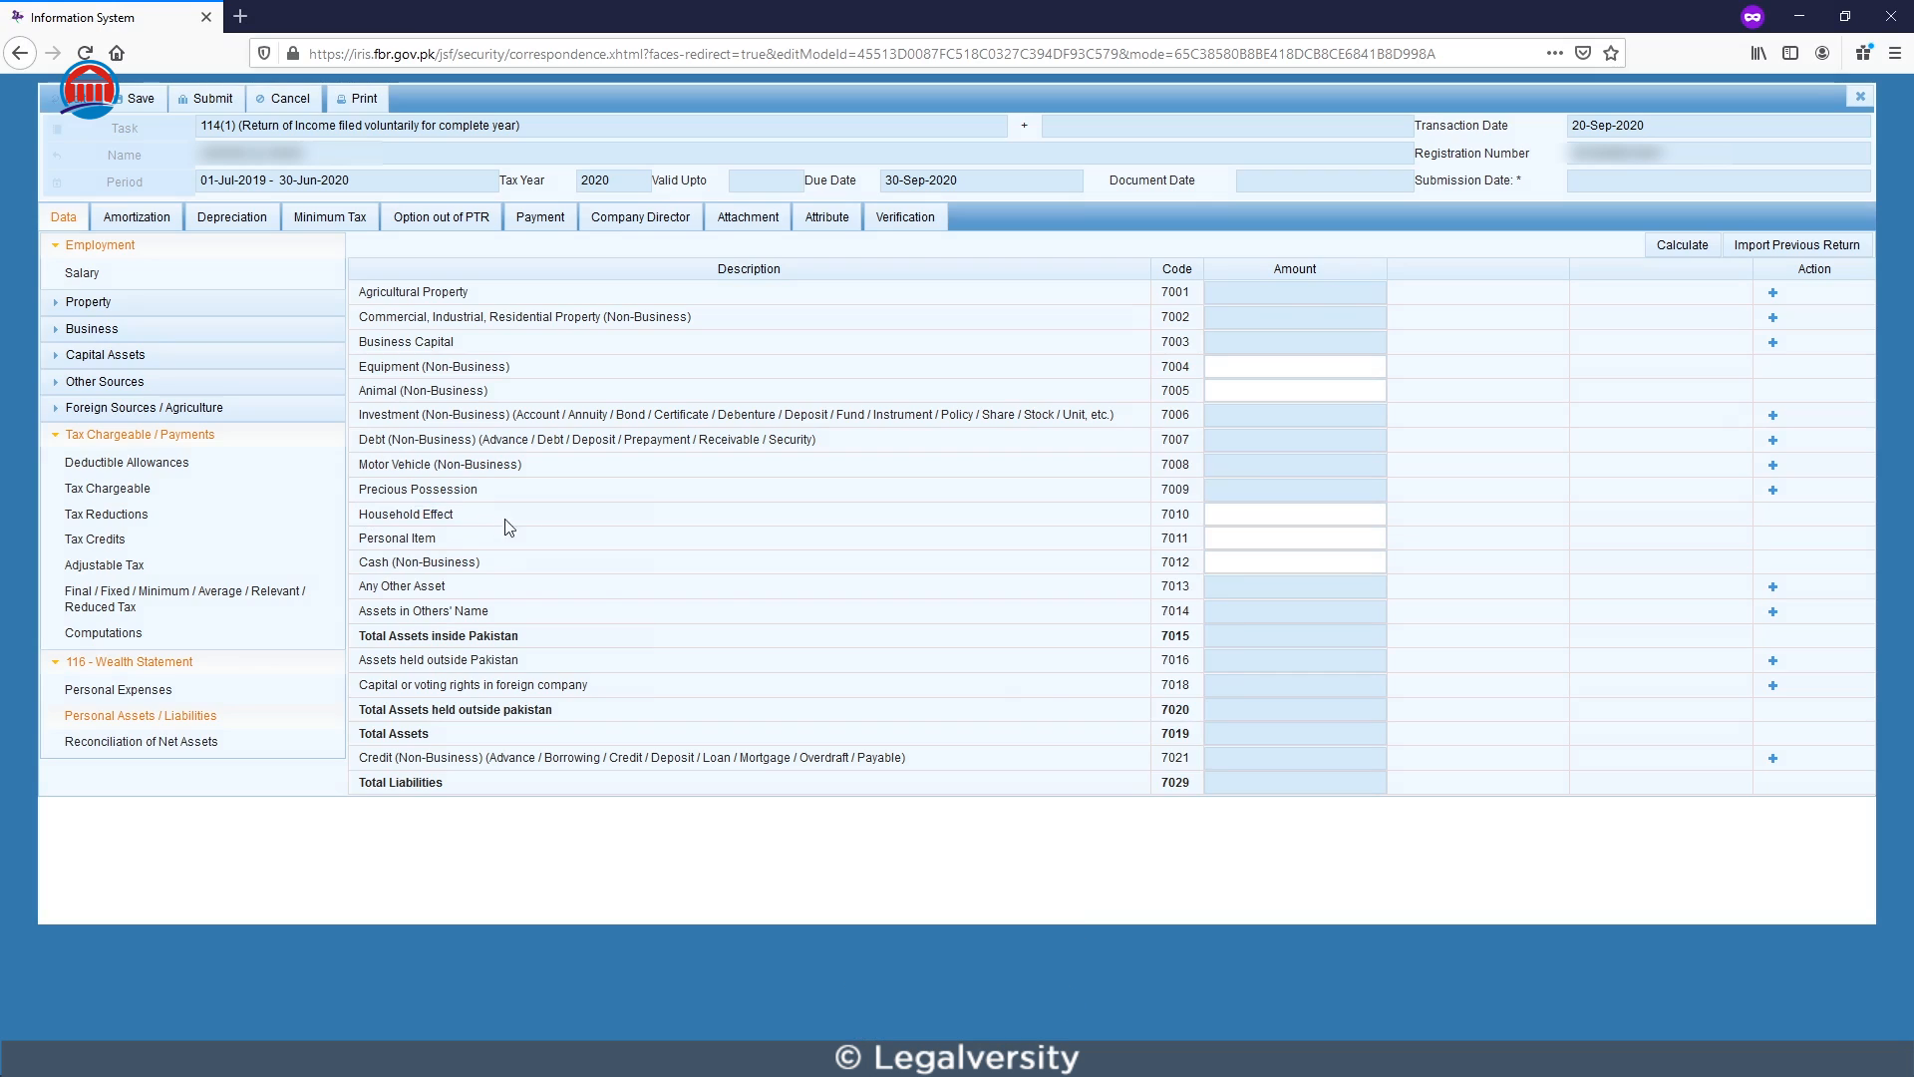
left_click(1228, 511)
type("155")
key("BackSpace")
key("BackSpace")
type("15")
left_click(1683, 246)
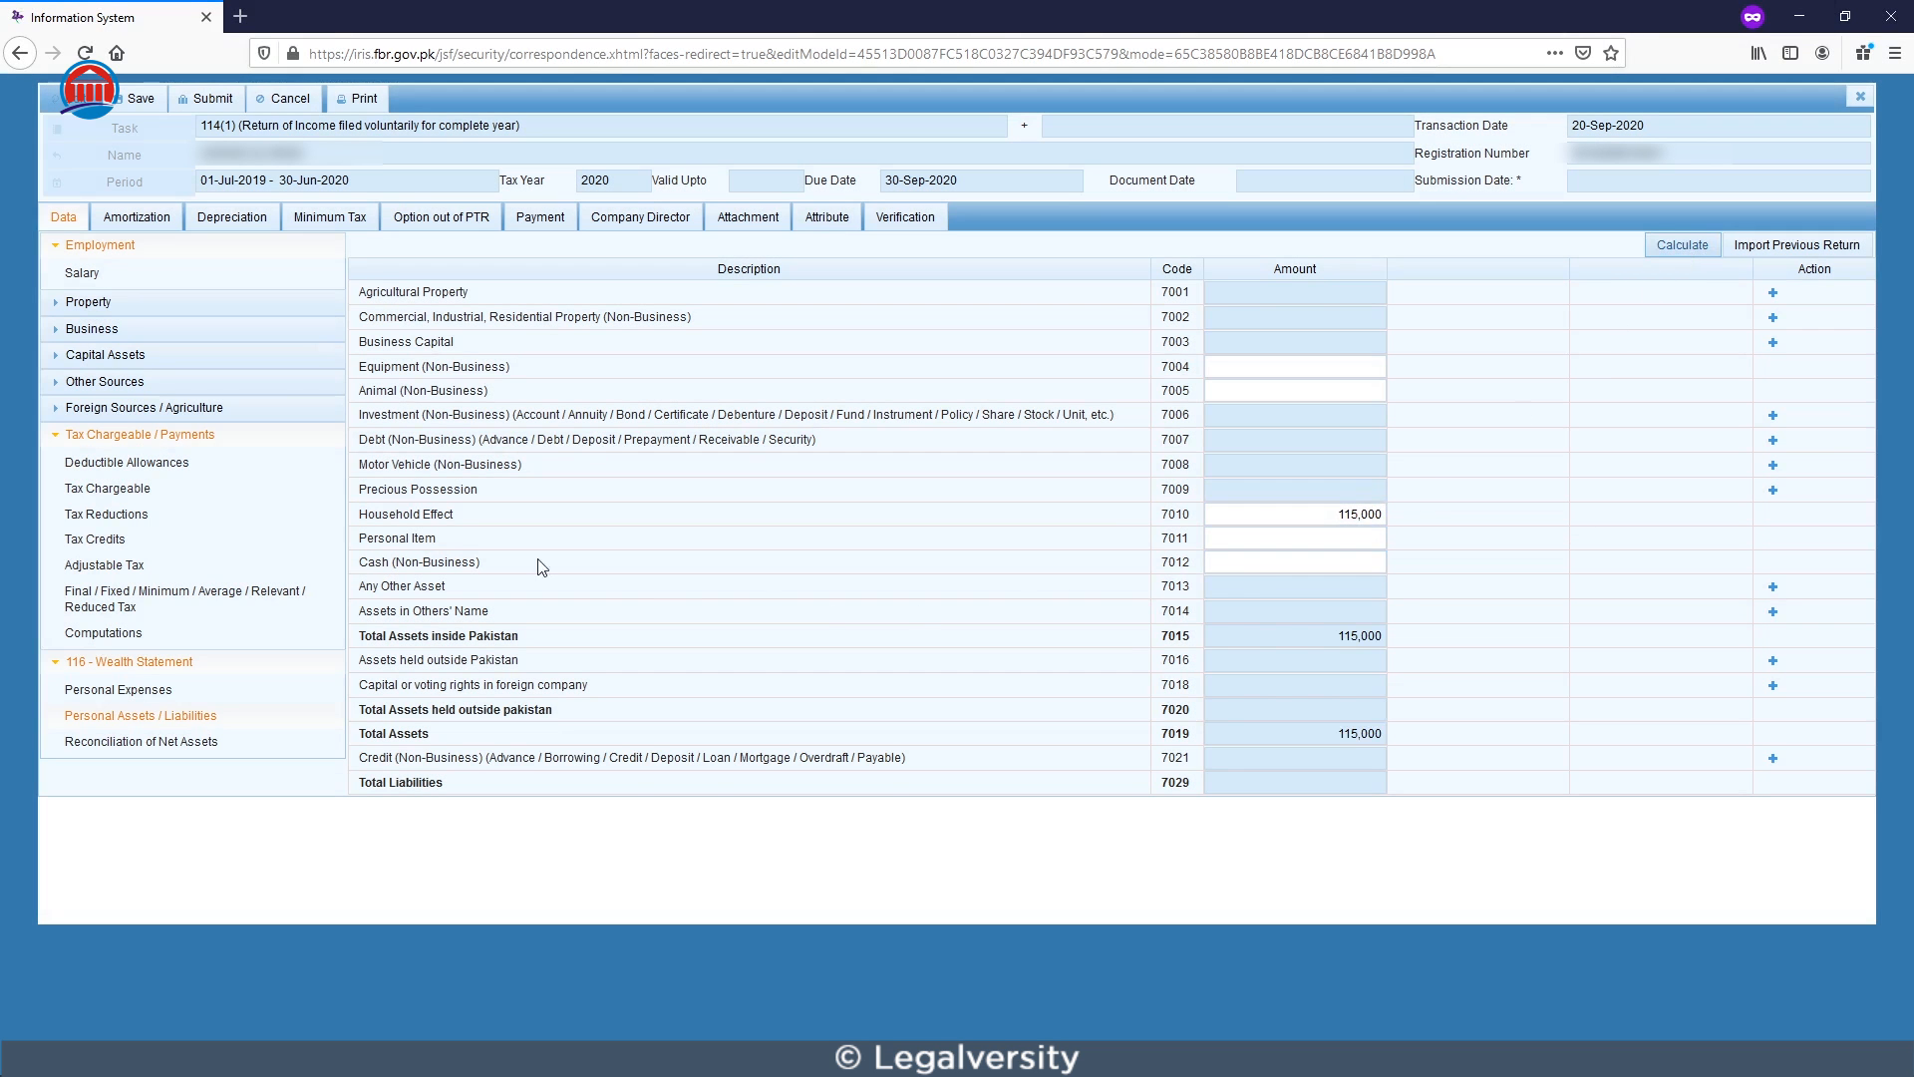
Enter 100,000 as Personal Item and 150,000 as Cash (Non-Business), recalculating the assets after each amount.
left_click(1246, 539)
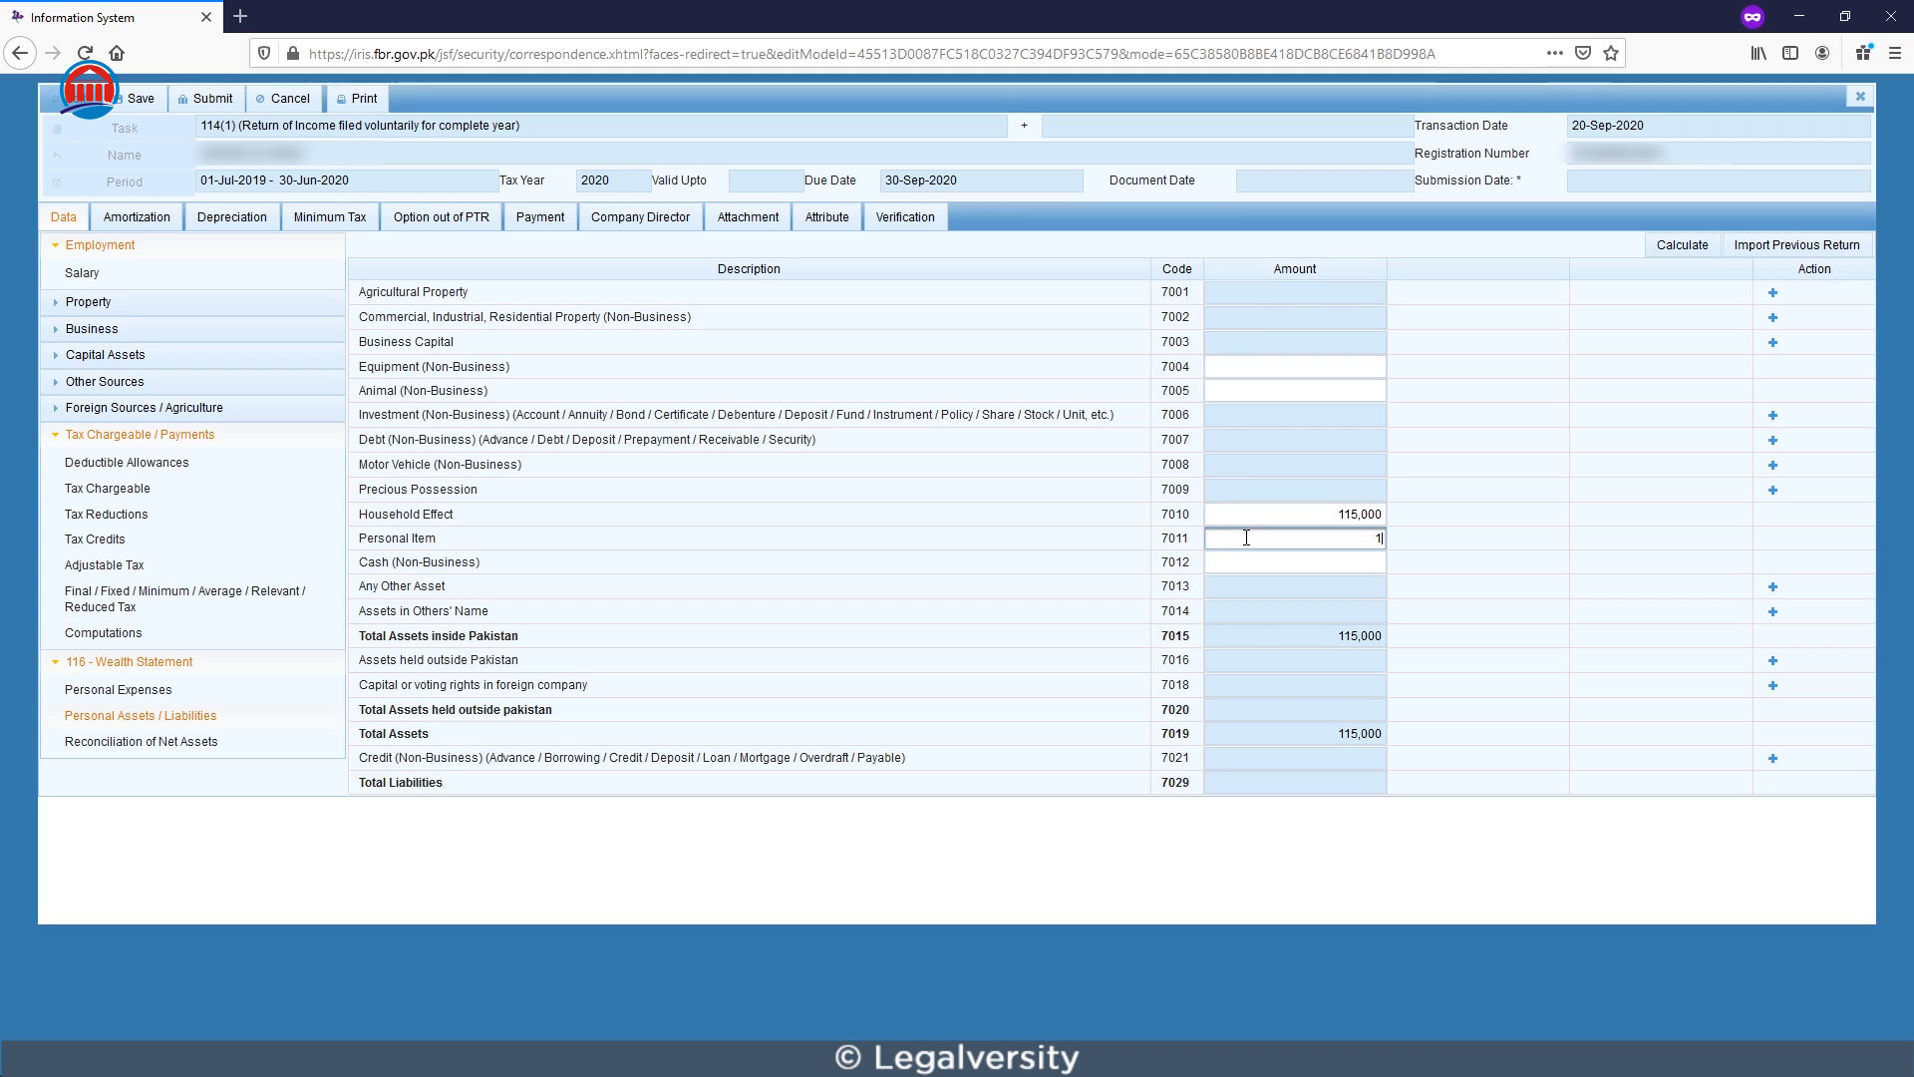
type("100000")
left_click(1685, 247)
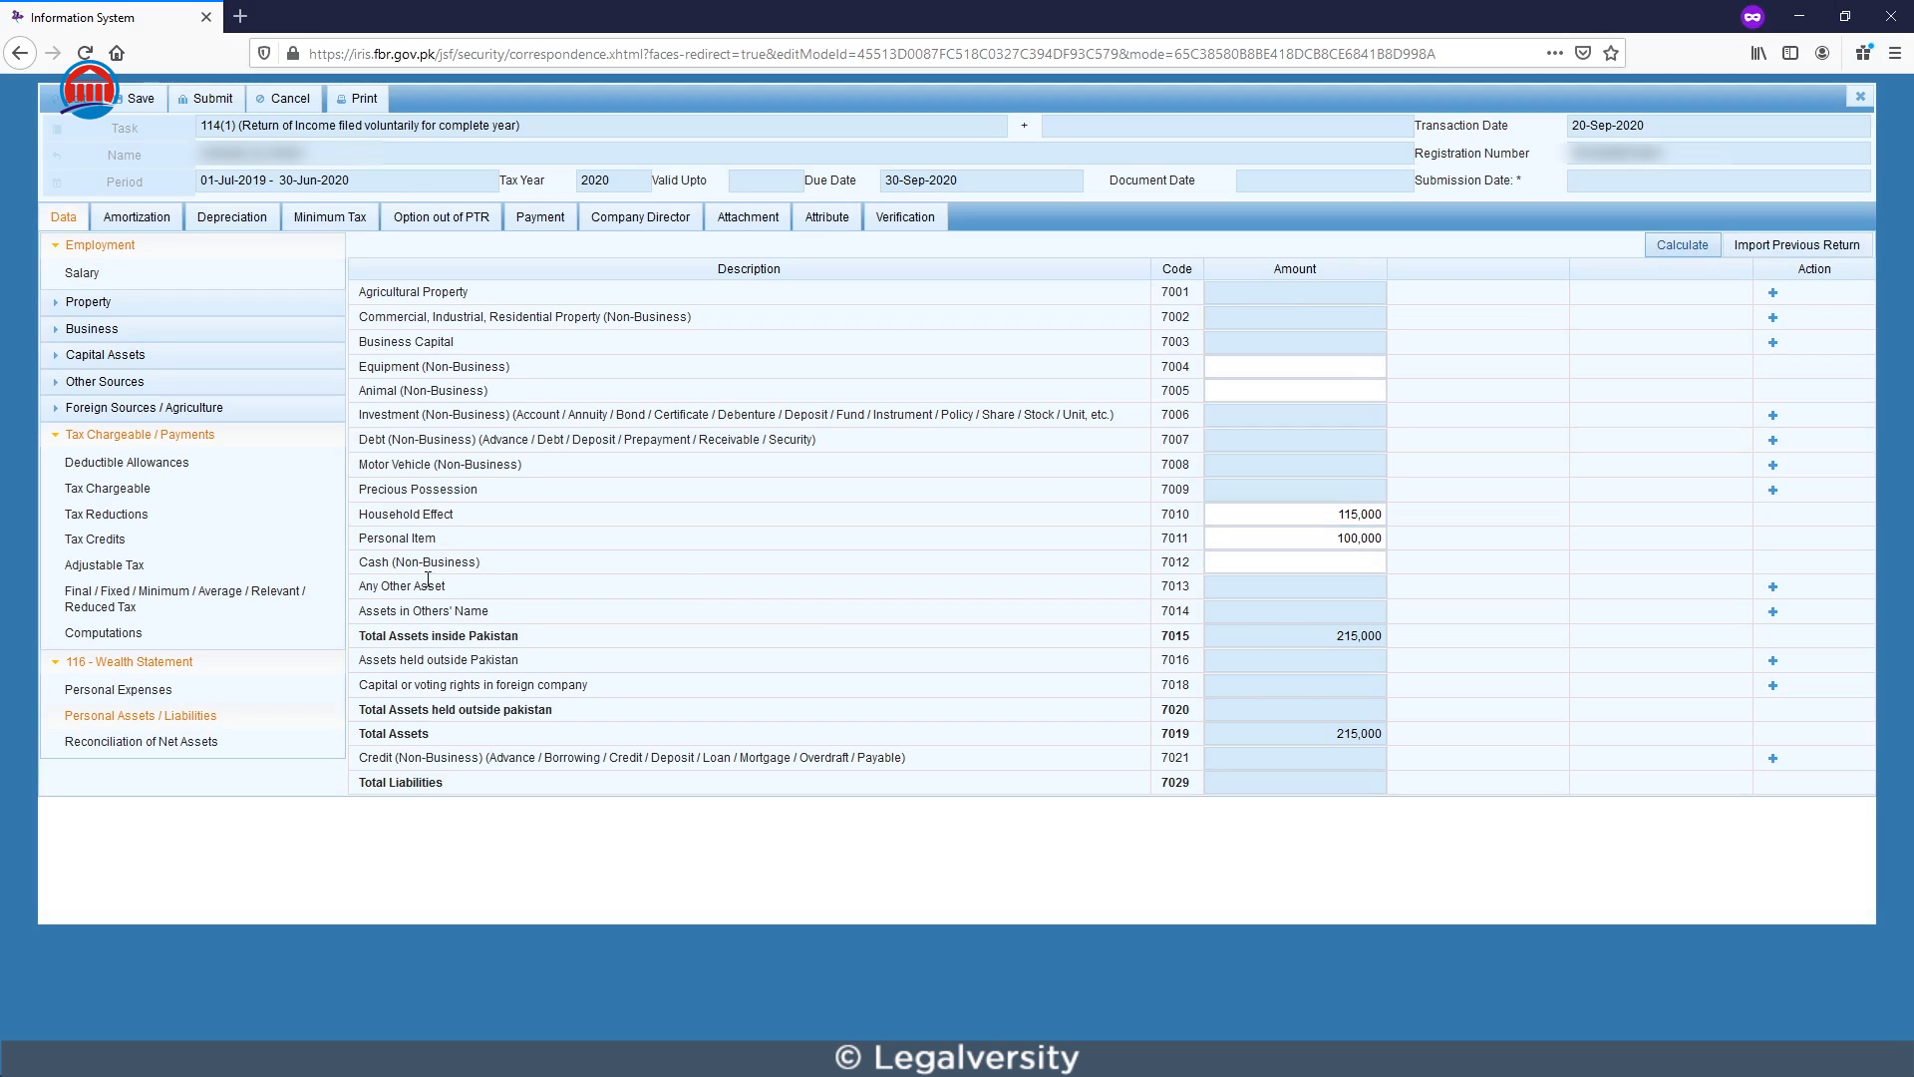
left_click(1226, 560)
type("150000")
left_click(1685, 250)
Review the Any Other Asset and Assets in Others' Name heads in the personal assets list.
left_click_drag(359, 587, 454, 590)
left_click(459, 592)
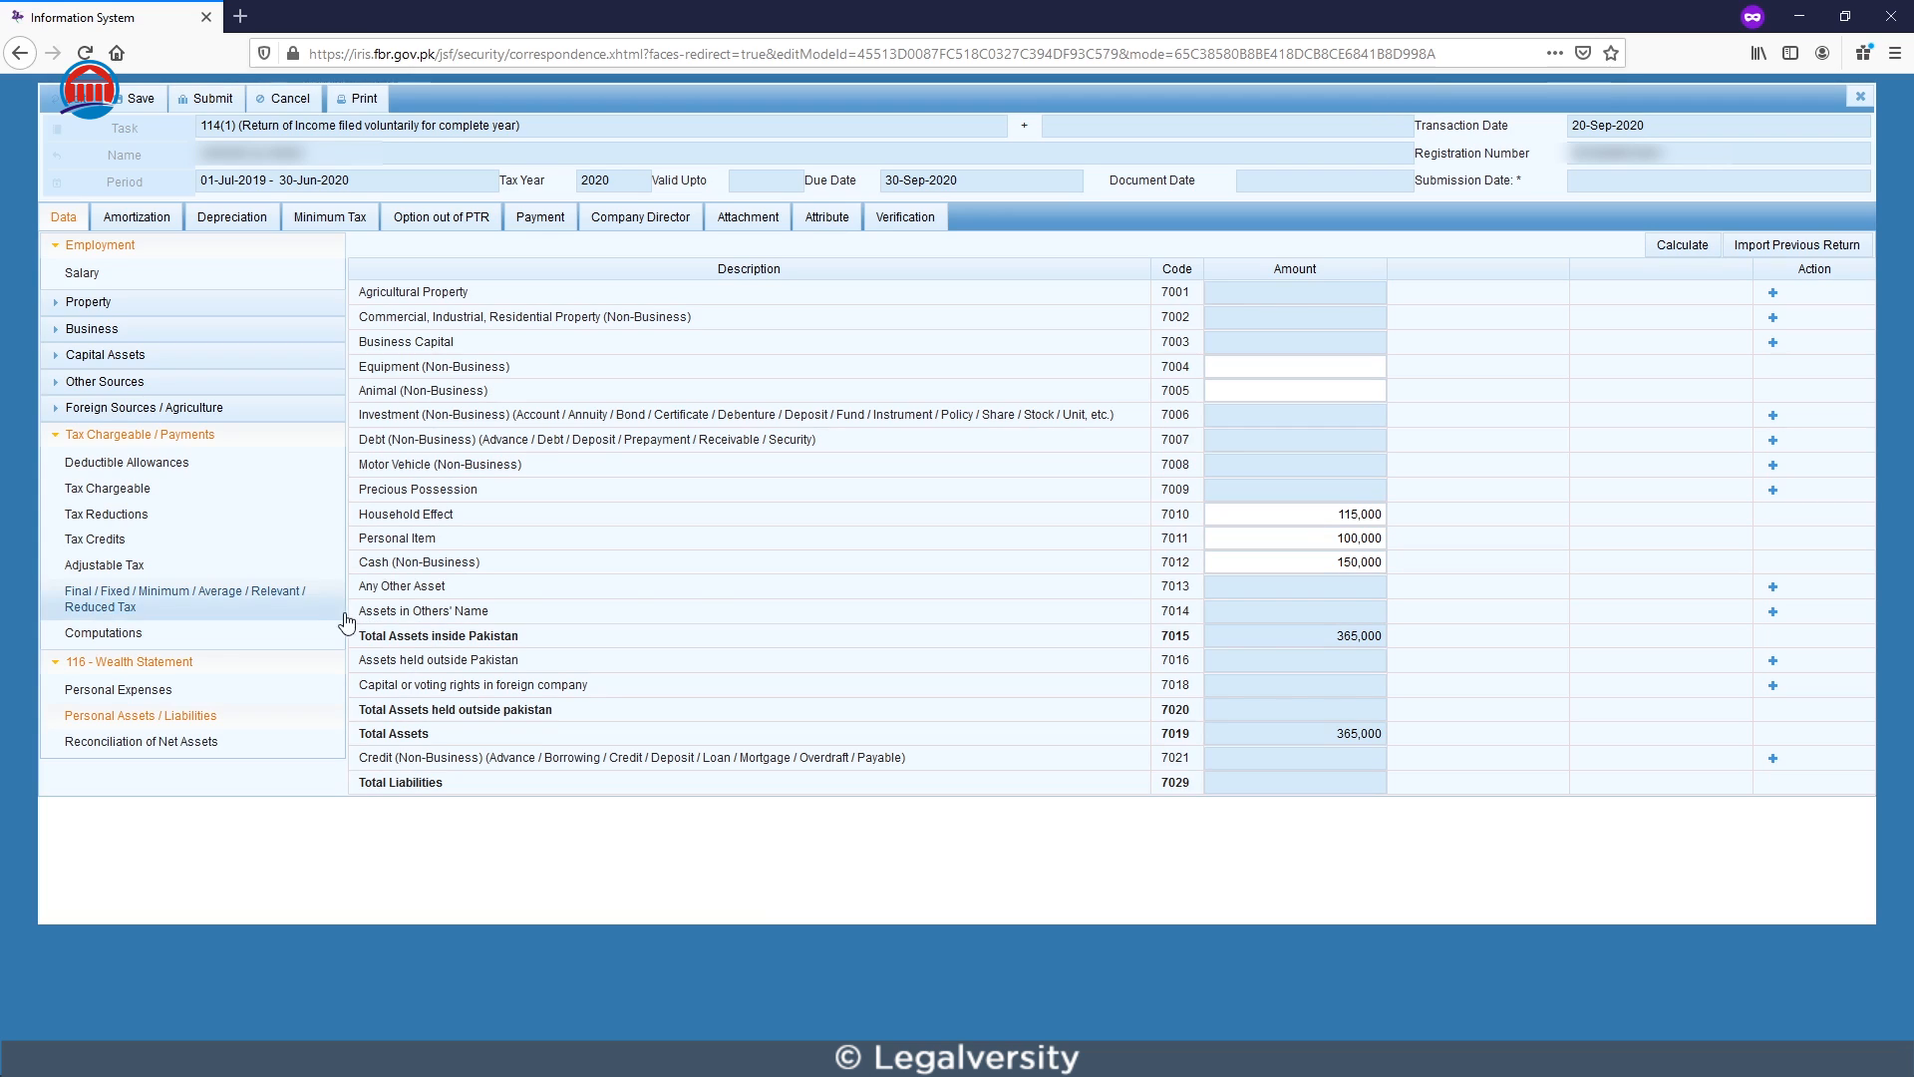
left_click_drag(359, 612, 485, 615)
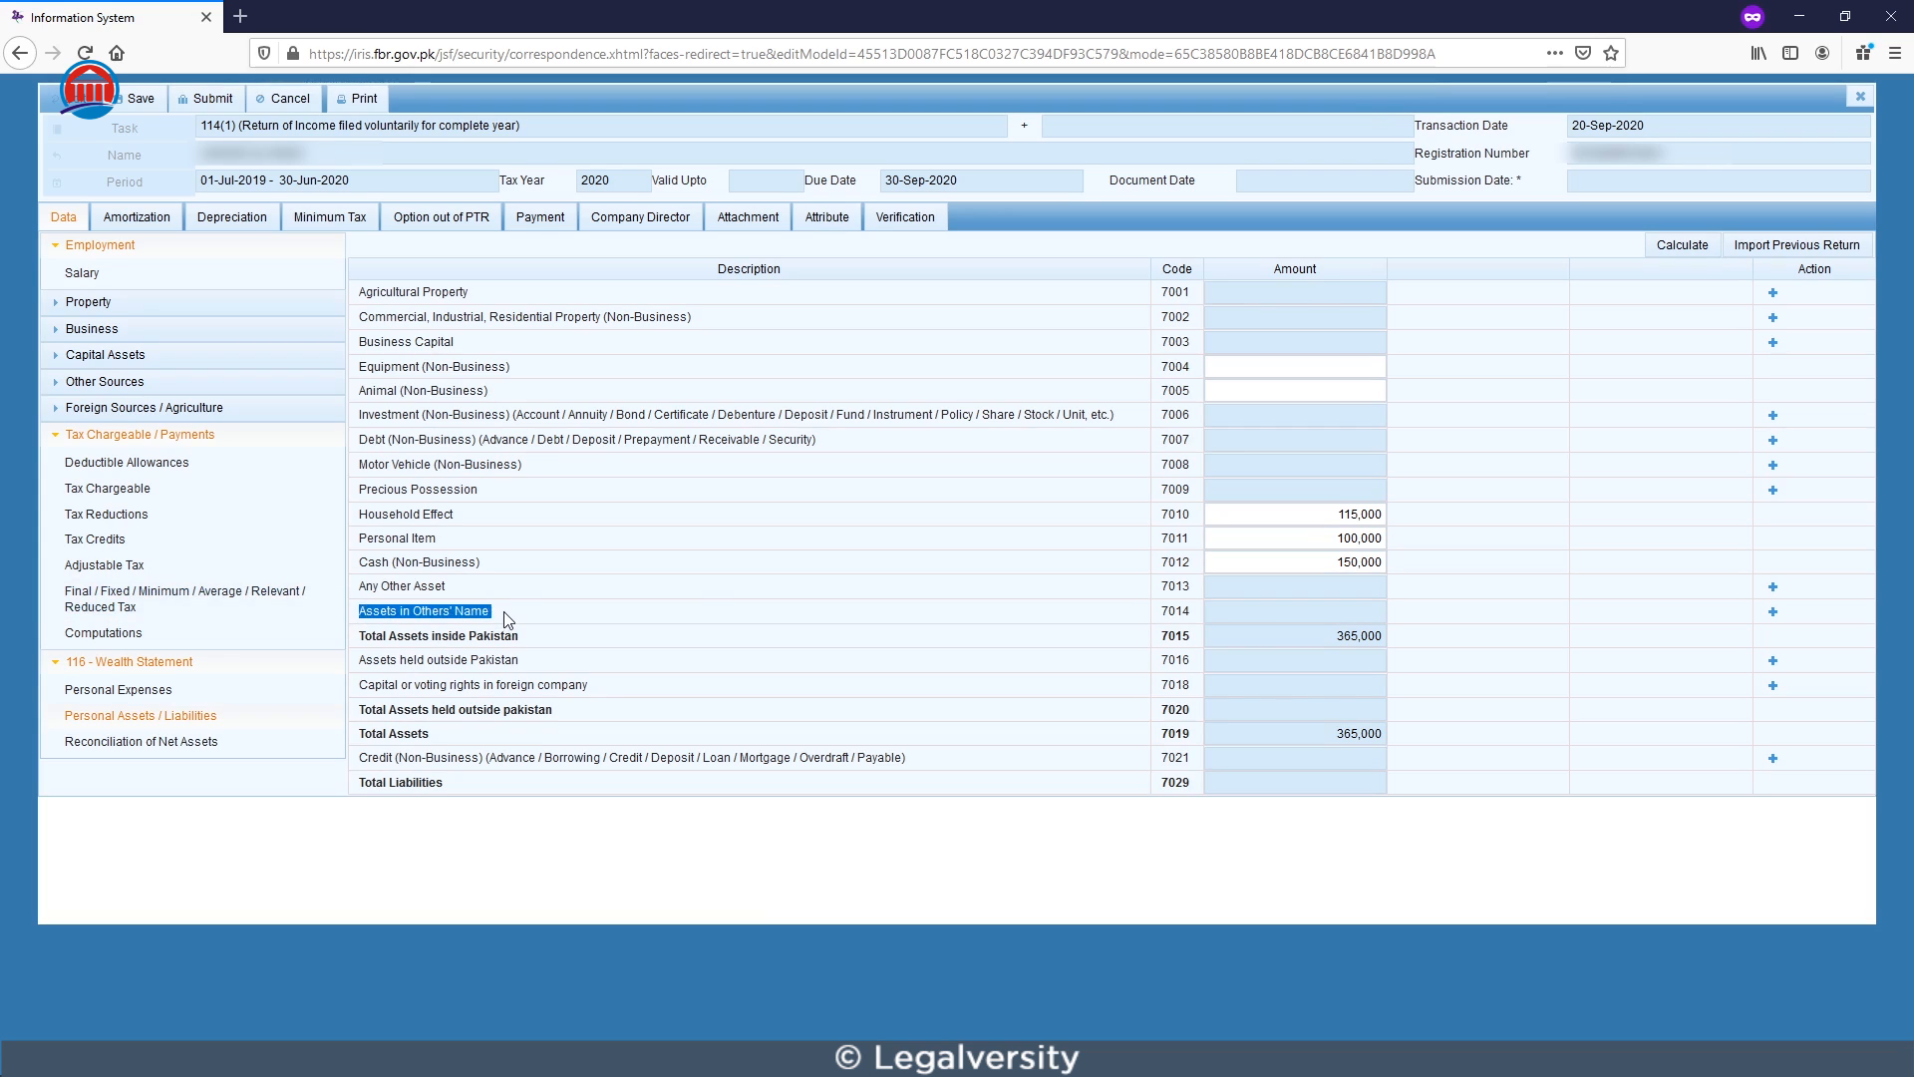
left_click(501, 619)
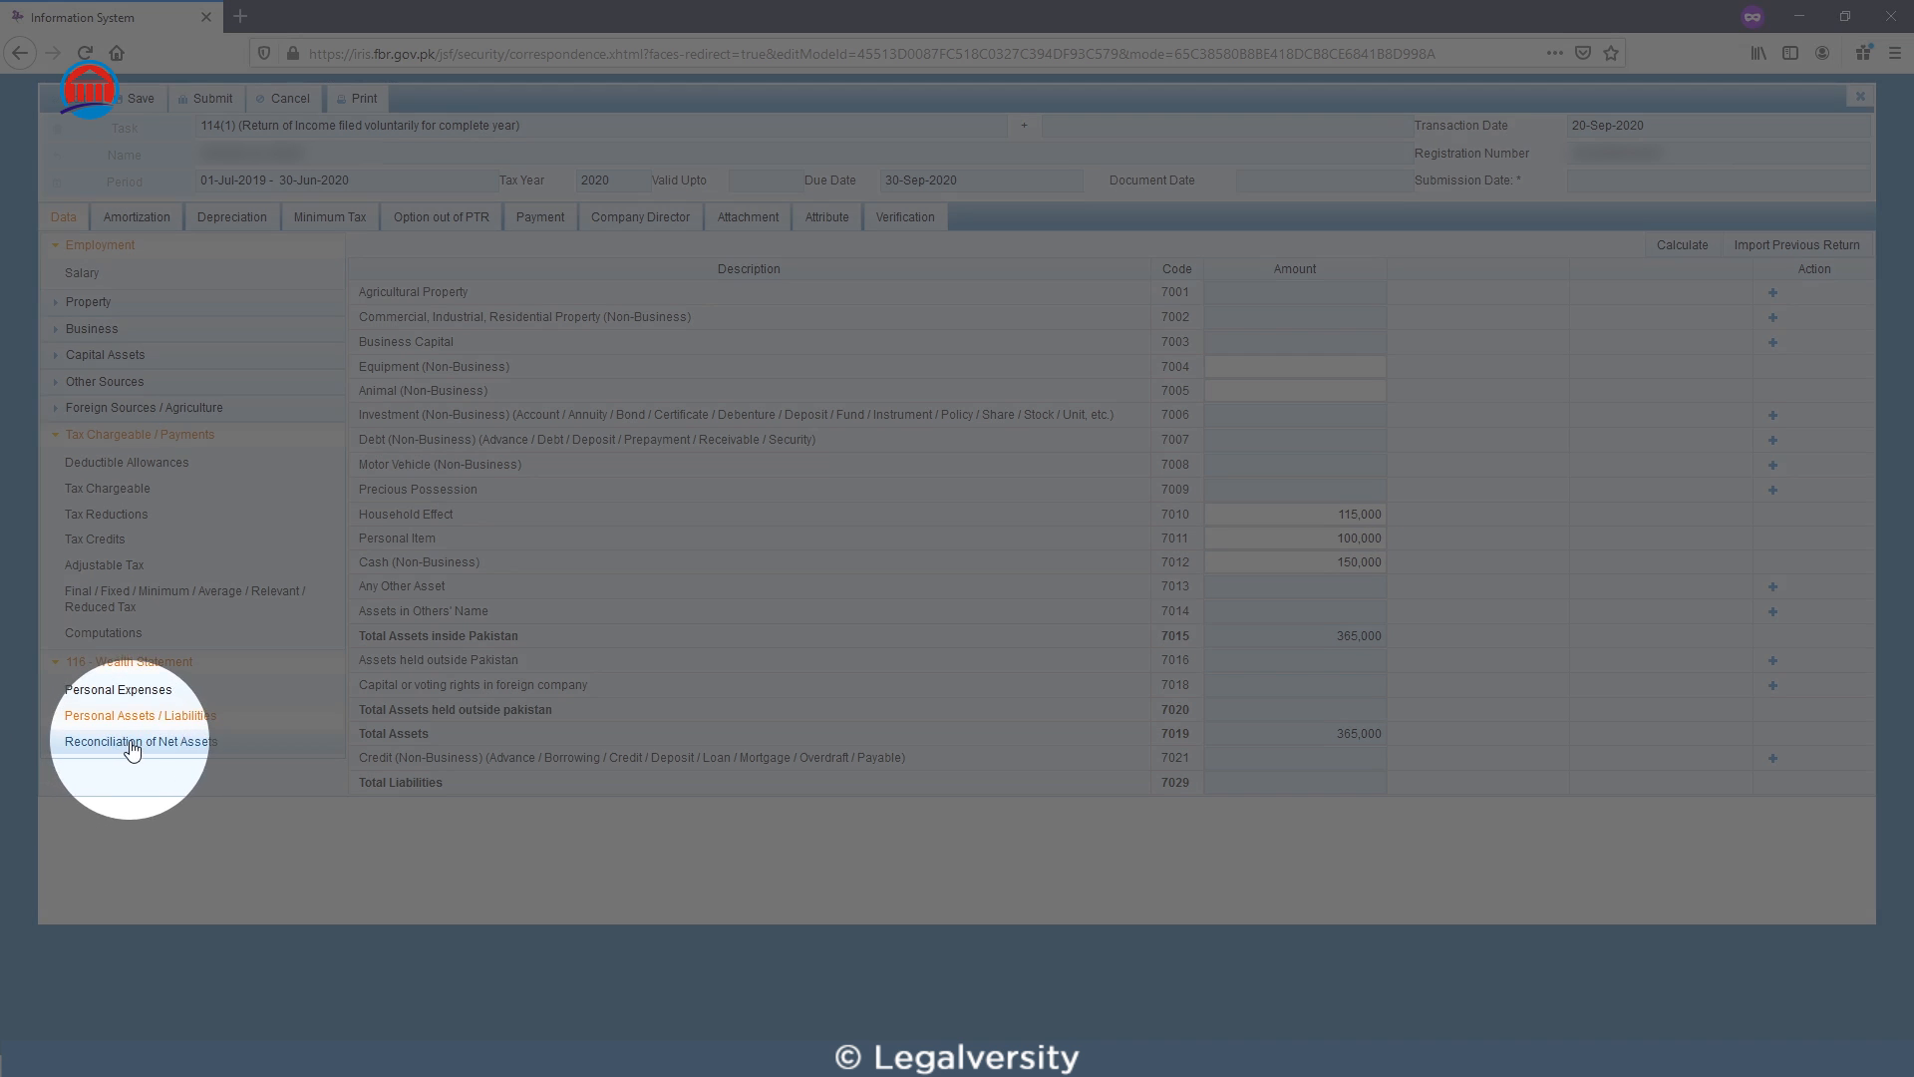
Check the normal-tax income head in Reconciliation of Net Assets, and copy the Total Income amount subject to normal tax from Computations.
left_click(133, 746)
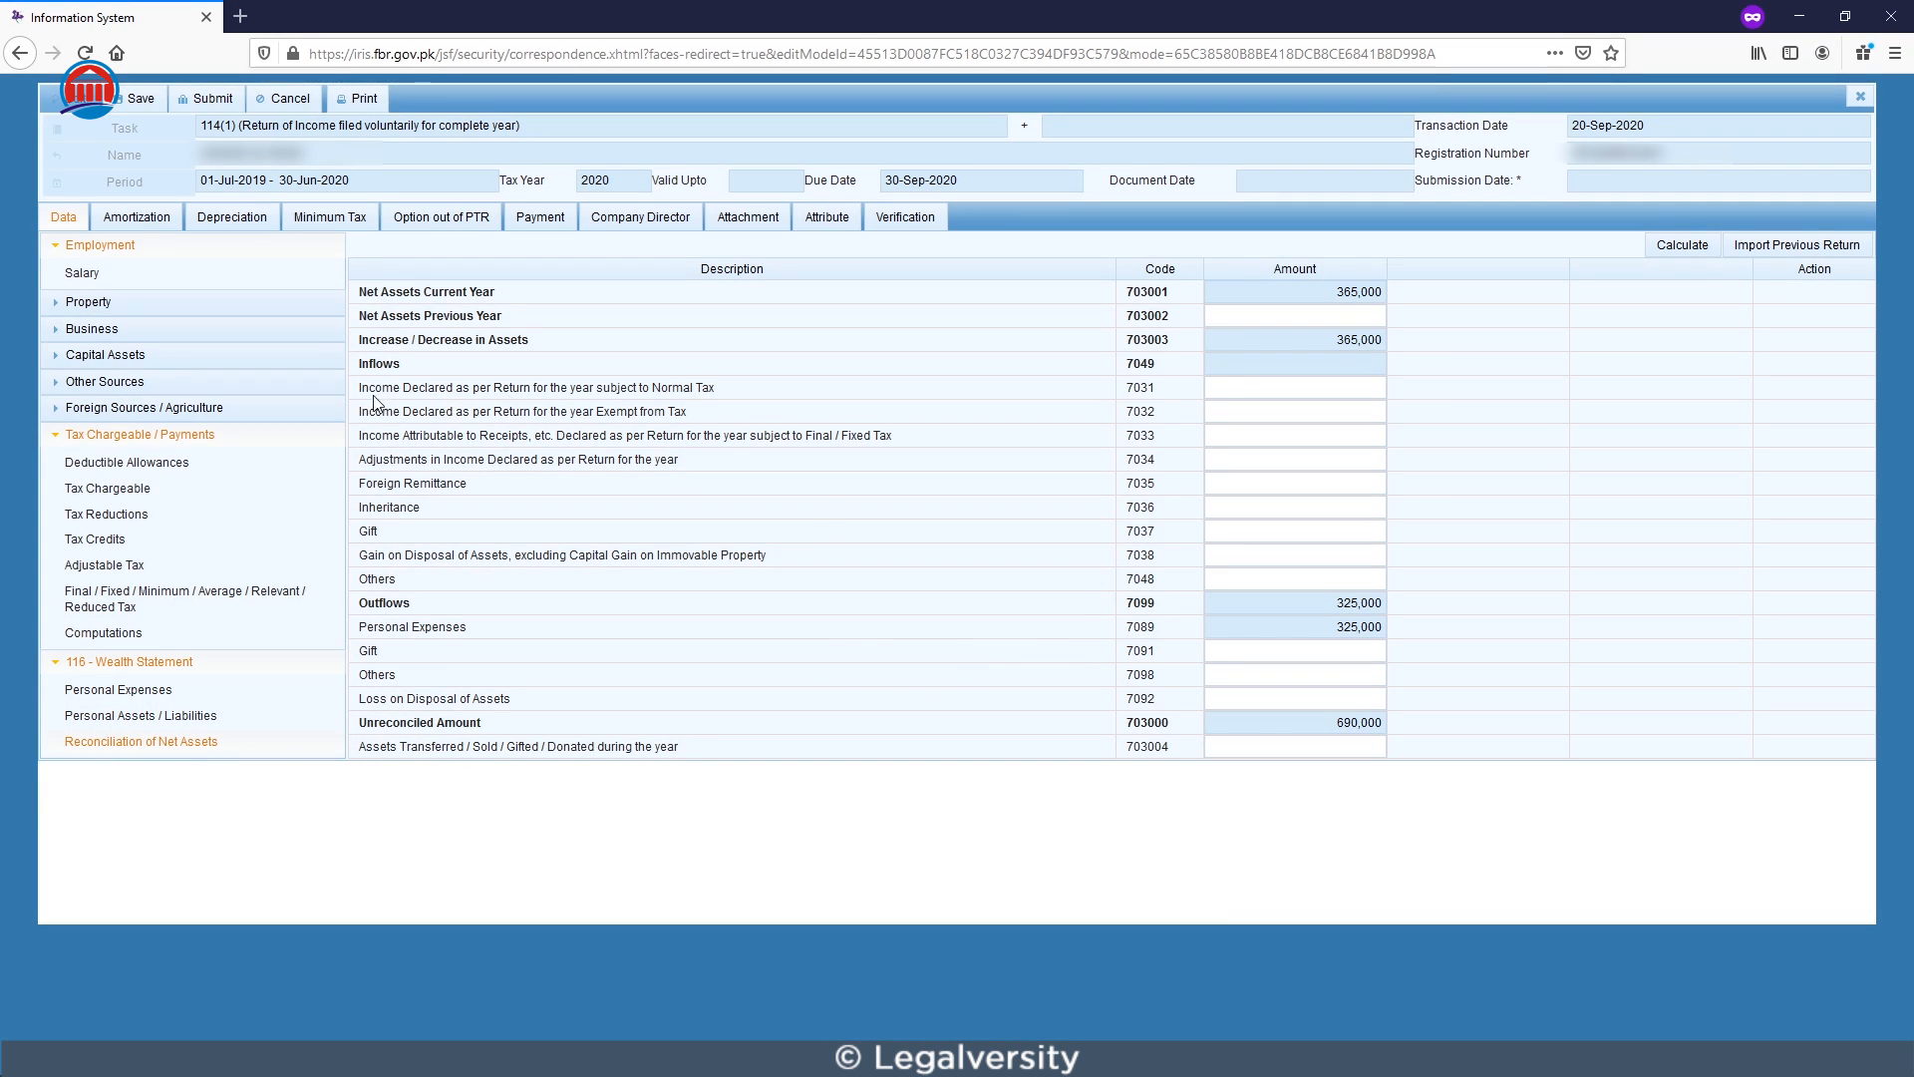
left_click_drag(361, 396, 750, 394)
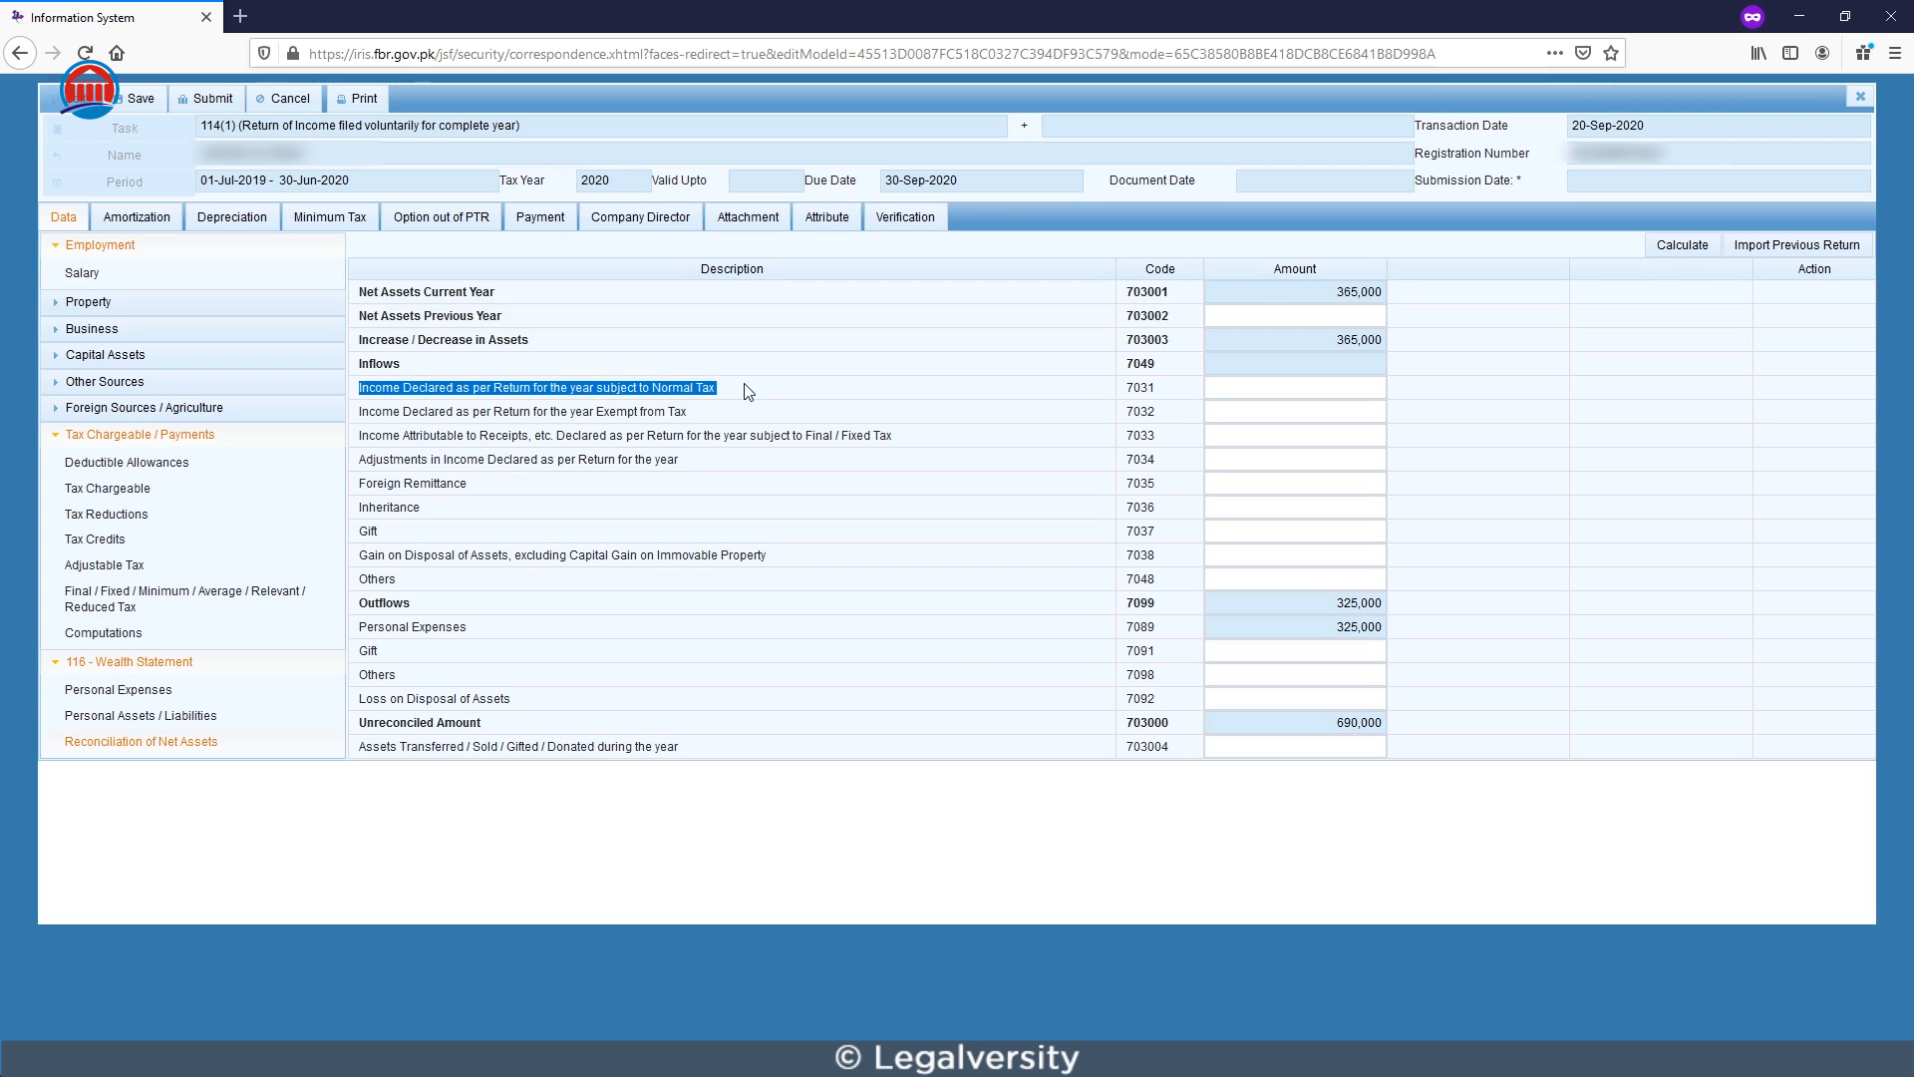
left_click(740, 394)
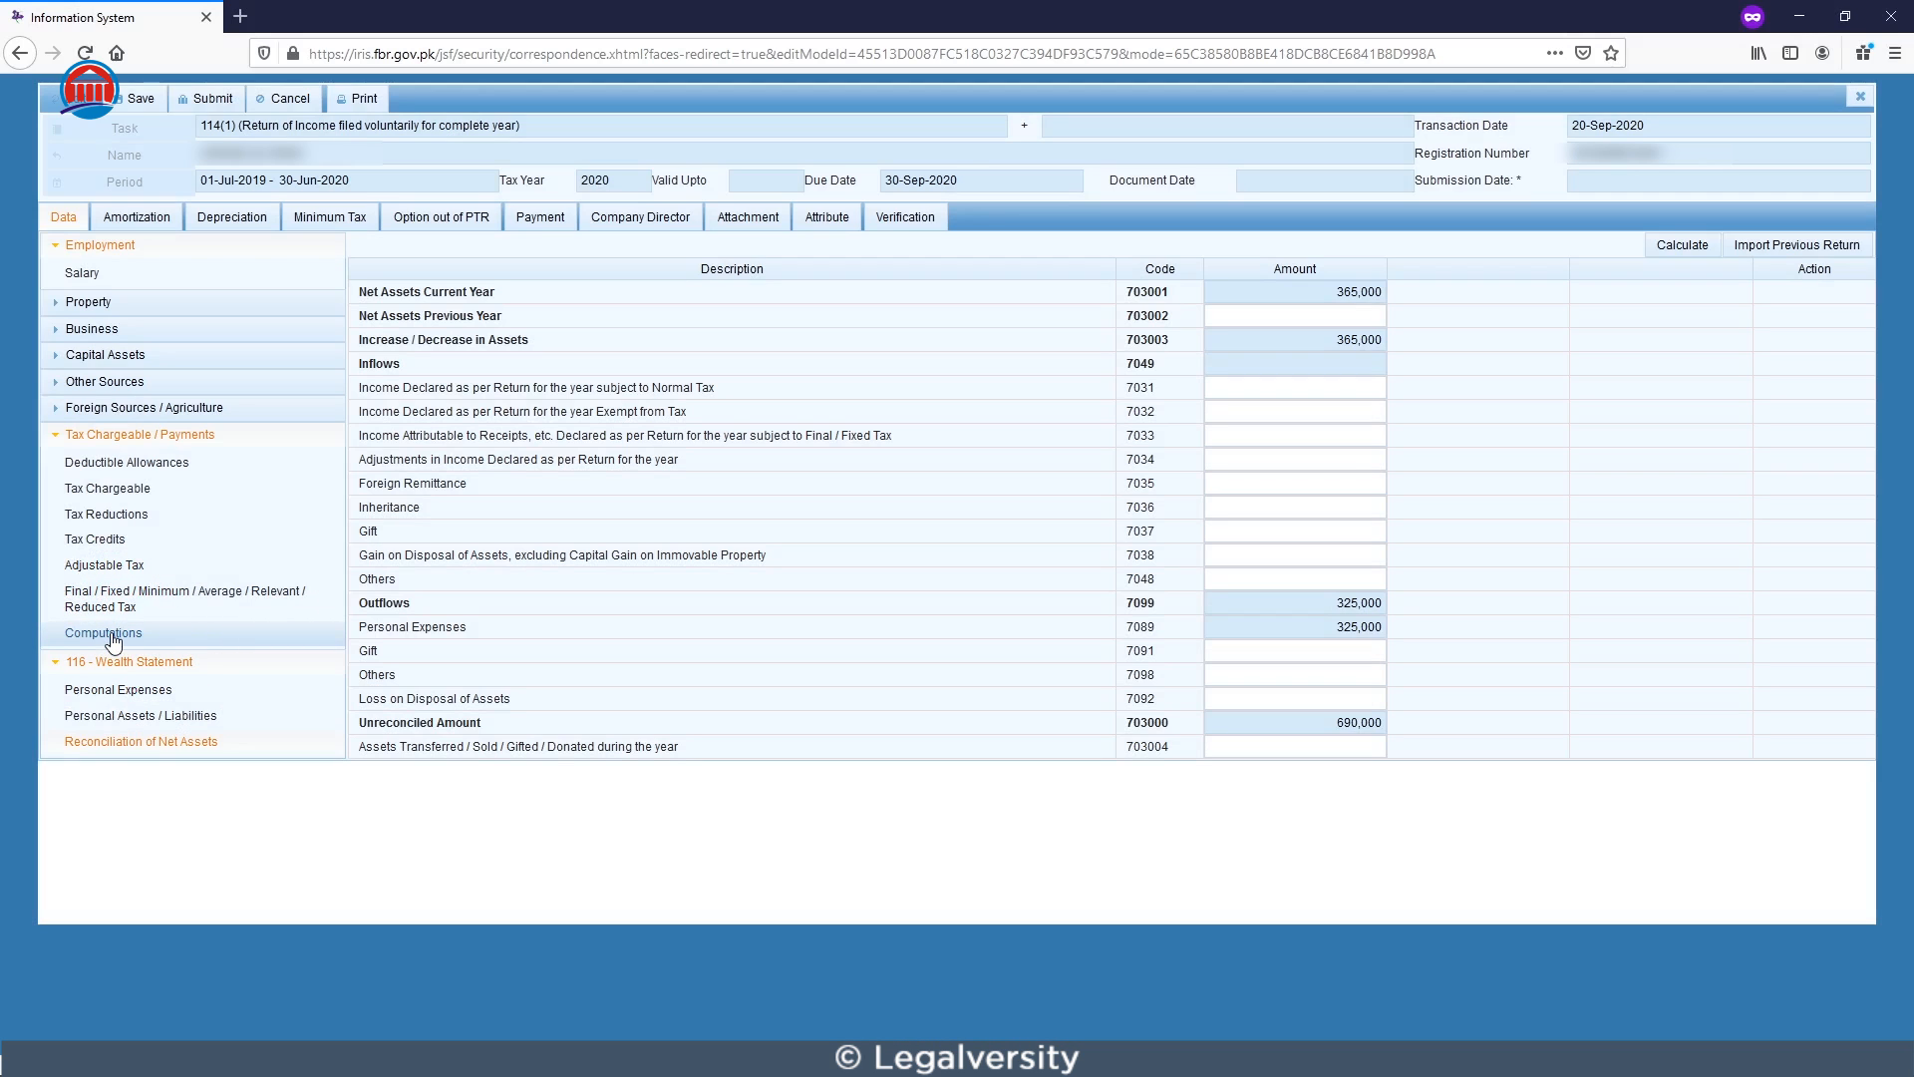
left_click(113, 634)
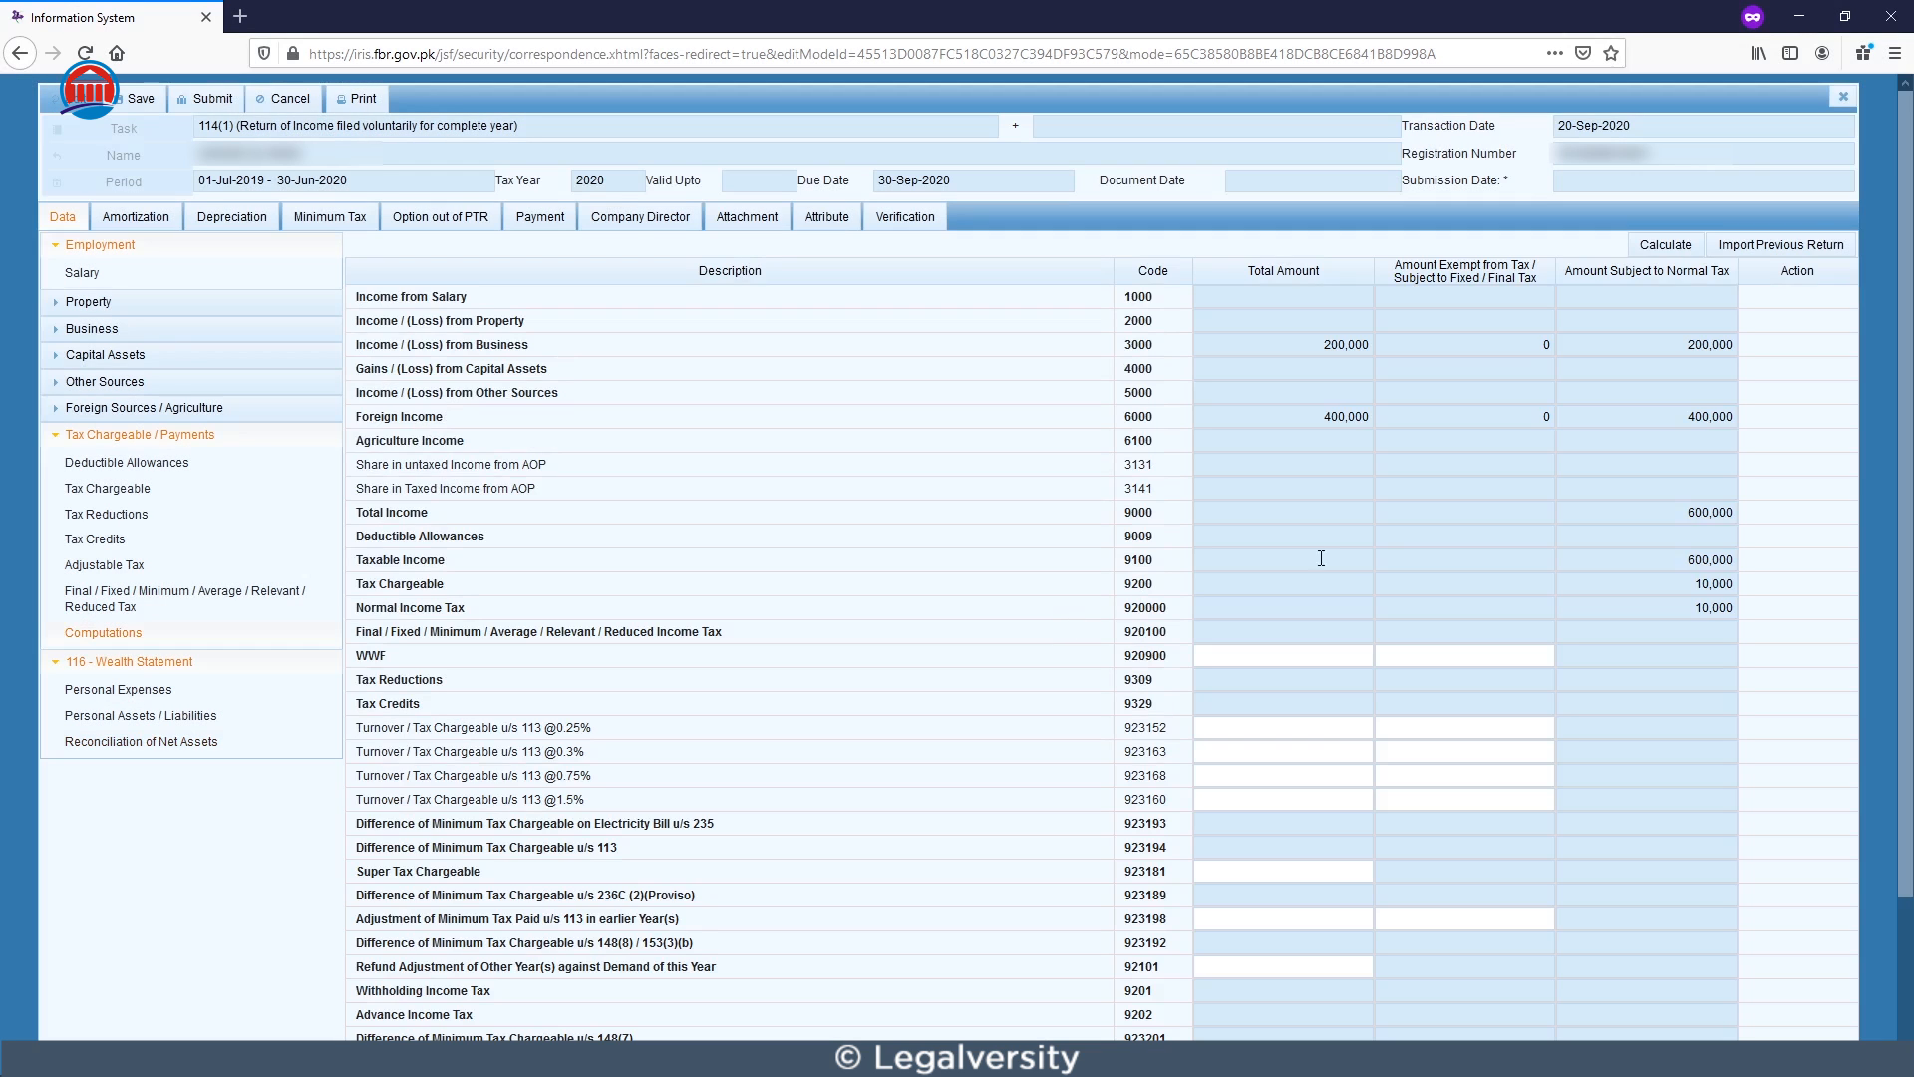
left_click(1725, 512)
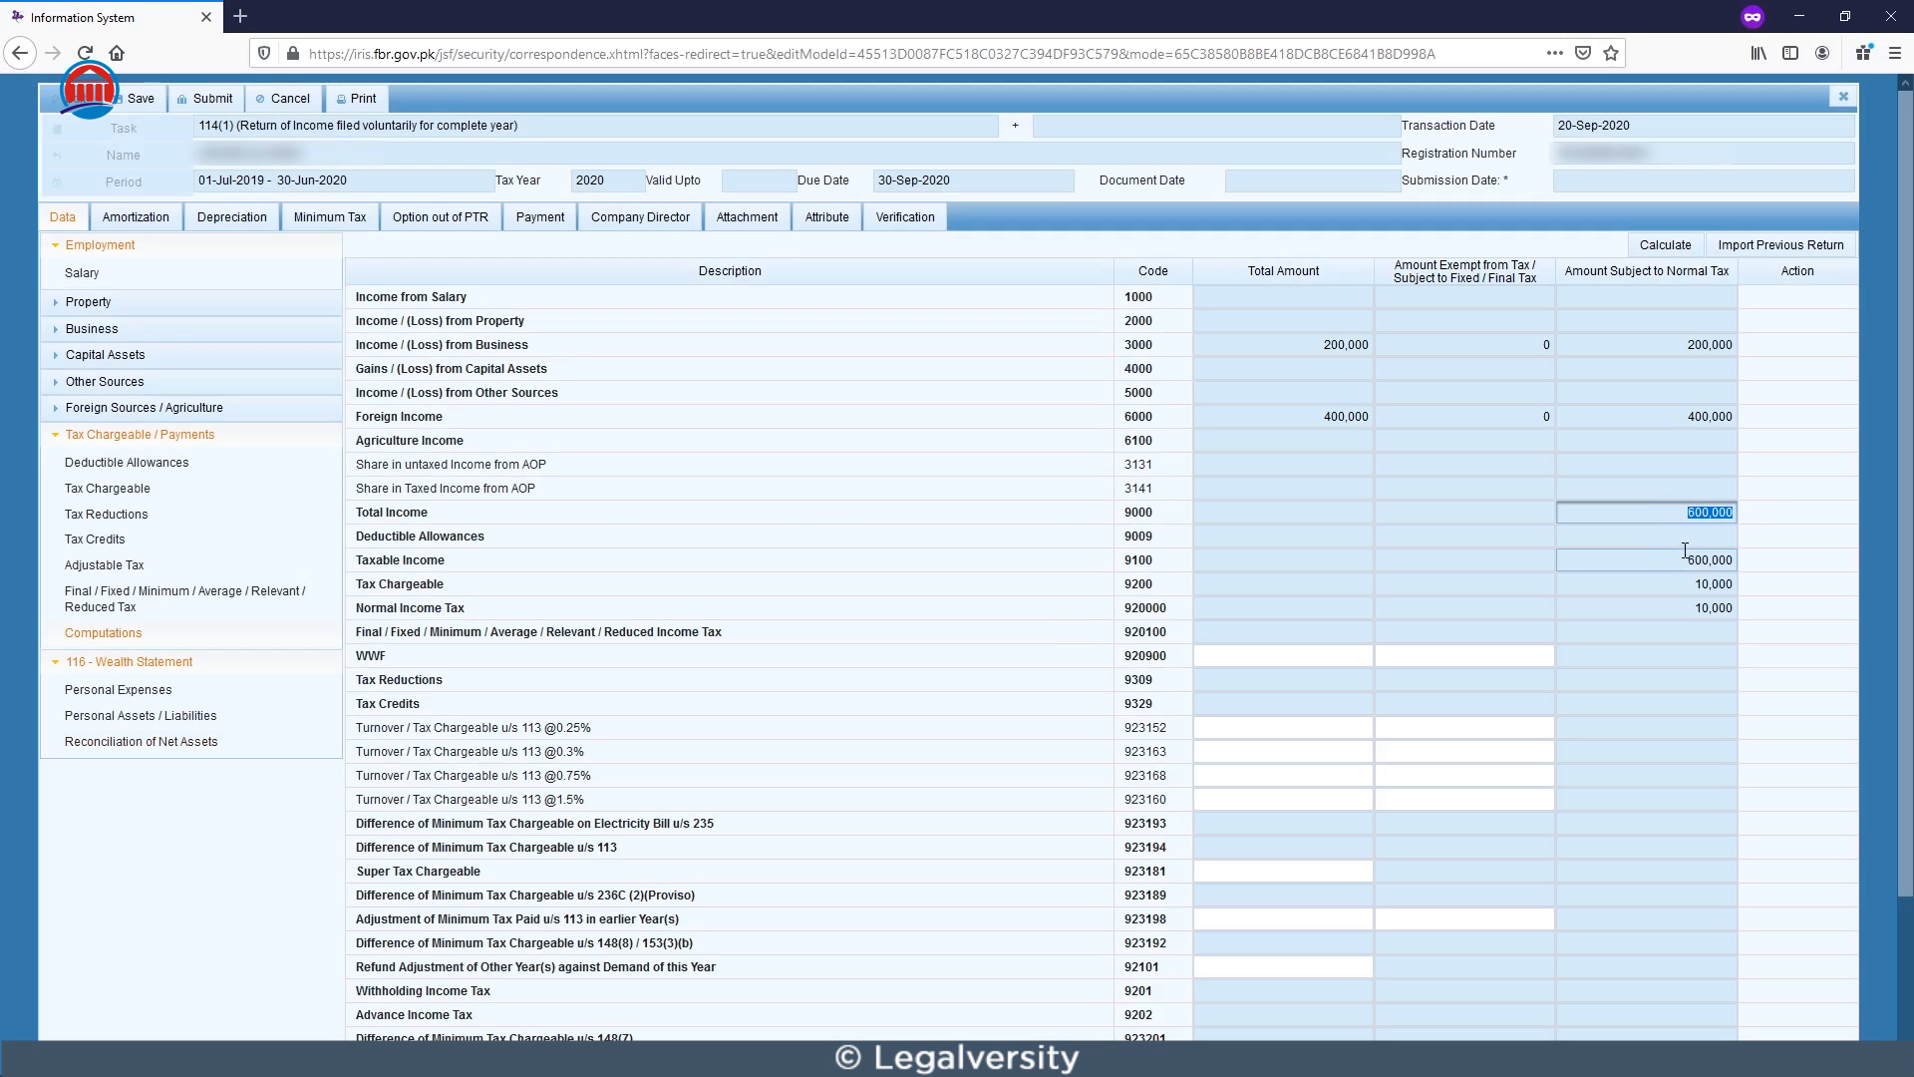
right_click(1686, 515)
left_click(1721, 580)
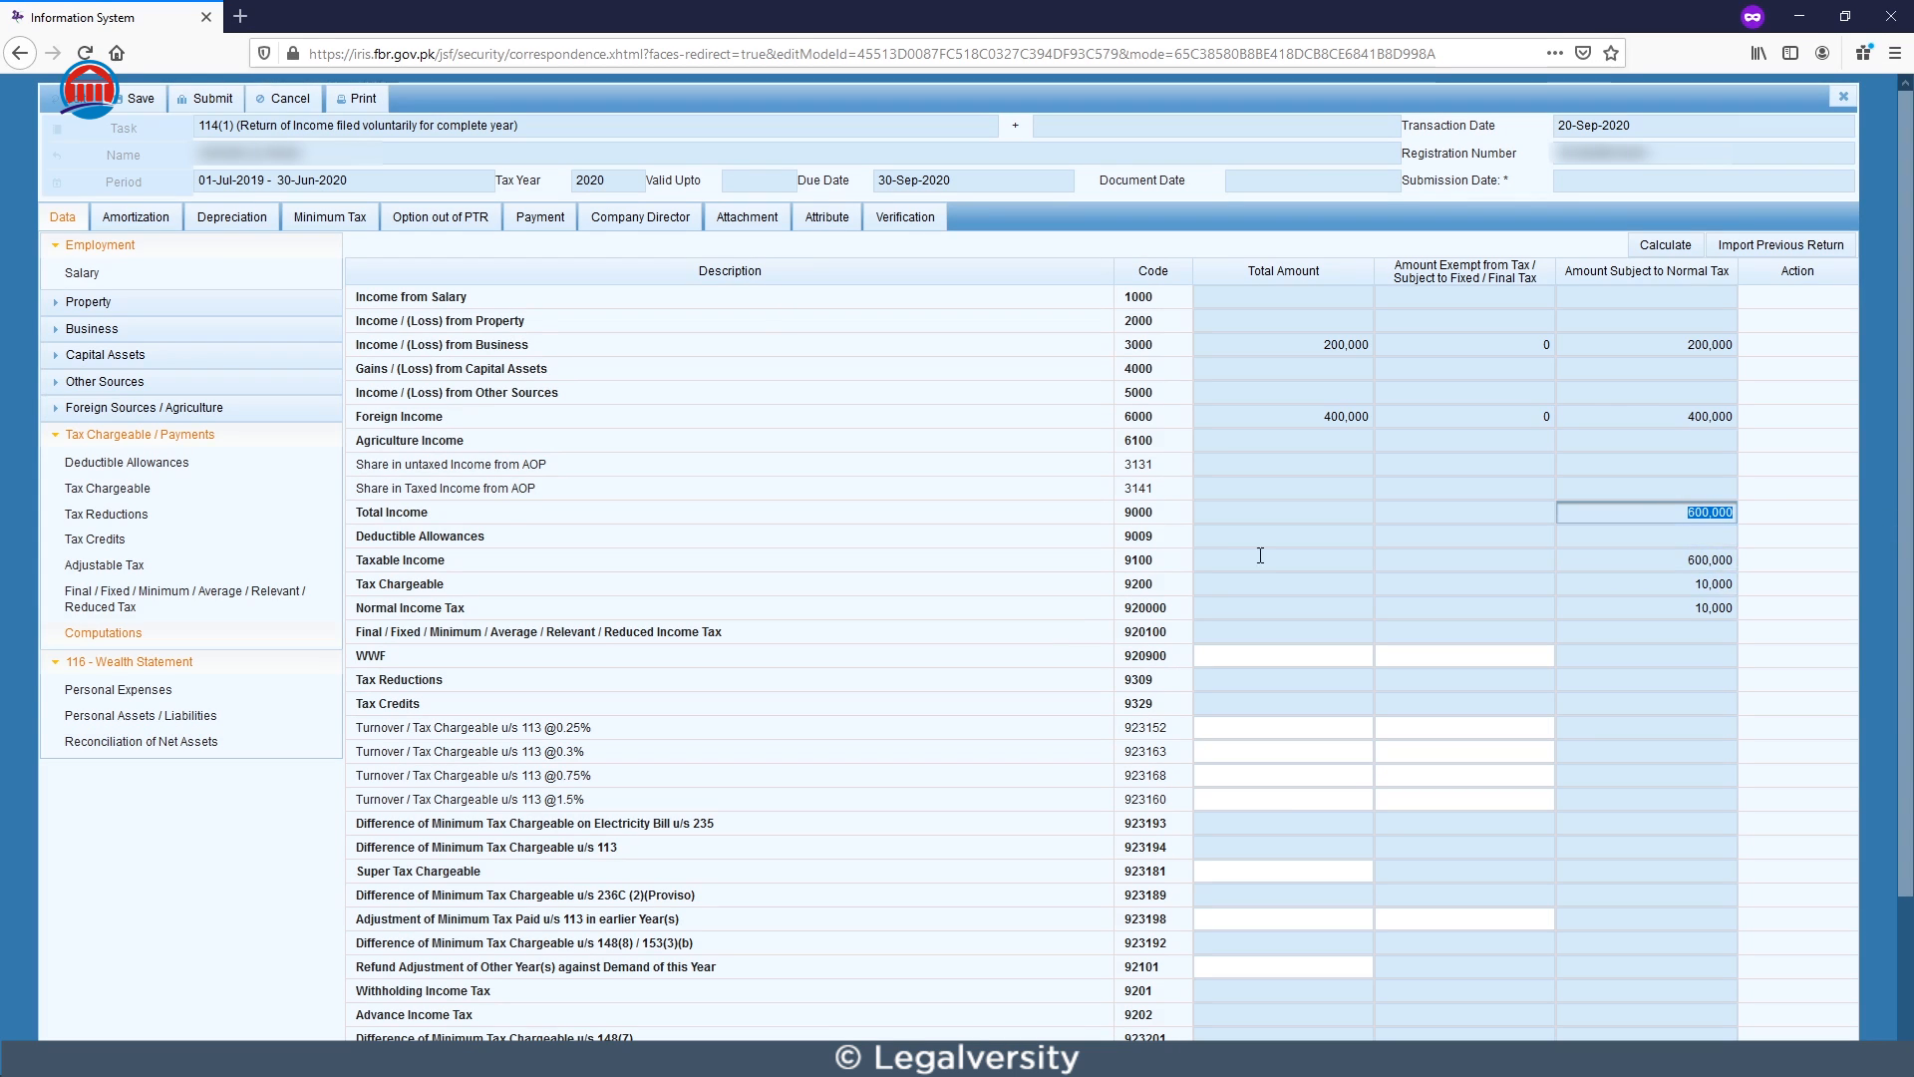
In Reconciliation of Net Assets, paste 600,000 as Income Declared as per Return for the year subject to Normal Tax, and calculate.
left_click(116, 745)
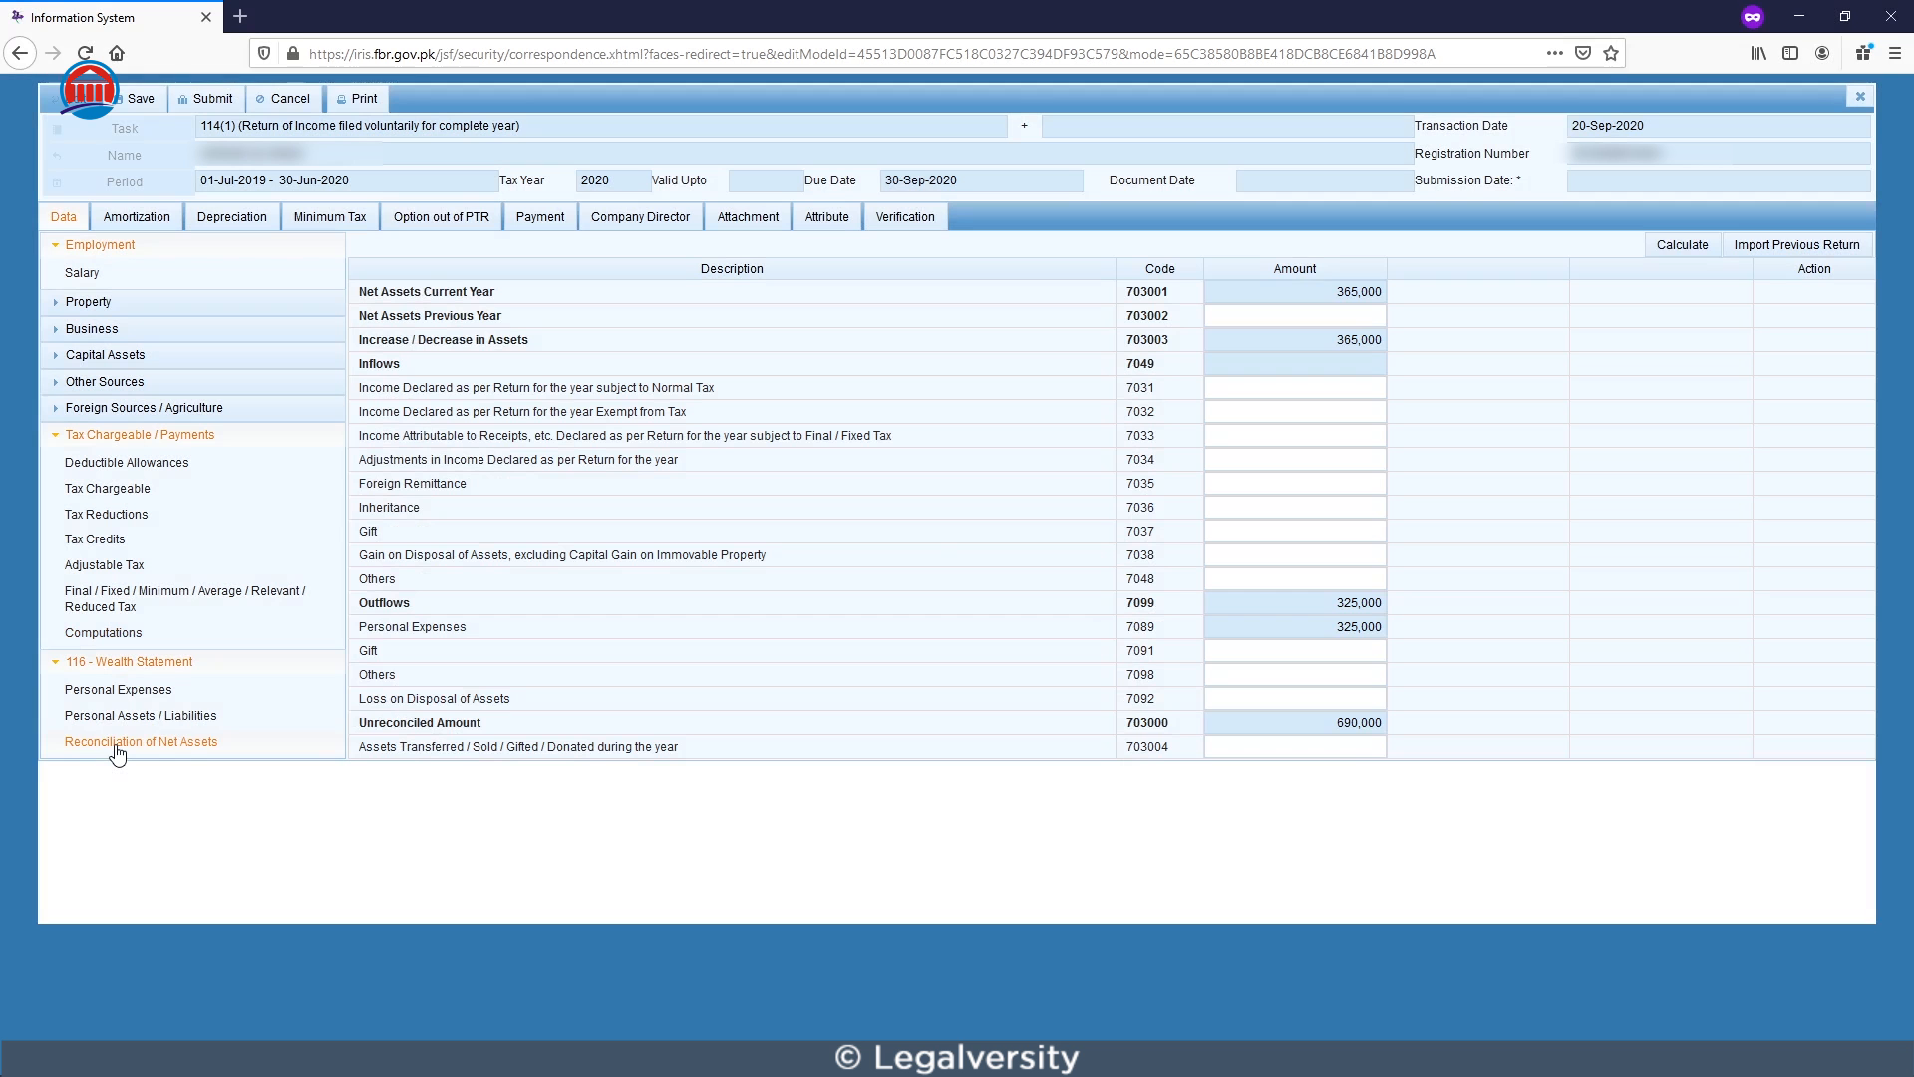
left_click(1234, 387)
right_click(1234, 386)
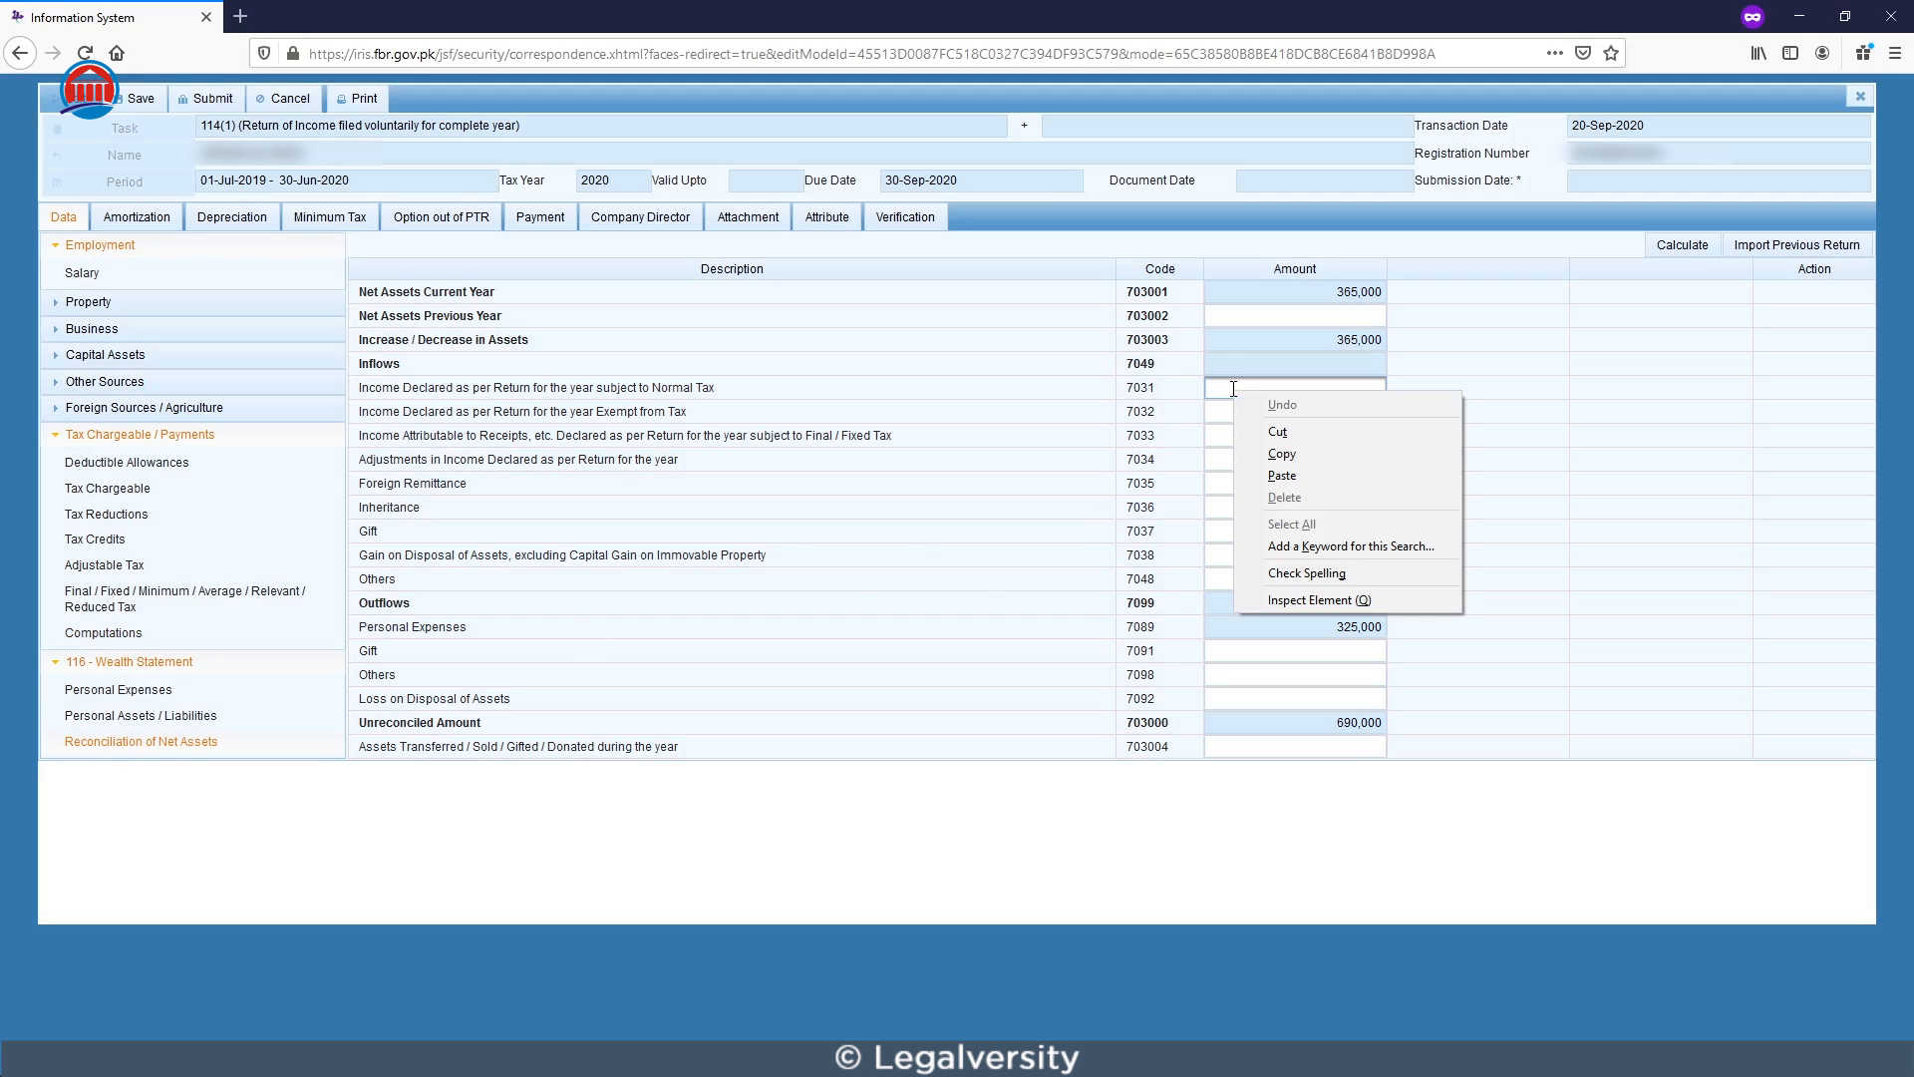
left_click(1268, 473)
left_click(1674, 247)
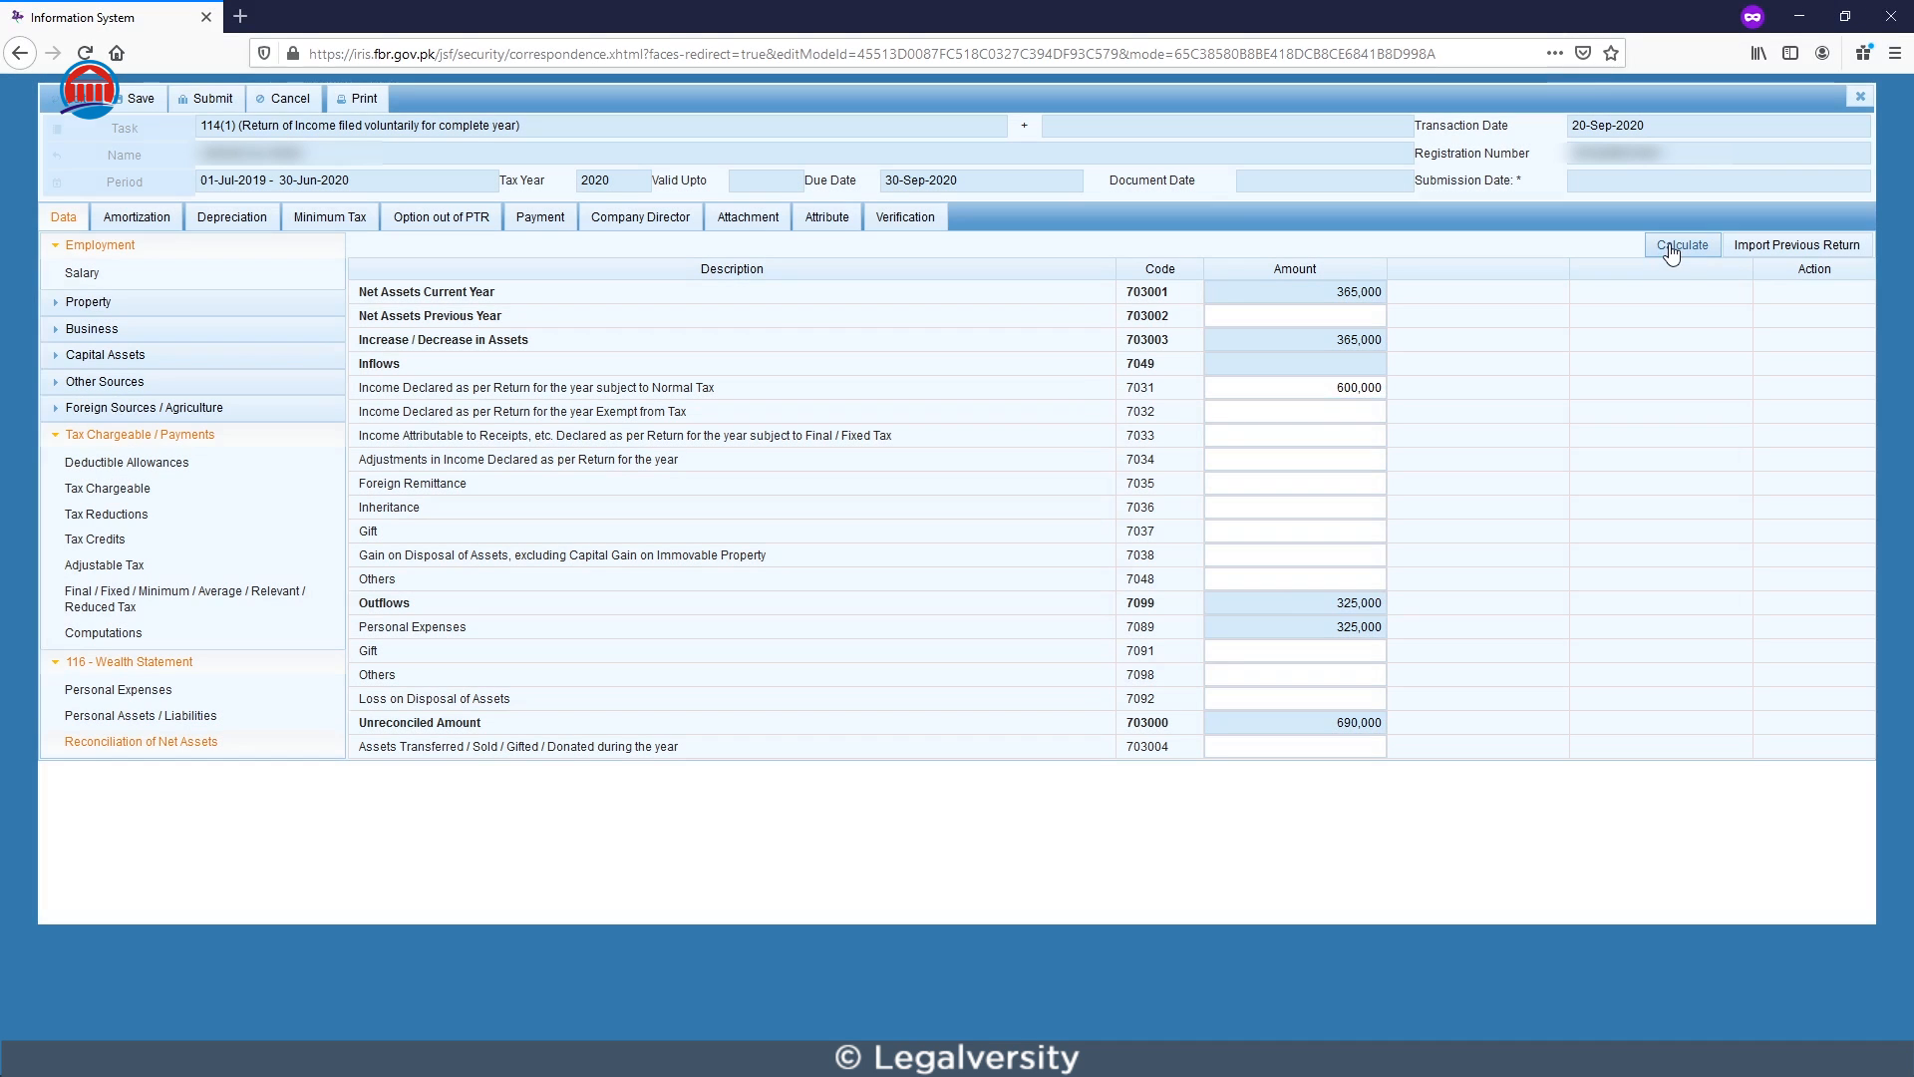
left_click(1672, 249)
Examine the Gain on Disposal of Assets and Others inflow heads and the Unreconciled Amount in the reconciliation.
left_click_drag(359, 555, 508, 555)
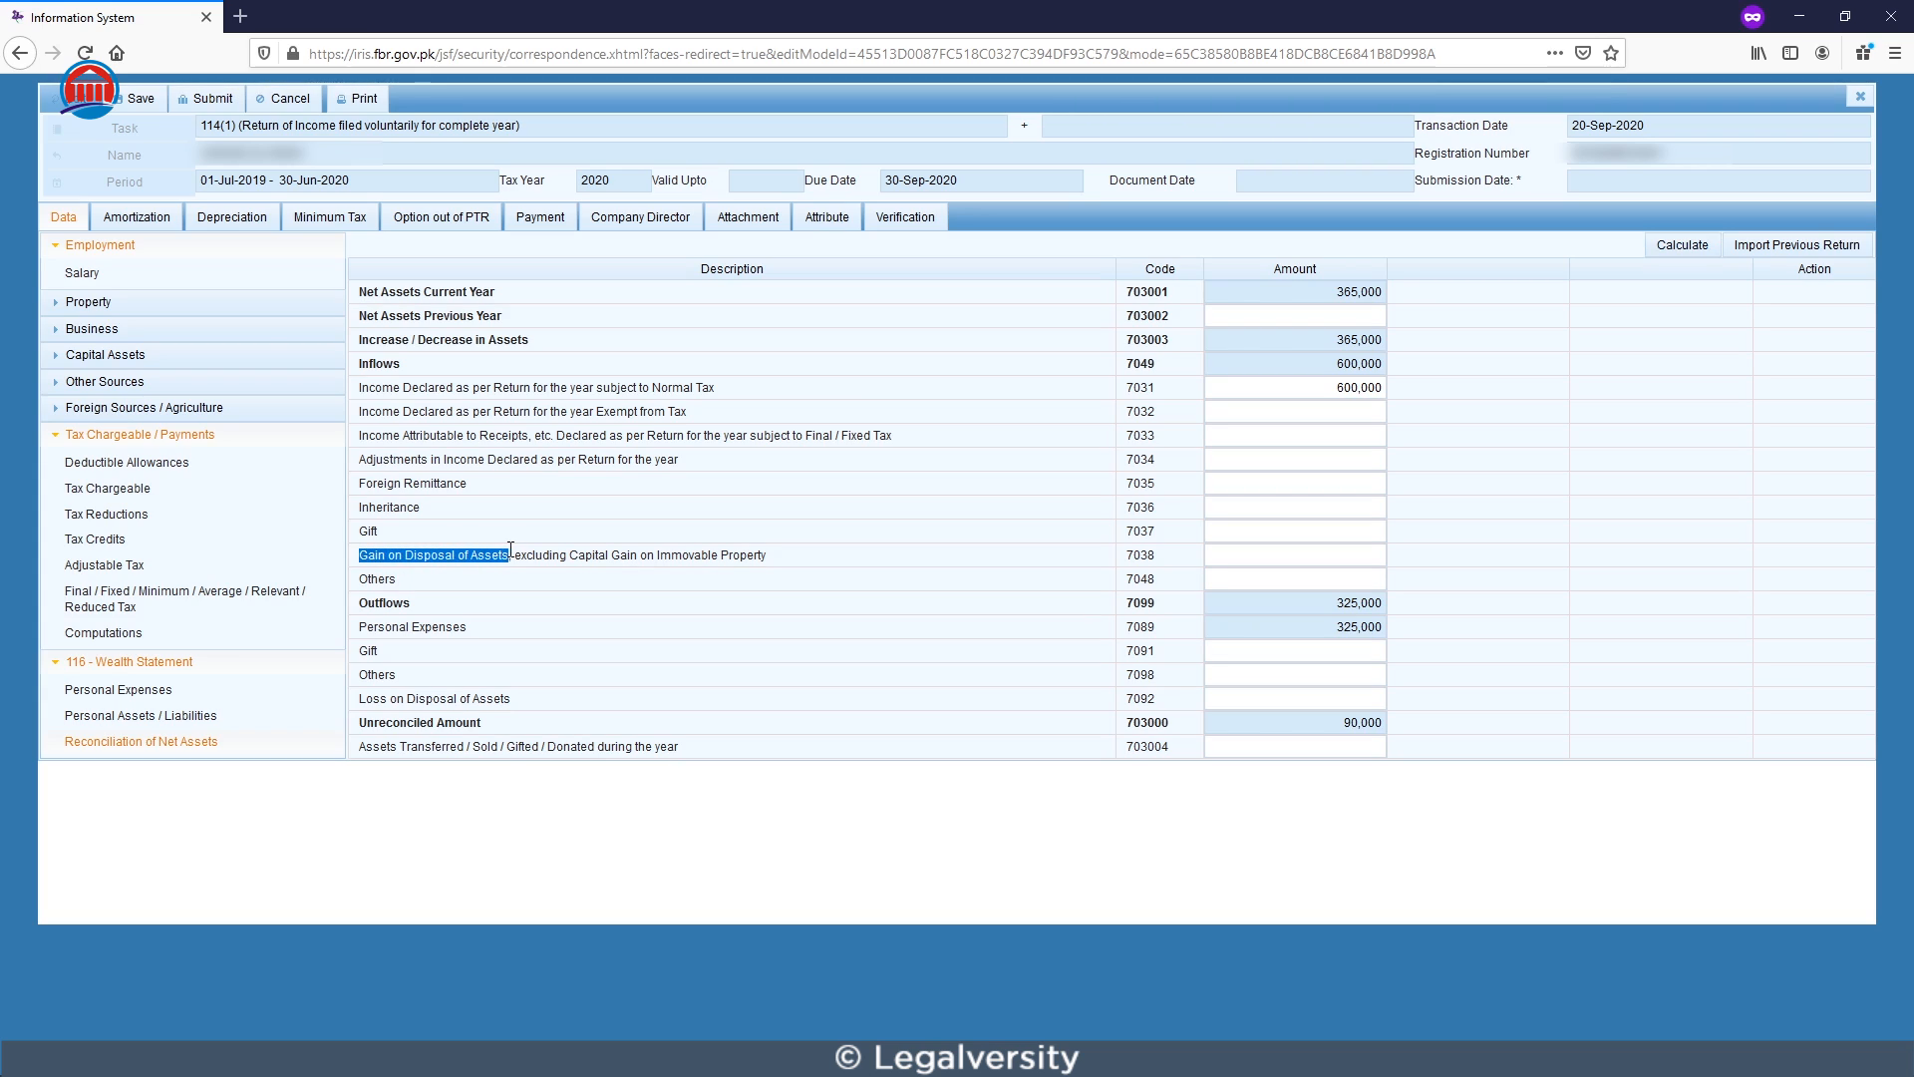
left_click(828, 564)
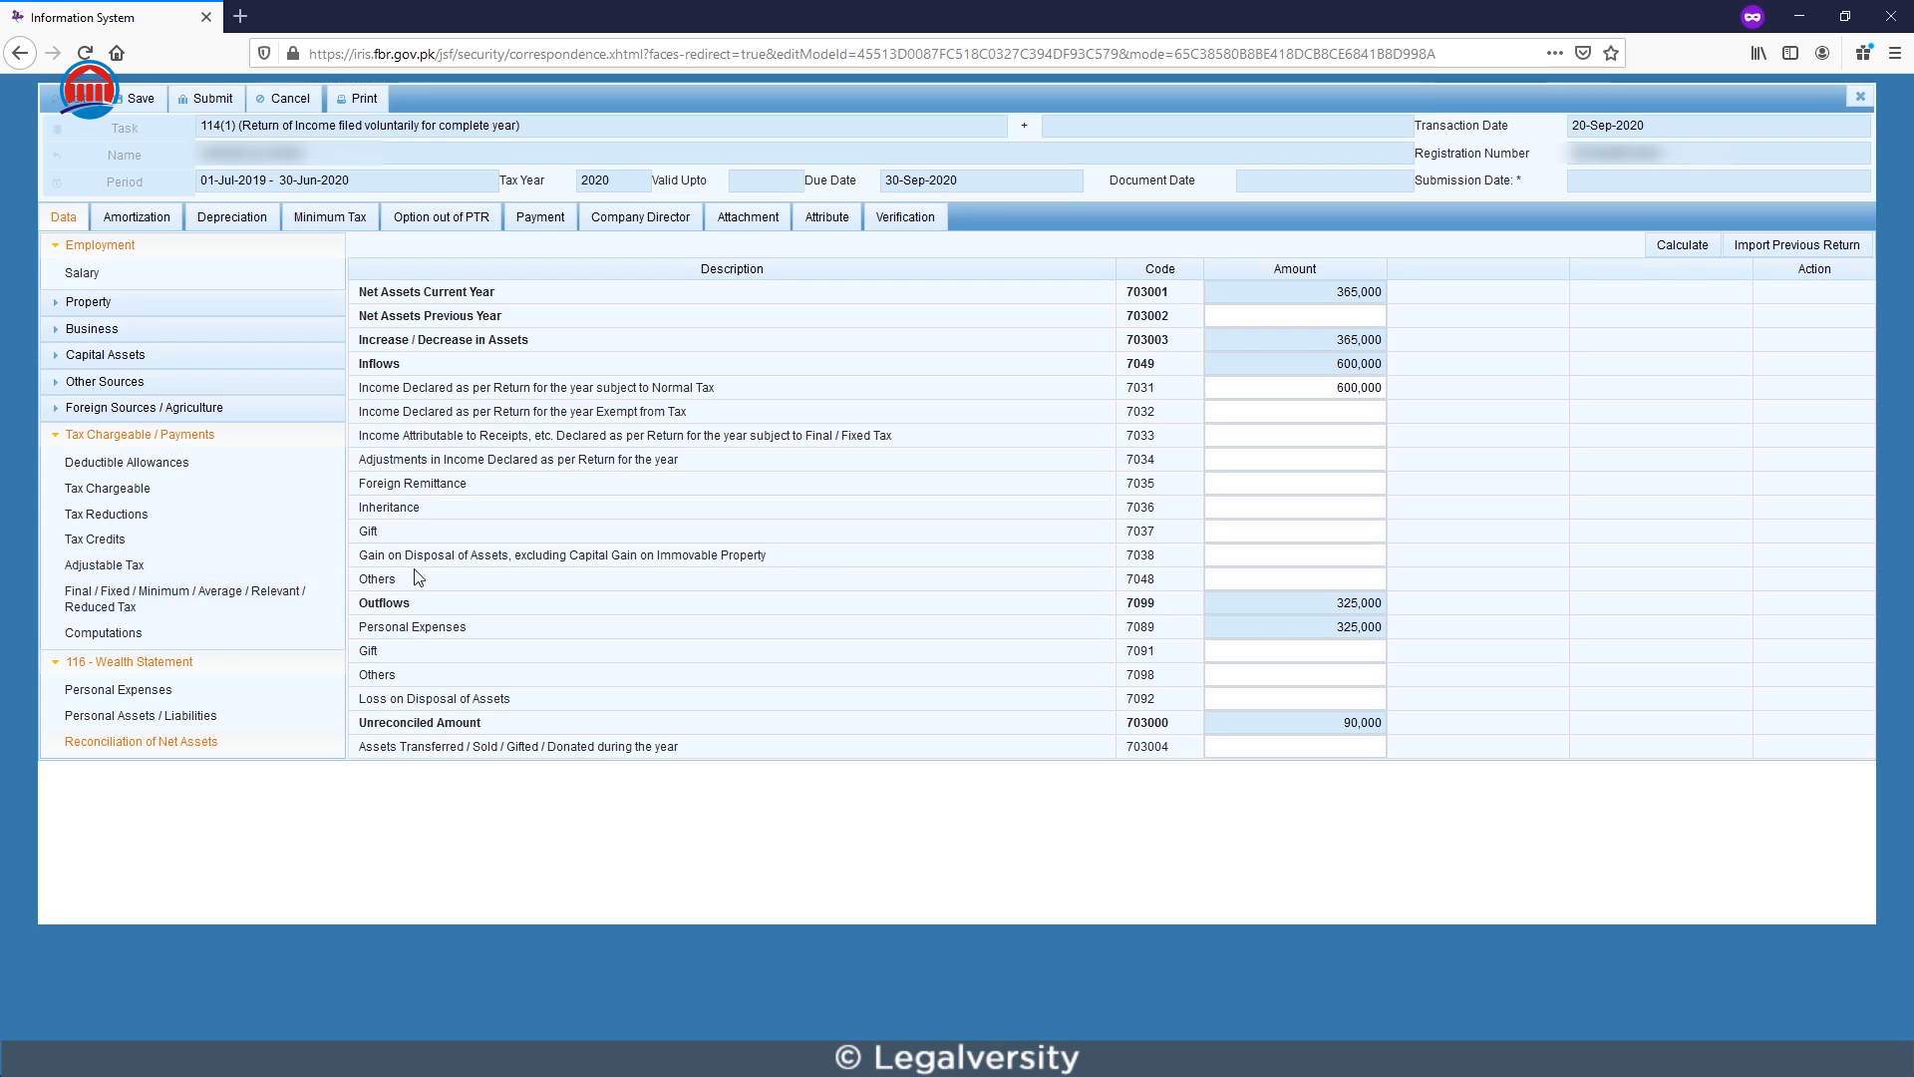
left_click(1235, 555)
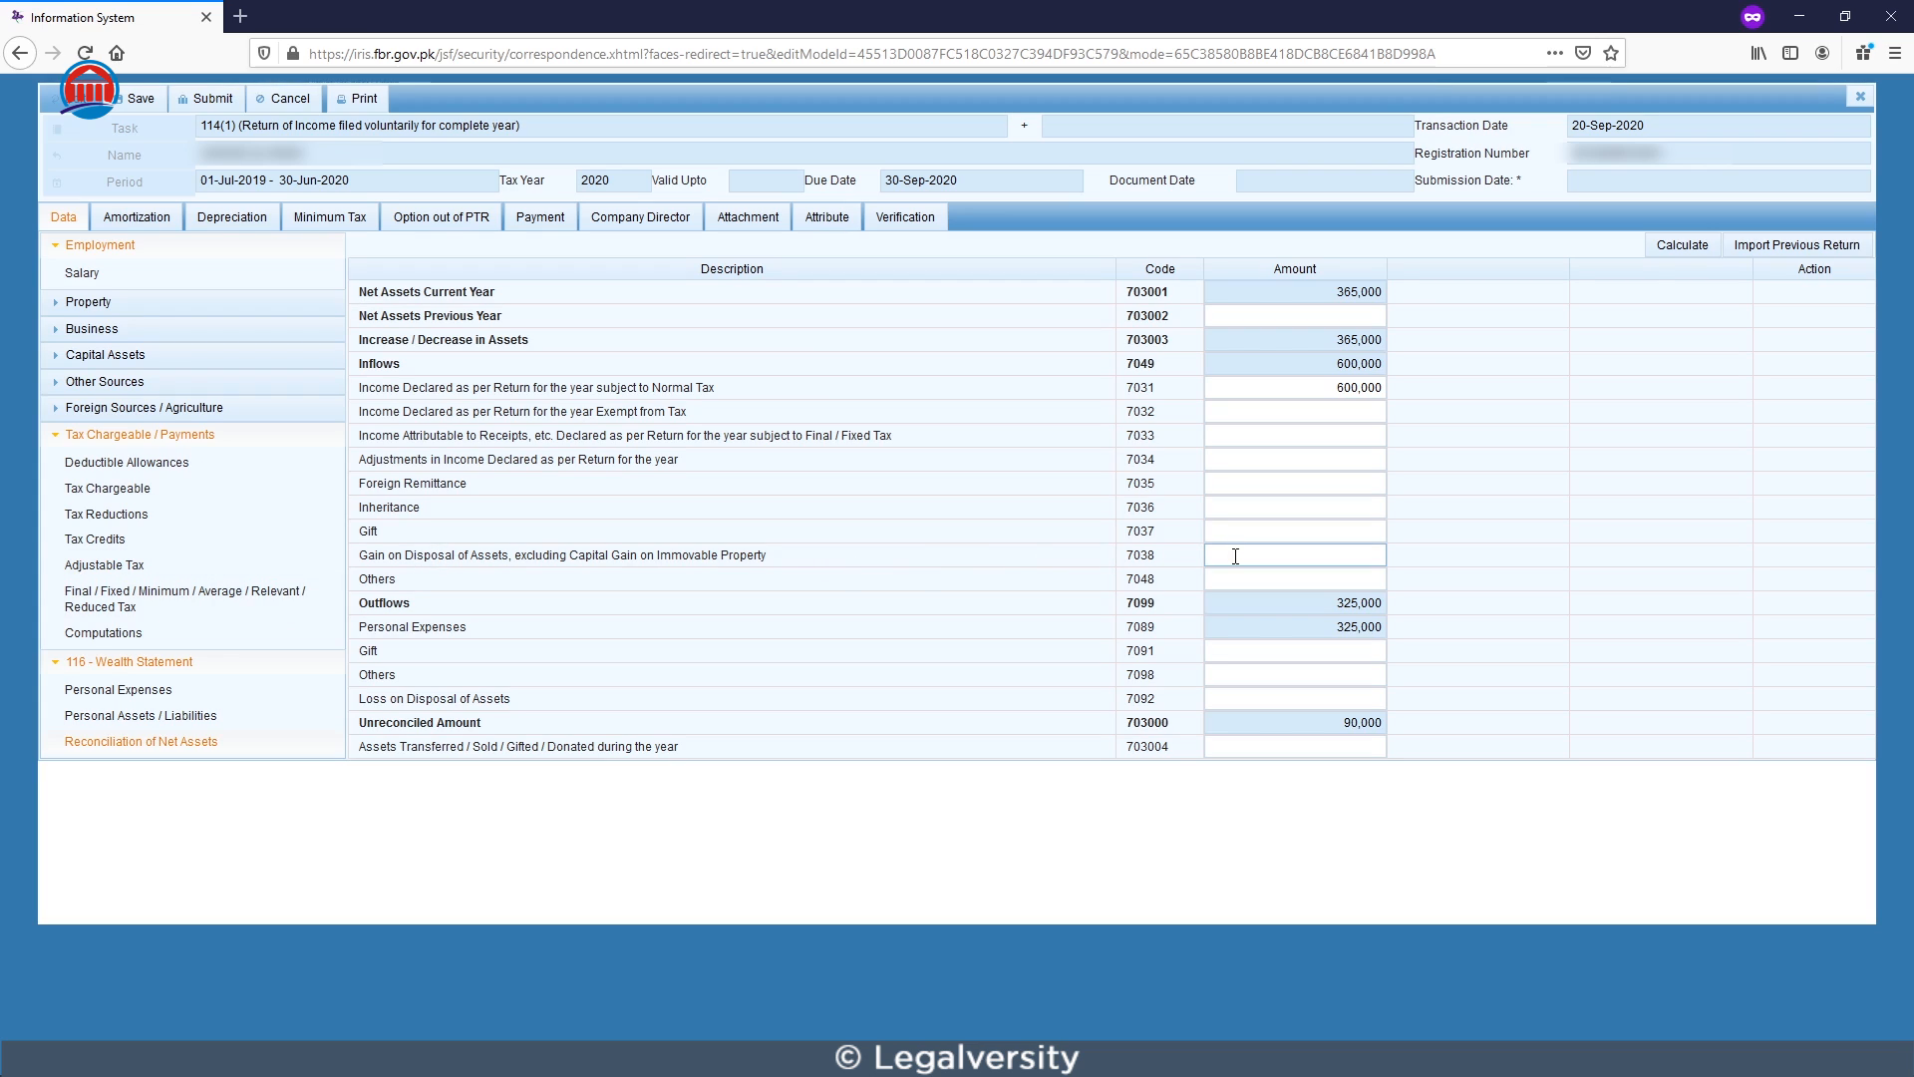
left_click(417, 585)
left_click_drag(1339, 726, 1414, 725)
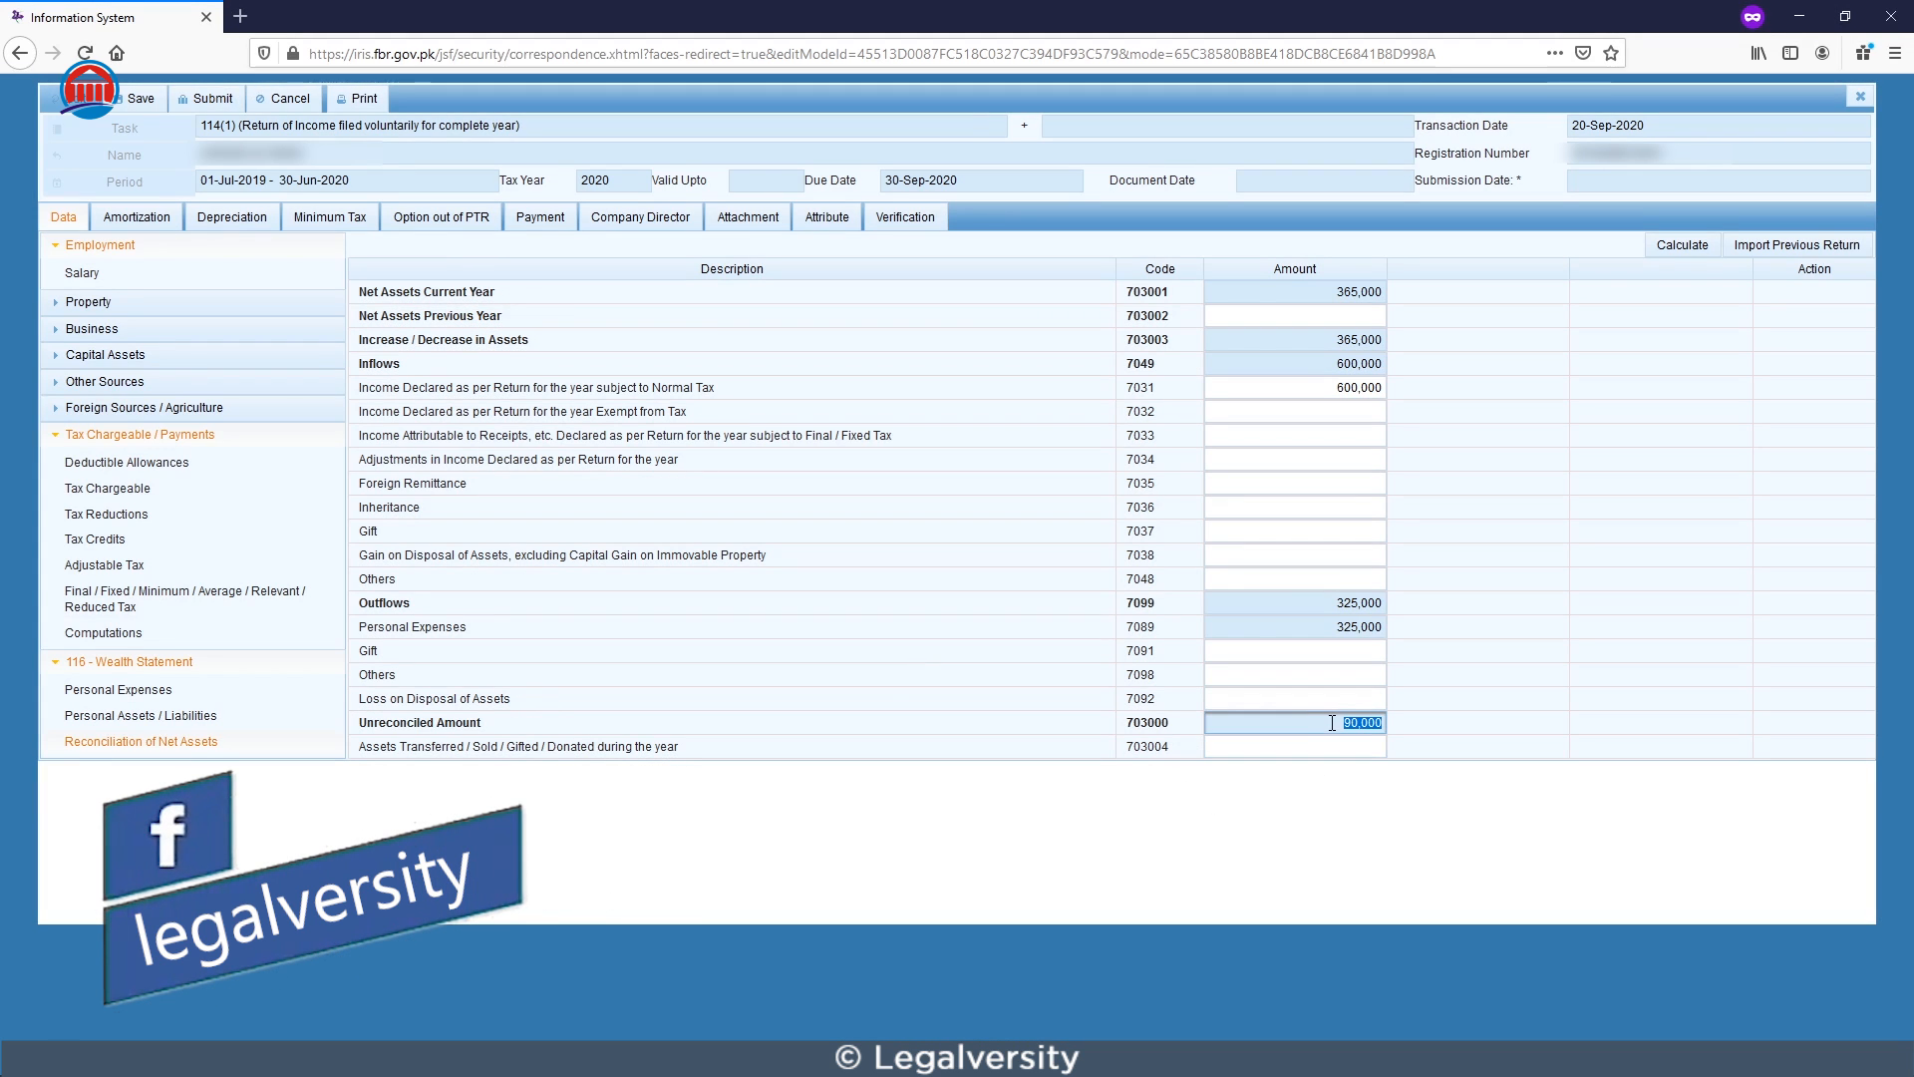
Paste 90,000 as Net Assets Previous Year and recalculate the reconciliation, then collapse the Tax Chargeable / Payments and 116 - Wealth Statement sections.
left_click(1262, 317)
key("ctrl+v")
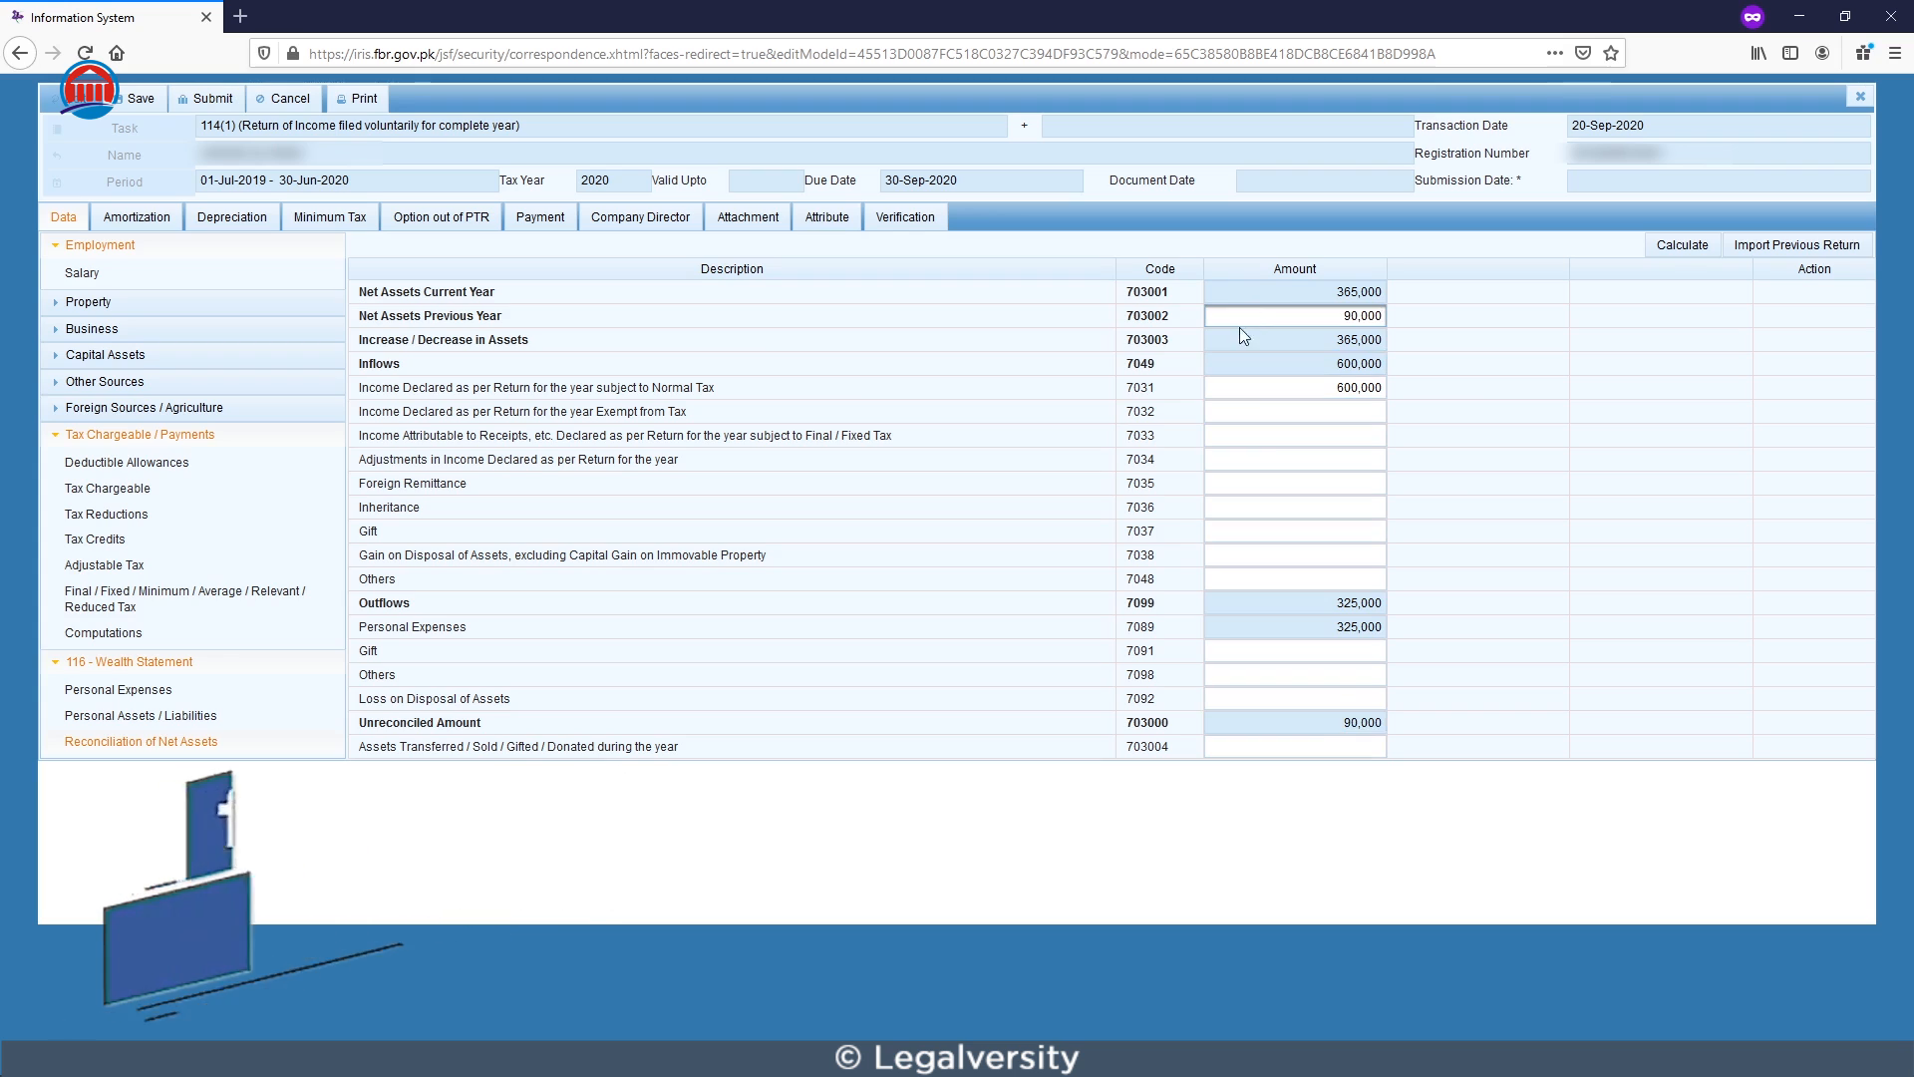
left_click(1684, 247)
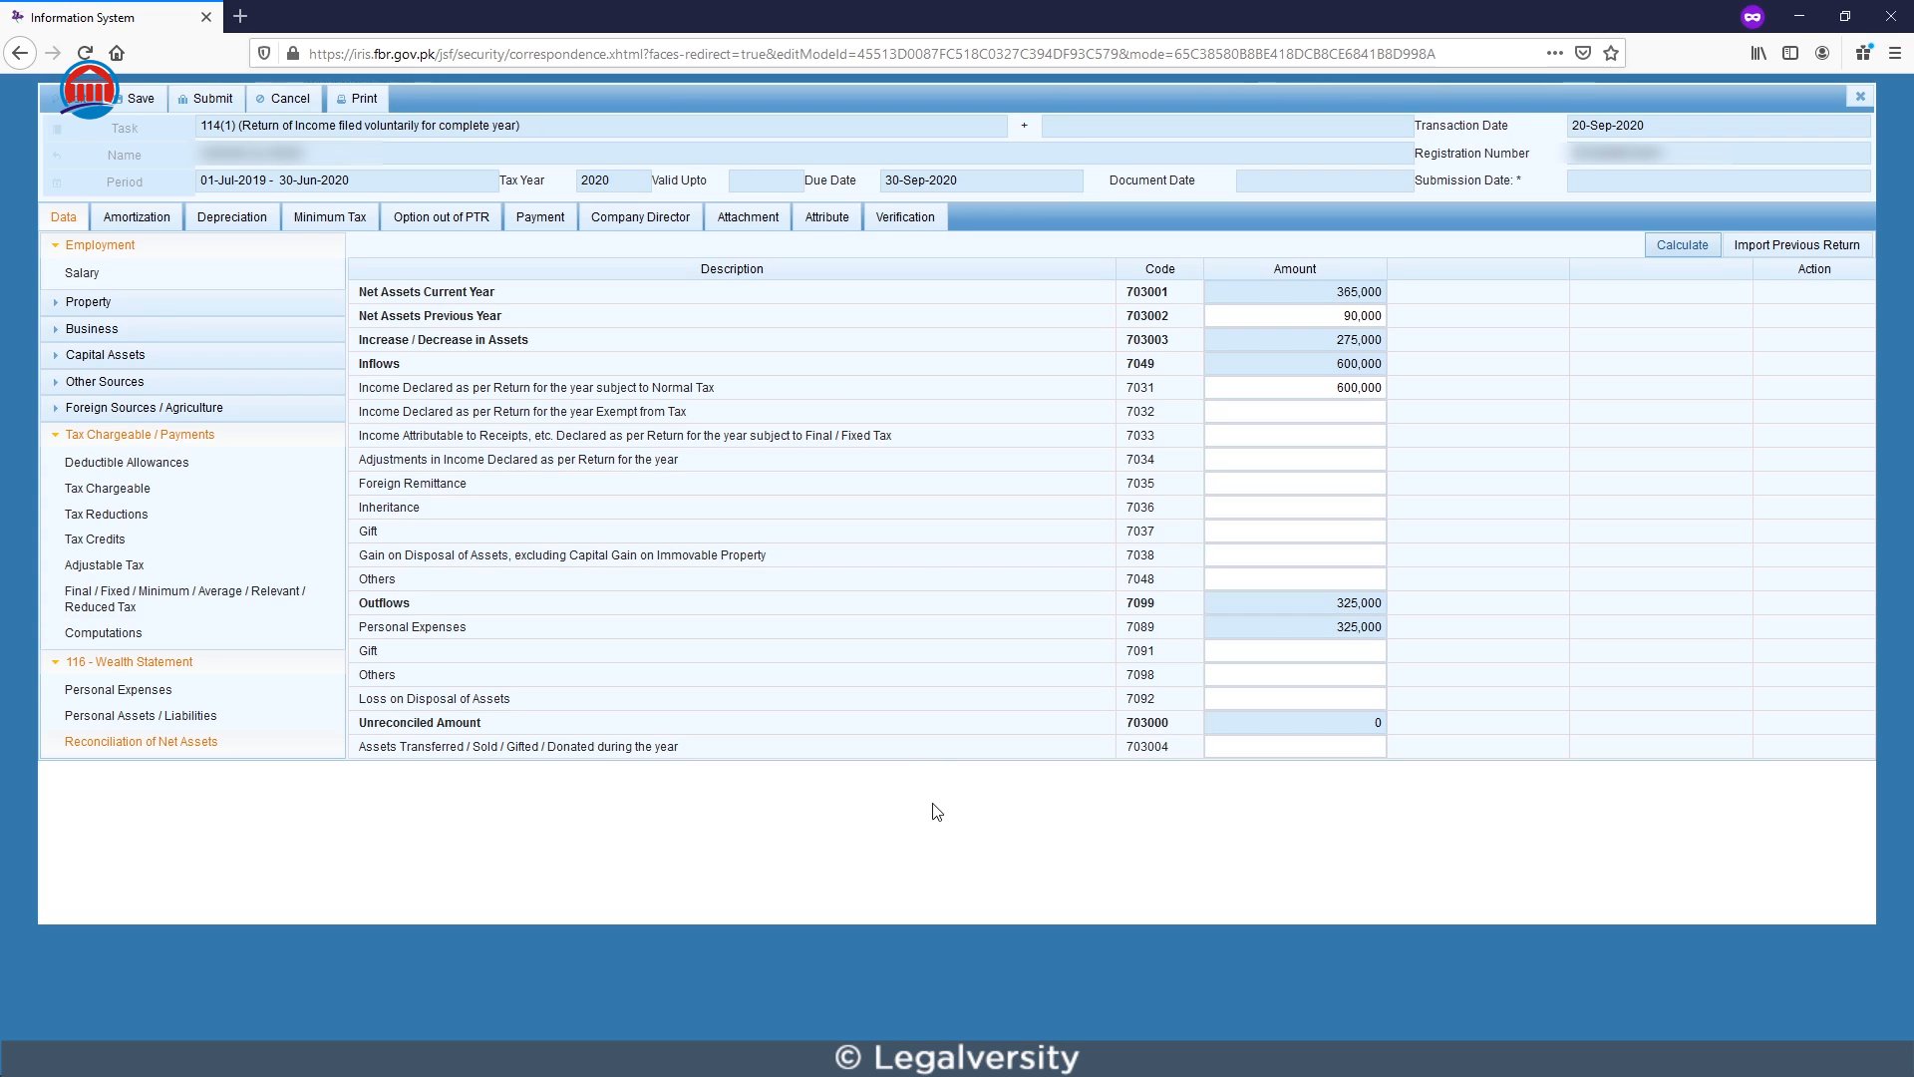
left_click(57, 442)
left_click(55, 460)
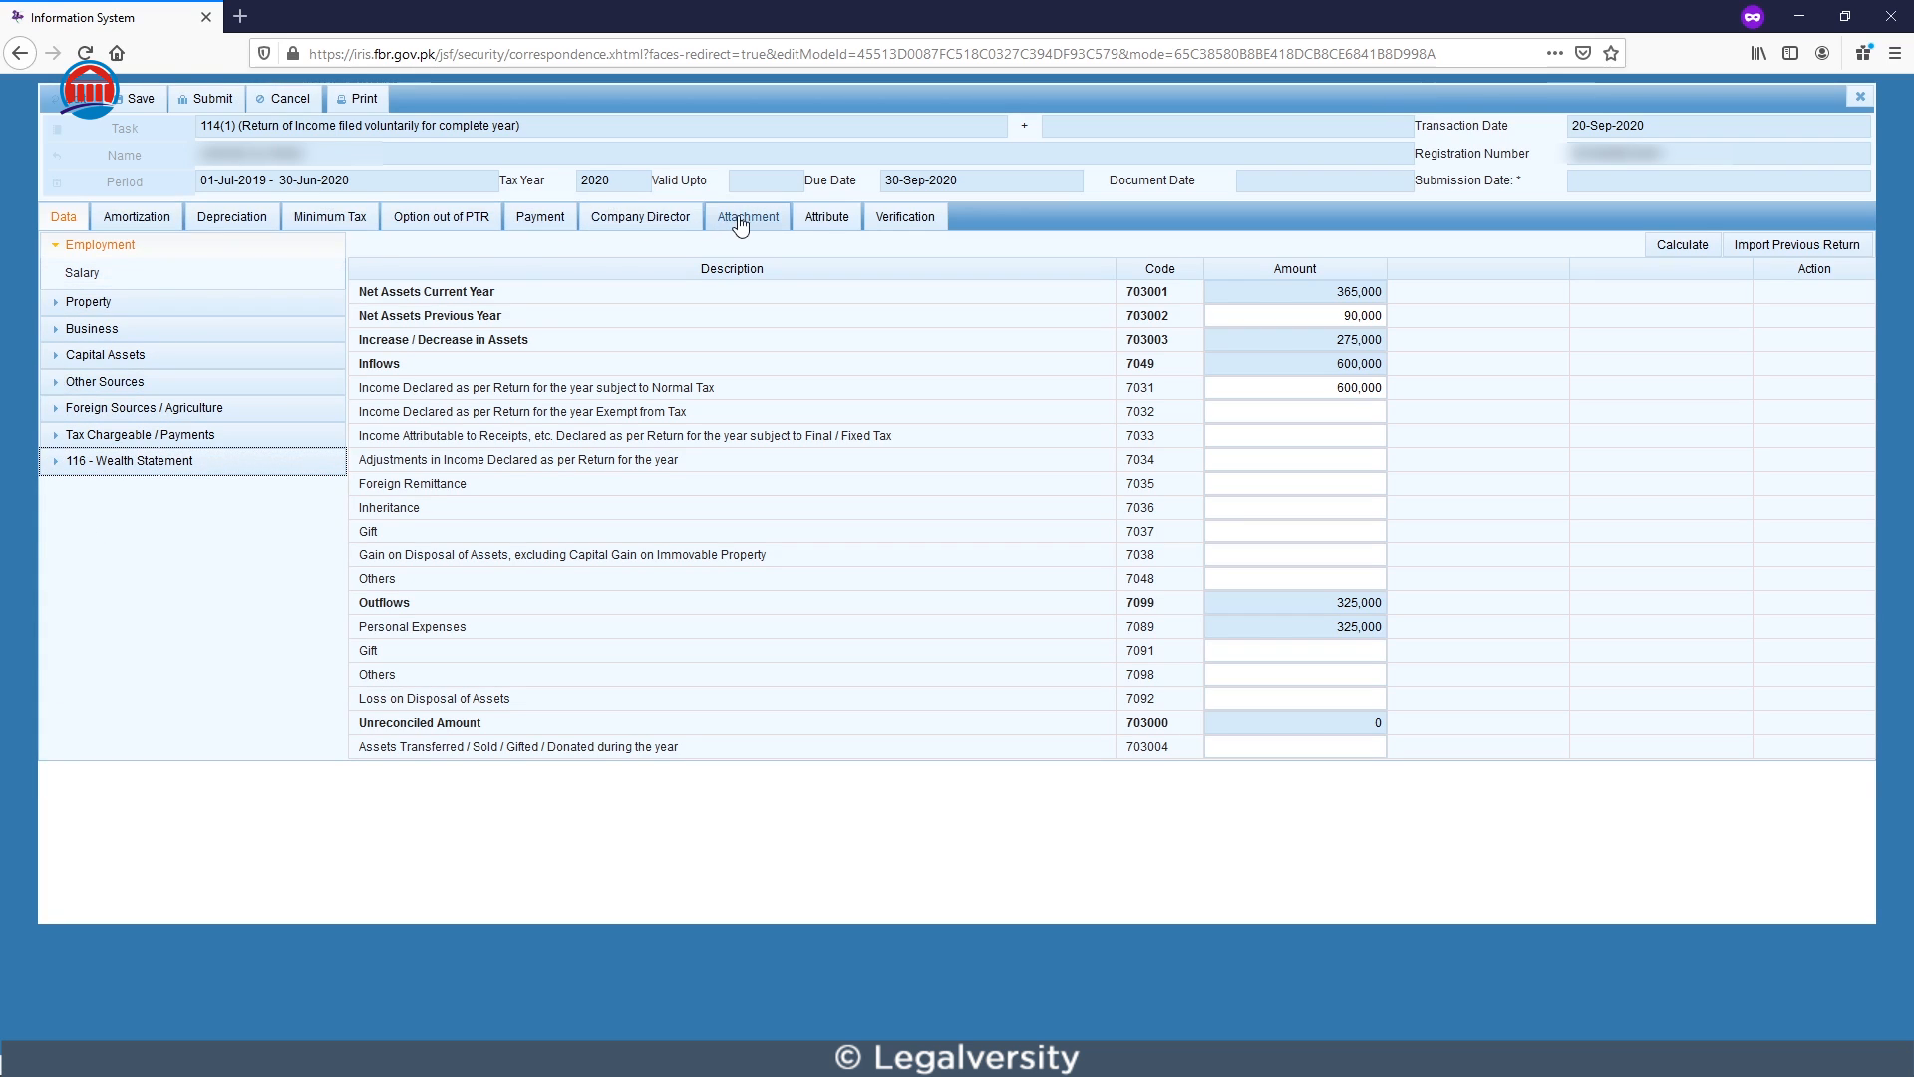
In the return's attributes, search the sector values for "other - information technology" and set Business Sector-1 to Other - Information Technology.
left_click(824, 220)
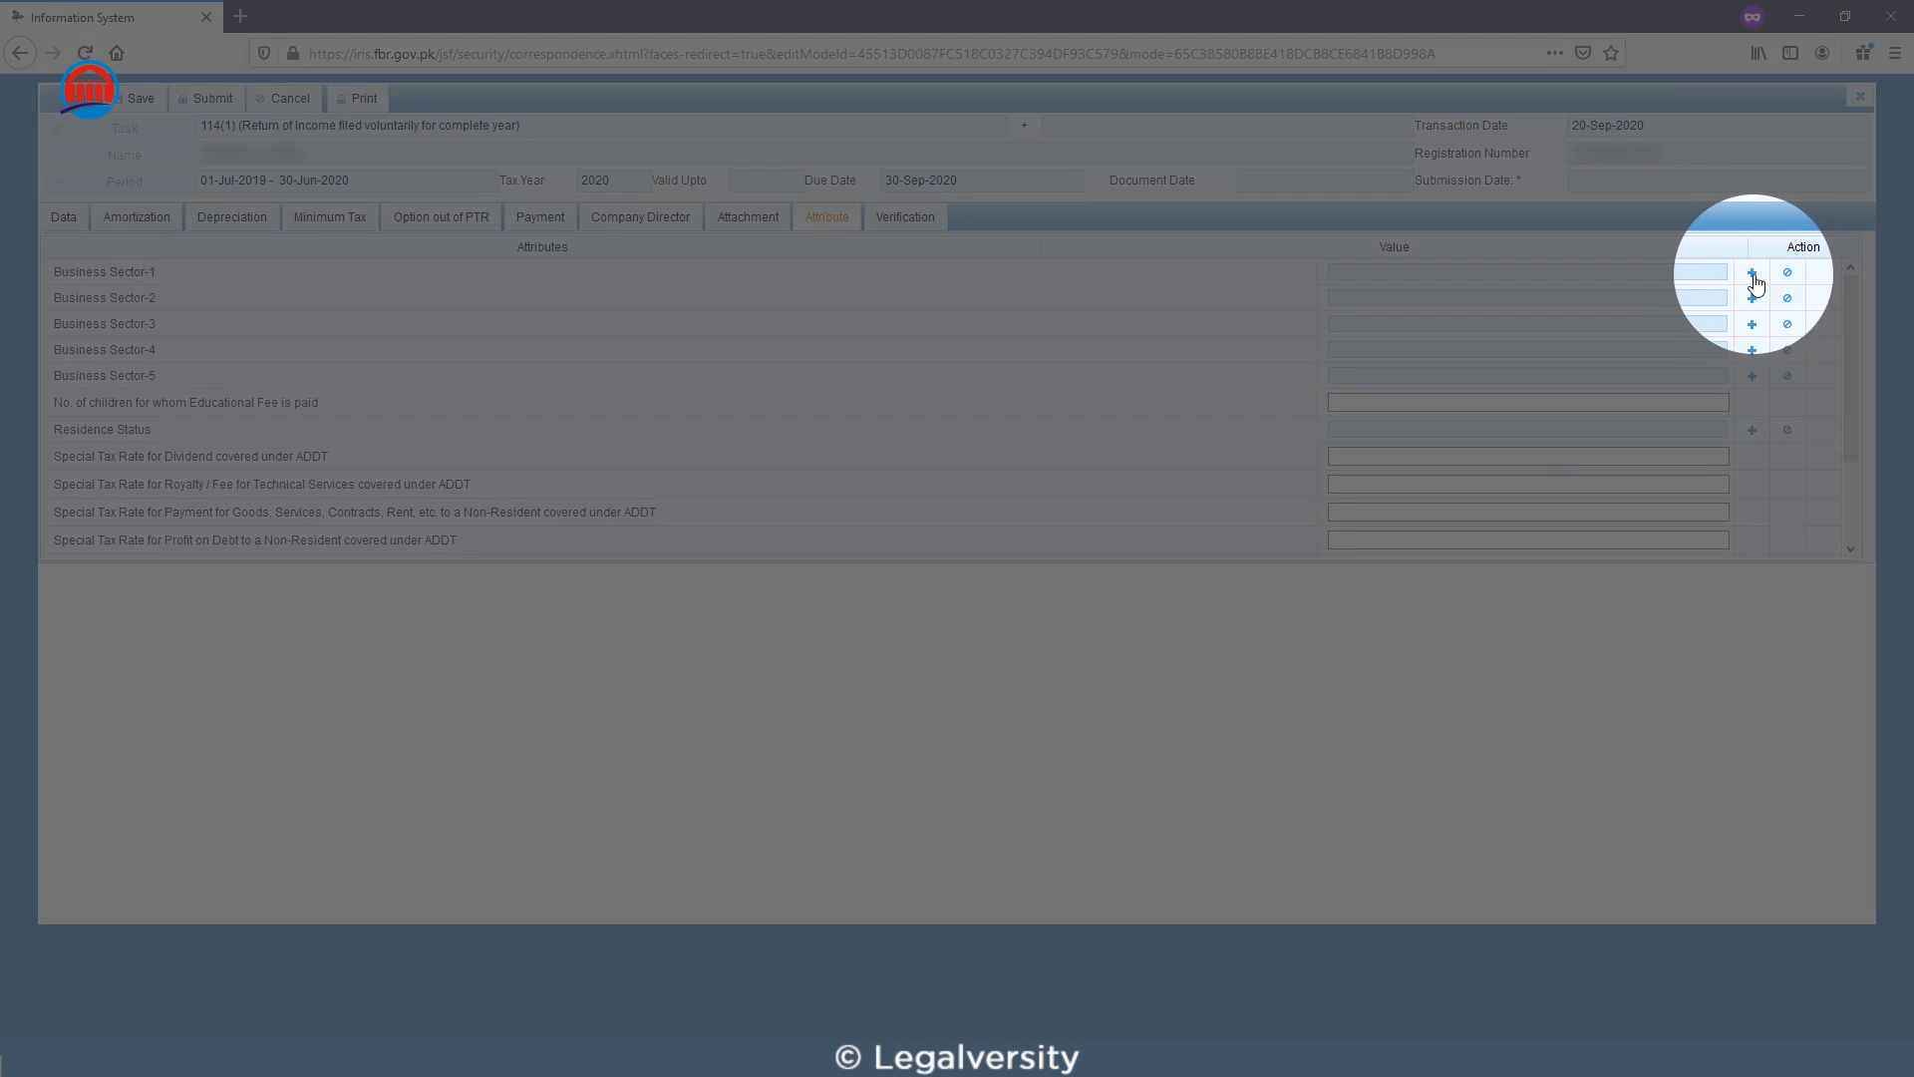
left_click(1752, 275)
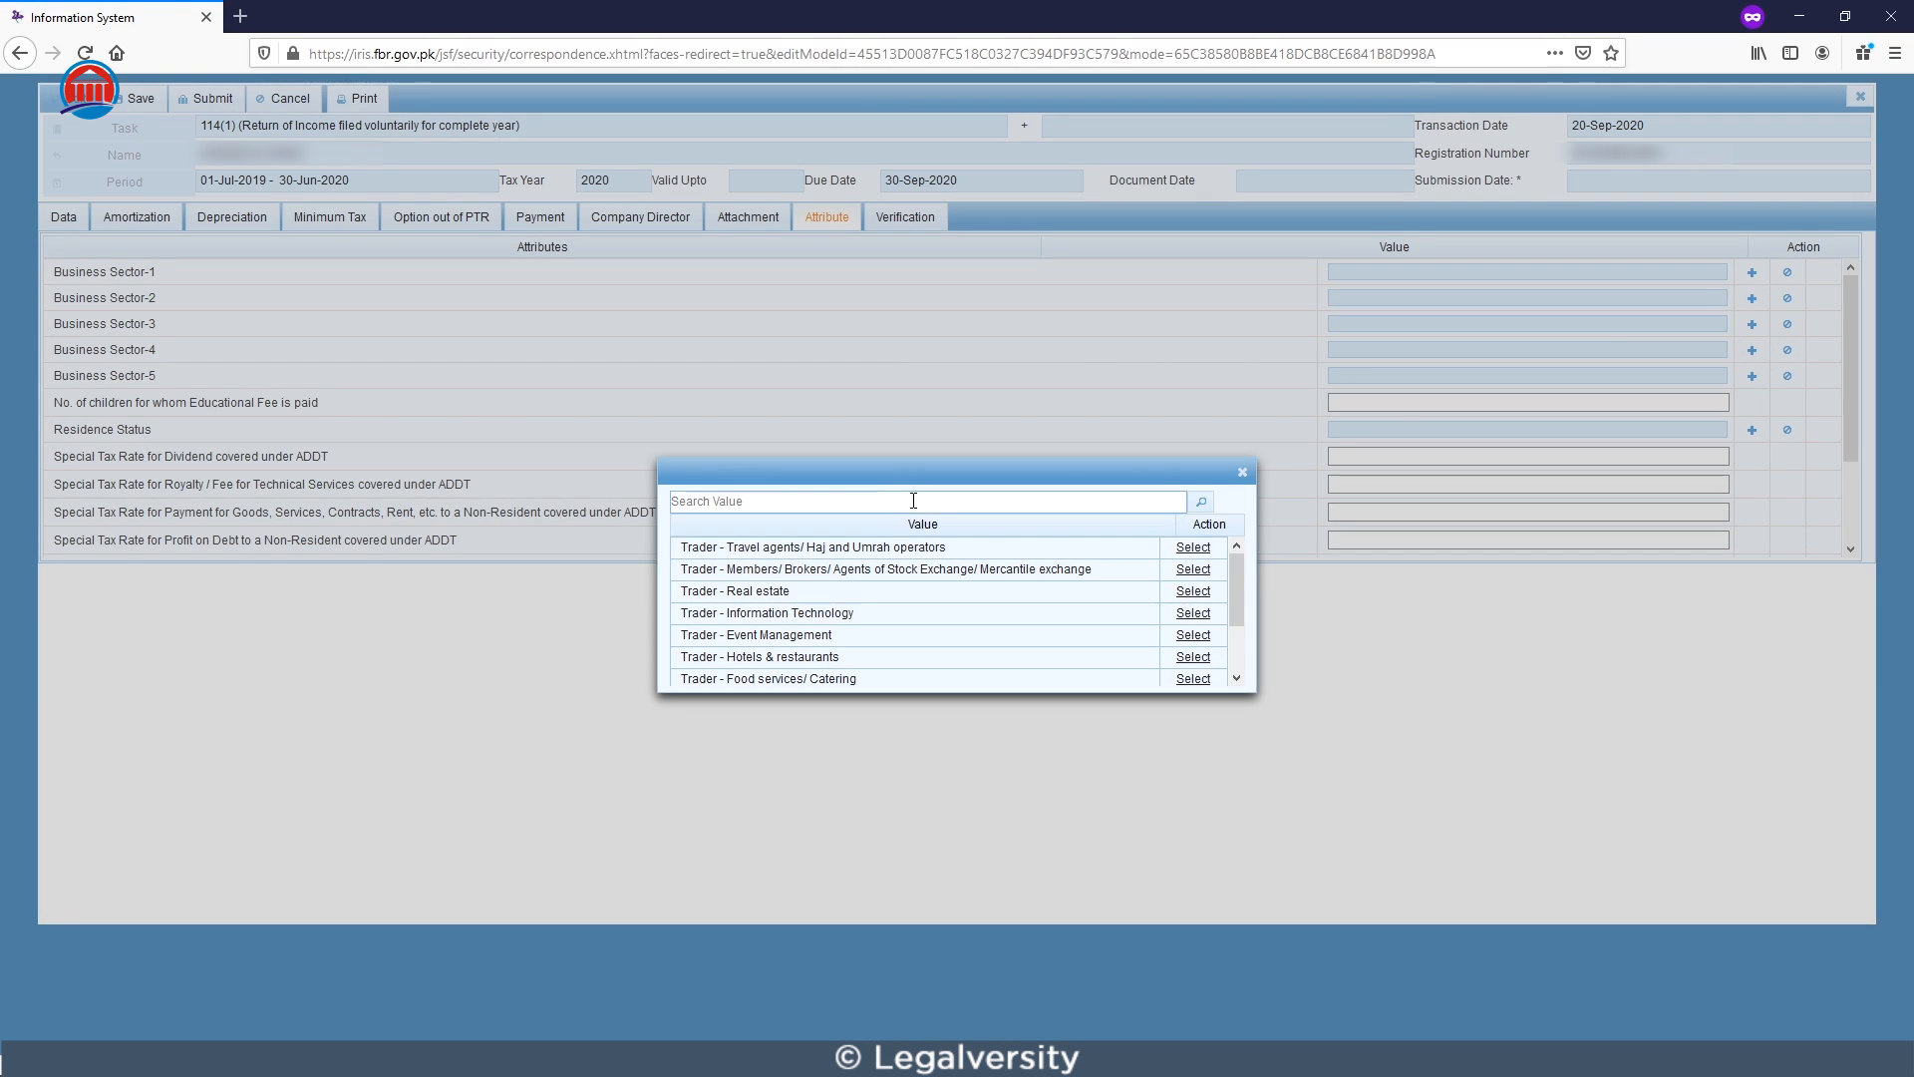
left_click(913, 501)
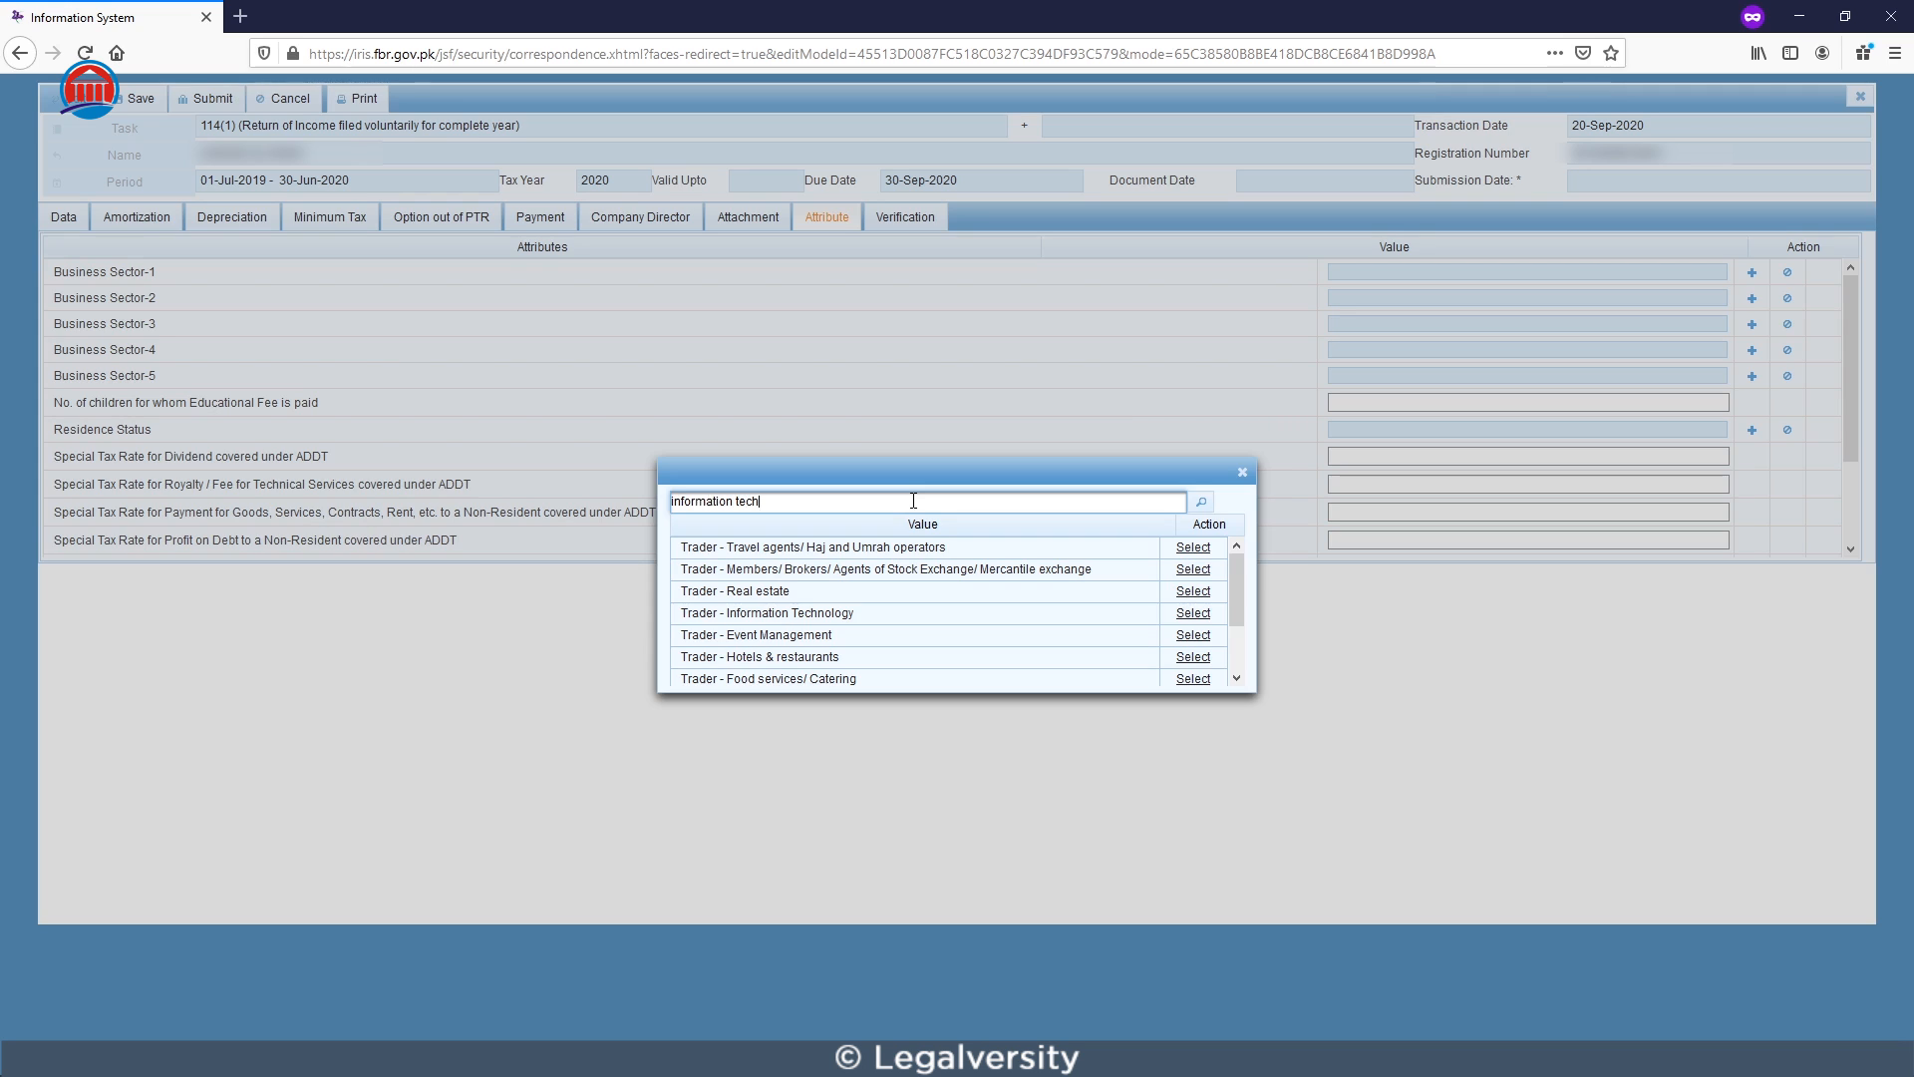
left_click(1201, 501)
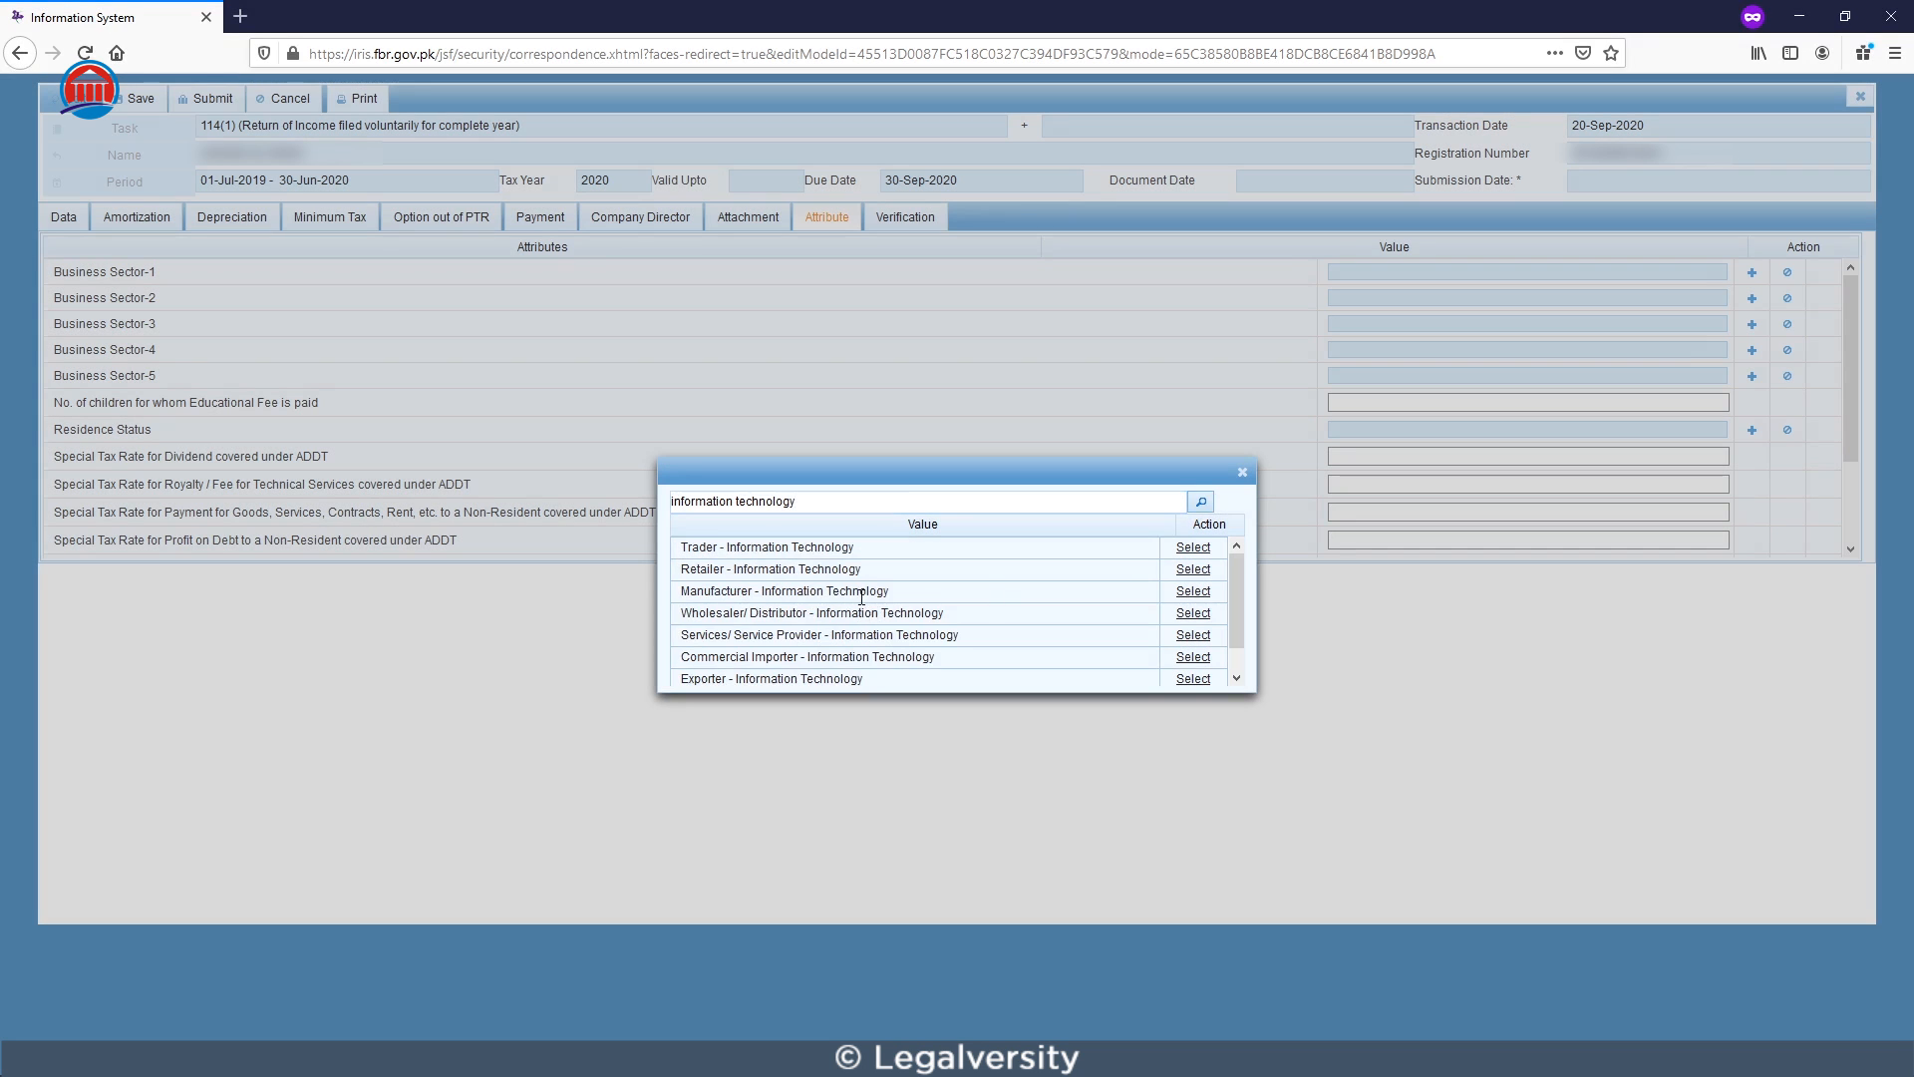
left_click(818, 503)
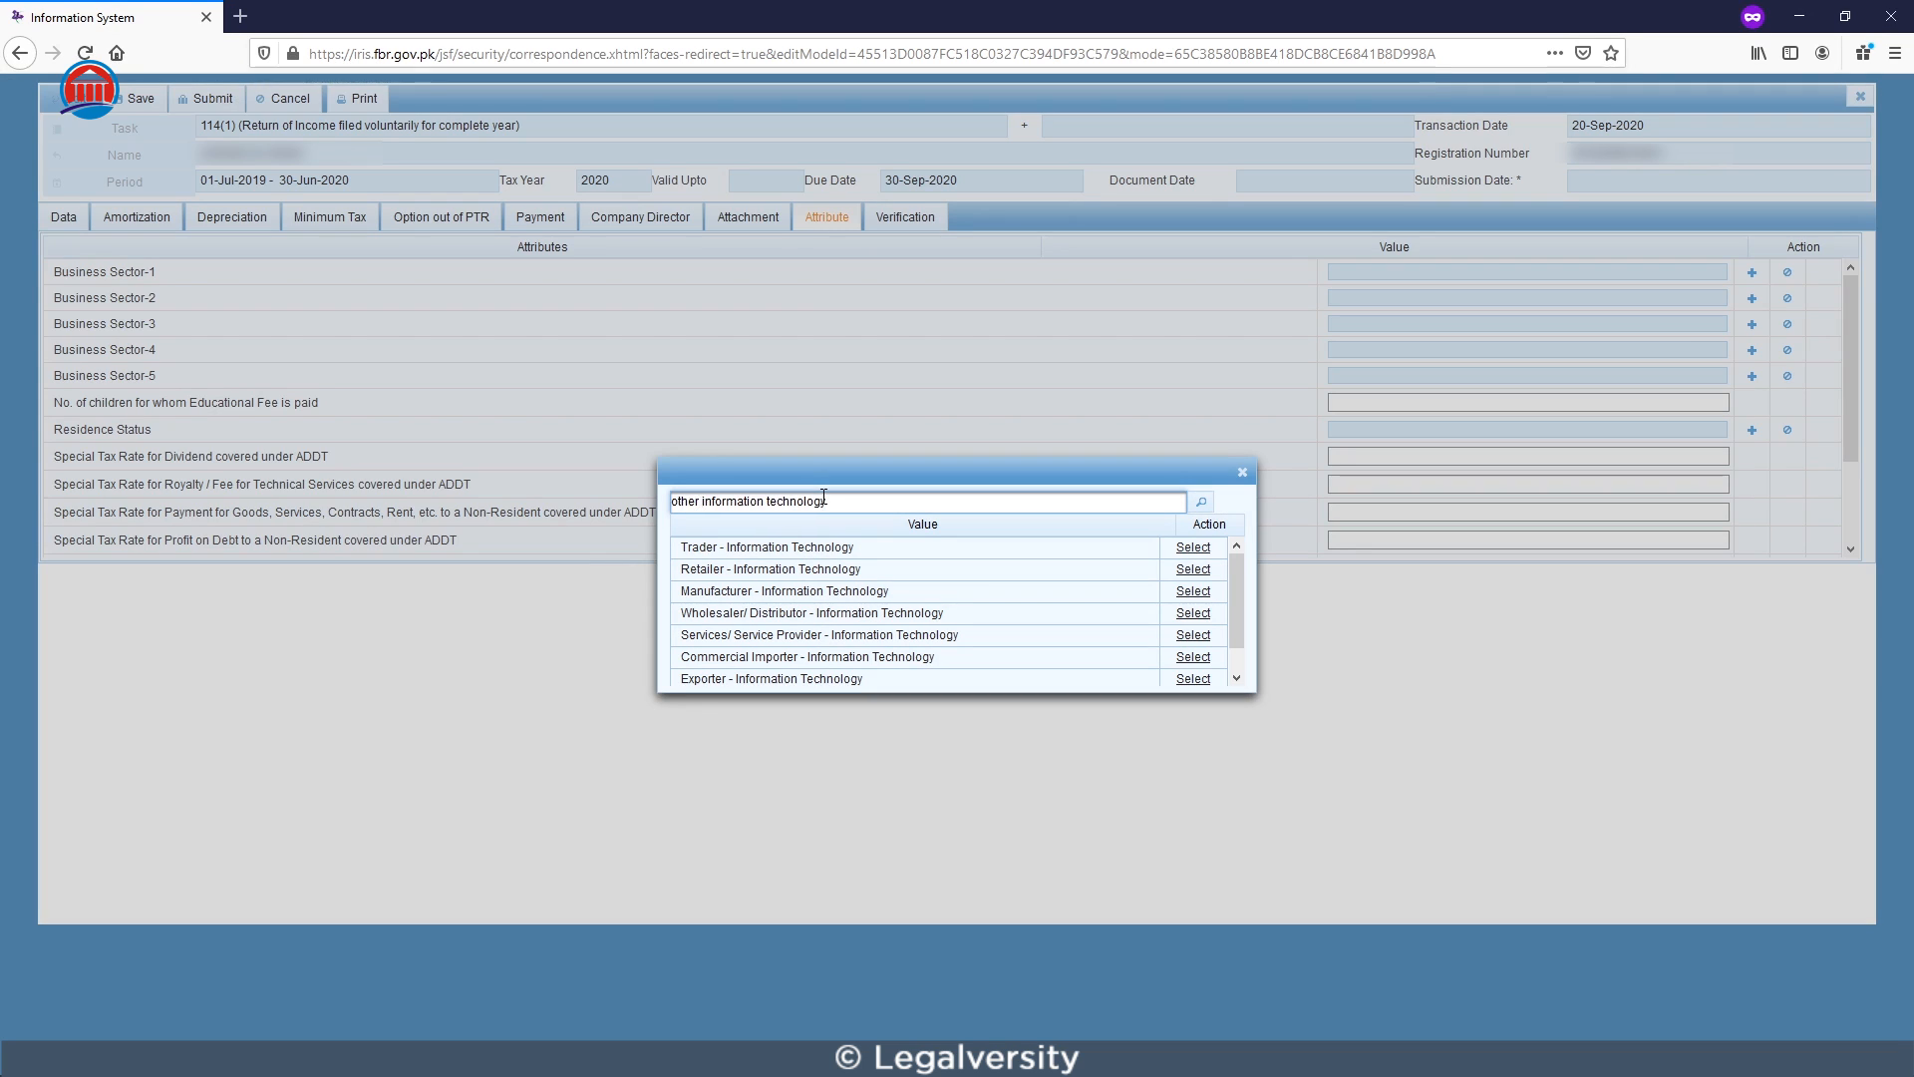
left_click(1201, 502)
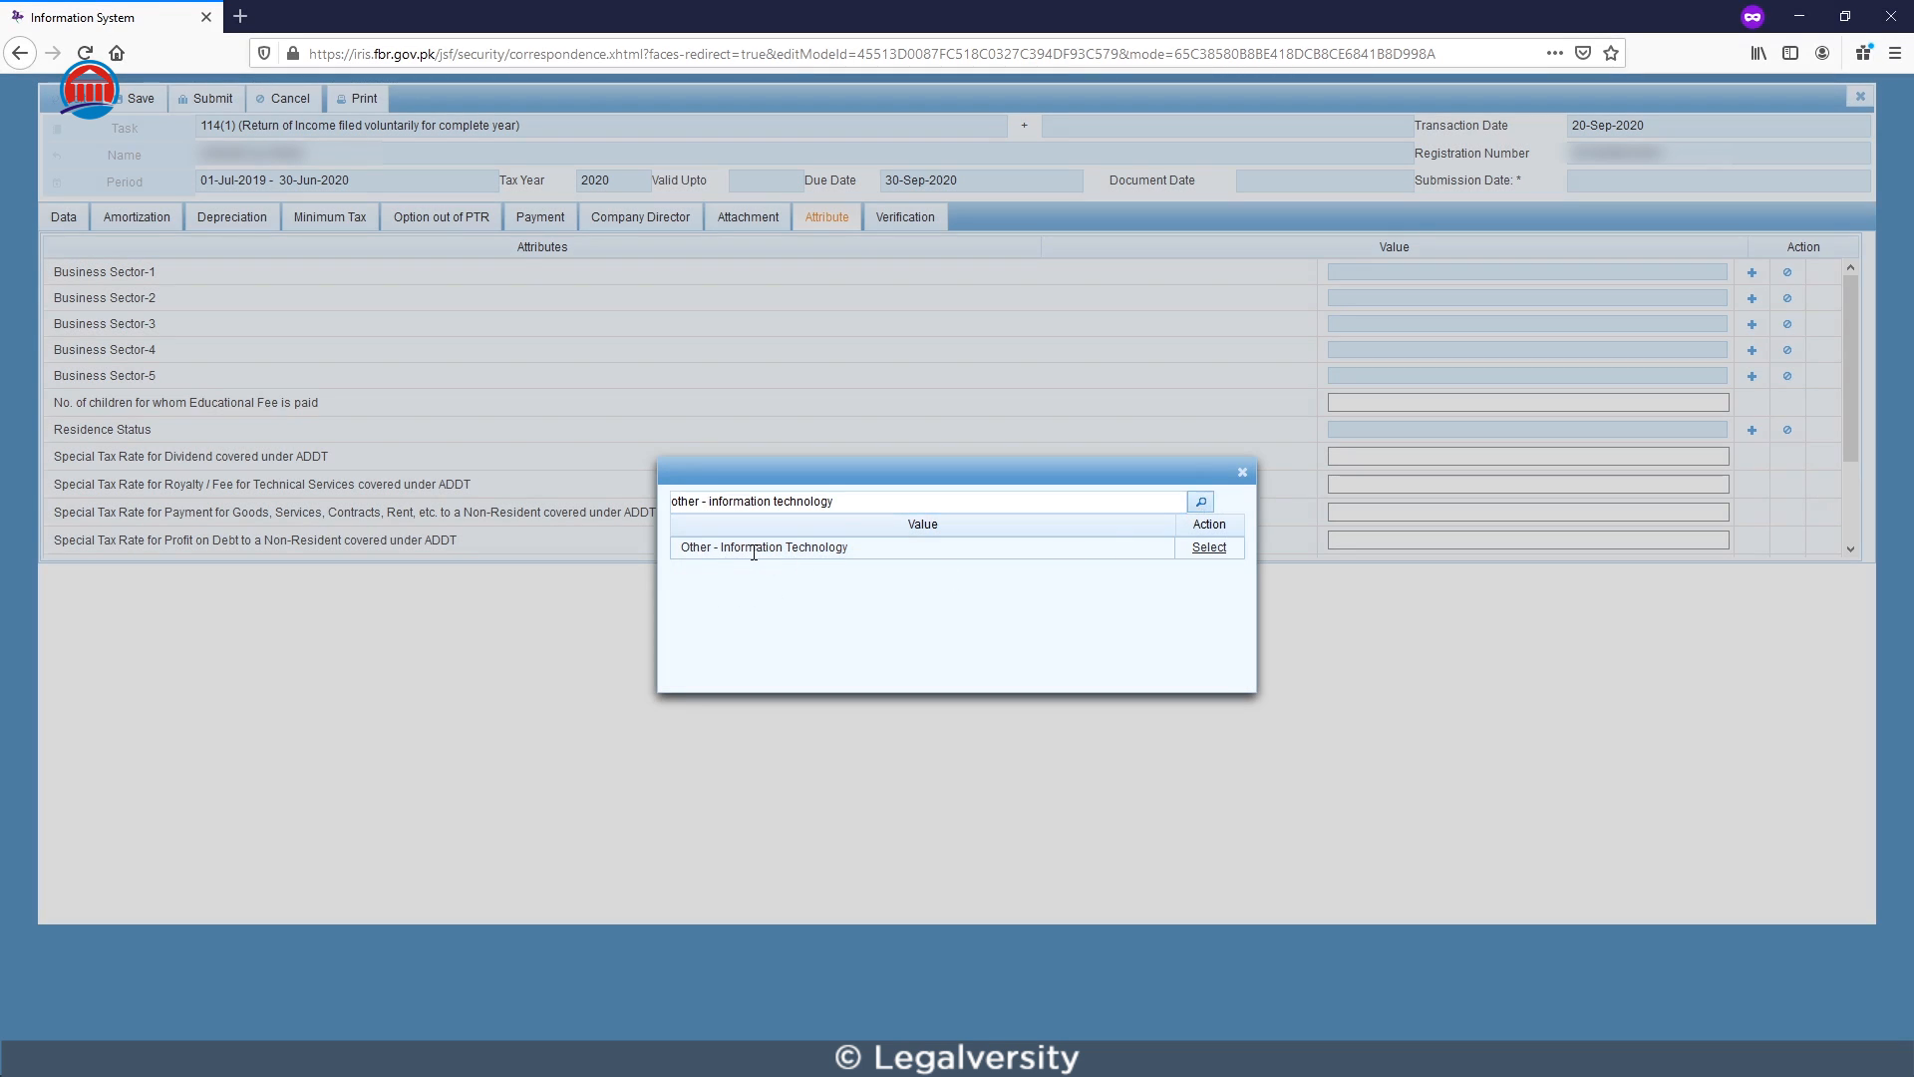
left_click(1210, 549)
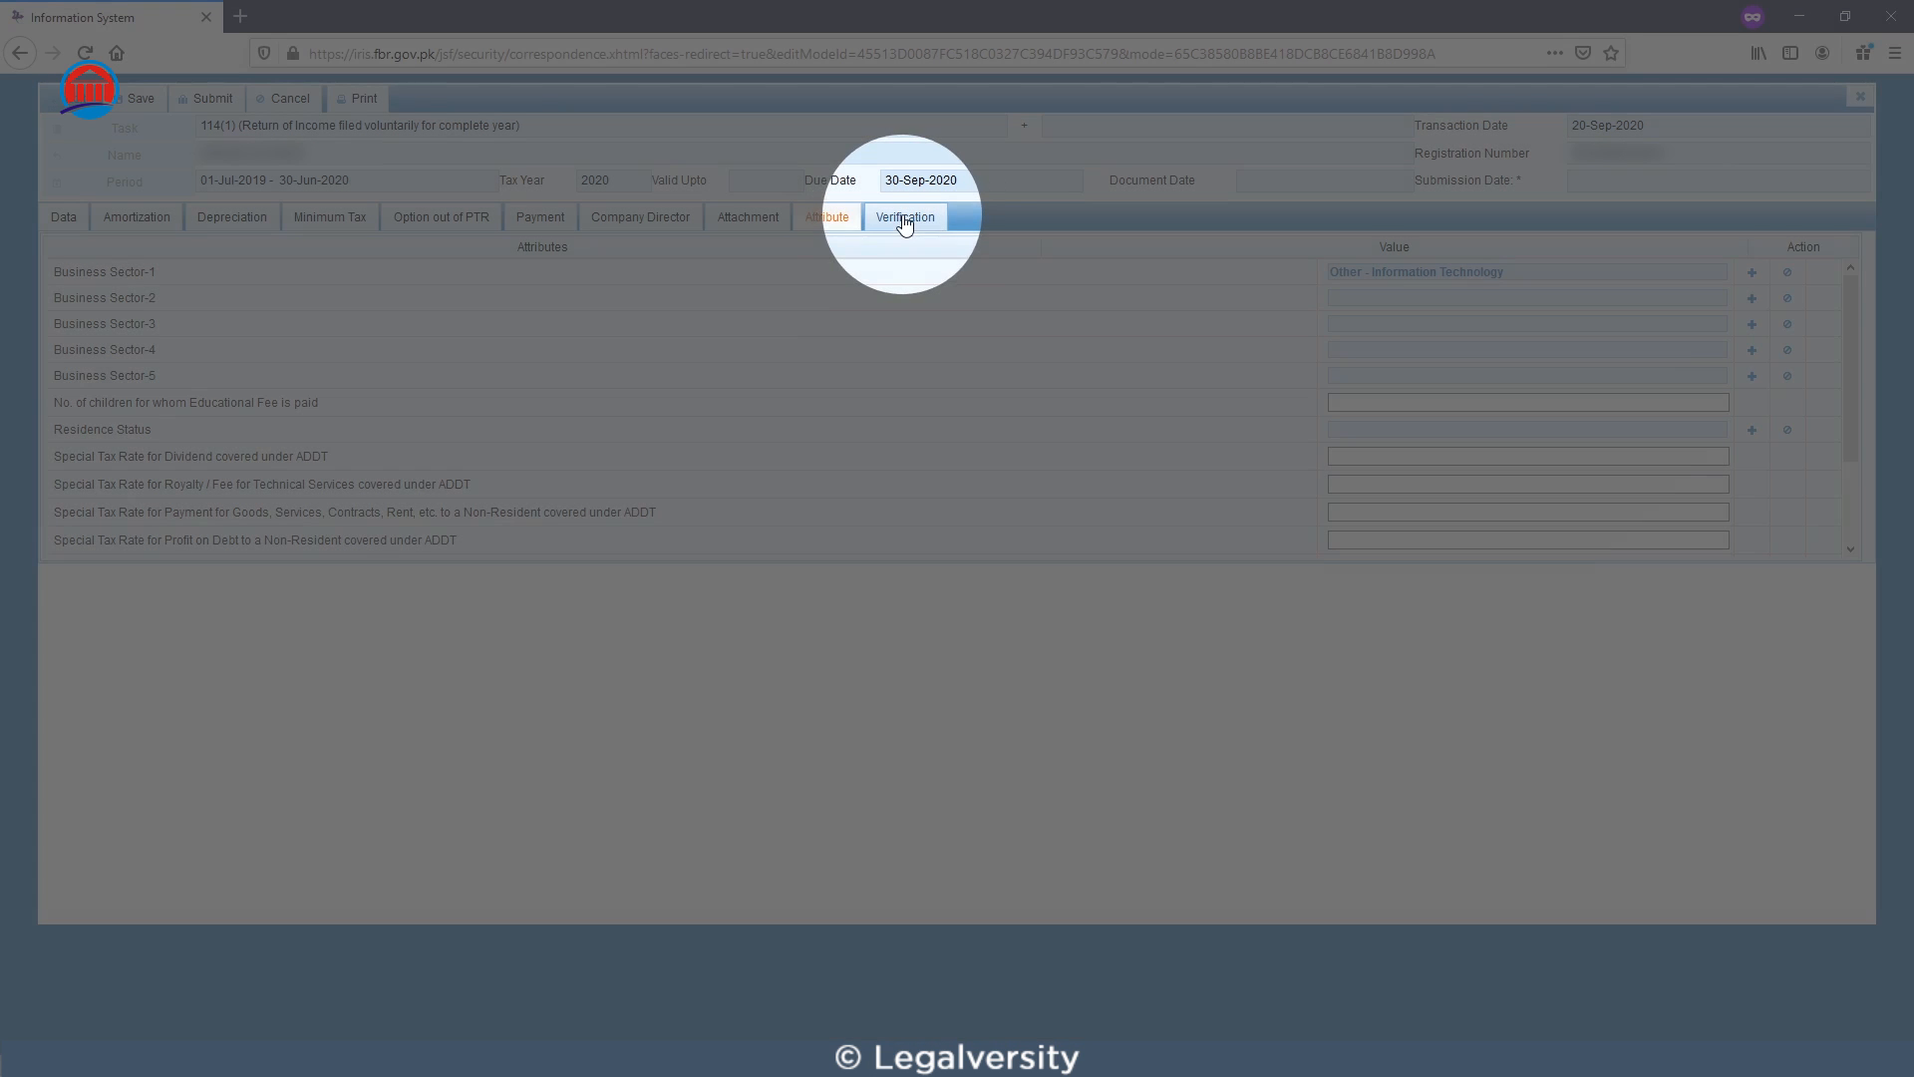
Open the return's Verification declaration.
left_click(904, 221)
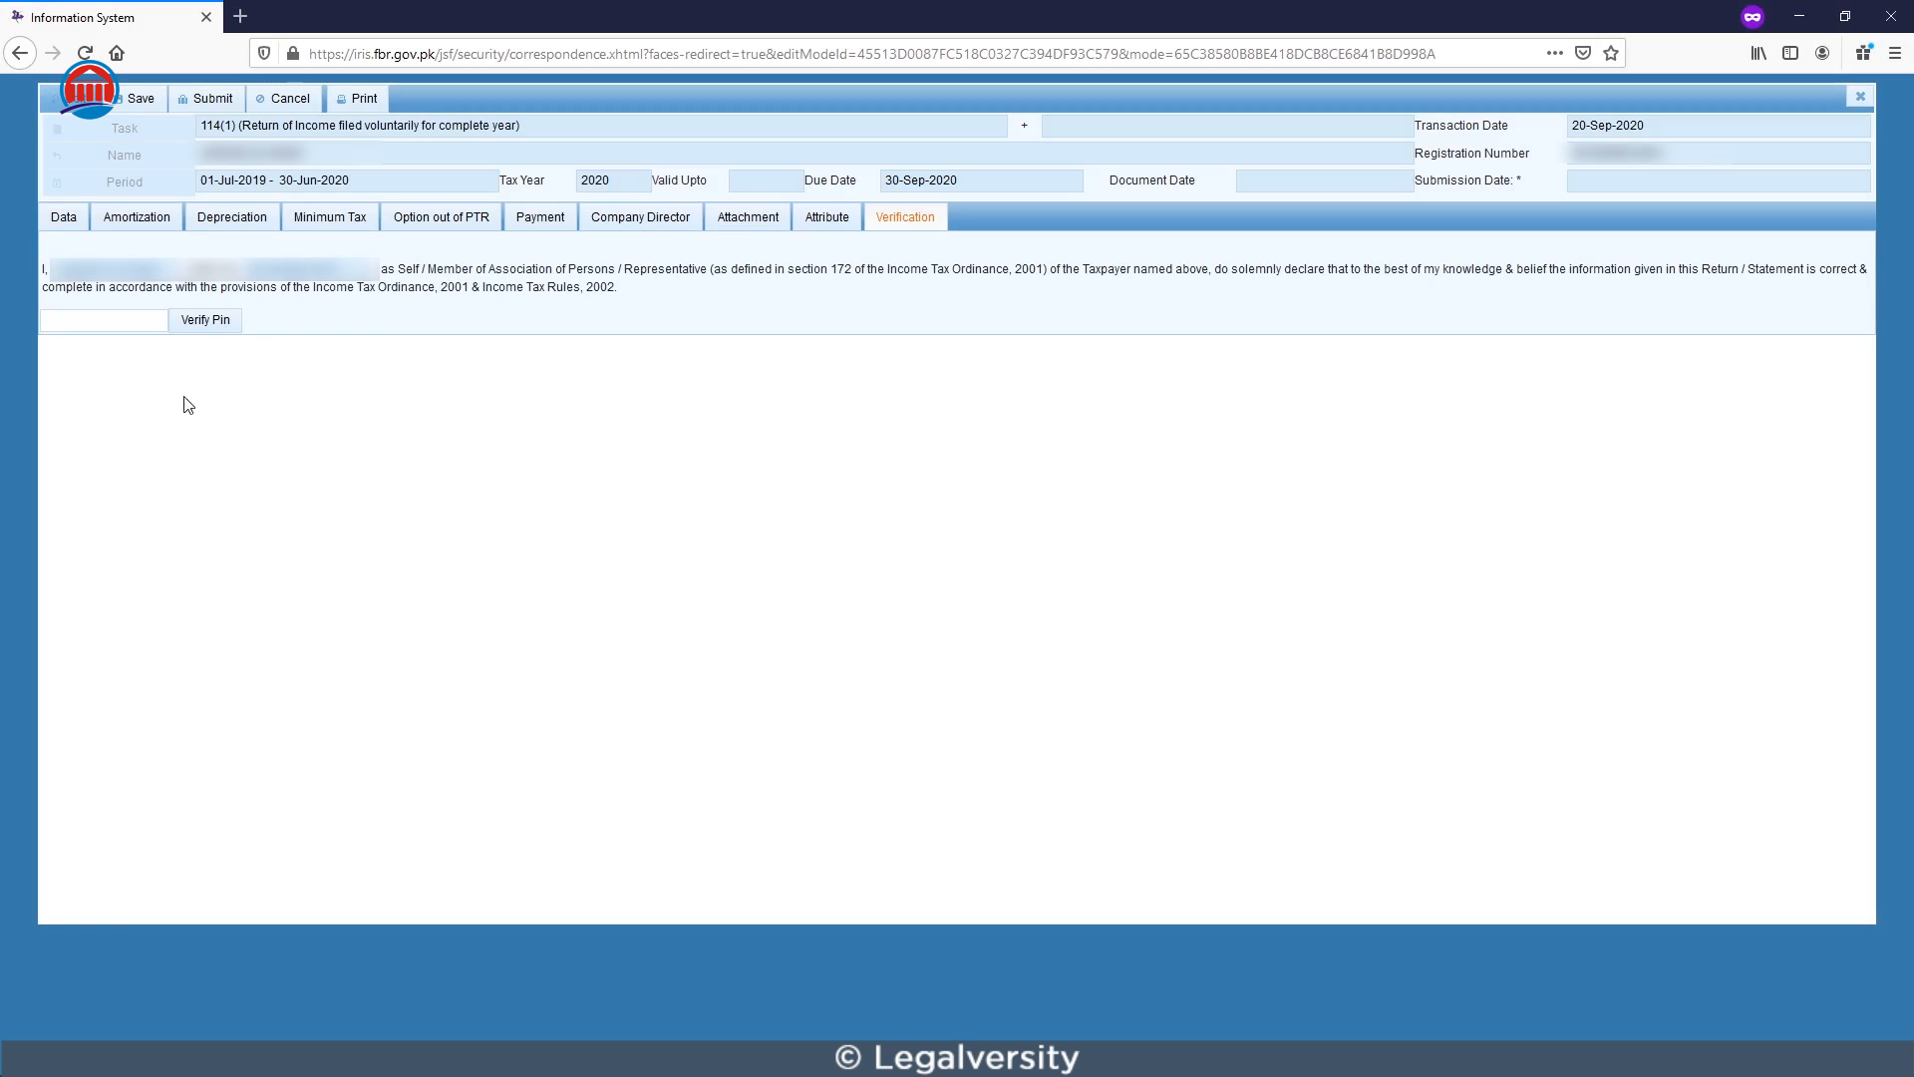